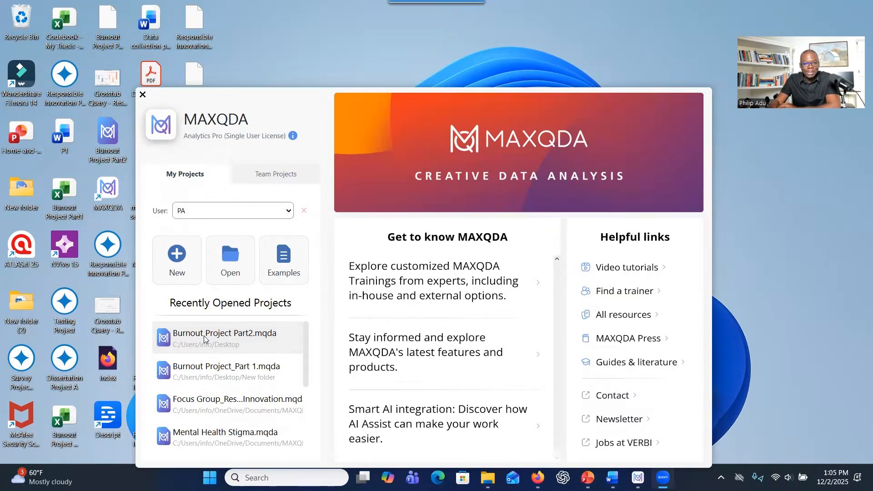
Open the recent project Burnout Project Part2.mqda
left_click(204, 336)
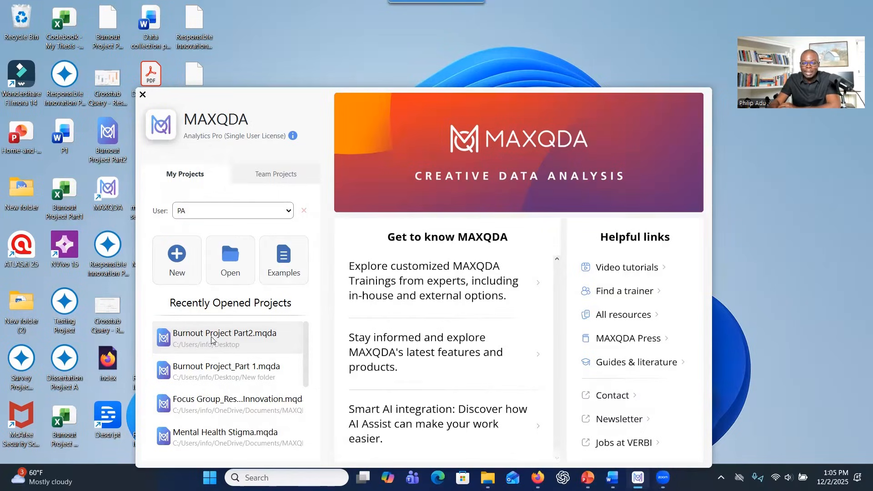
left_click(222, 336)
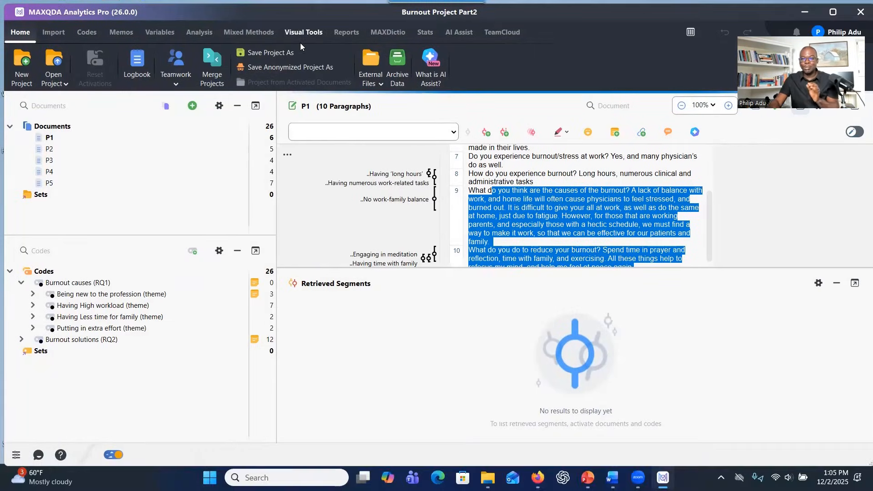
left_click(190, 134)
Survey the available functions for importing data, codes, memos, variables, analysis and mixed methods
left_click(54, 37)
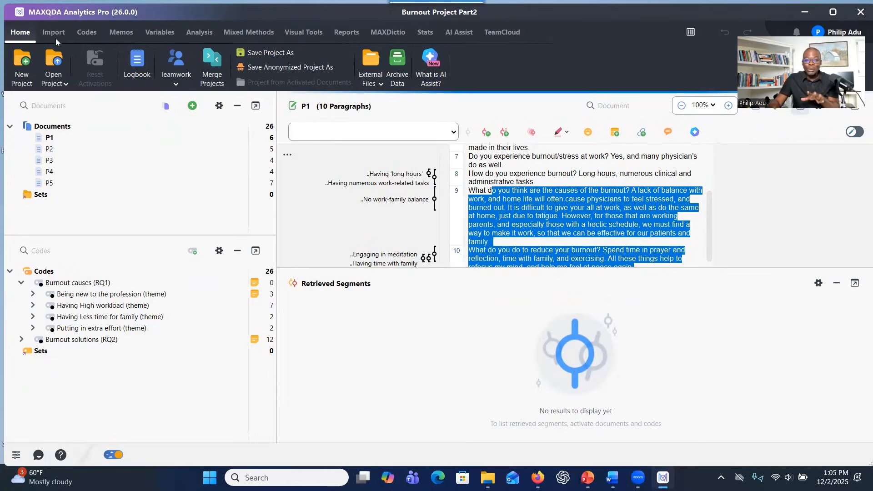
left_click(57, 35)
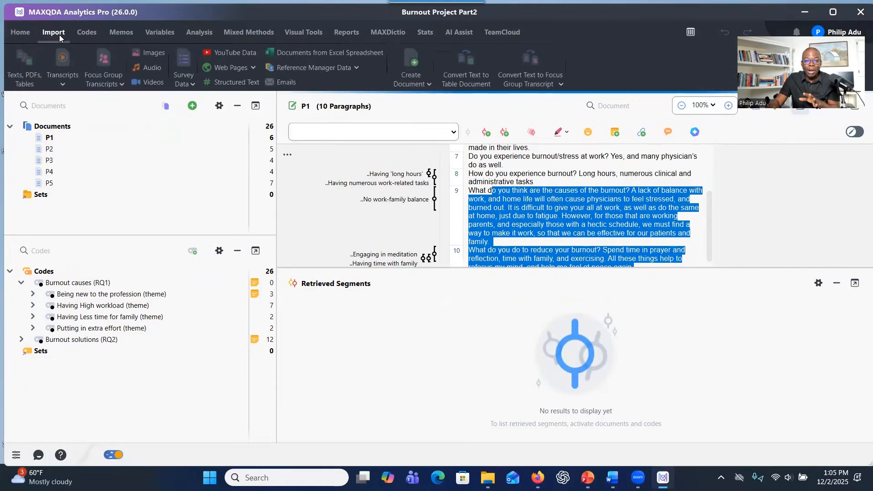
left_click(89, 34)
left_click(120, 33)
left_click(160, 34)
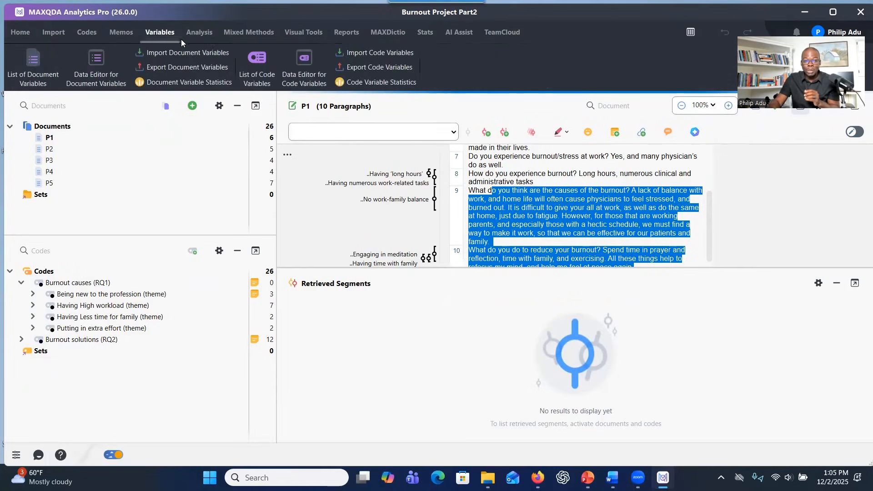
left_click(213, 37)
left_click(236, 36)
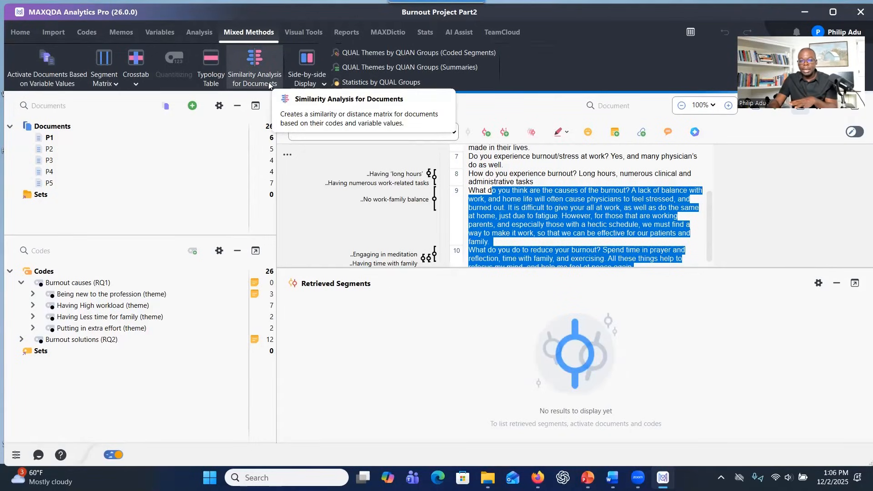
left_click(57, 34)
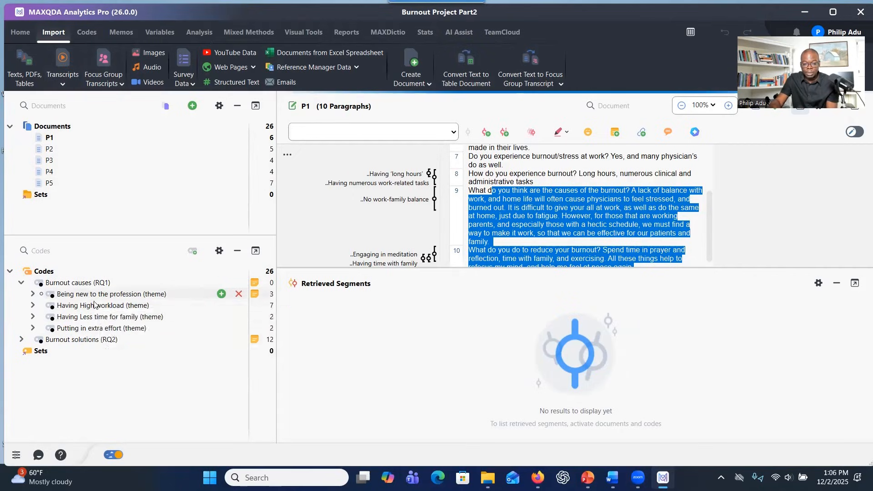
Examine the codes under Burnout solutions (RQ2), and read the P1 and P2 interviews in an enlarged document area
left_click(22, 340)
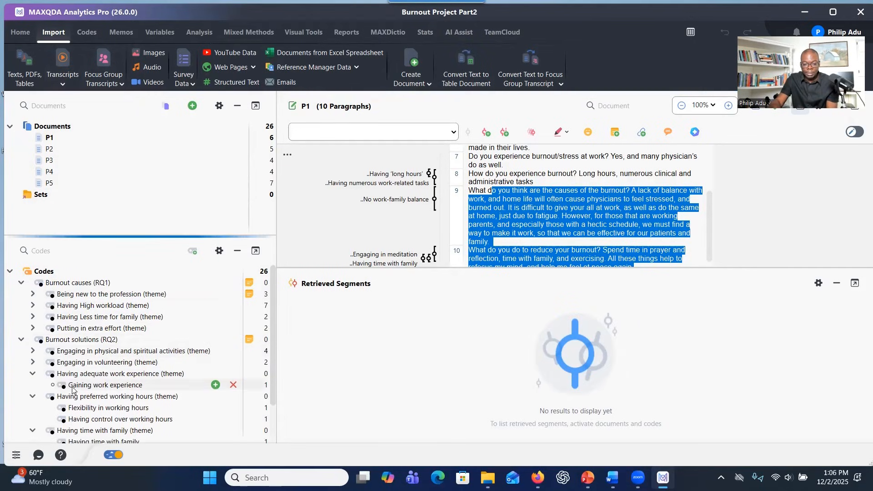
left_click(21, 339)
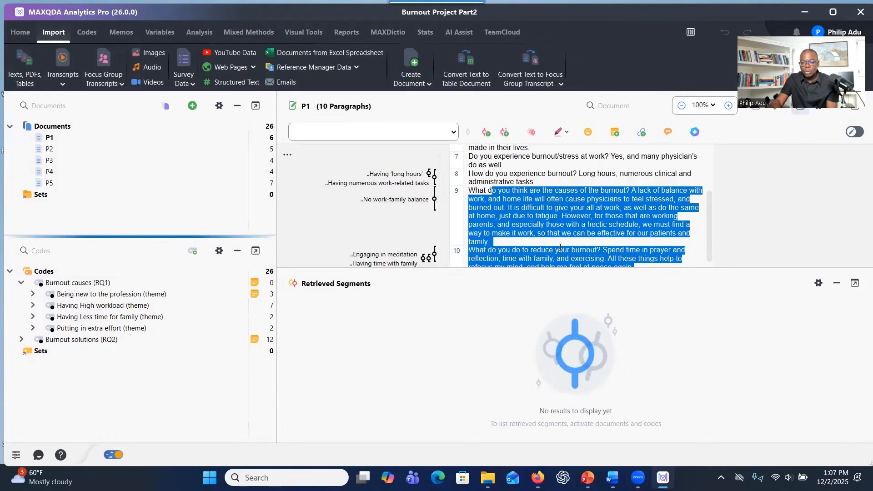
left_click_drag(568, 265, 570, 357)
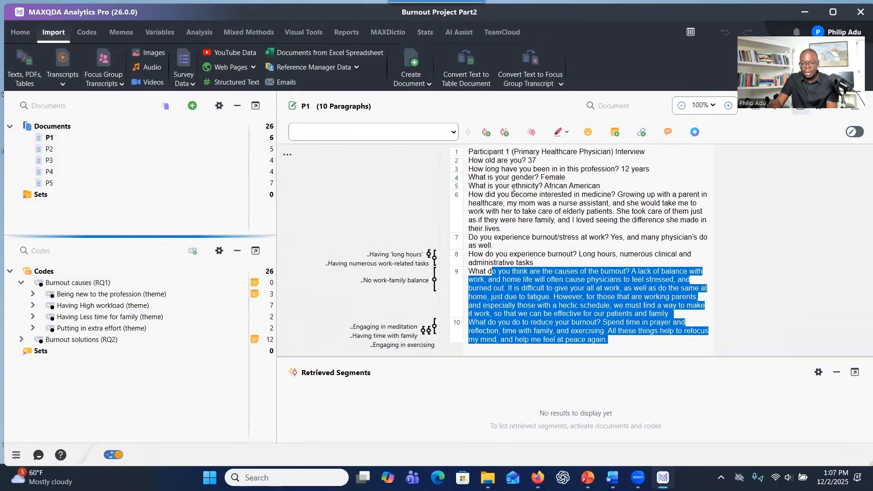
left_click(527, 261)
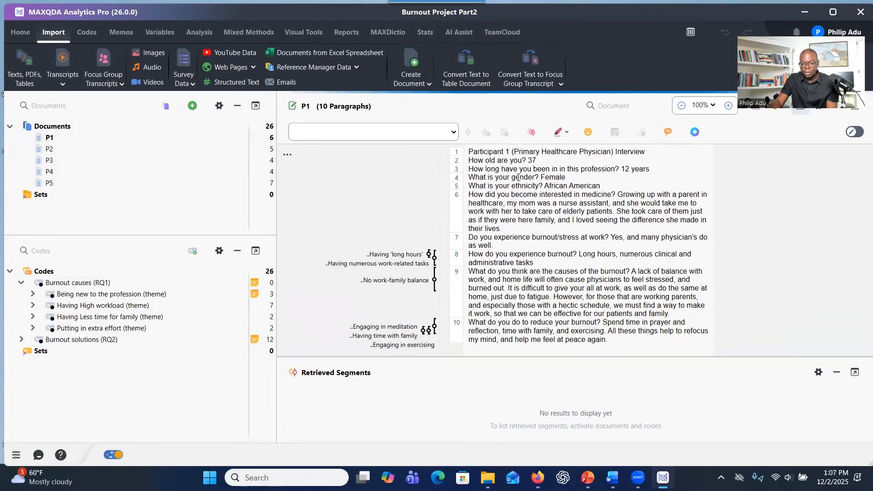
double_click(94, 149)
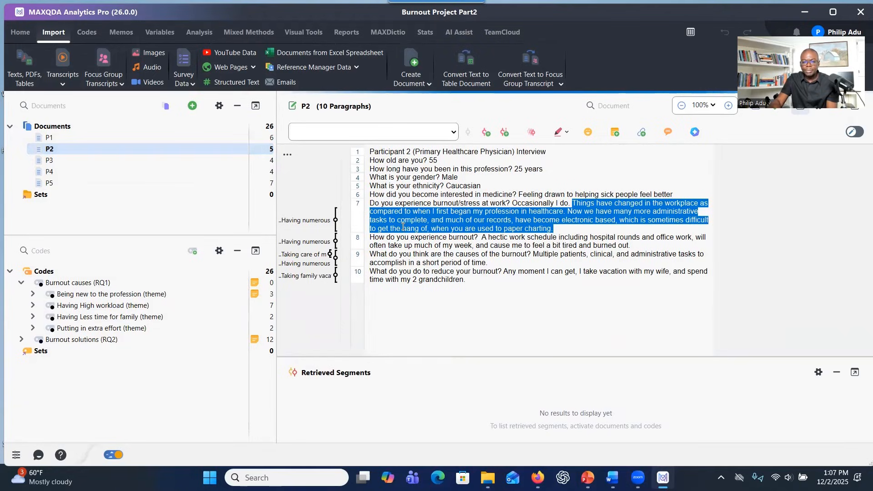
Activate all documents and the Burnout causes (RQ1) code with its subcodes, and review the retrieved coded segments
left_click_drag(432, 356, 429, 293)
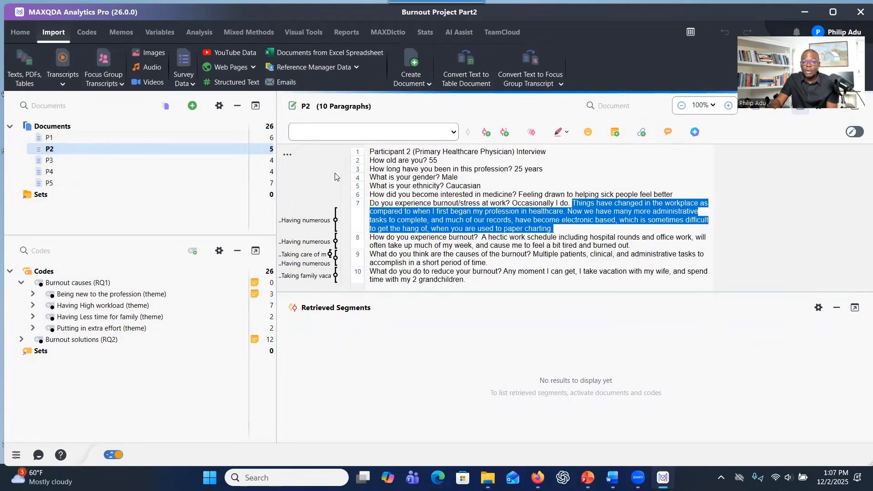
left_click(18, 126)
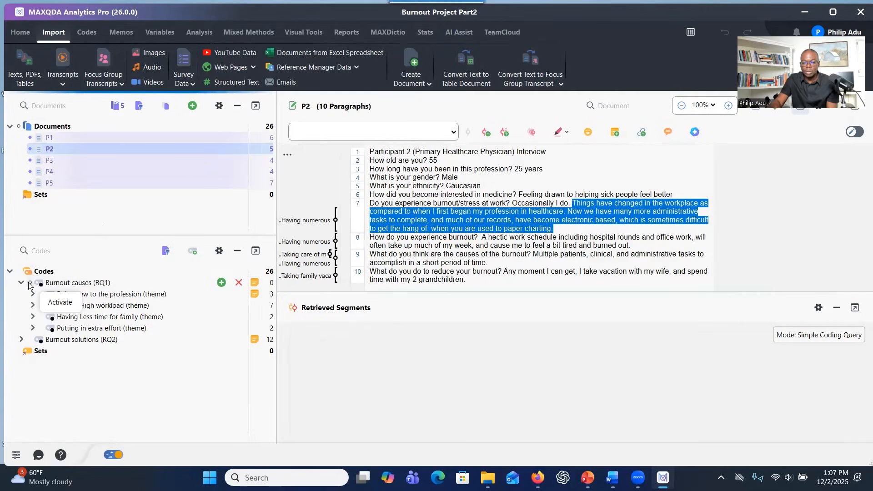
left_click(29, 282)
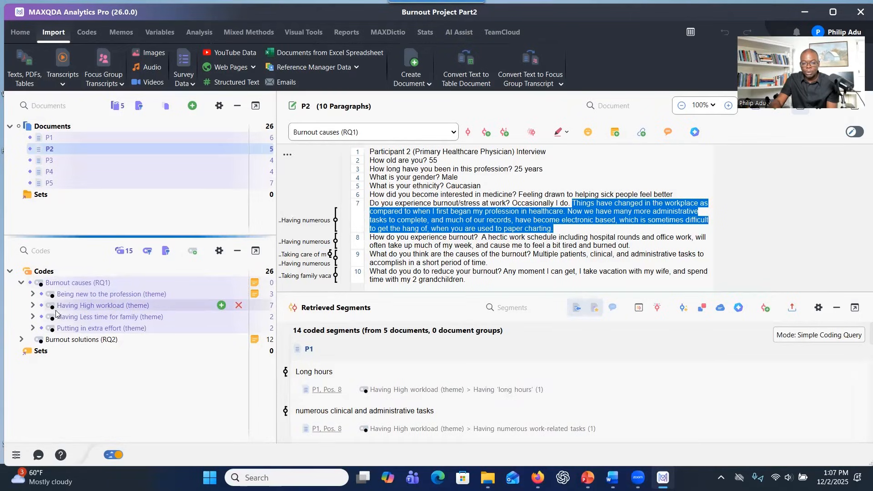
left_click(32, 294)
left_click(32, 294)
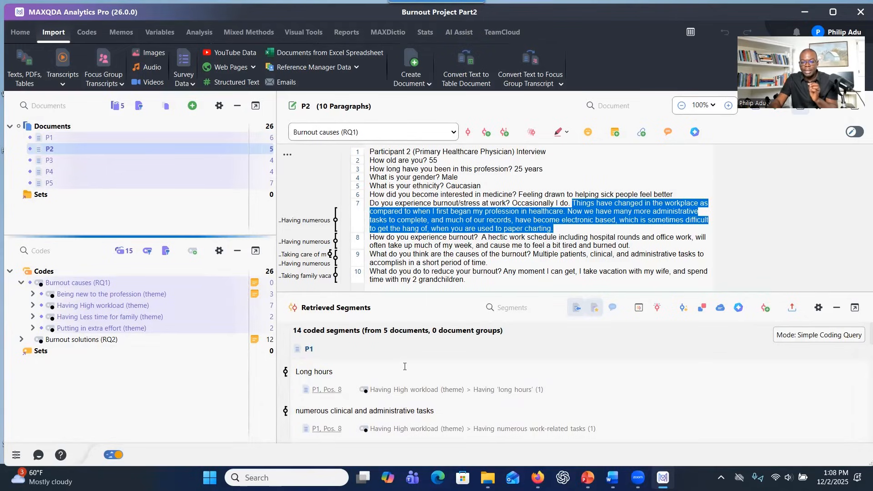
scroll(405, 370, "down", 1)
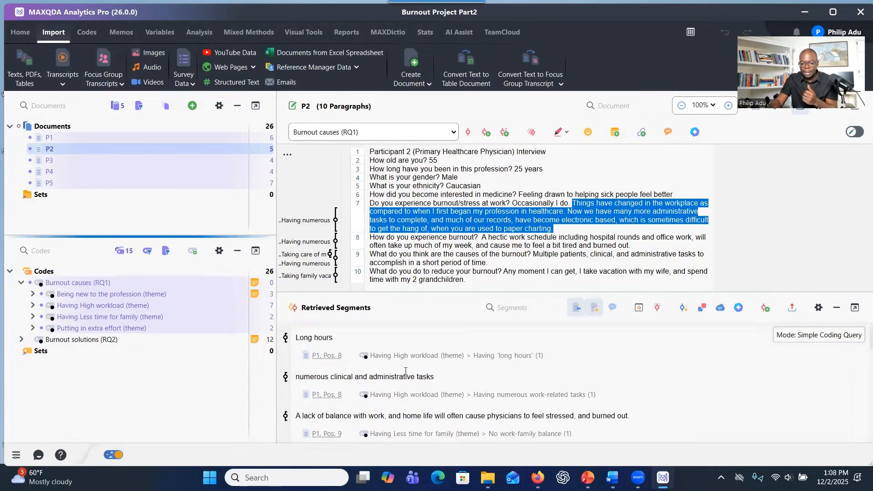
scroll(405, 370, "down", 5)
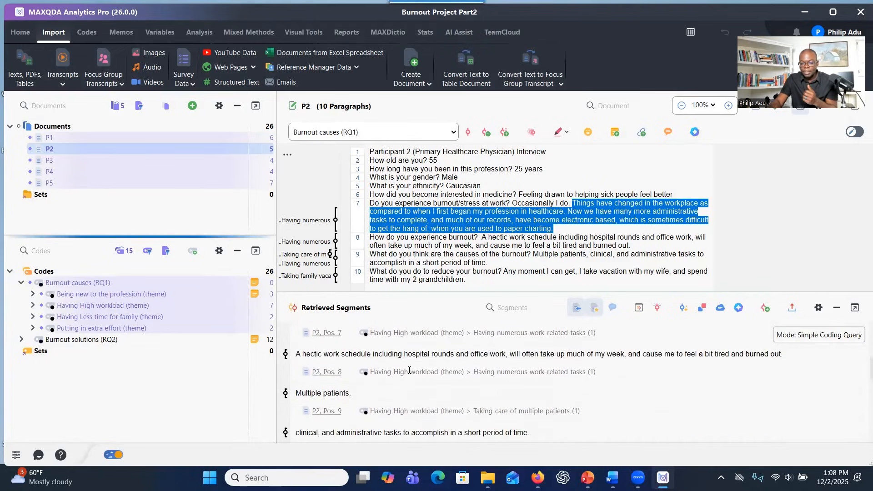
scroll(409, 370, "down", 1)
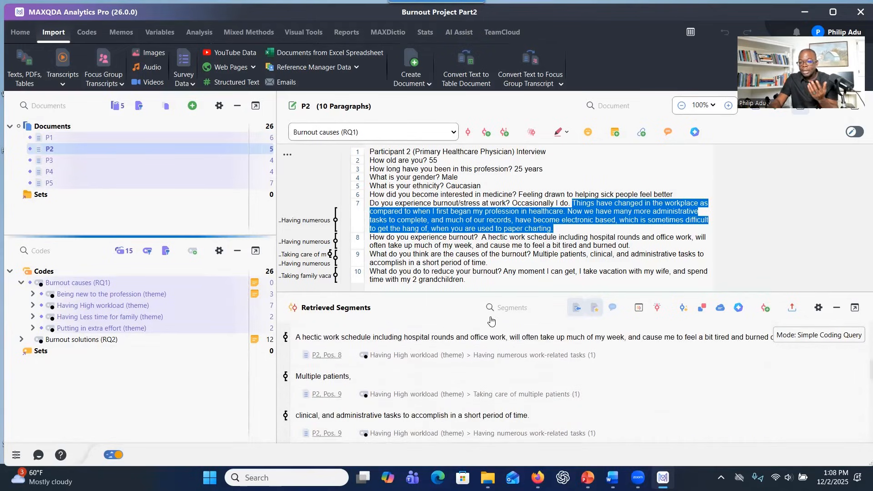
Create a word cloud from the retrieved segments, recolour it with the six-tone blue shades, and close it
left_click(722, 310)
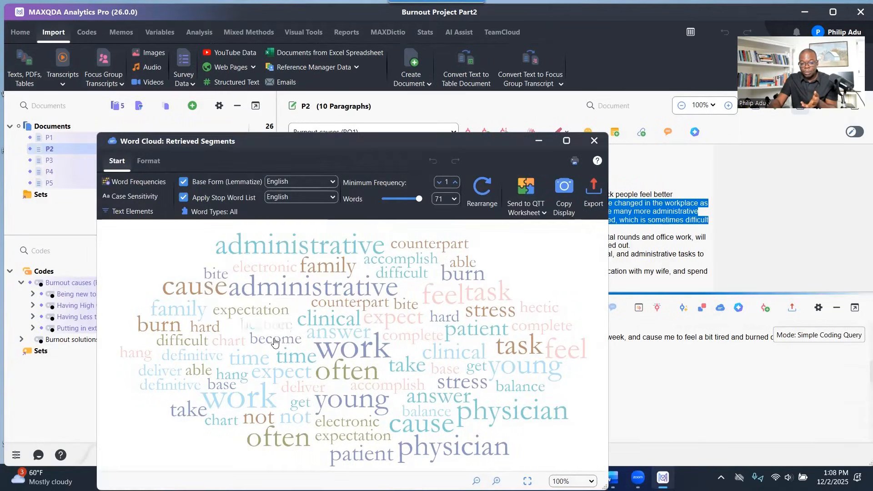
left_click(147, 164)
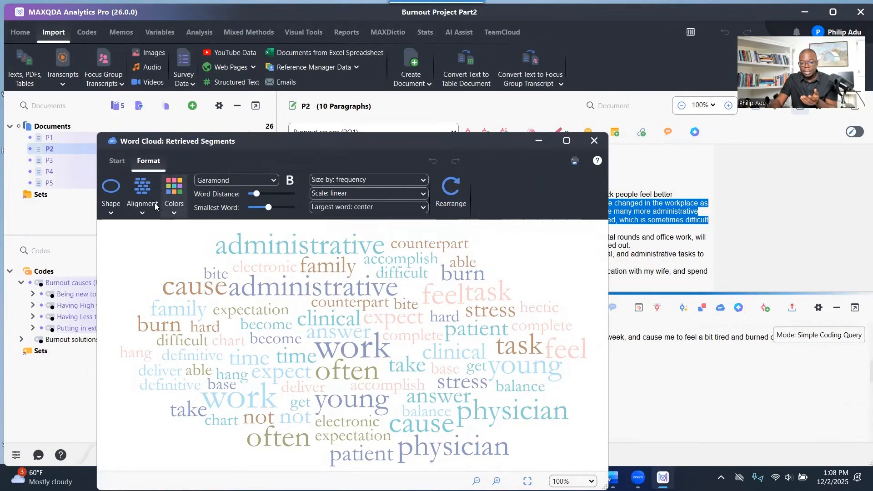
left_click(171, 208)
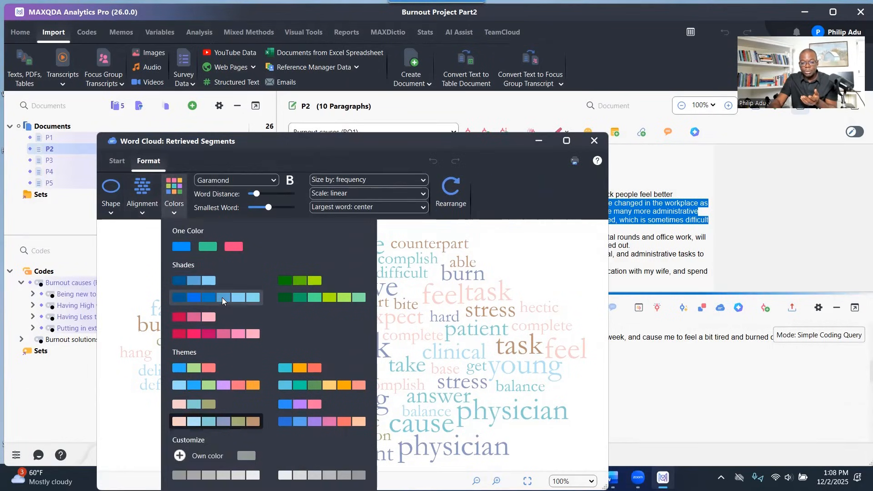
left_click(222, 300)
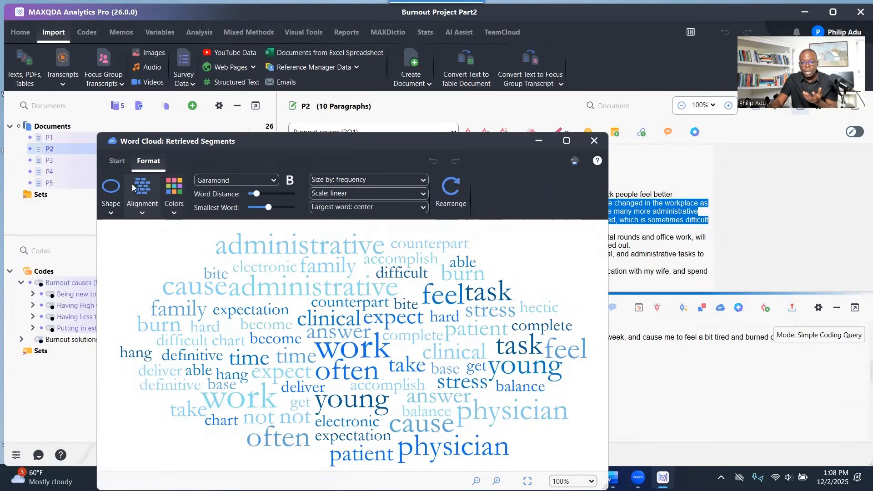
left_click(116, 161)
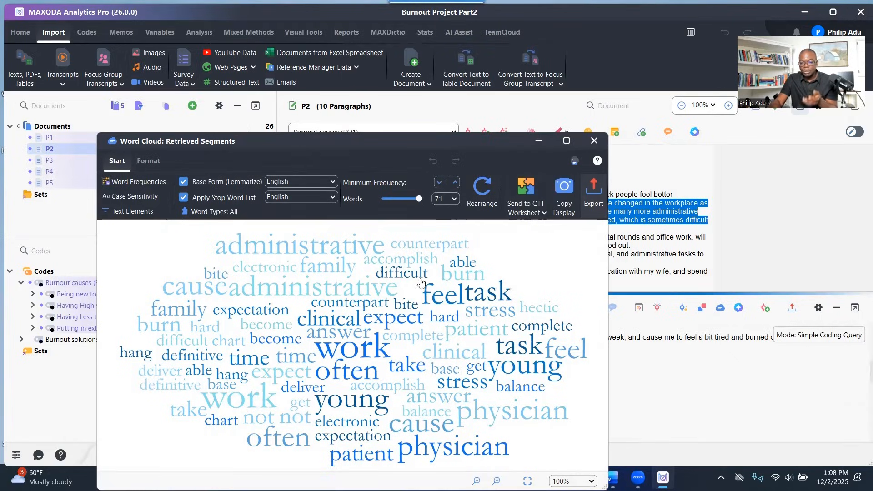
left_click(594, 142)
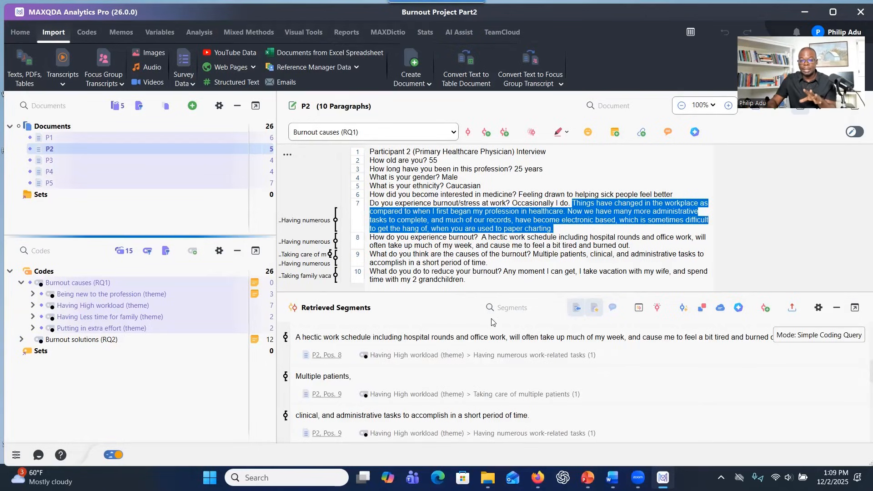
Switch to the Introduction to MAXQDA presentation in PowerPoint and run it as a duplicated slide show up to the second slide
left_click(695, 132)
left_click(805, 12)
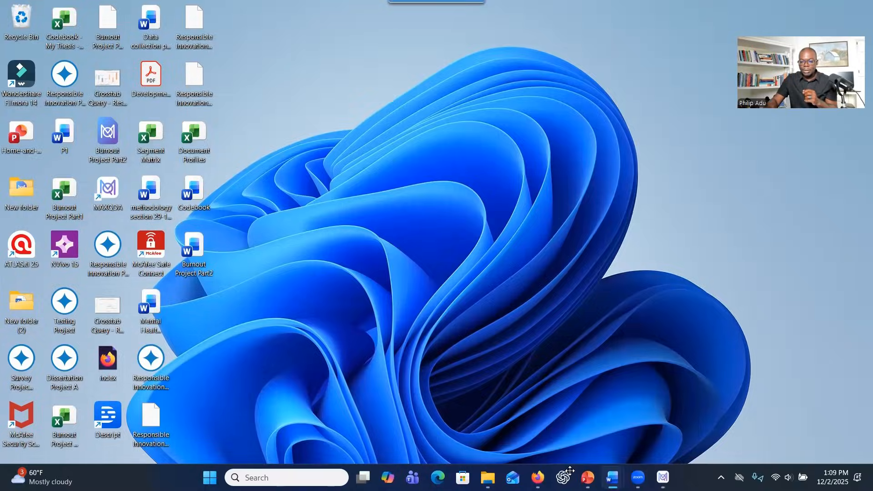
left_click(587, 478)
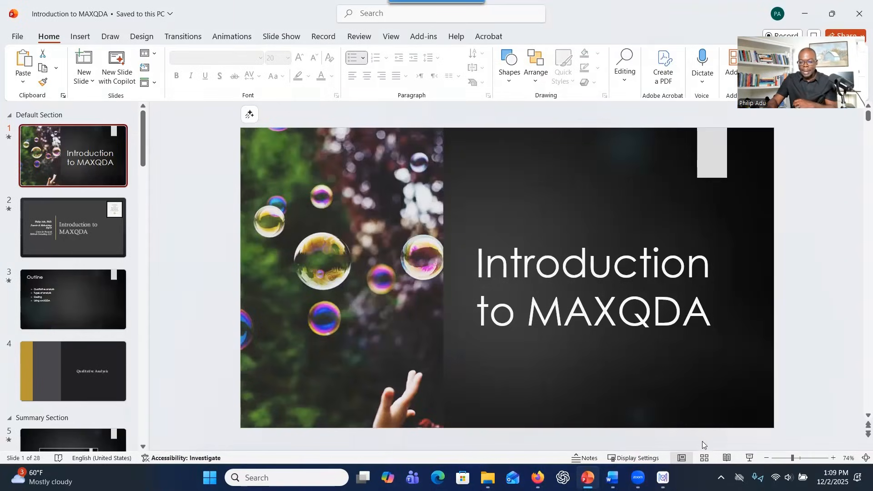
left_click(749, 458)
left_click(192, 24)
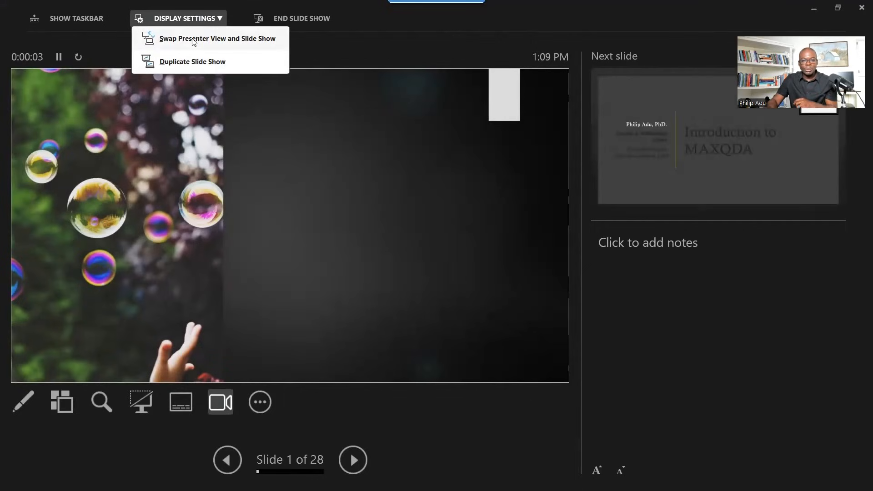
left_click(193, 62)
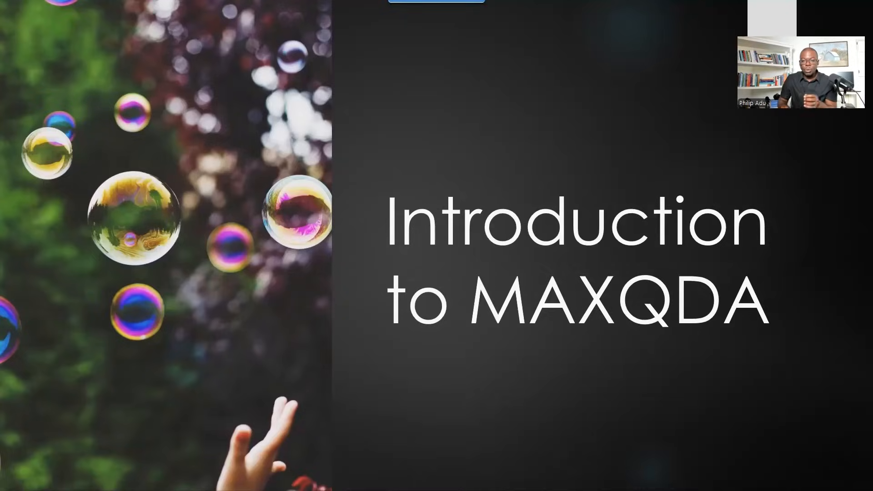
key("Right")
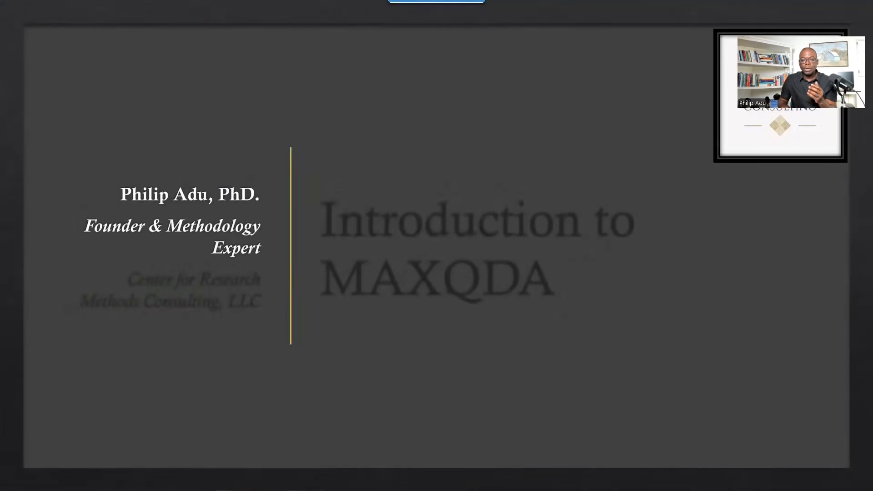
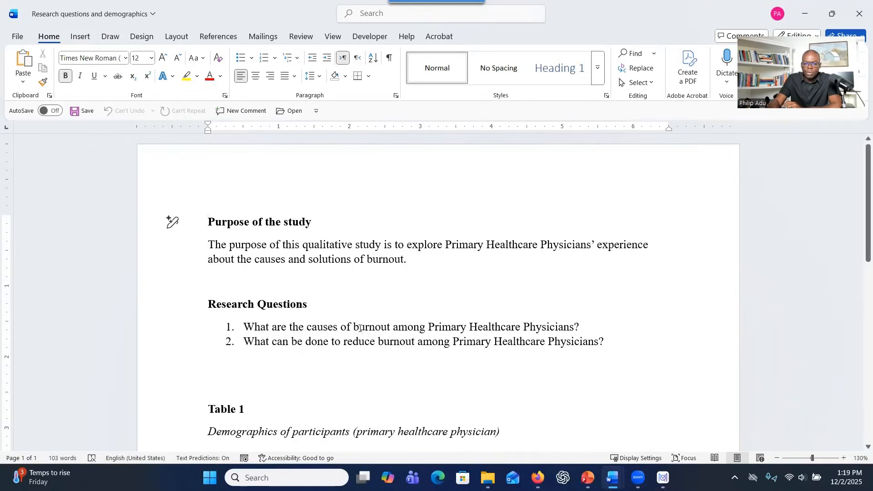
Review the two research questions on physician burnout and the participant demographics table in the document
left_click_drag(325, 324, 526, 327)
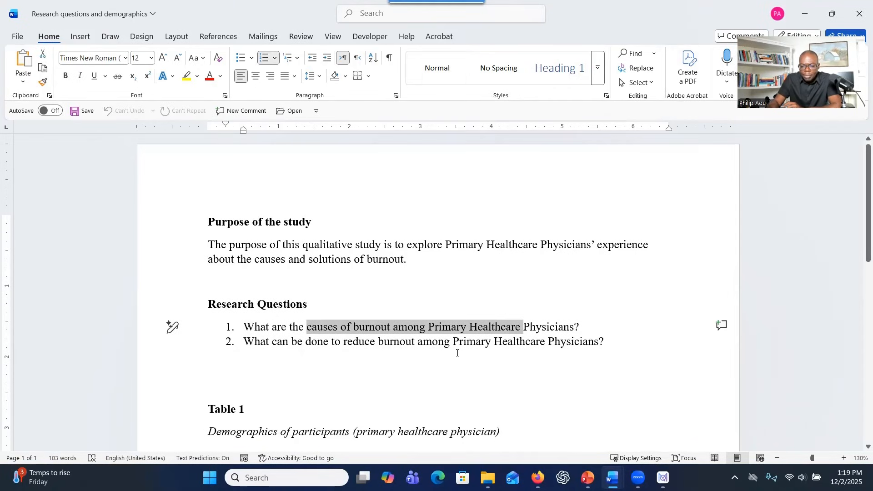
scroll(457, 352, "down", 3)
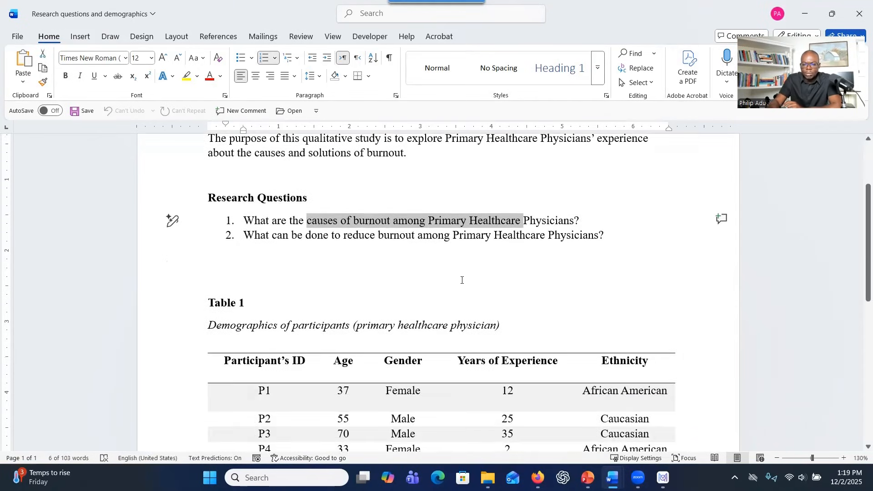
left_click(453, 246)
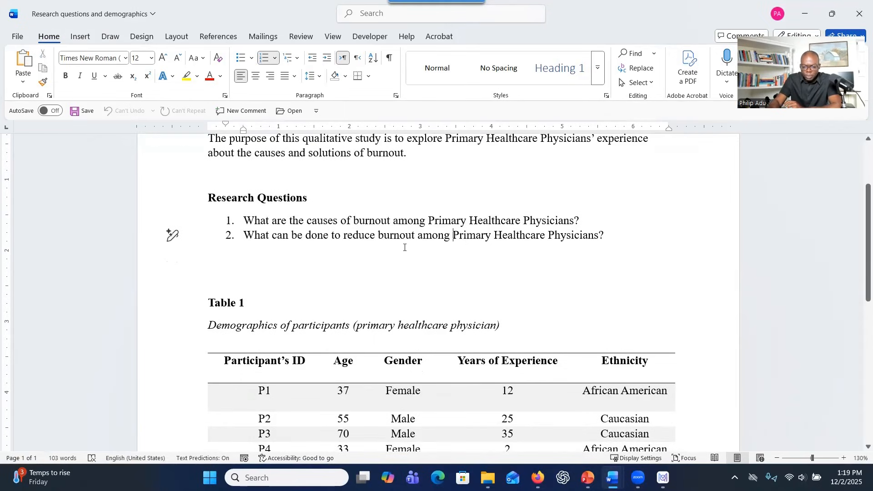
scroll(491, 249, "down", 1)
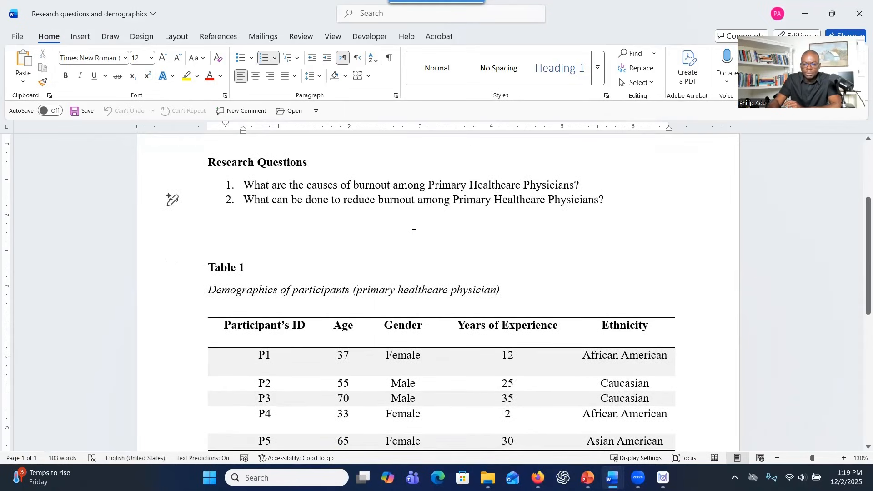
Examine the participant IDs and ages in the demographics table, selecting each column's entries in turn, and return to the research questions
scroll(411, 231, "down", 3)
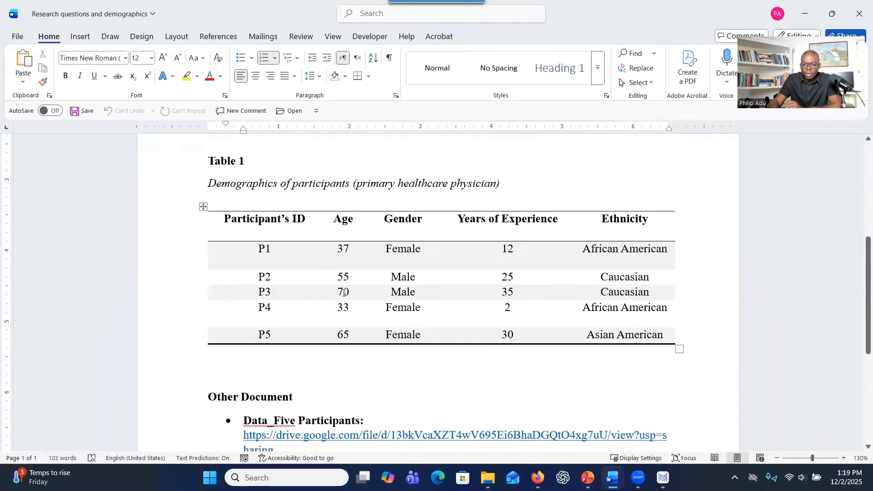
left_click(274, 255)
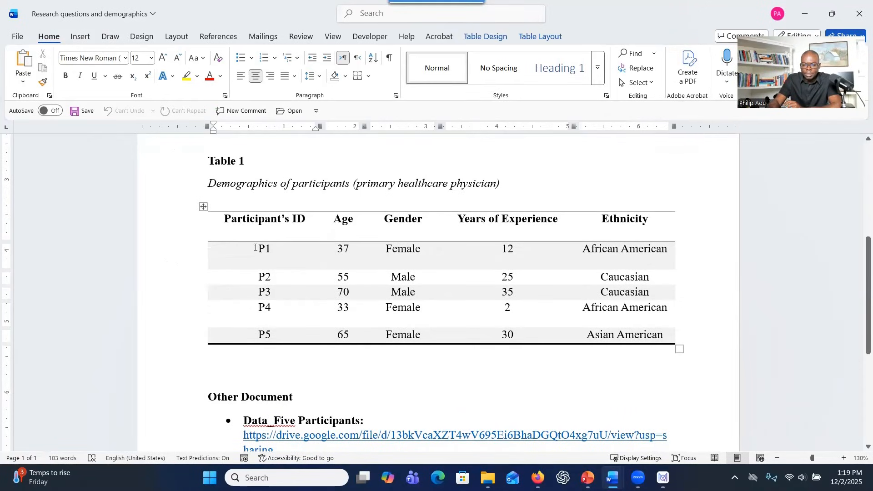
left_click_drag(256, 247, 293, 341)
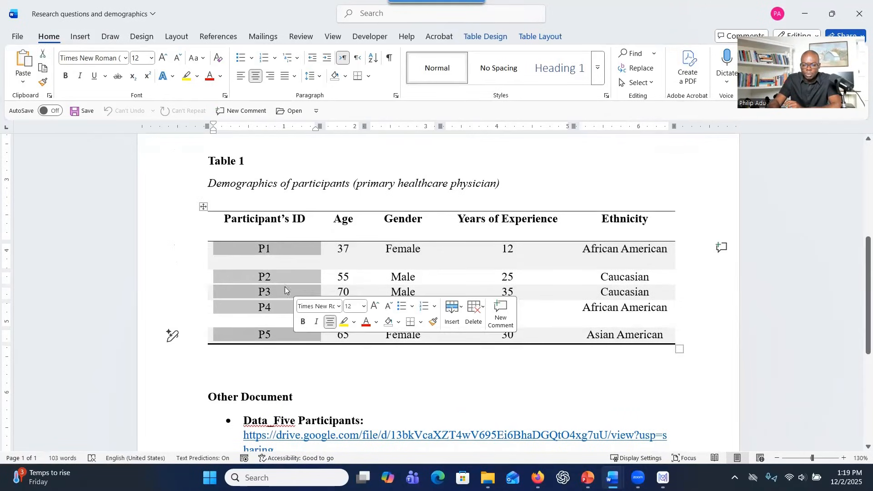
left_click_drag(346, 246, 356, 342)
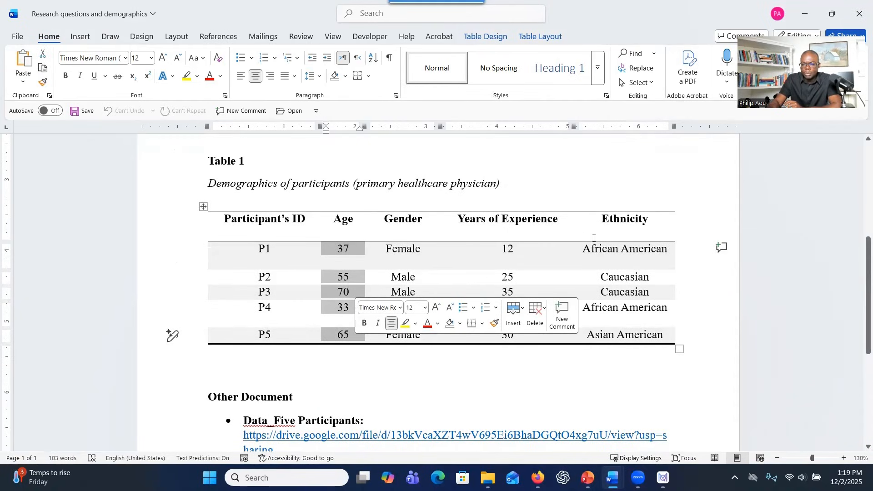
scroll(590, 239, "up", 2)
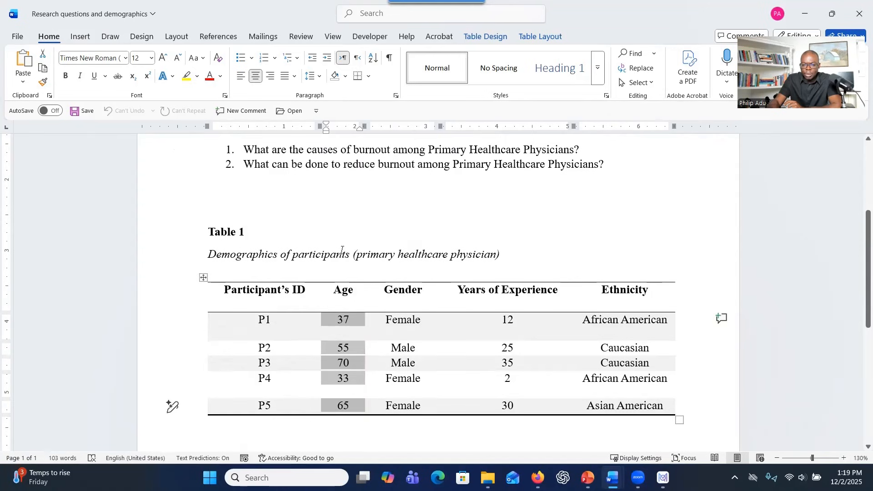
scroll(343, 249, "up", 1)
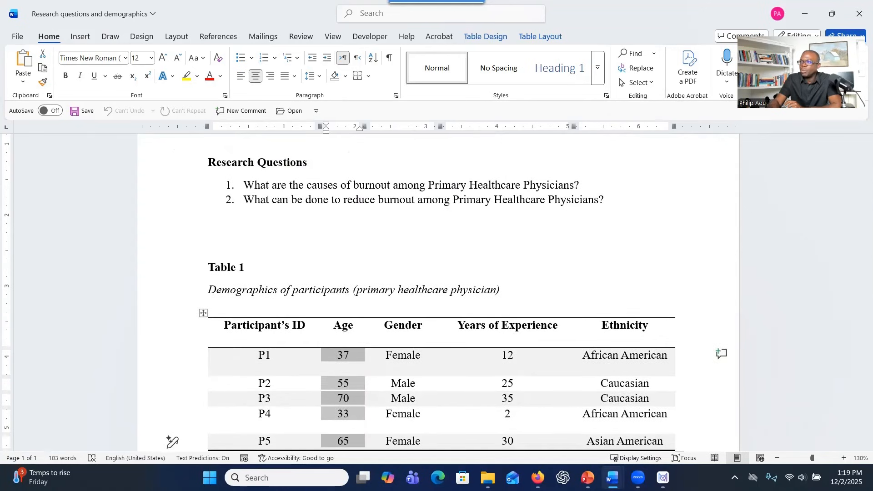
Switch to the P1 interview transcript and review its nine questions and answers, from demographics to reducing burnout
key("alt+Tab")
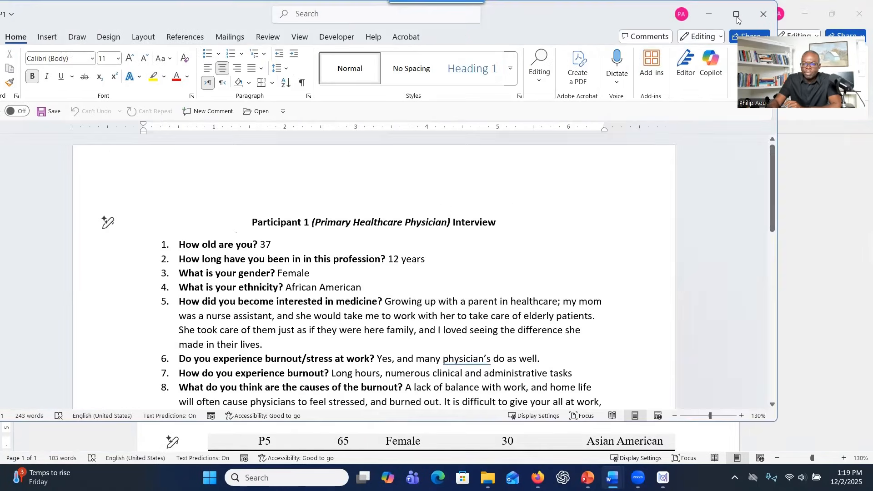
scroll(451, 243, "down", 2)
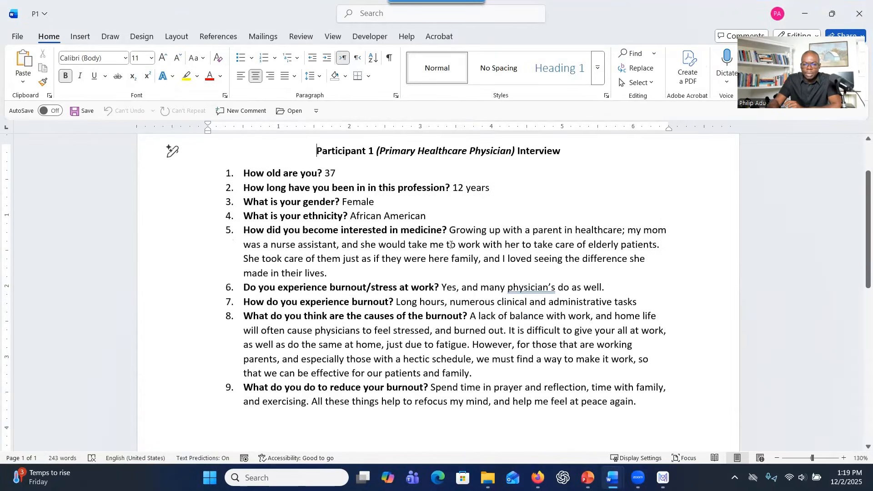
left_click_drag(277, 173, 375, 202)
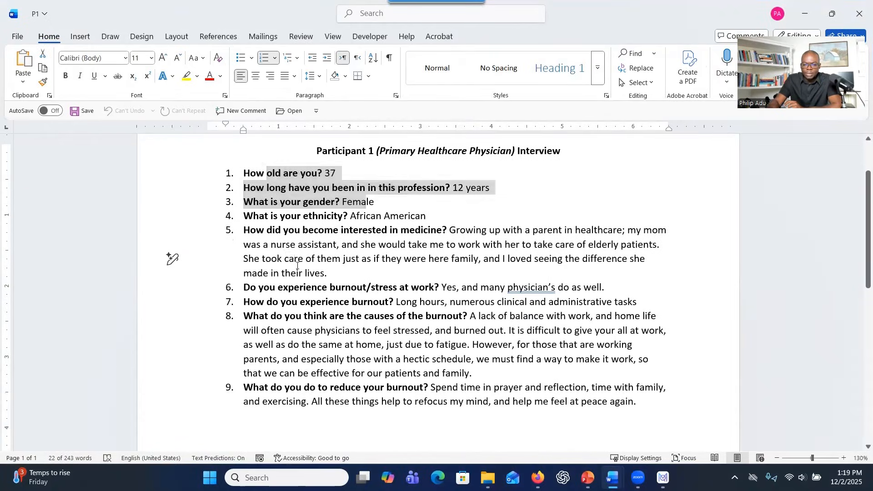
left_click_drag(284, 258, 350, 302)
scroll(326, 353, "down", 3)
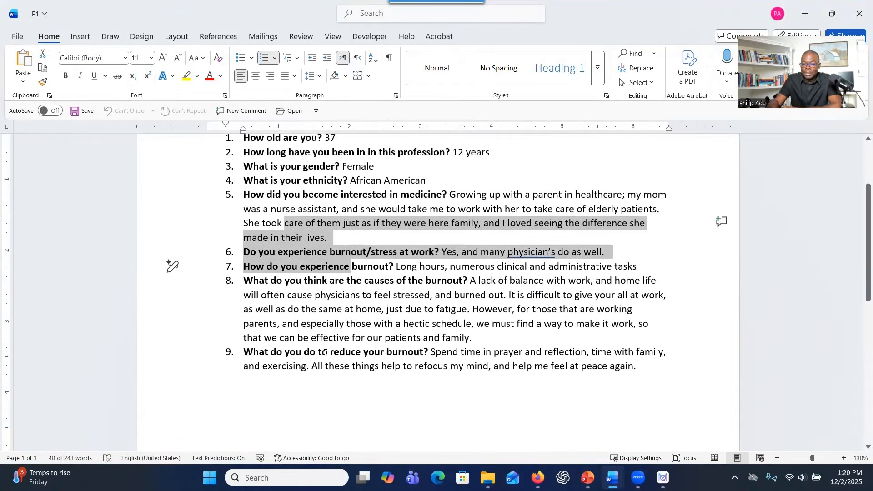
scroll(325, 352, "up", 4)
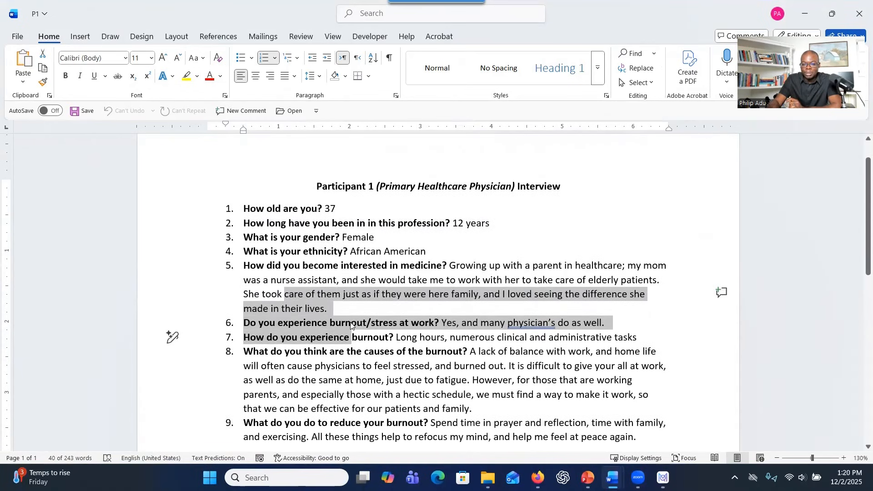
scroll(351, 323, "down", 1)
scroll(351, 322, "down", 1)
scroll(352, 318, "up", 1)
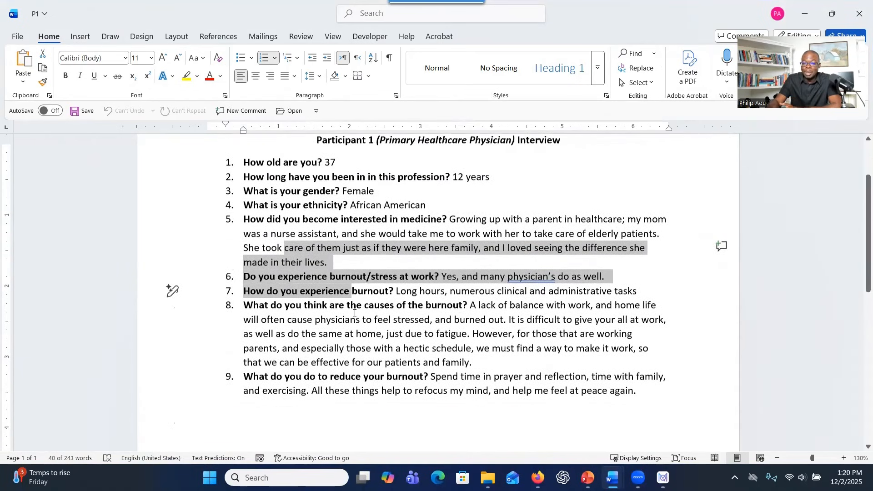
scroll(359, 307, "up", 1)
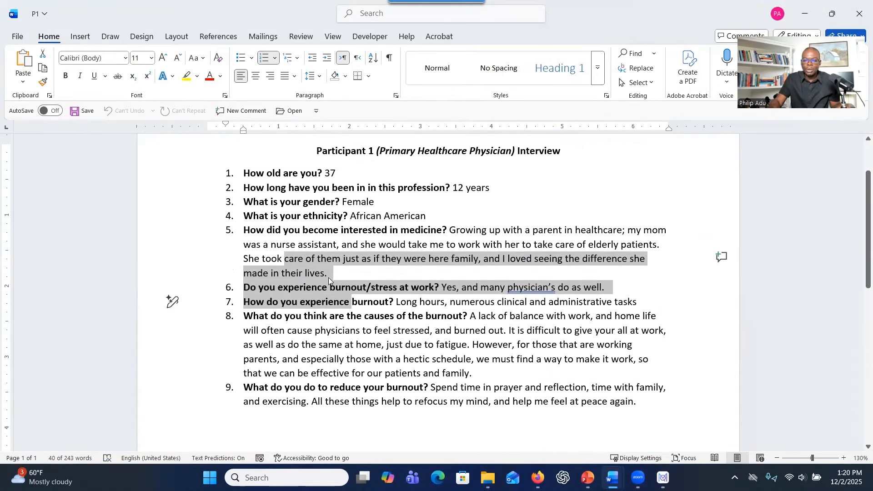
Examine Participant 1's answer on the causes of burnout and the interview heading, and close the P1 transcript
left_click(277, 293)
left_click_drag(478, 316, 472, 373)
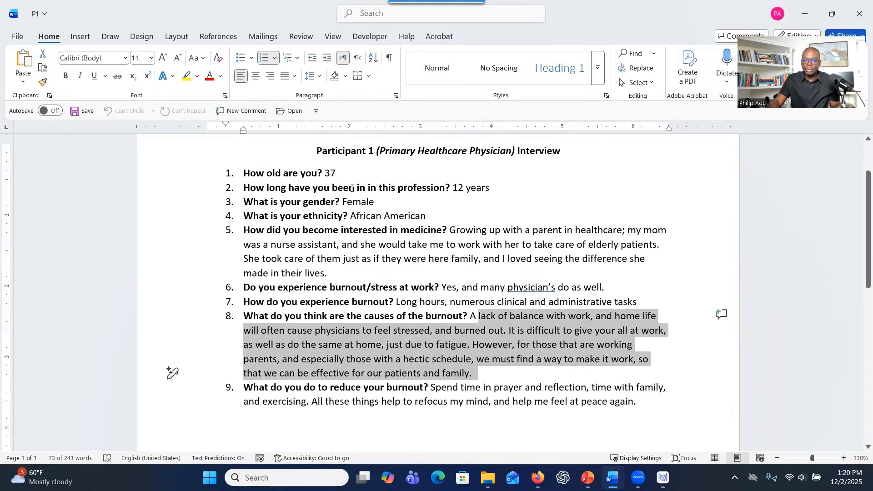
left_click_drag(315, 155, 345, 156)
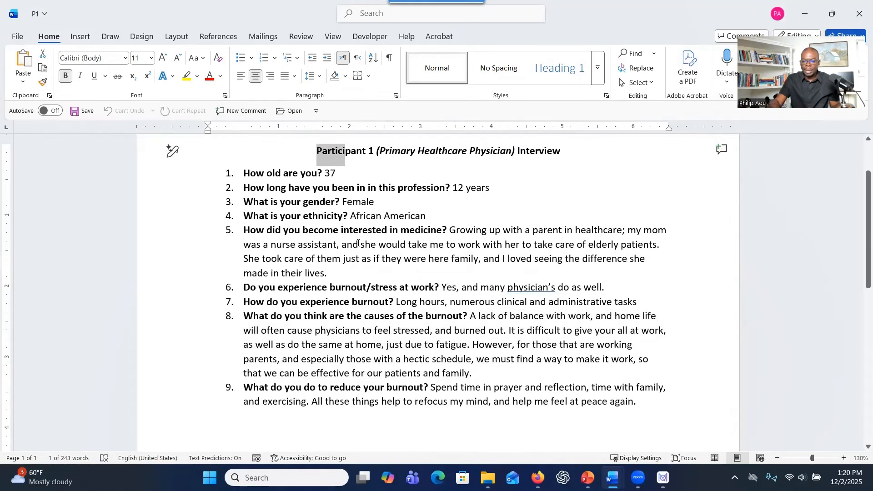
scroll(358, 243, "down", 3)
scroll(390, 245, "up", 4)
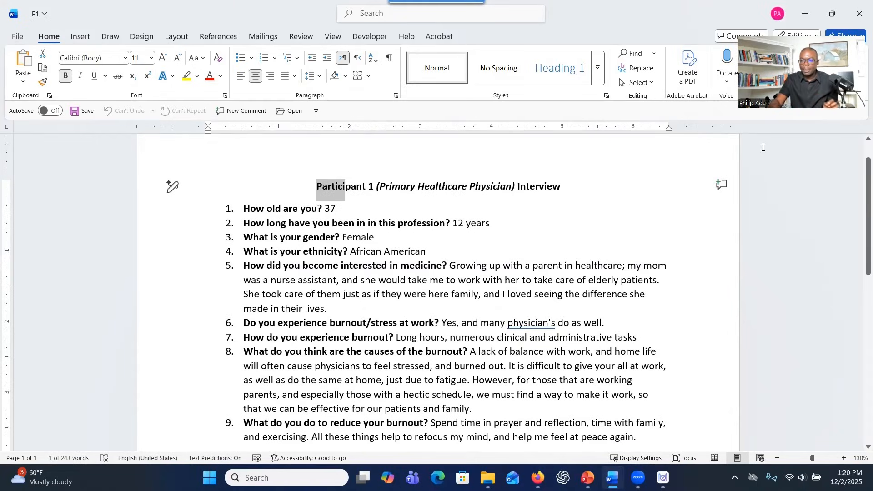
left_click(858, 19)
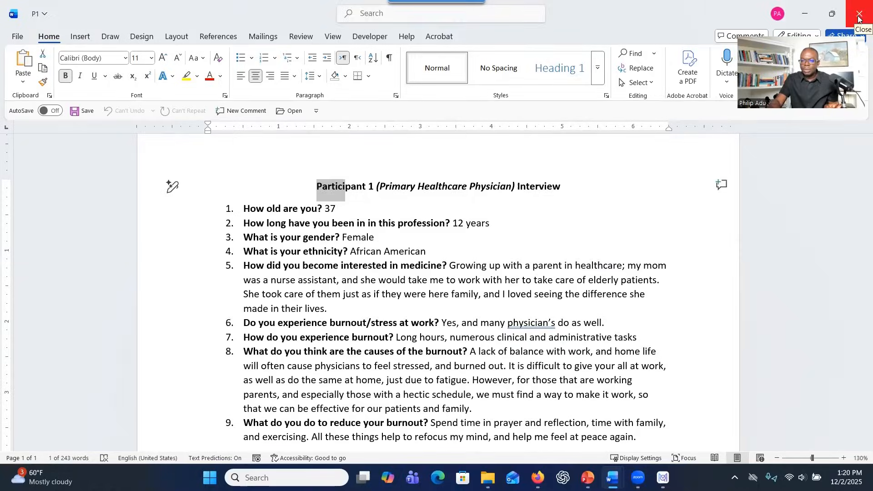
Switch to MAXQDA, create a new project named Burnout Project in the Documents MAXQDA folder, and maximize its window
key("n")
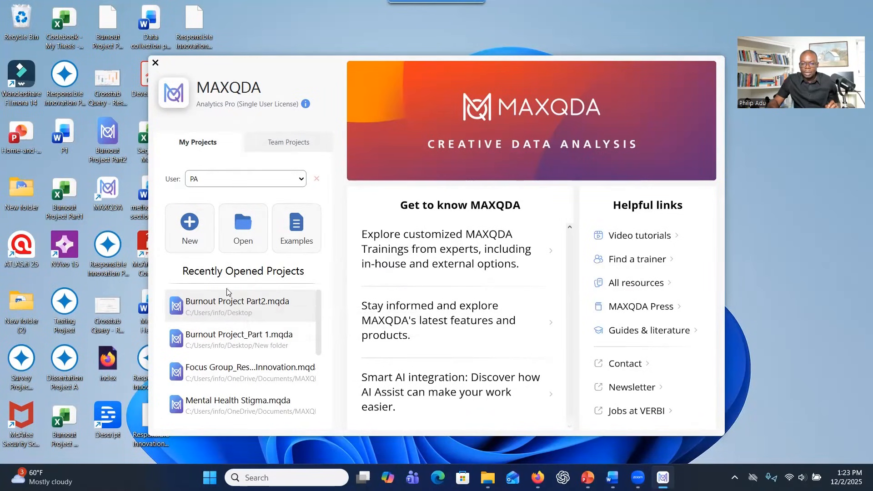
left_click(200, 250)
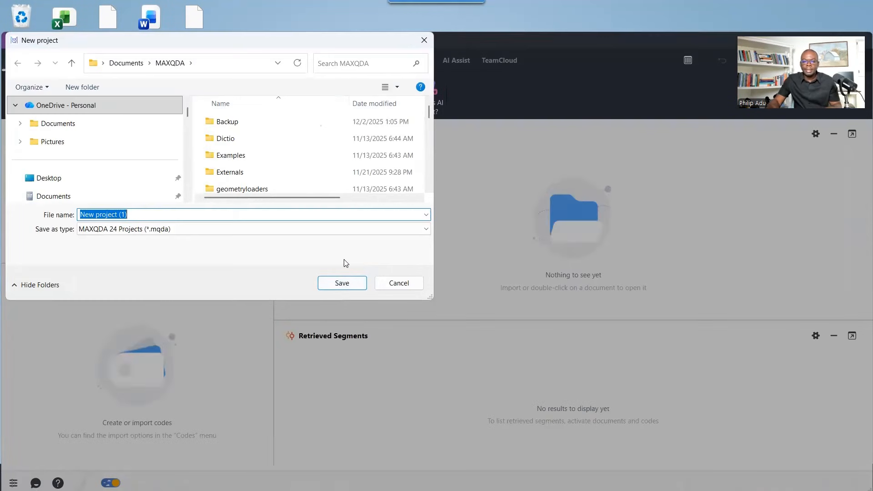
left_click(204, 214)
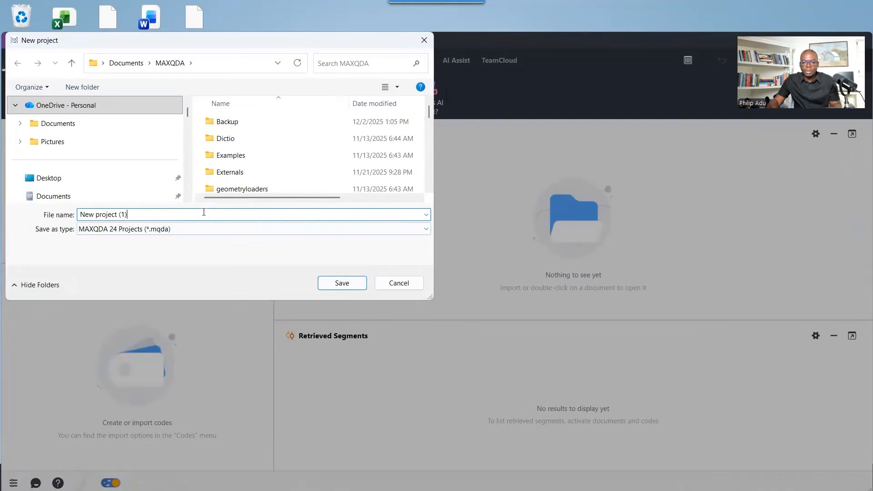
left_click_drag(147, 214, 78, 214)
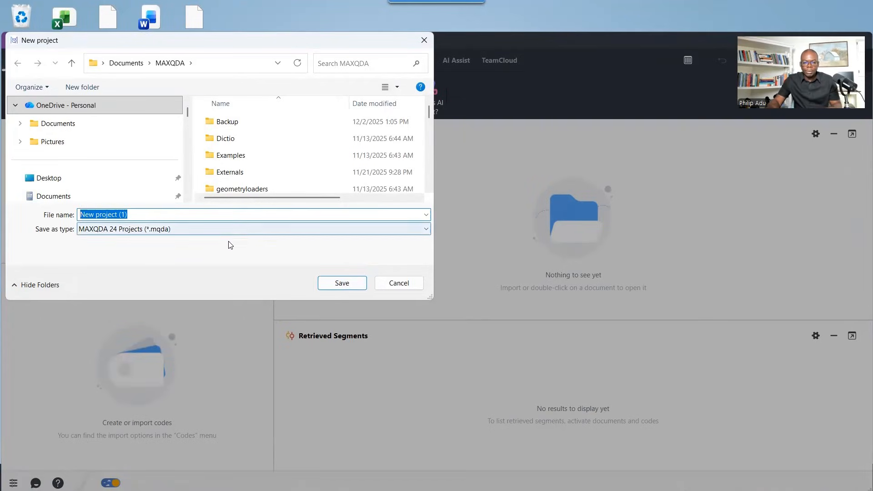
type("Bur")
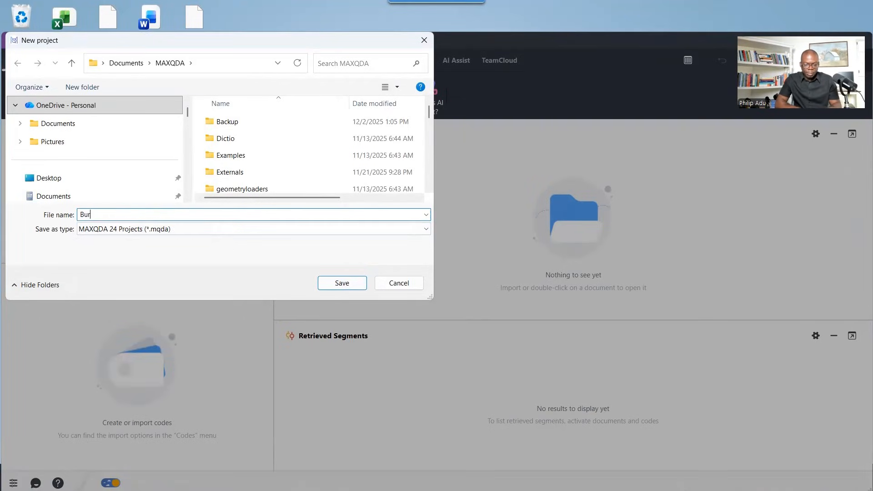
type("nout Project")
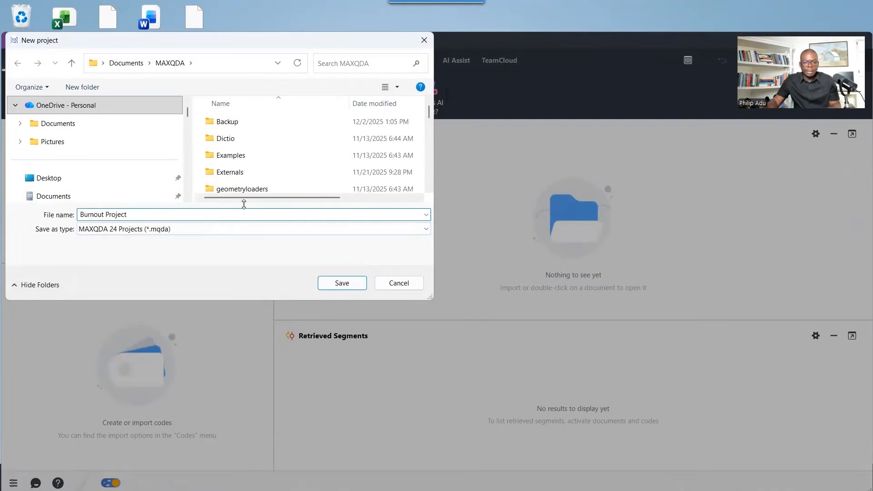
left_click(146, 121)
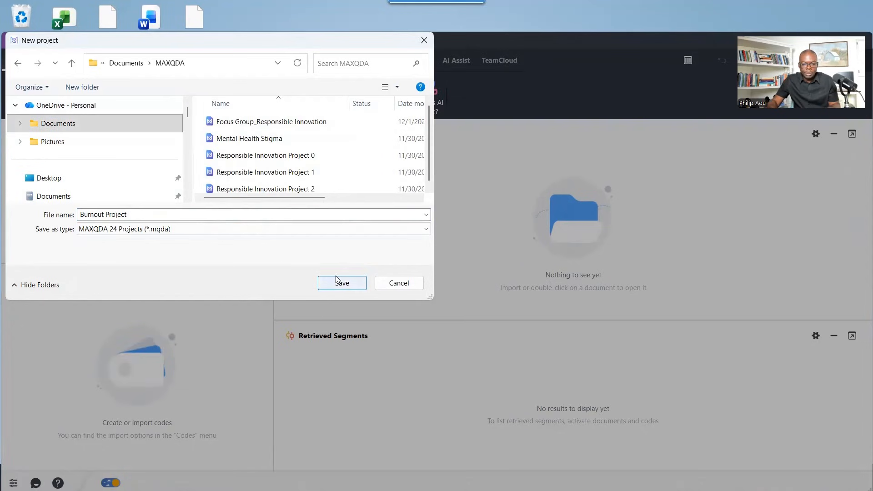
left_click(337, 278)
left_click(830, 40)
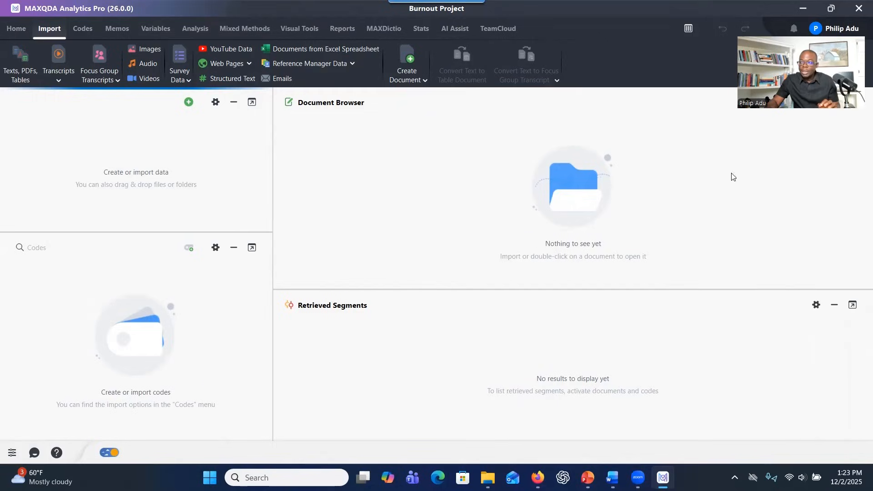
Import the interview documents P1 to P5 from File Explorer into the project's document list
left_click(487, 478)
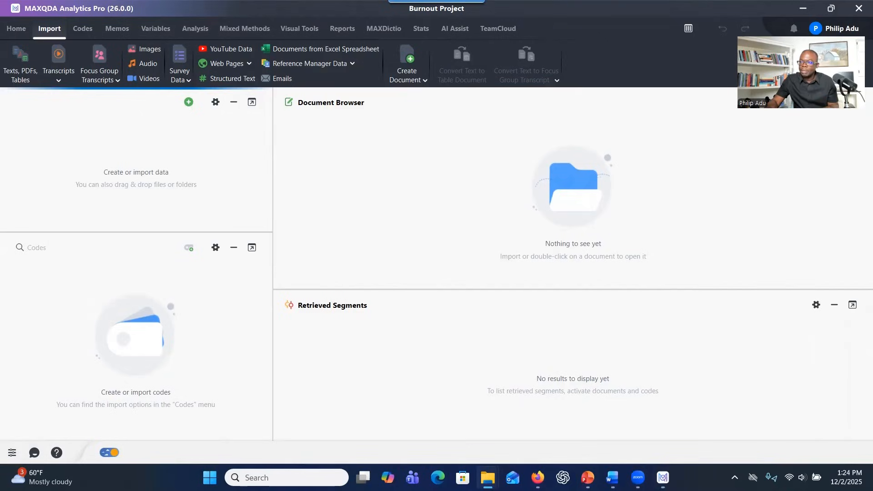
left_click_drag(655, 235, 153, 172)
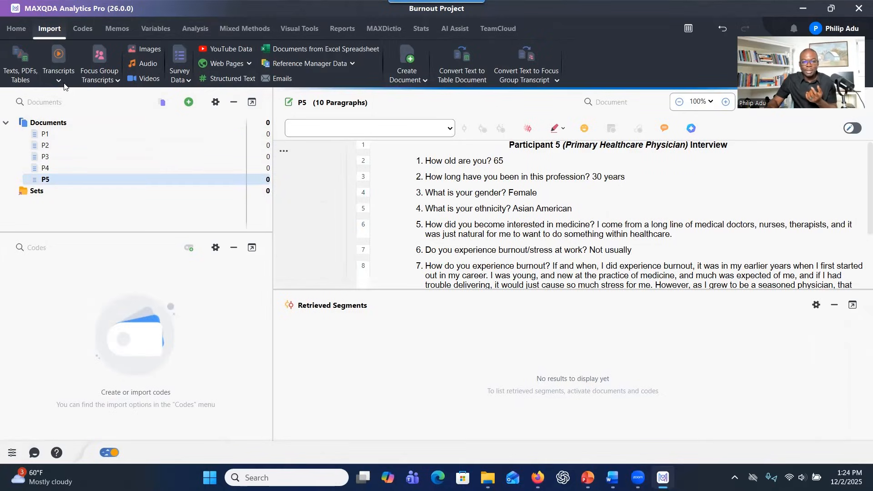
Browse for importable texts in the NVivo Training folder inside New folder on the Desktop, and close the import dialog without importing
left_click(29, 84)
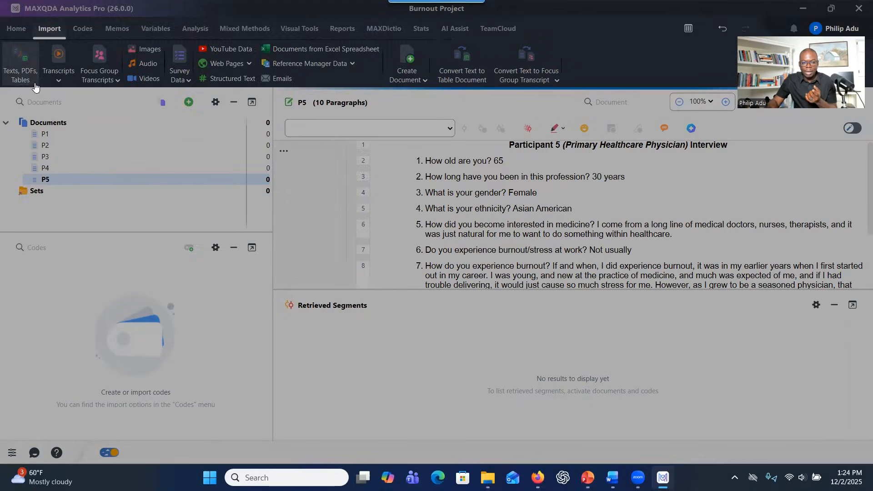
scroll(256, 138, "down", 2)
scroll(256, 138, "up", 2)
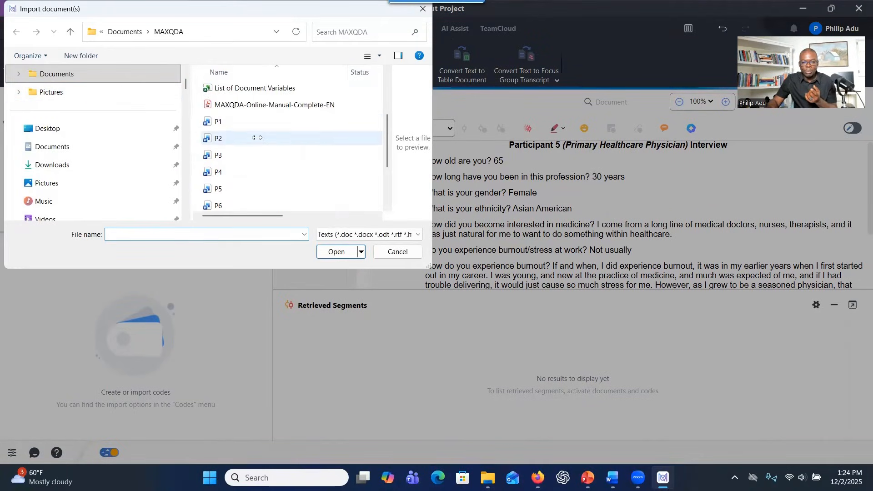
left_click(246, 124)
left_click(72, 128)
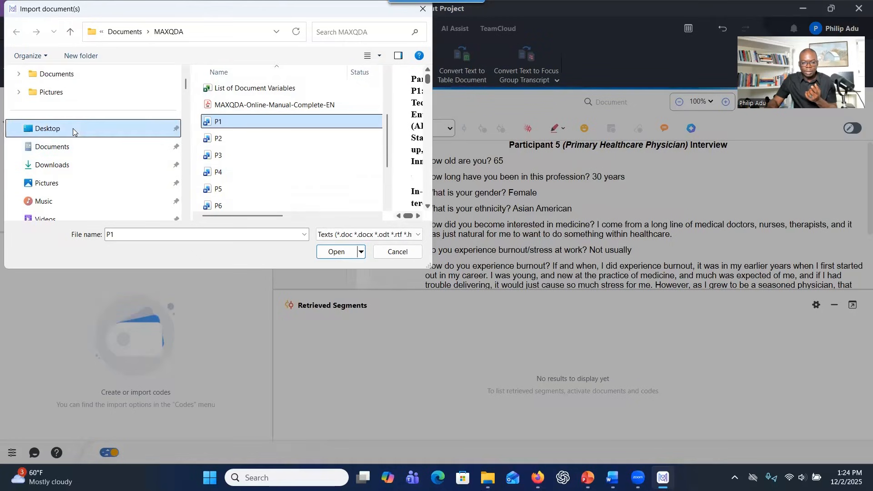
scroll(241, 153, "down", 1)
scroll(241, 153, "down", 2)
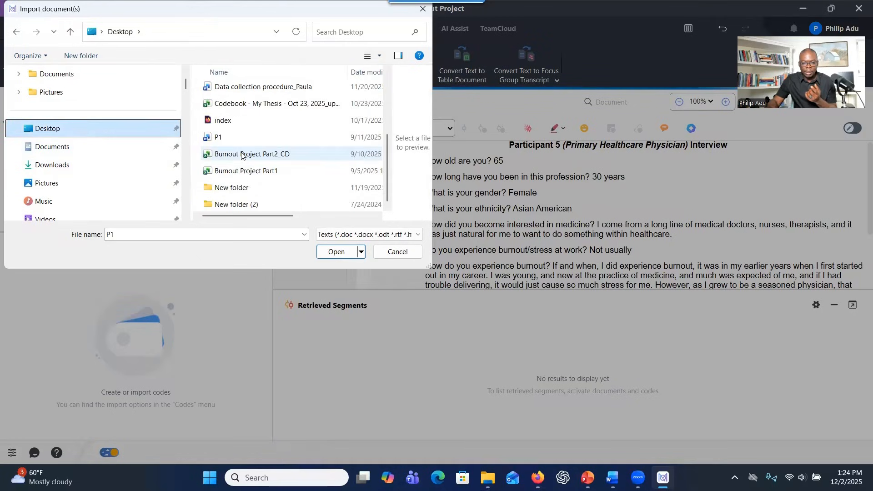
double_click(249, 191)
double_click(221, 90)
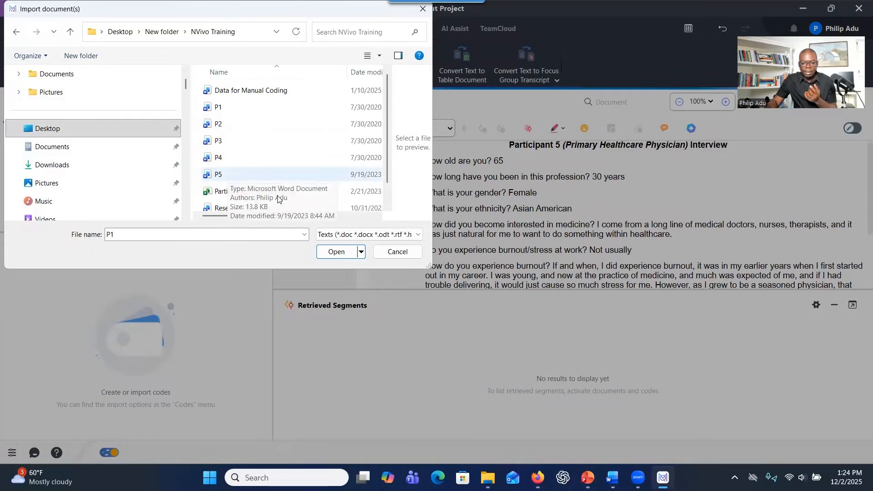
left_click(422, 9)
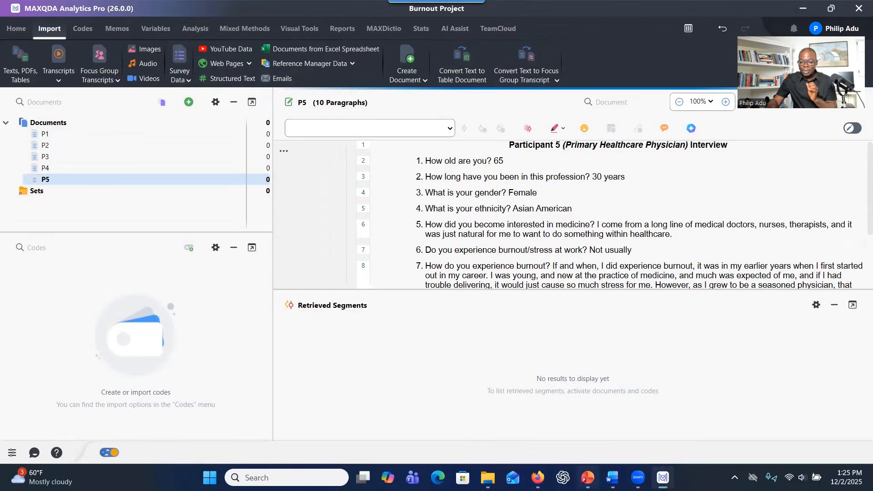
Switch to PowerPoint to review the Data Preparation Process slide, and return to the Burnout Project in MAXQDA
left_click(587, 478)
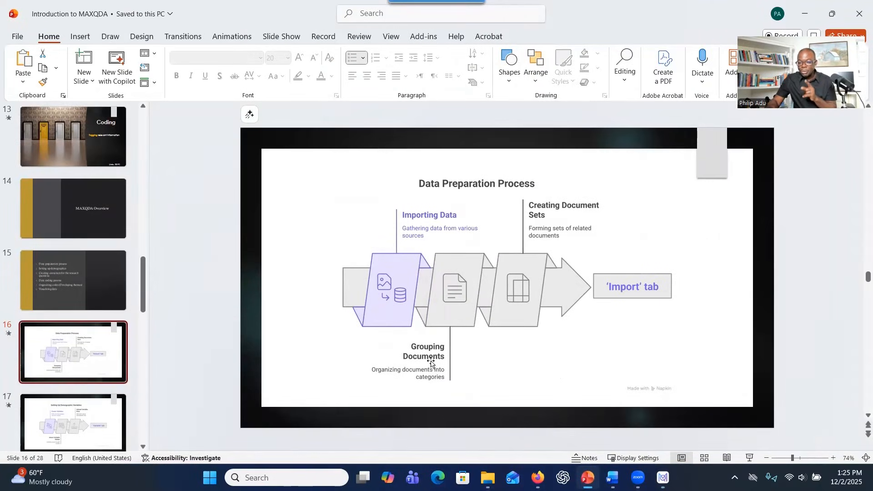
left_click(804, 13)
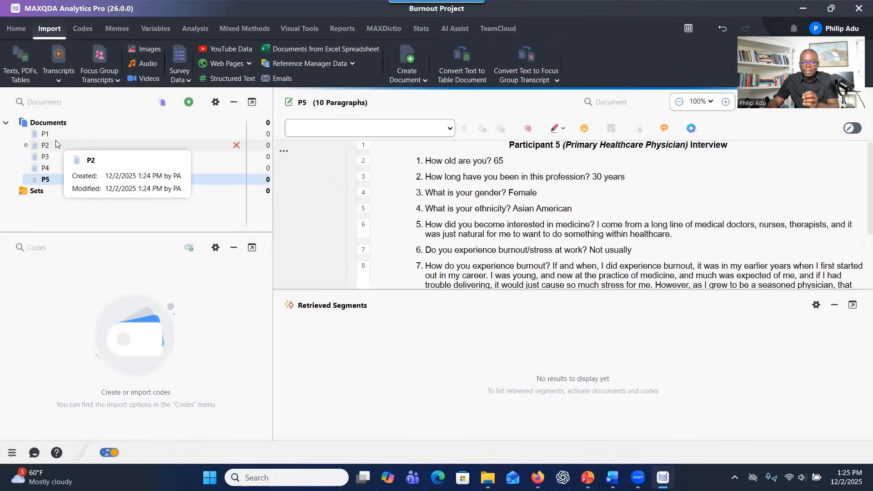
Create a document group named Interviews in the project's document list
mouse_move(58, 133)
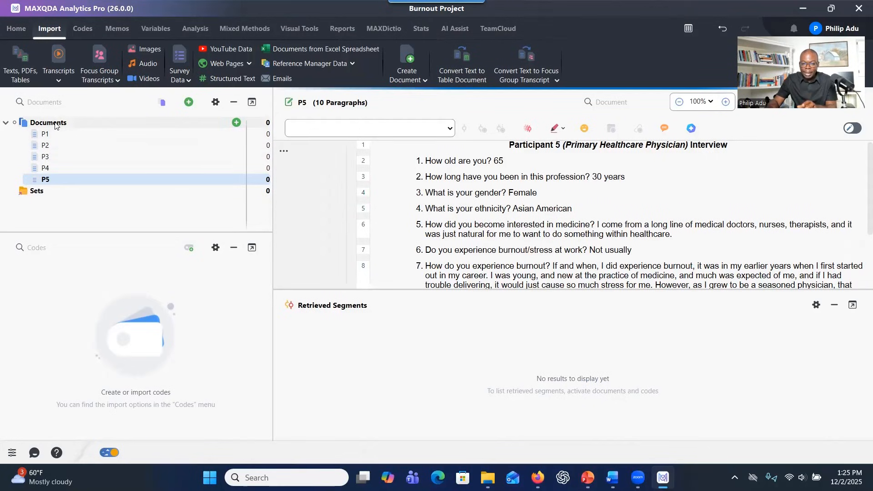
left_click(237, 123)
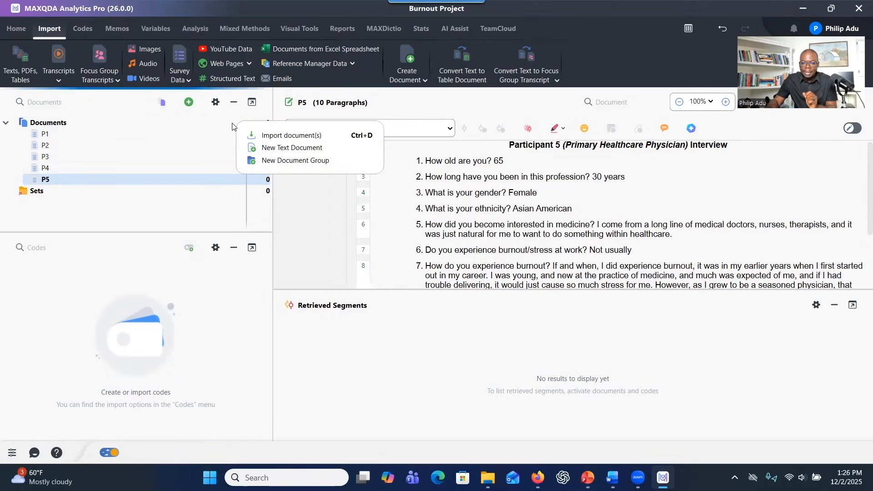
left_click(296, 160)
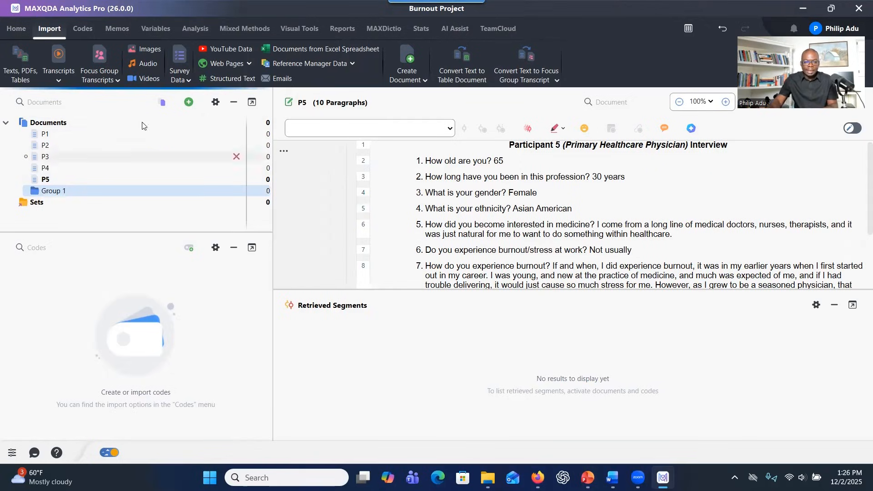
left_click(111, 187)
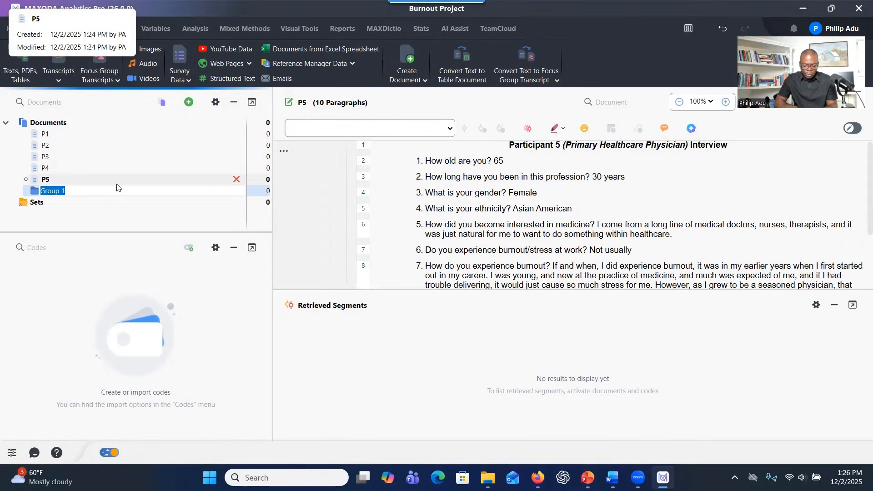
type("Interviews")
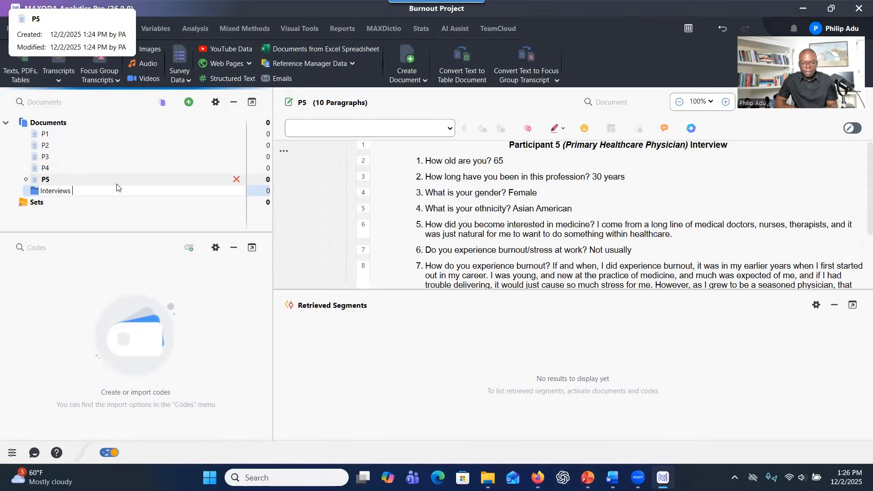
key("Return")
Move documents P1 to P5 together into the Interviews document group
left_click(54, 134)
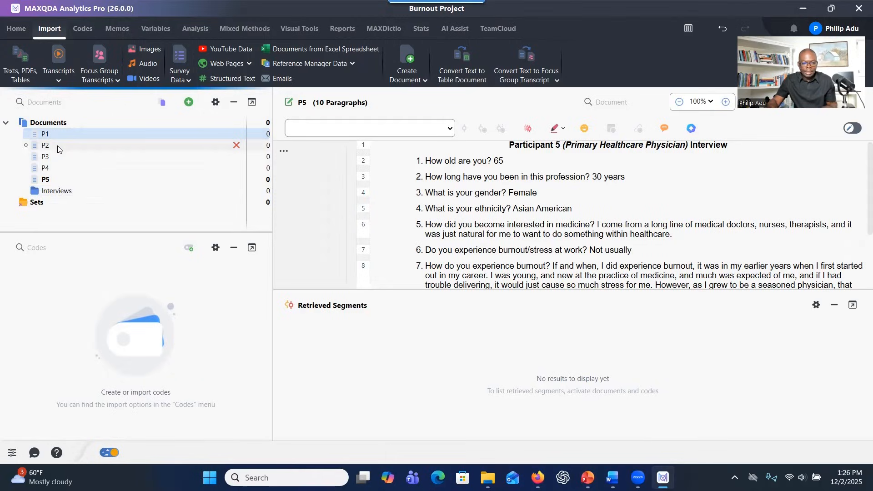
left_click(52, 180, "shift")
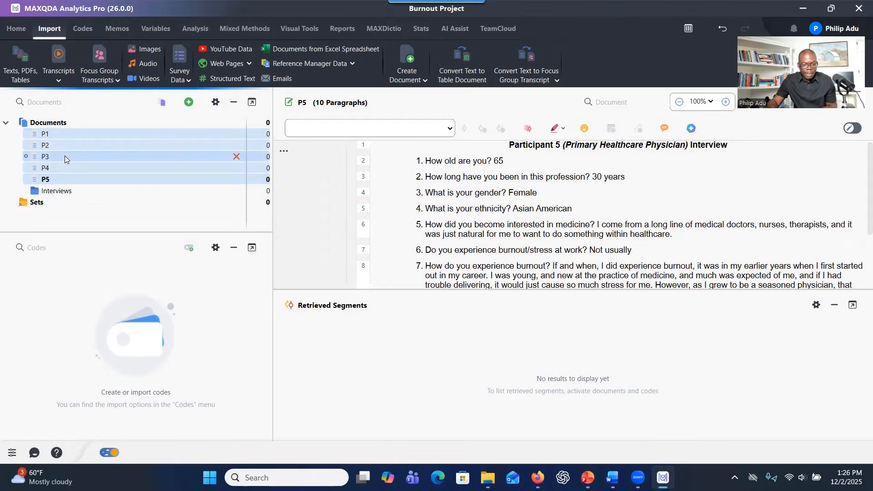
left_click_drag(65, 160, 70, 190)
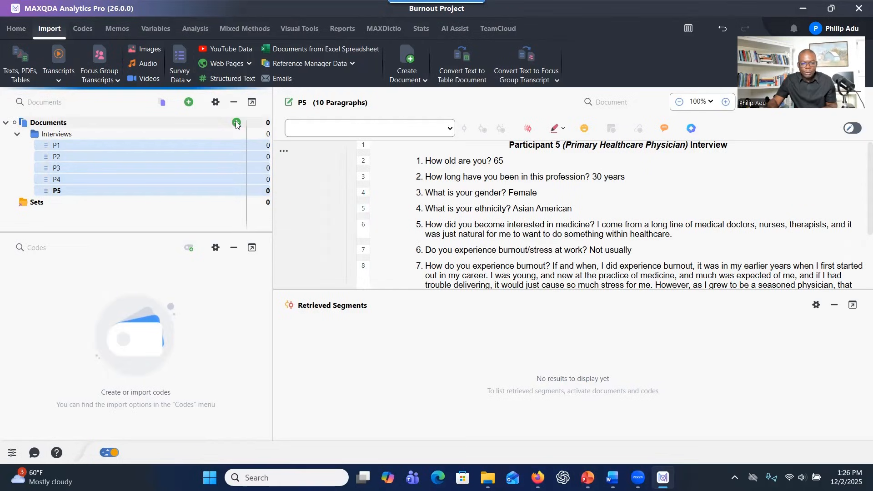
Add another document group named Focus Group at the top level of the document list
left_click(237, 123)
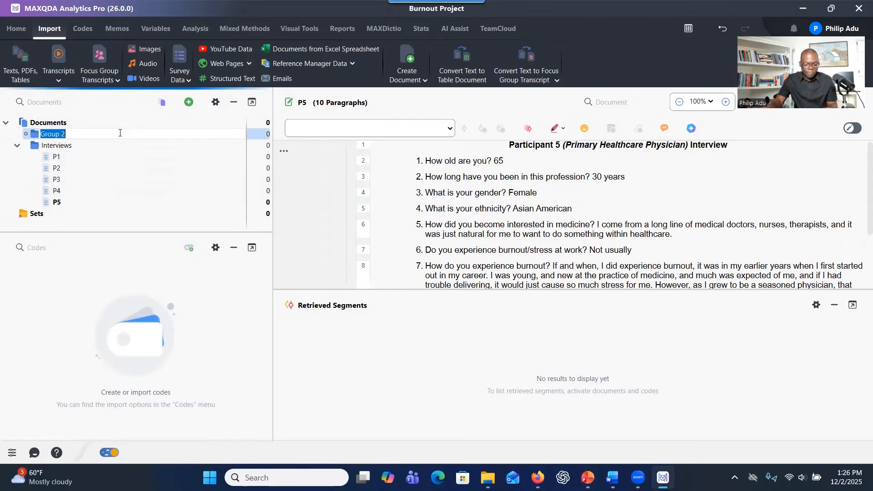
type("Focus Group")
key("Return")
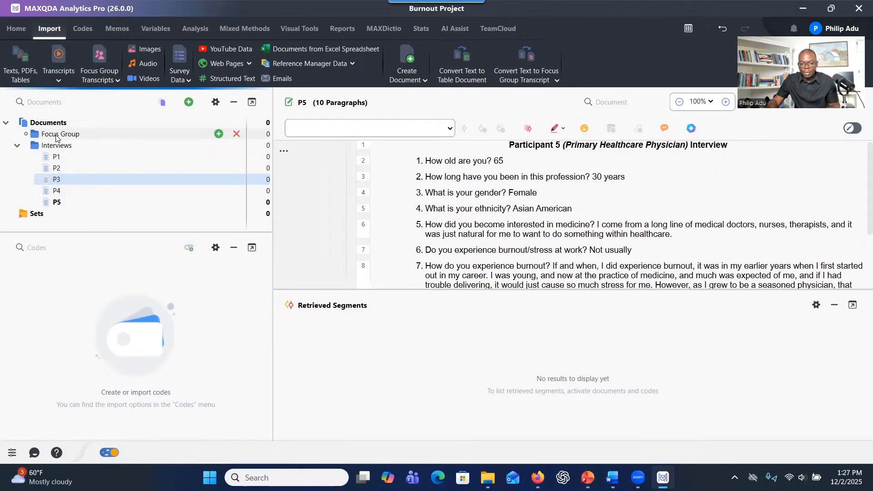
Look at the options for adding documents to the Focus Group document group, and delete that group
left_click(219, 133)
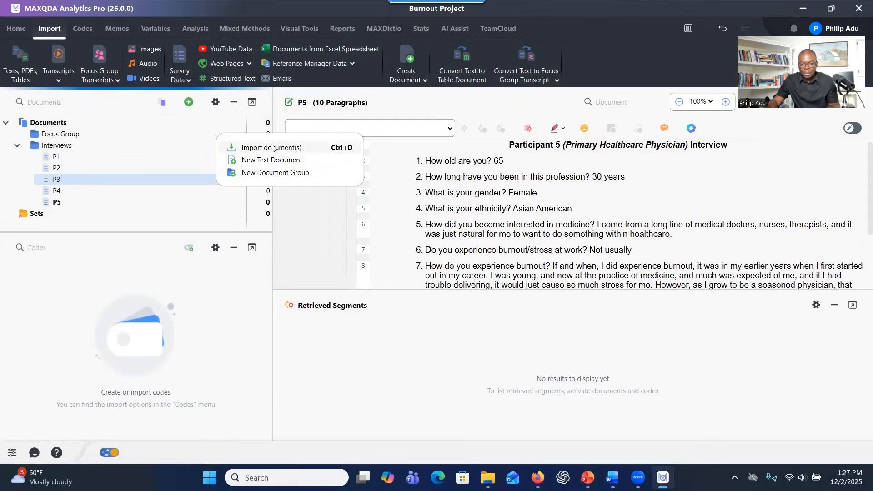
left_click(97, 185)
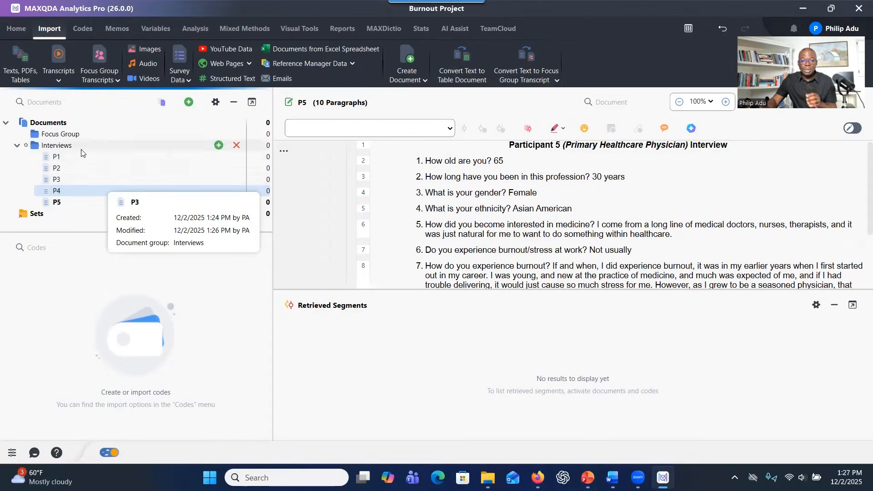
left_click(79, 200)
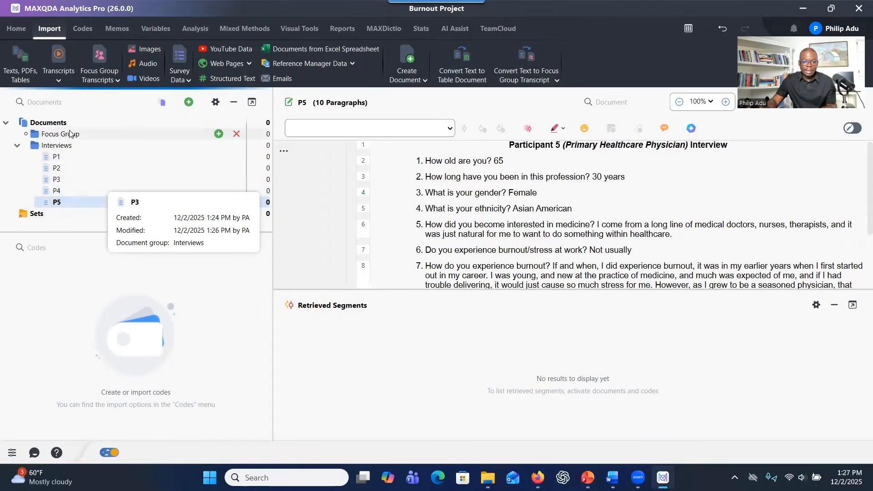
left_click(234, 134)
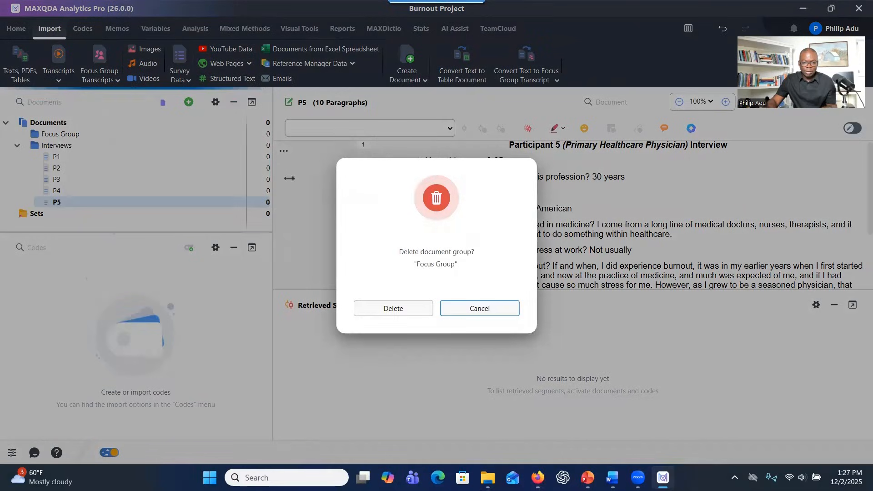
left_click(409, 305)
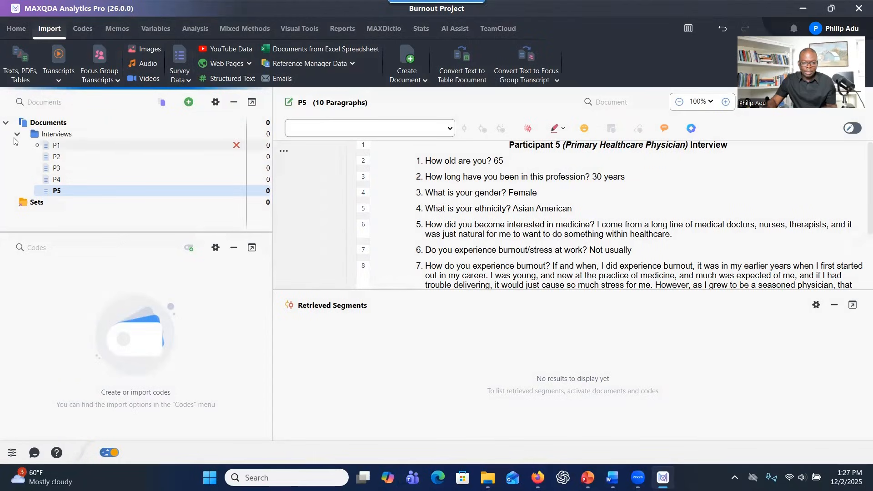
Move P1 to P5 out of the Interviews group to the top level of Documents, and delete the emptied group
left_click(64, 146)
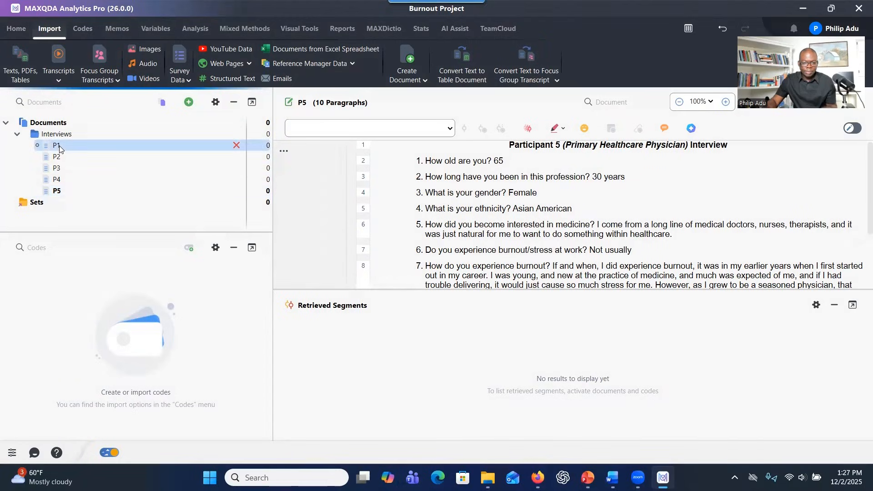
left_click(55, 191, "shift")
left_click_drag(71, 168, 64, 127)
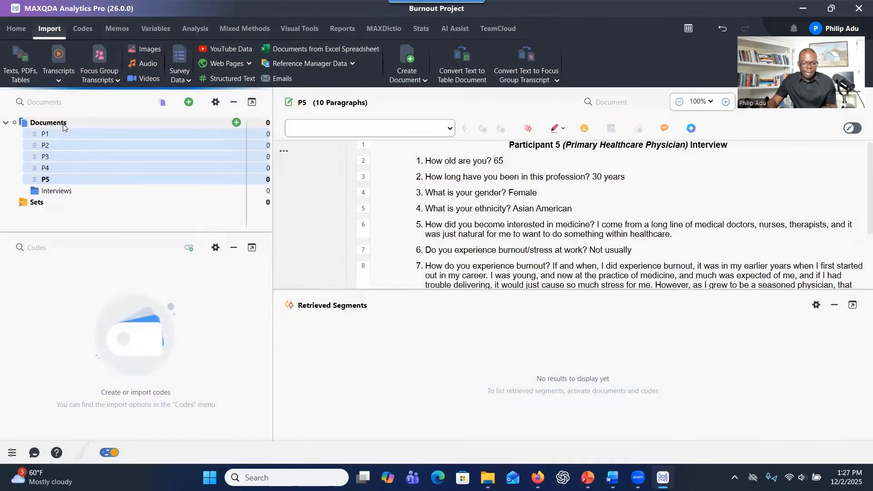
left_click(127, 190)
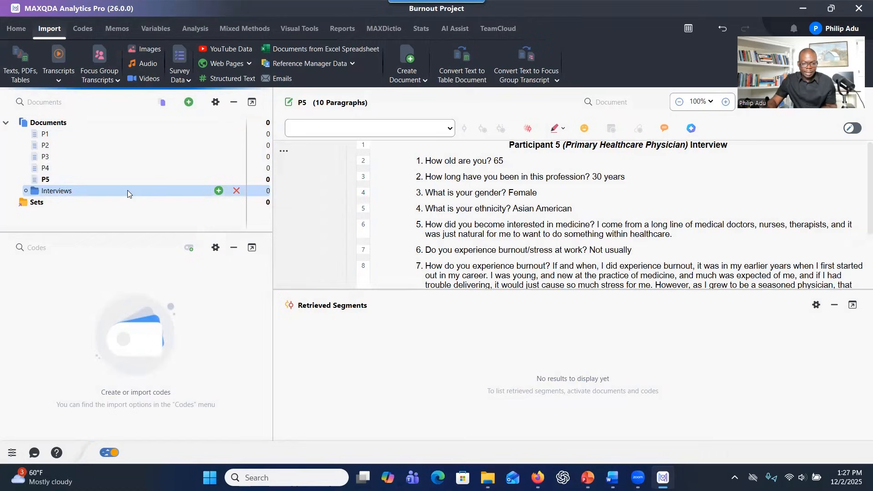
left_click(236, 191)
left_click(384, 304)
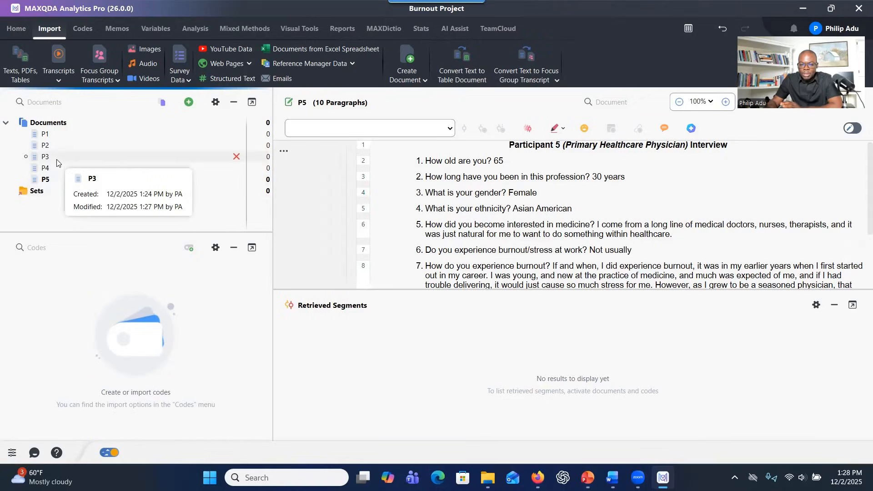
Create a new document set named Young Physicians under Sets
left_click(54, 194)
right_click(54, 194)
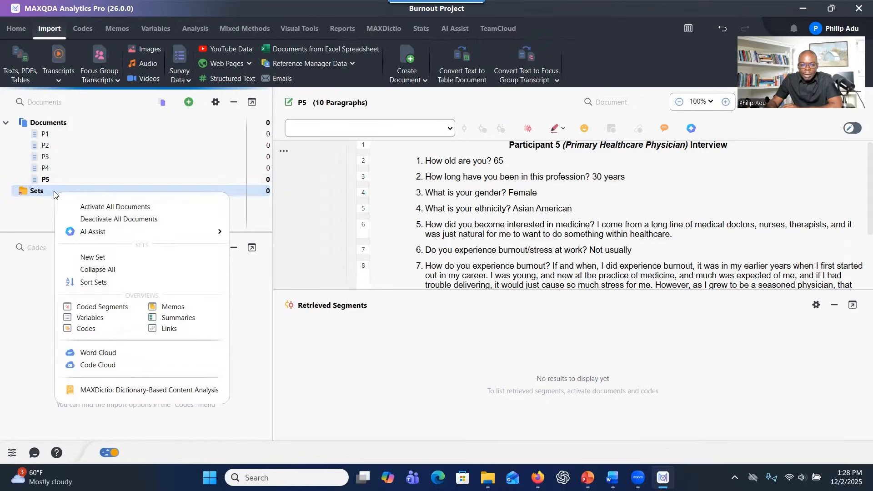
left_click(87, 259)
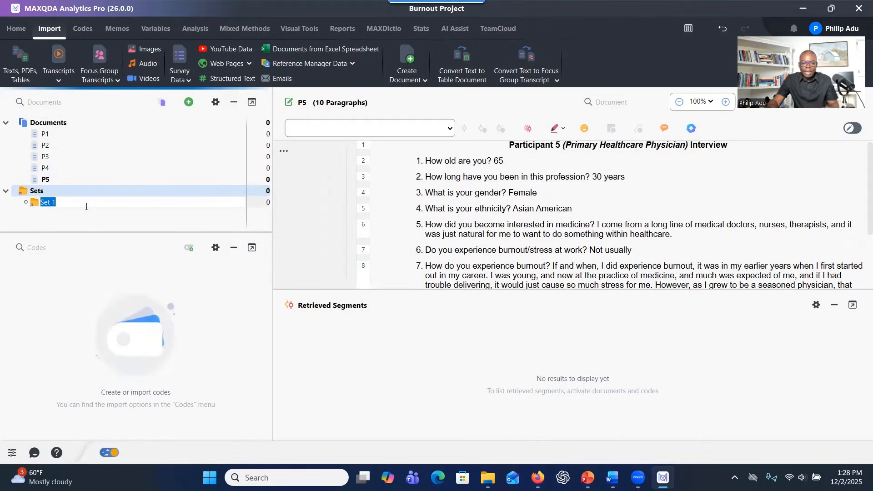
key("Return")
key("BackSpace")
key("BackSpace")
key("BackSpace")
key("BackSpace")
key("BackSpace")
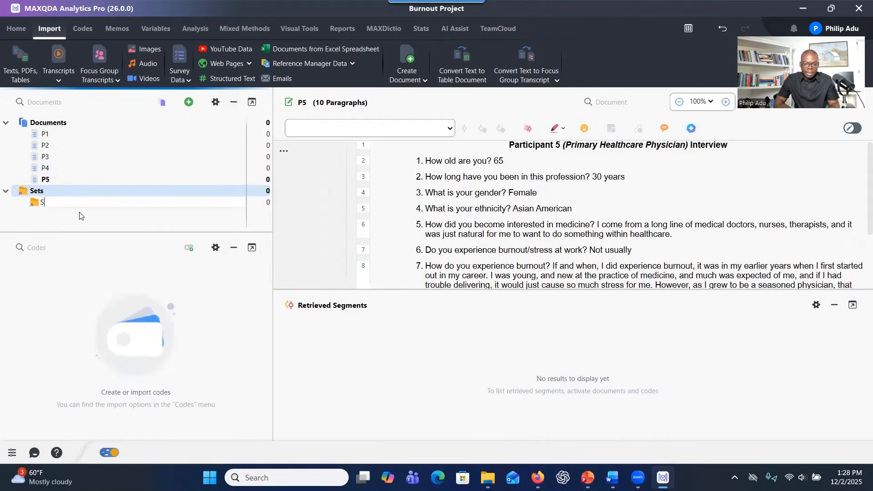
type("You")
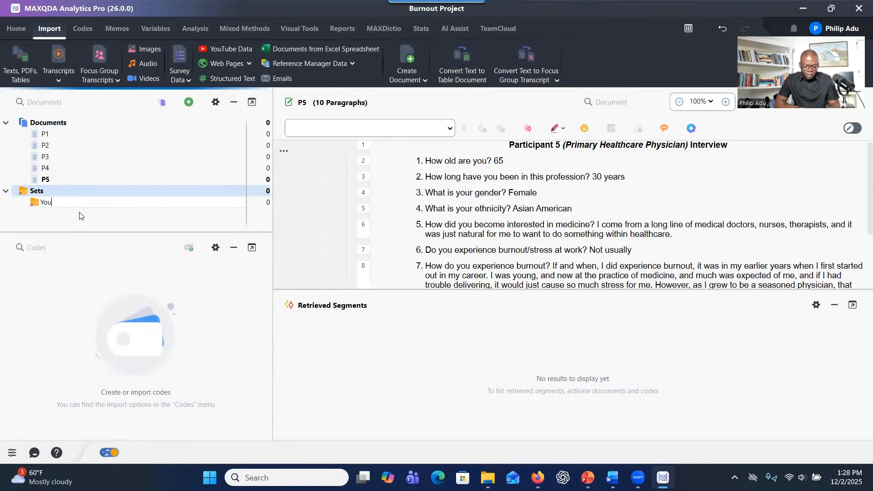
type("ng Physicians")
key("Return")
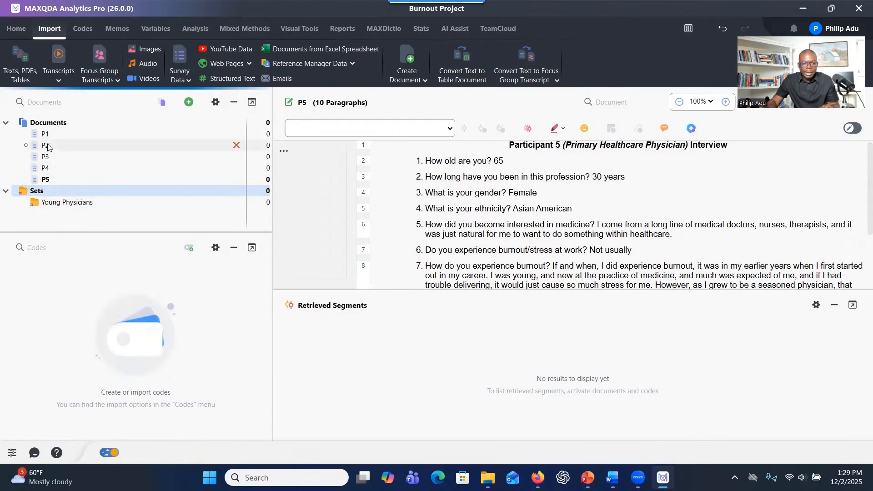
Add documents P1 and P3 to the Young Physicians set
left_click_drag(45, 134, 50, 202)
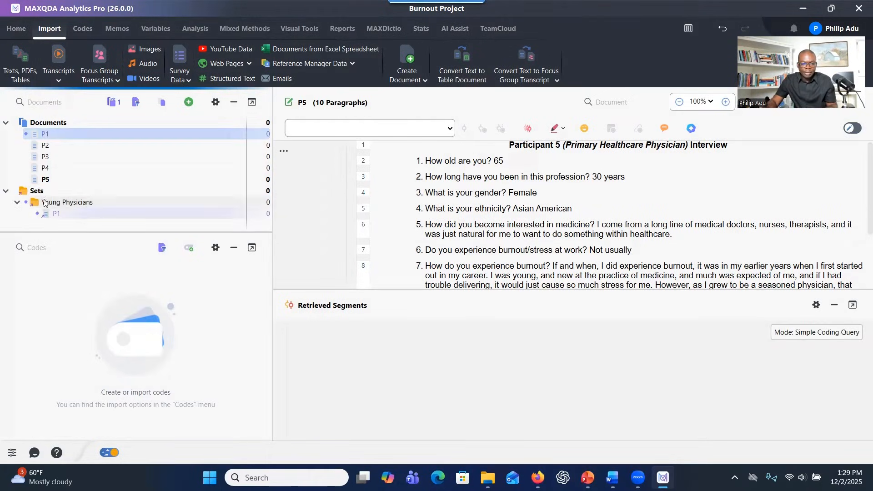
left_click(45, 157)
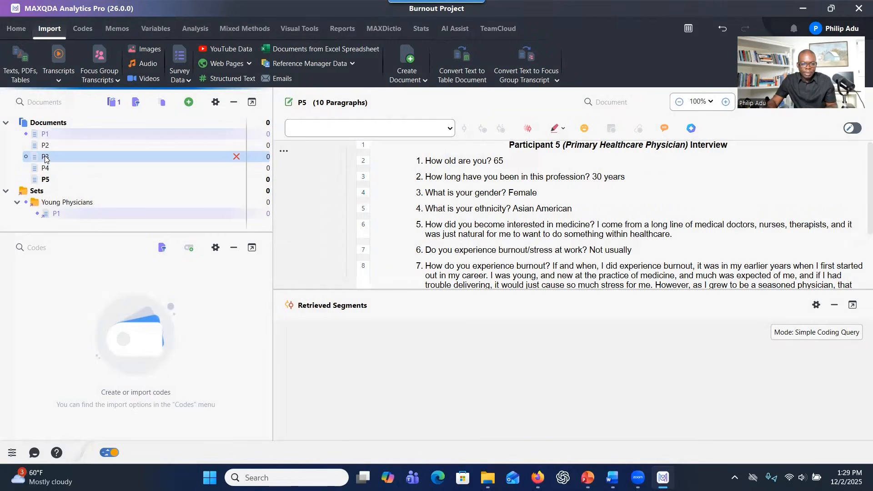
left_click_drag(45, 158, 88, 211)
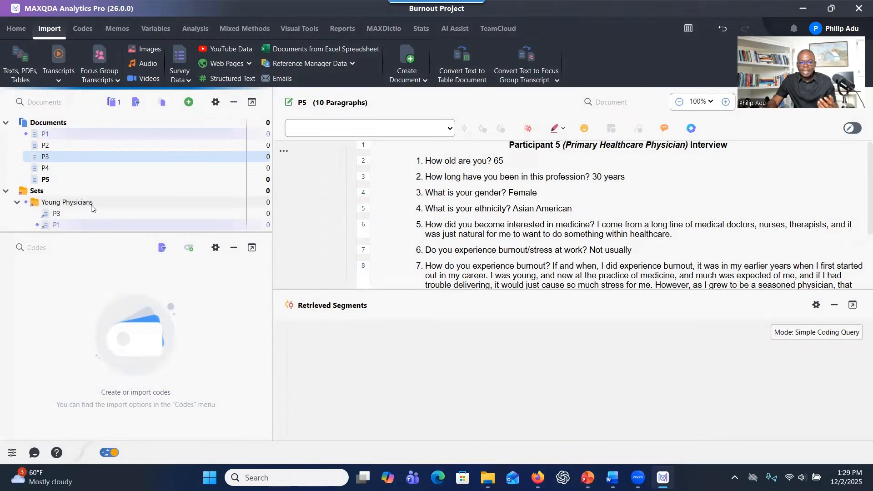
Remove the Young Physicians document set from the project
right_click(126, 206)
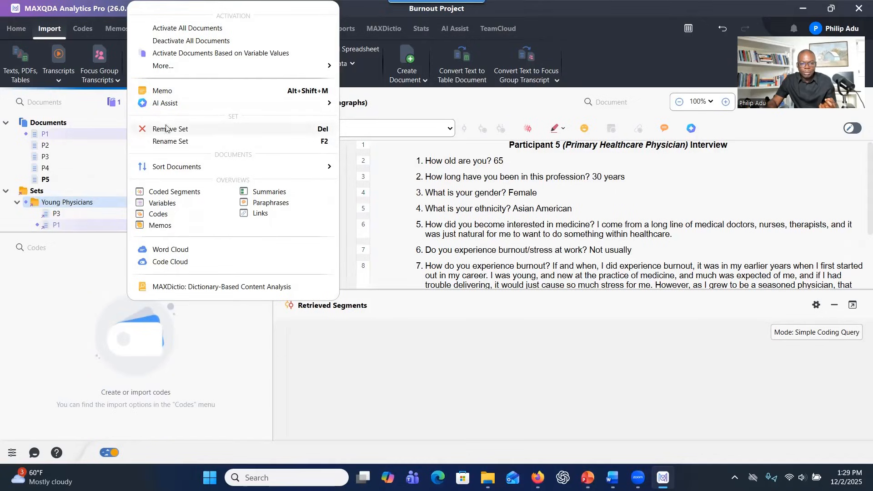
mouse_move(168, 102)
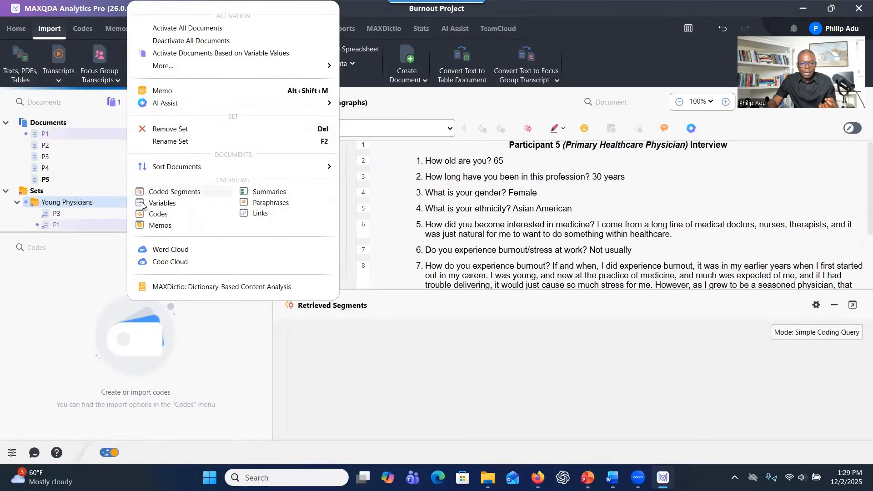
left_click(222, 129)
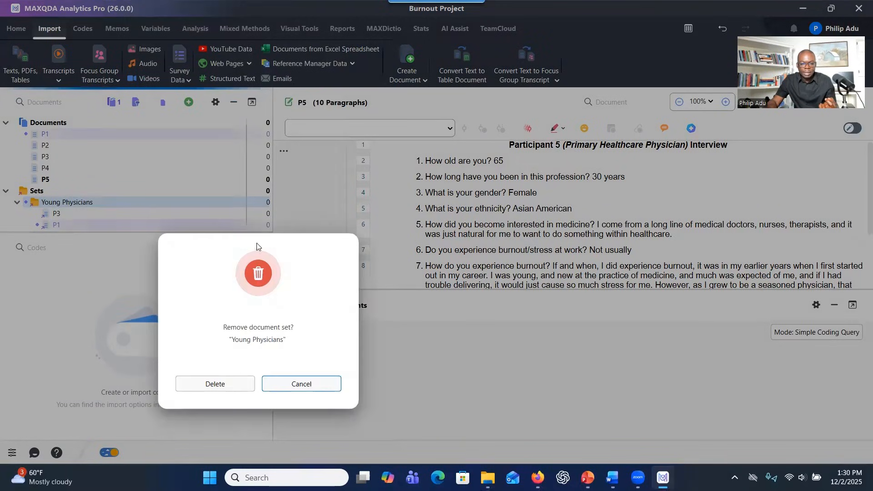
left_click(198, 384)
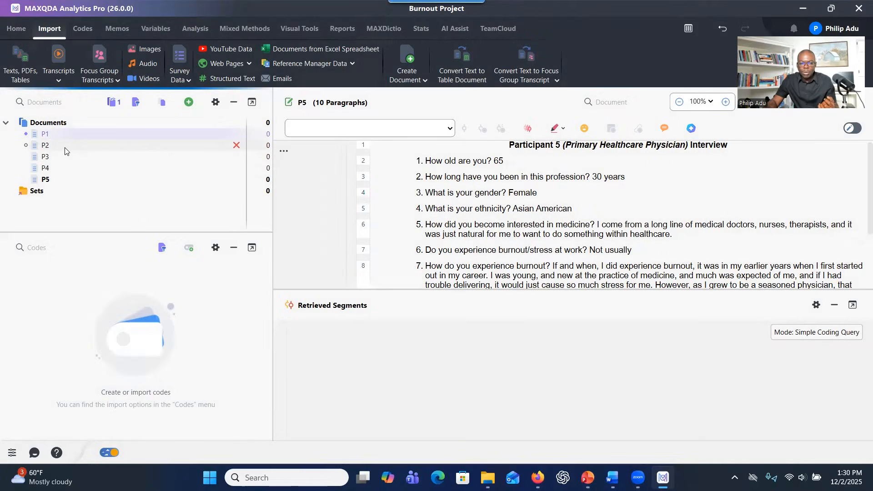
Switch to the Research questions and demographics document in Word and review the two research questions on burnout causes and reduction
mouse_move(65, 147)
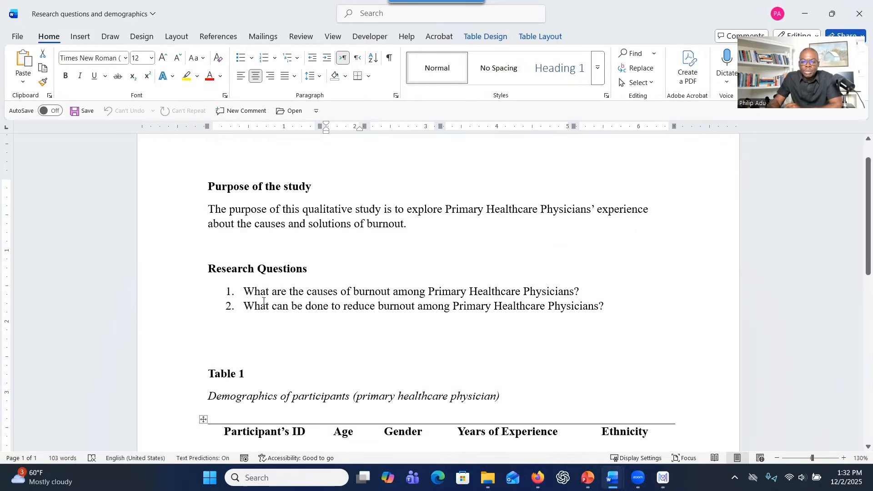
left_click_drag(245, 291, 619, 303)
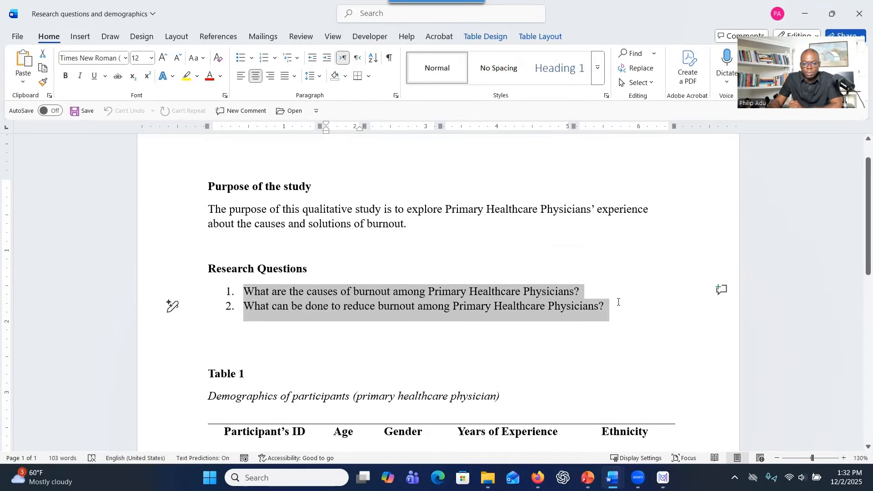
left_click(536, 281)
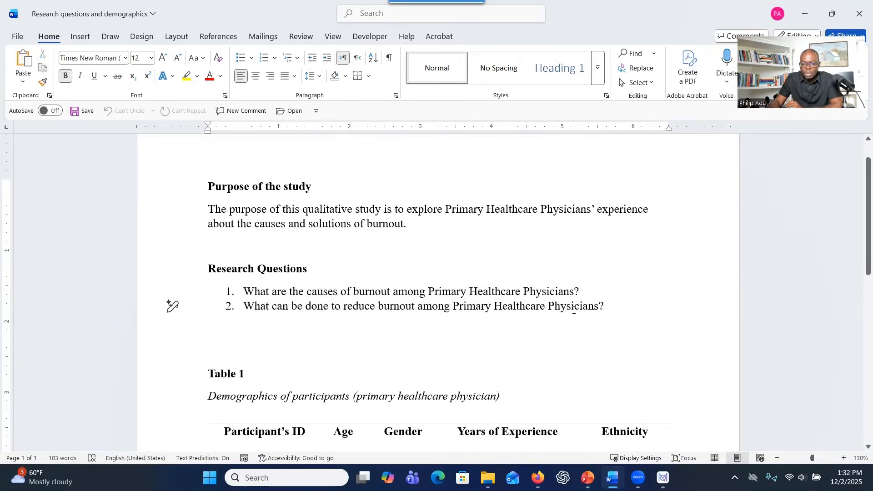
left_click(584, 285)
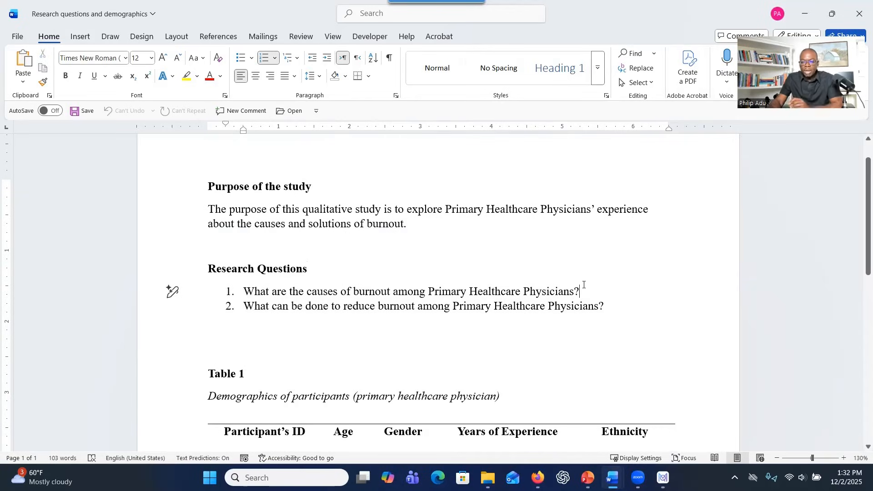
Add the label "(RQ1: Burnout causes)" after the first research question
type("(")
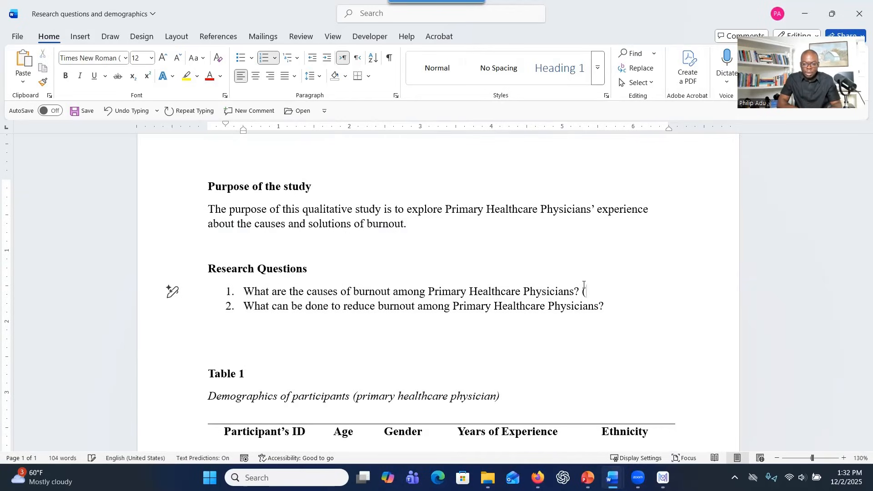
type("R")
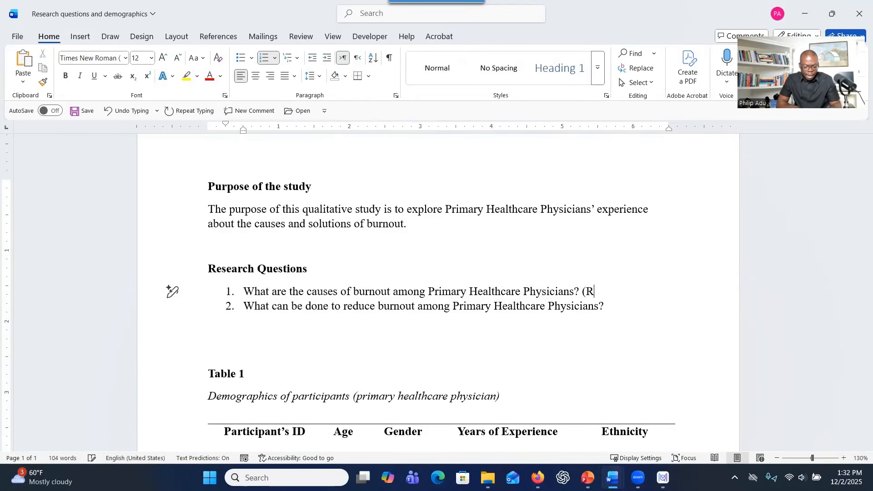
type("Q1:")
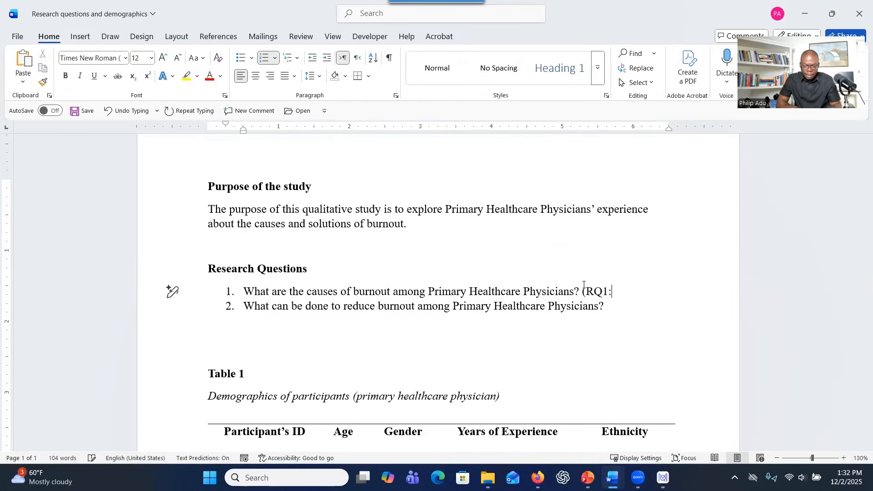
type(" Burnout causes)")
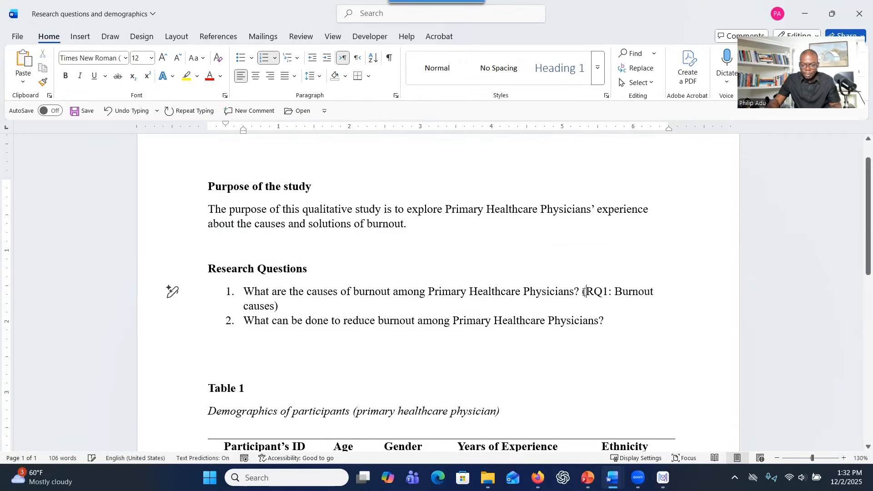
Add the label "RQ2: Burnout solutions" in parentheses after the second research question
left_click(619, 321)
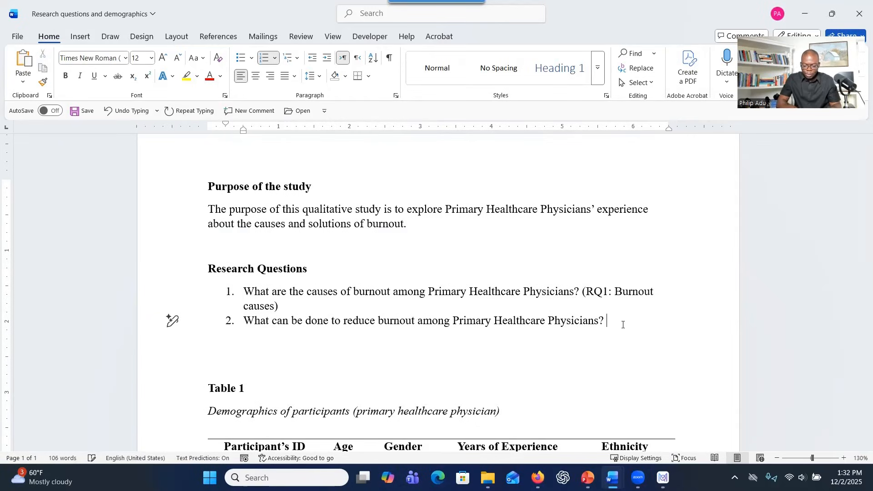
type("(")
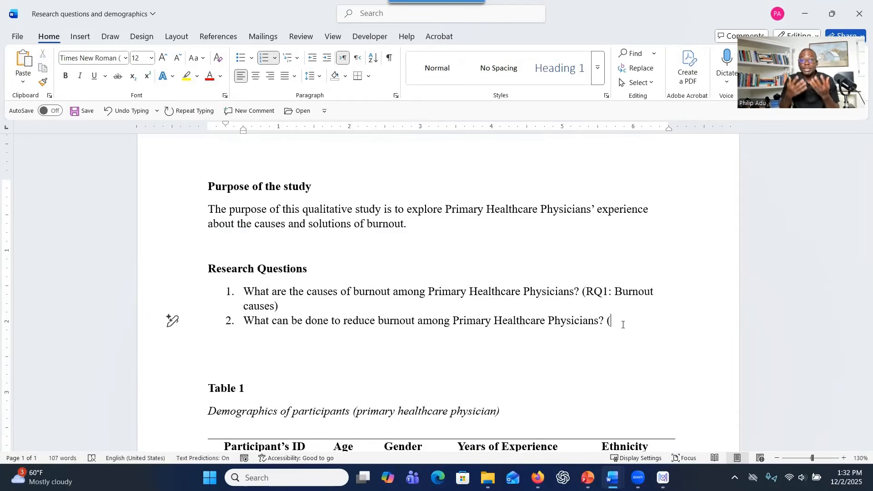
type("(")
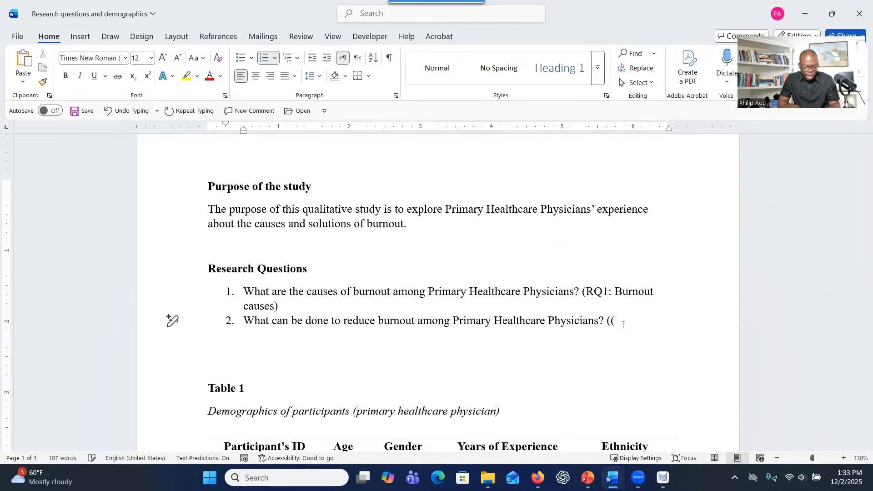
type("RQ2: Burnout solutions)")
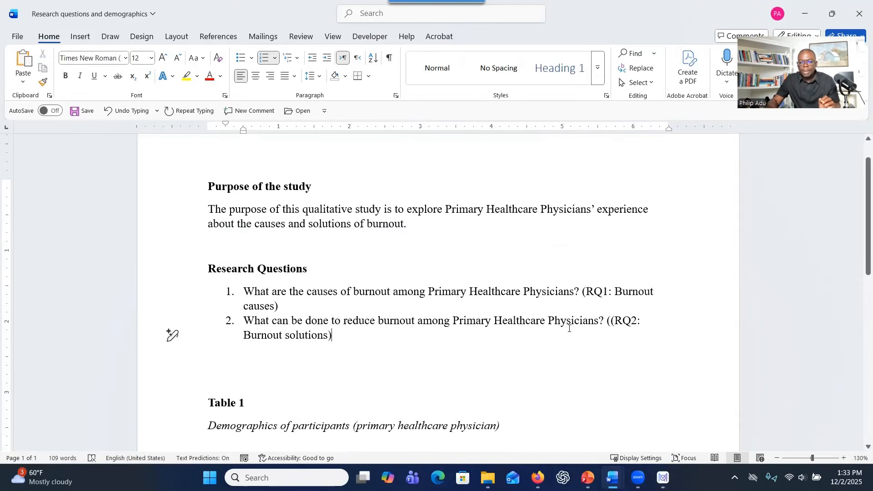
Copy "Burnout causes" to the end of the first research question's line and append "(RQ1)" as an alternative label format
left_click(615, 291)
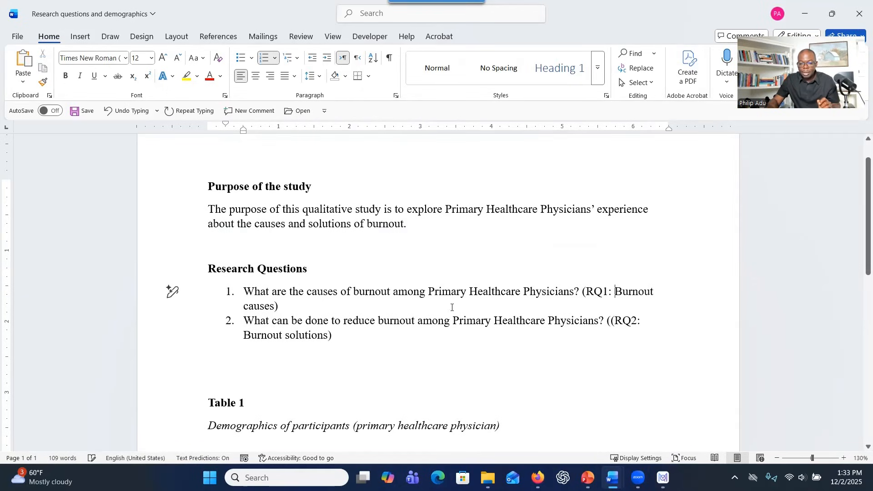
left_click(427, 307)
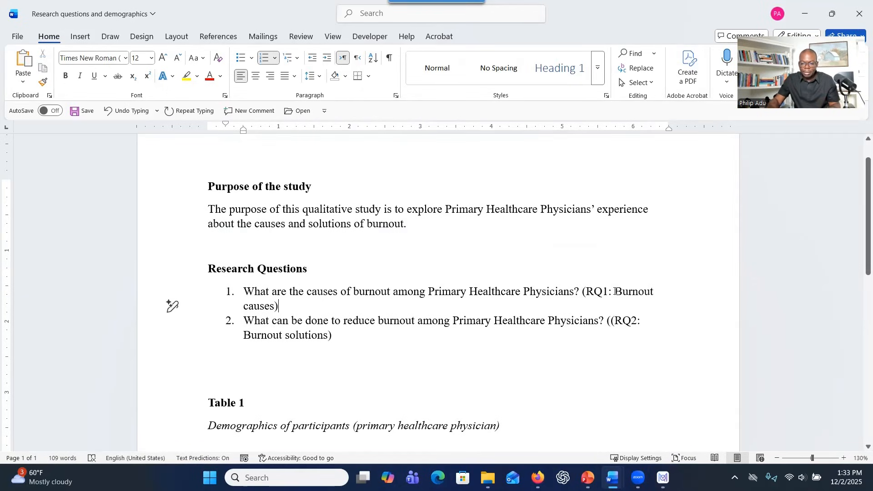
left_click_drag(615, 291, 270, 309)
key("ctrl+c")
right_click(271, 309)
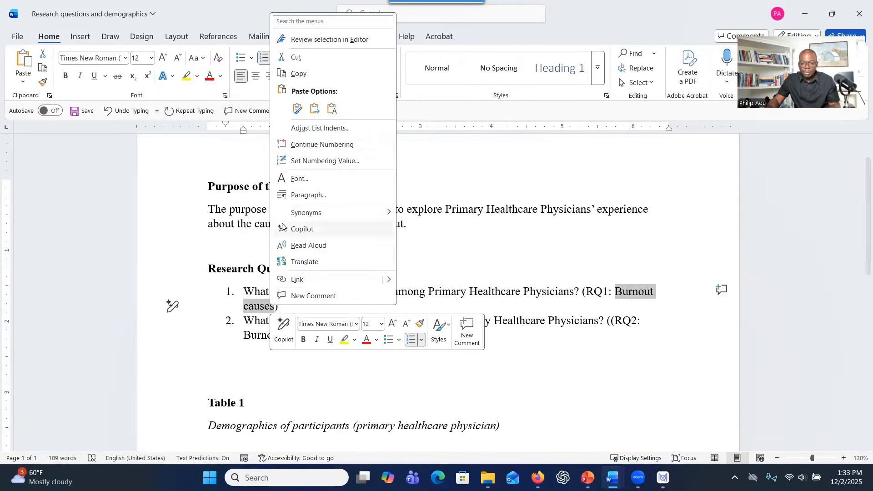
left_click(296, 56)
key("ctrl+z")
left_click(310, 306)
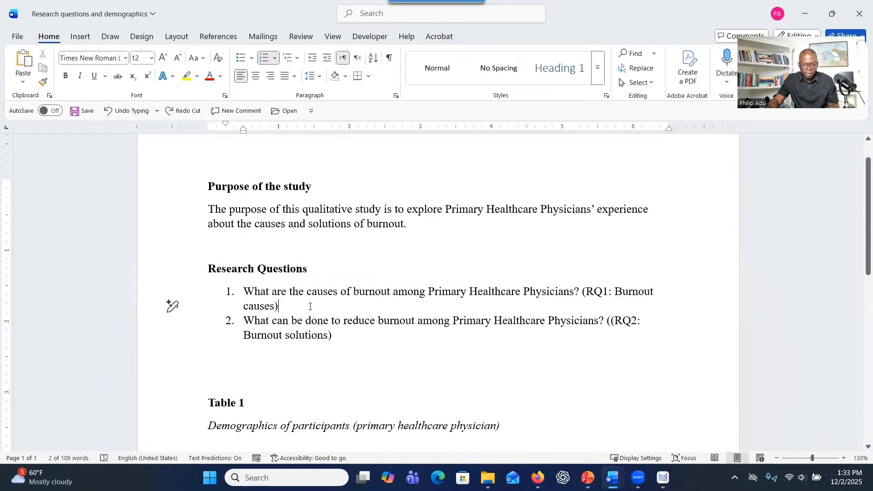
key("ctrl+v")
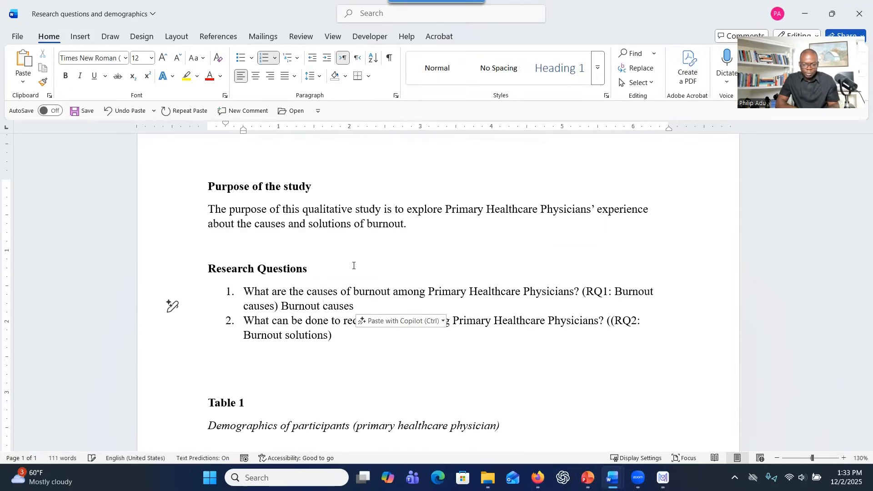
type("(")
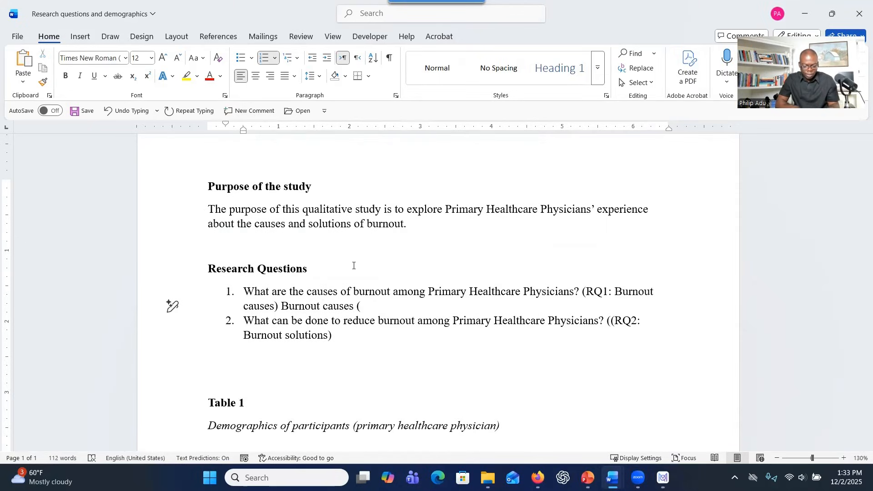
type("RQ1)")
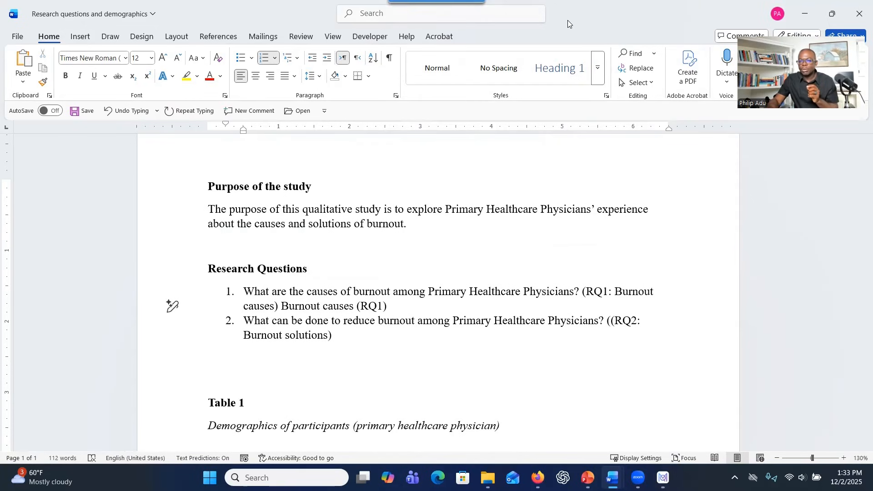
Switch to MAXQDA and start a new code with the name "Burnout causes (RQ1)" taken from the Word document
key("alt+Tab")
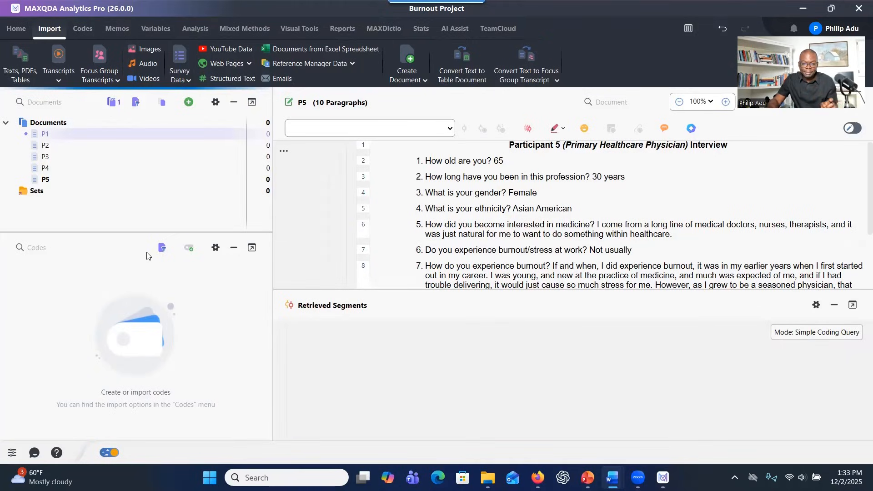
left_click(190, 249)
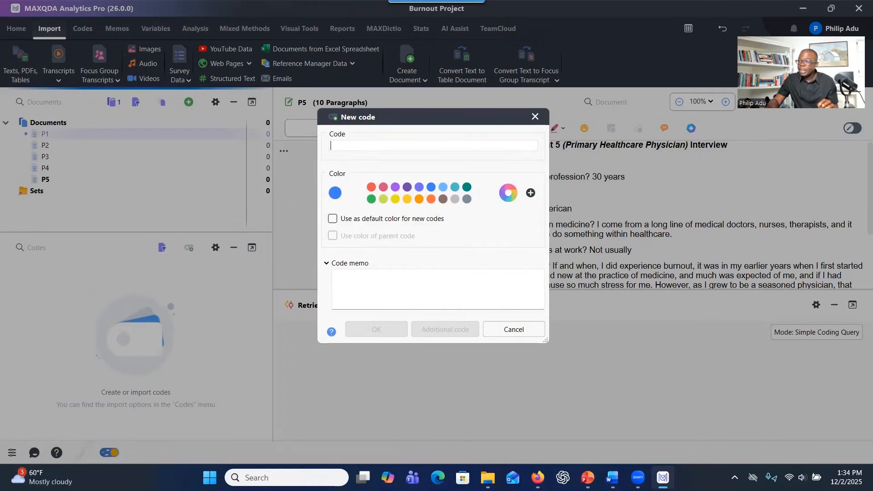
key("alt+Tab")
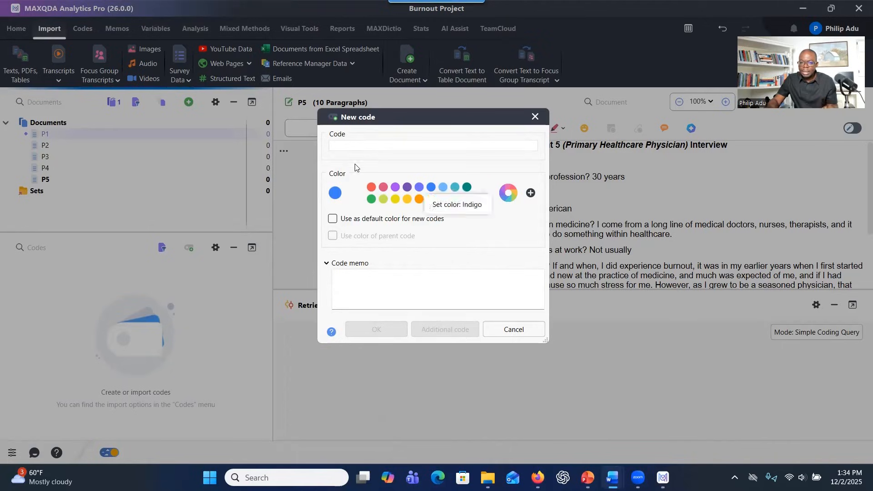
left_click(357, 146)
type("Burnout causes (RQ1)")
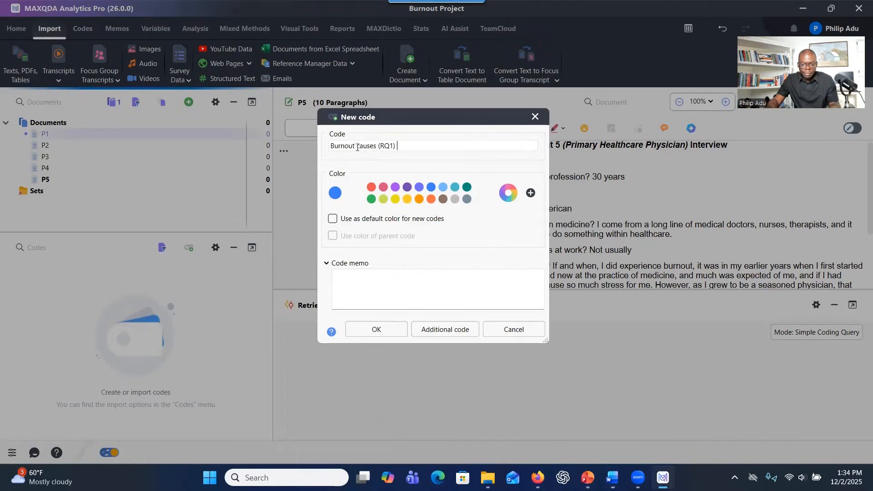
Move the research question tag to the front so the code name reads "(RQ1) Burnout causes"
left_click(331, 146)
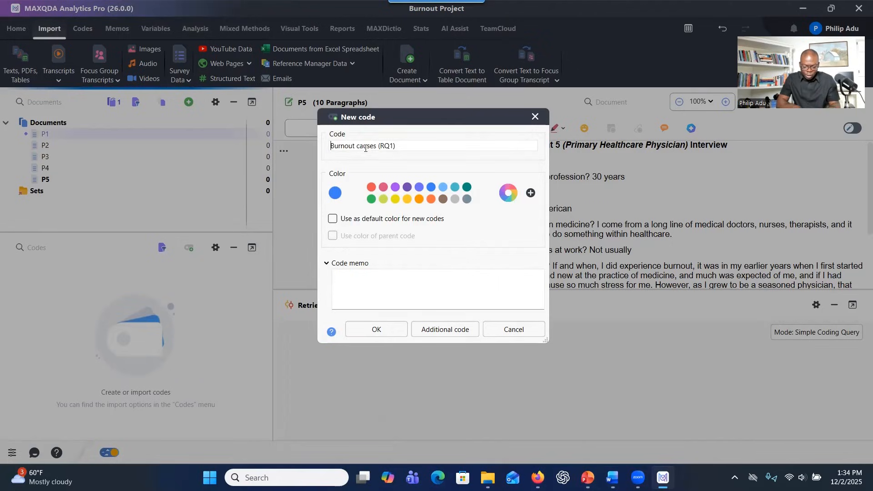
type("(")
type("(RQ1)")
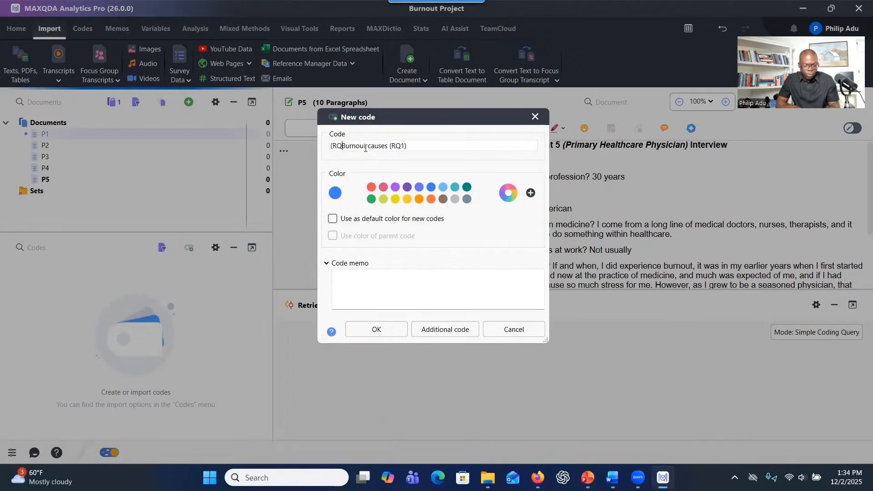
left_click(426, 145)
key("BackSpace")
key("BackSpace")
key("BackSpace")
key("BackSpace")
key("BackSpace")
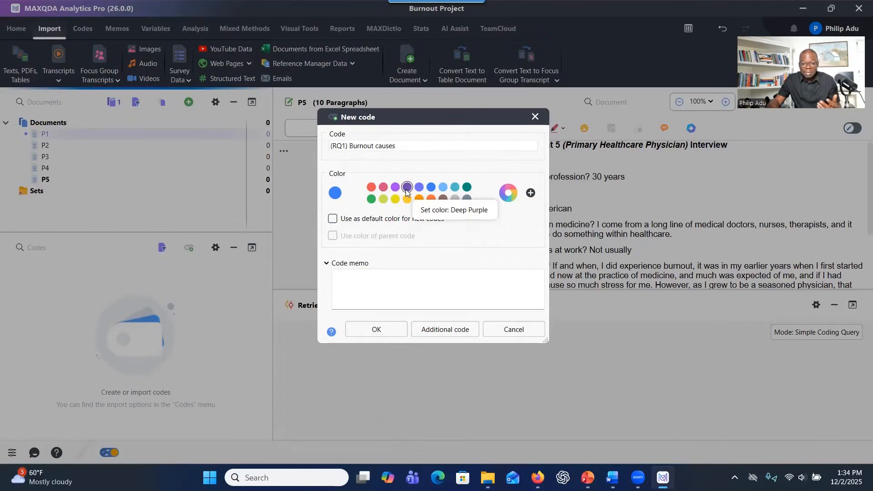
Create the code in Deep Purple with the code memo "1. What are the causes of burnout among Primary Healthcare Physicians?"
left_click(419, 187)
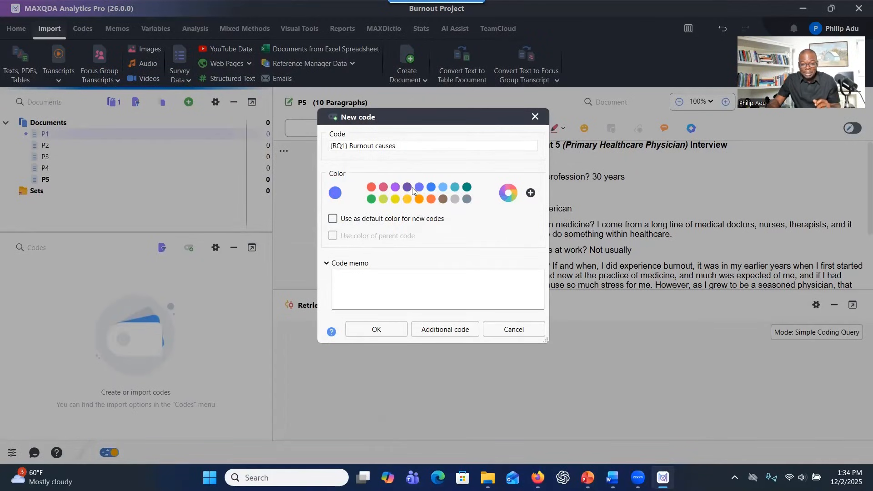
left_click(407, 187)
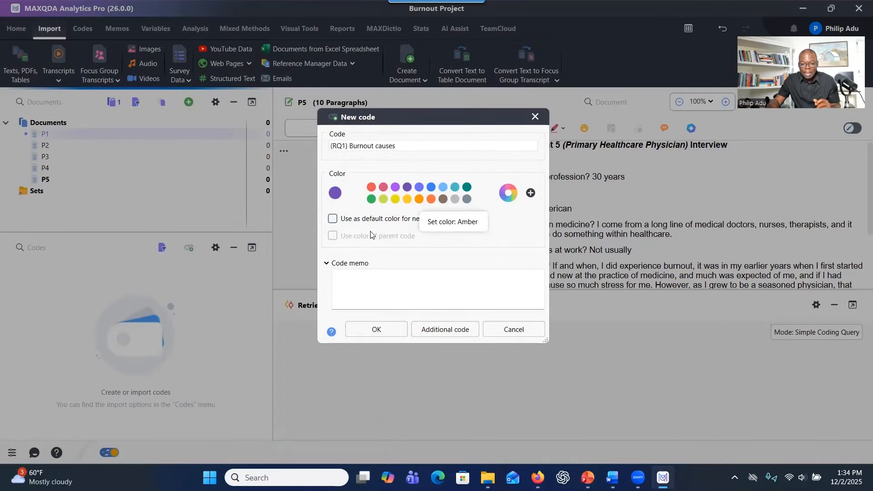
left_click(449, 279)
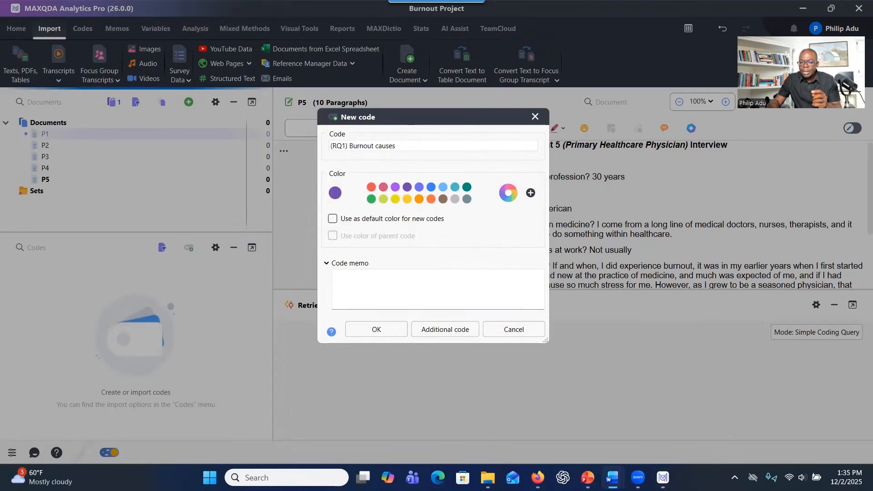
left_click(481, 280)
type("What are the causes of burnout among Primary Healthcare Physicians?")
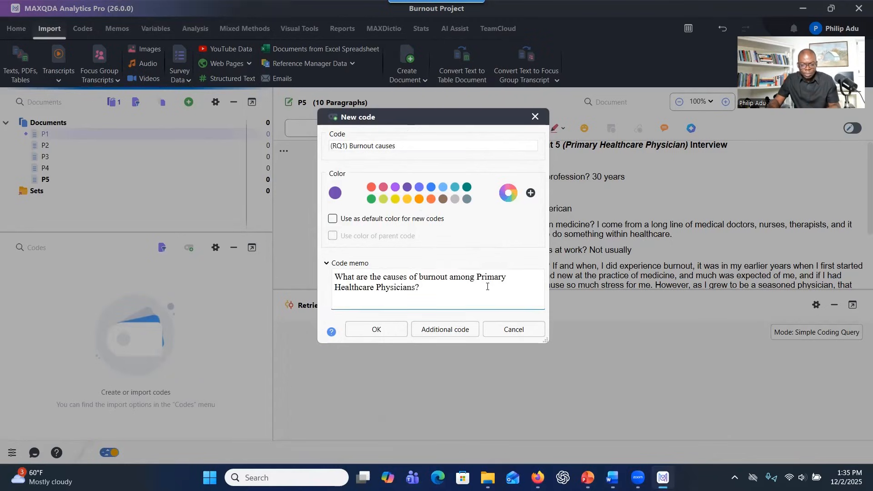
left_click(335, 279)
type("1.")
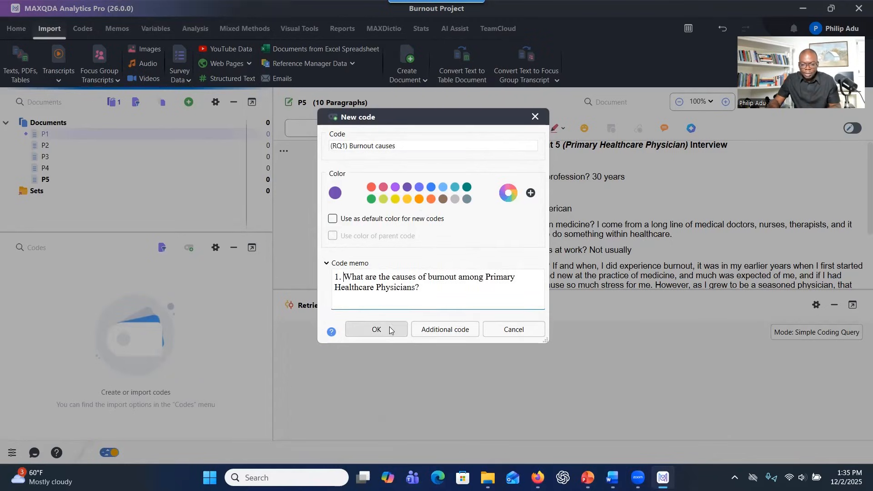
left_click(376, 329)
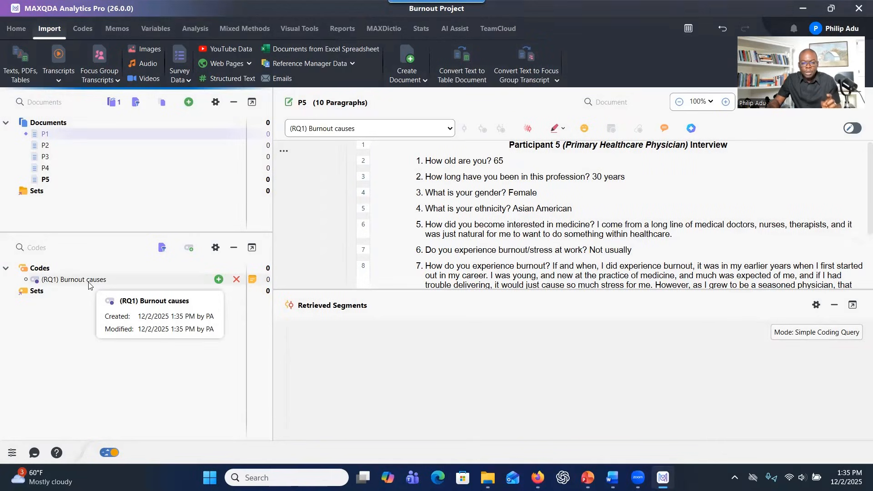
Start a second new code with the name "RQ2: Burnout solutions" taken from the Word document
left_click(188, 250)
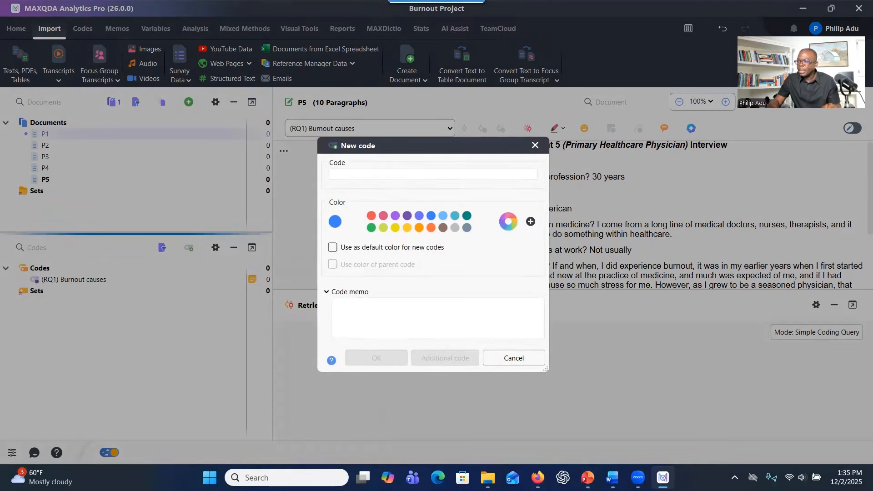
key("alt+Tab")
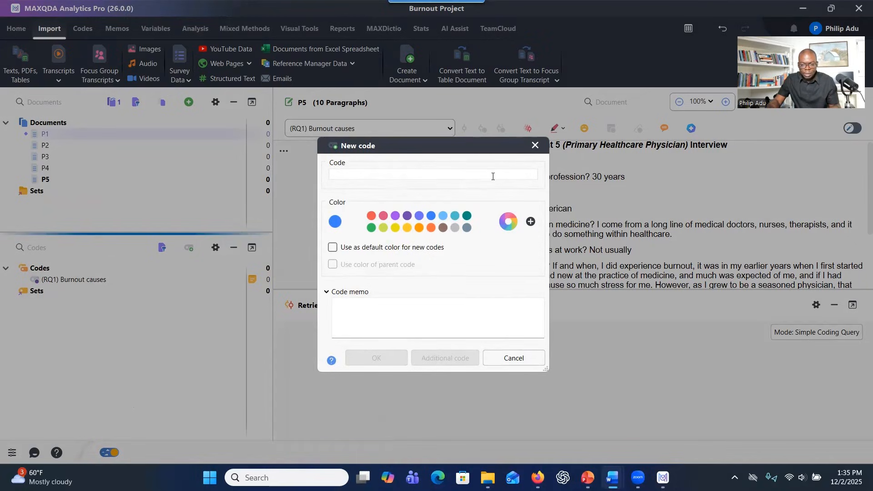
key("alt+Tab")
type("RQ2: Burnout solutions")
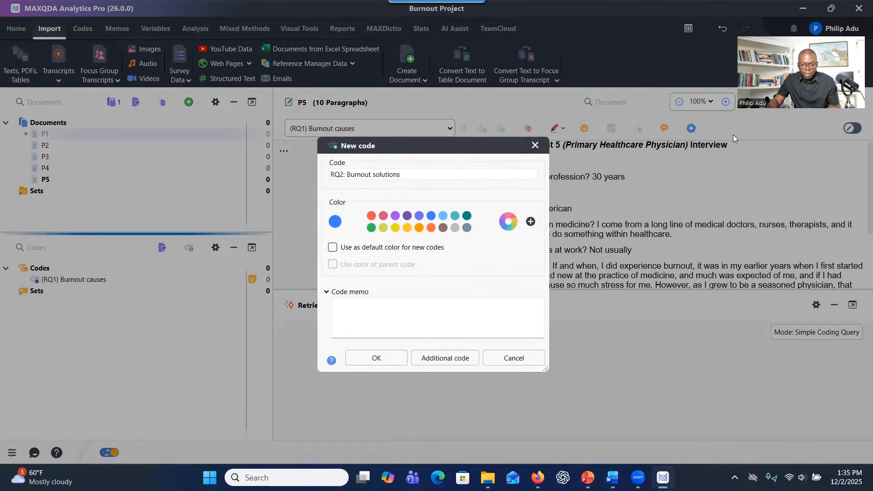
Reformat the code name as "(RQ2) Burnout solutions" and set its color to dark teal
left_click(347, 176)
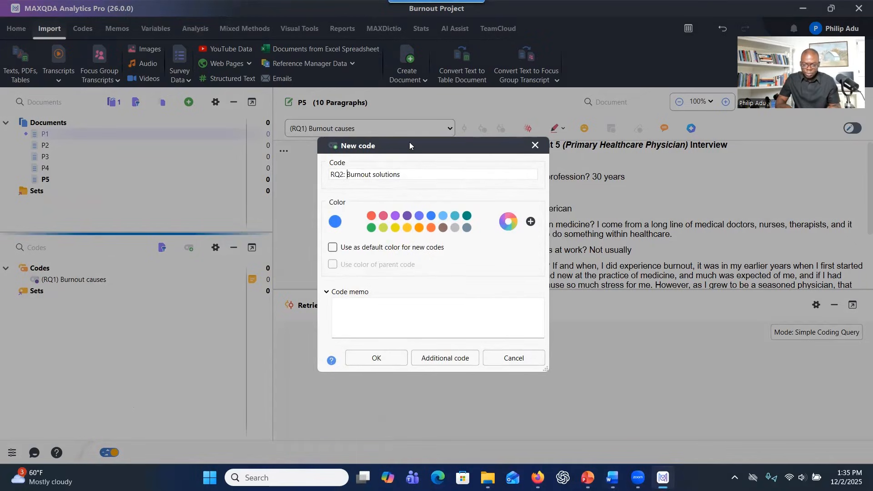
key("BackSpace")
key("BackSpace")
type(") ")
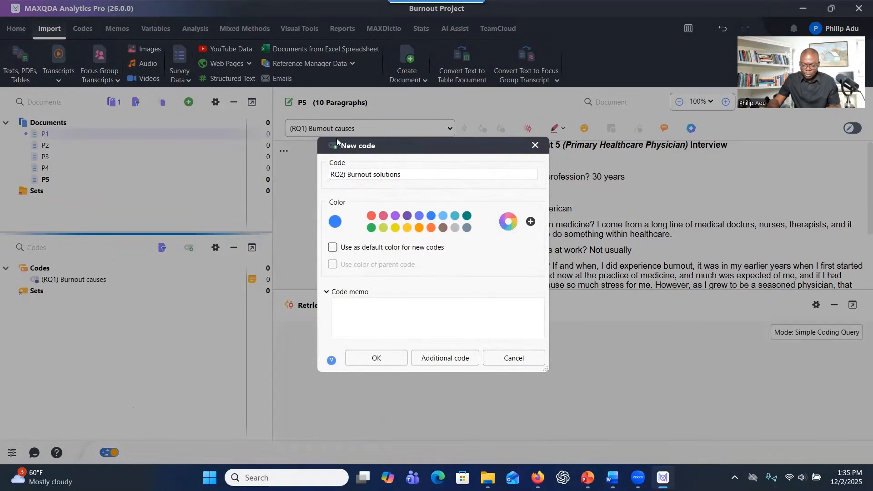
type("(")
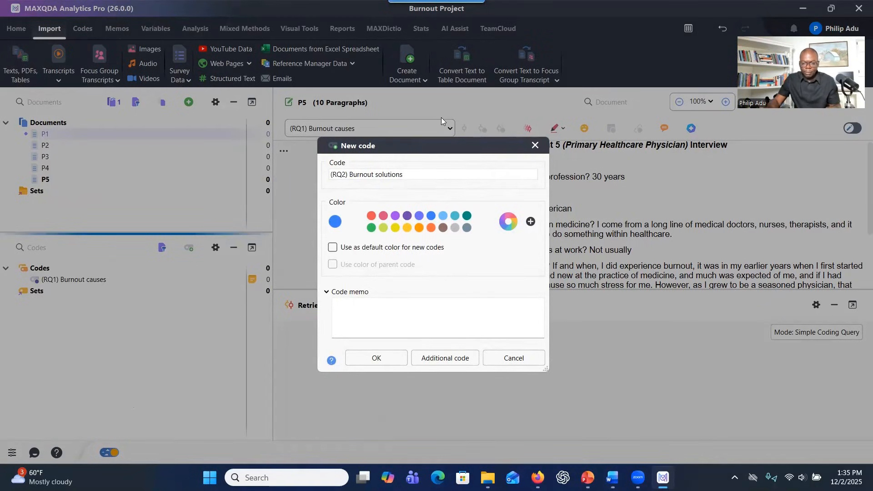
left_click(467, 216)
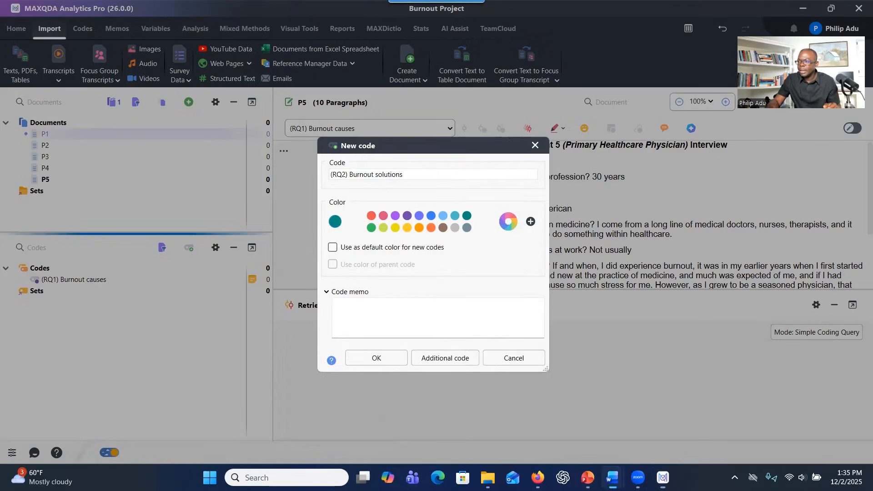
Create the (RQ2) Burnout solutions code with the code memo "2. What can be done to reduce burnout among Primary Healthcare Physicians?"
left_click(346, 302)
type("What can be done to reduce burnout among Primary Healthcare Physicians?")
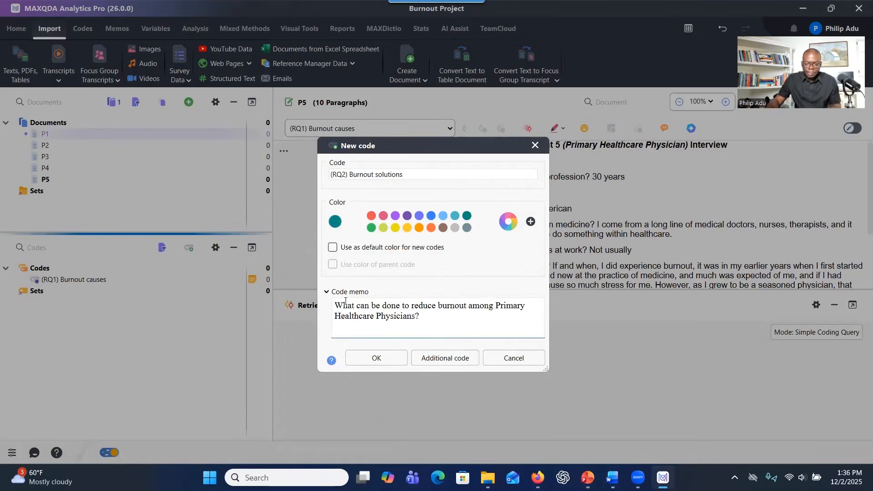
left_click(337, 306)
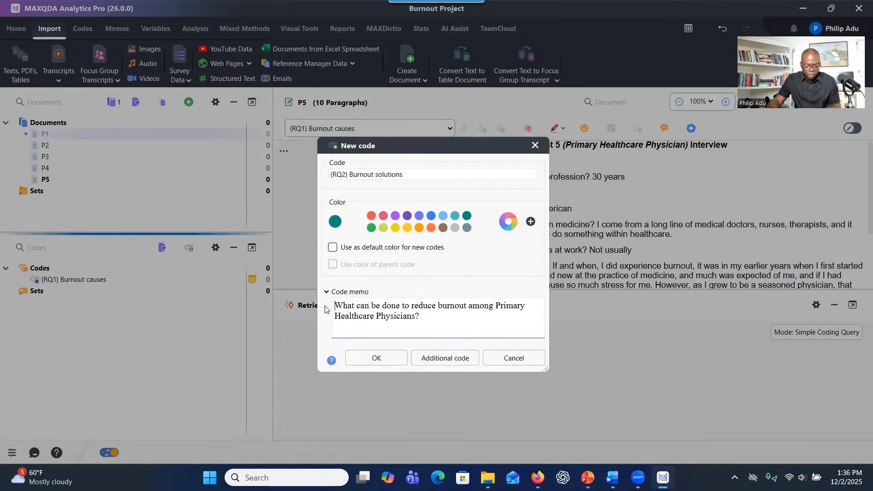
type("2,")
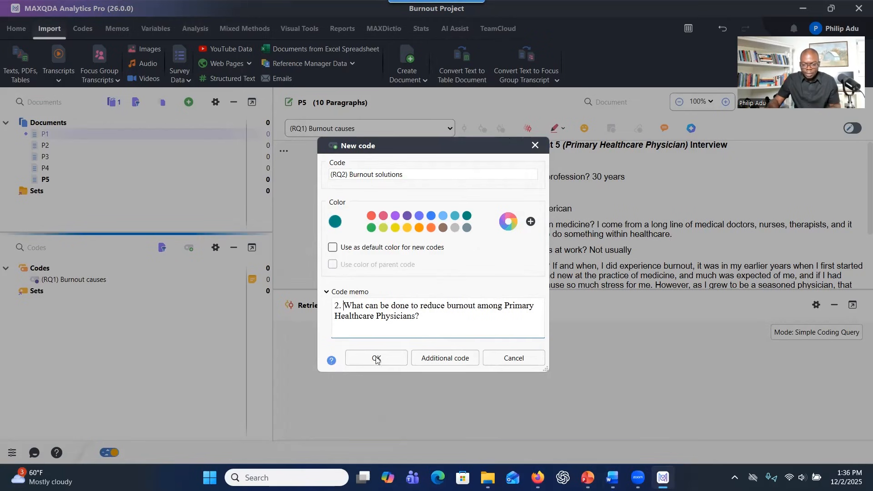
left_click(394, 360)
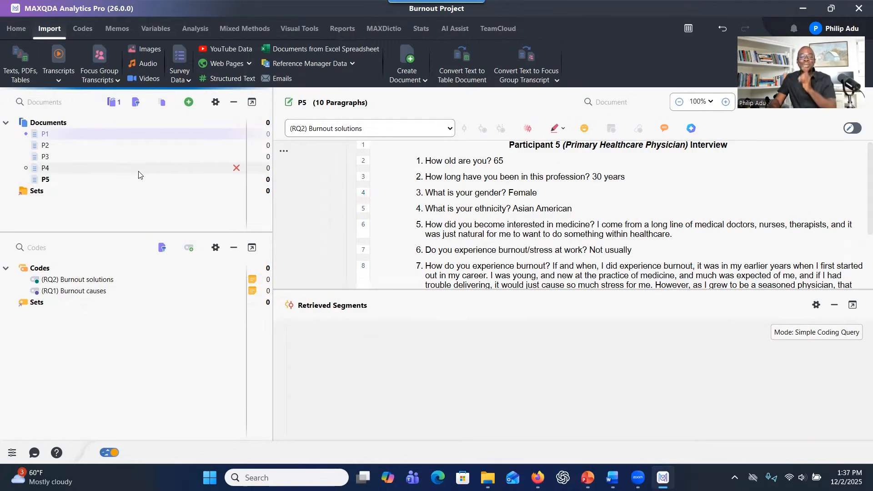
Switch to the Introduction to MAXQDA presentation in PowerPoint and show slide 17, "Setting Up Demographic Variables"
mouse_move(135, 162)
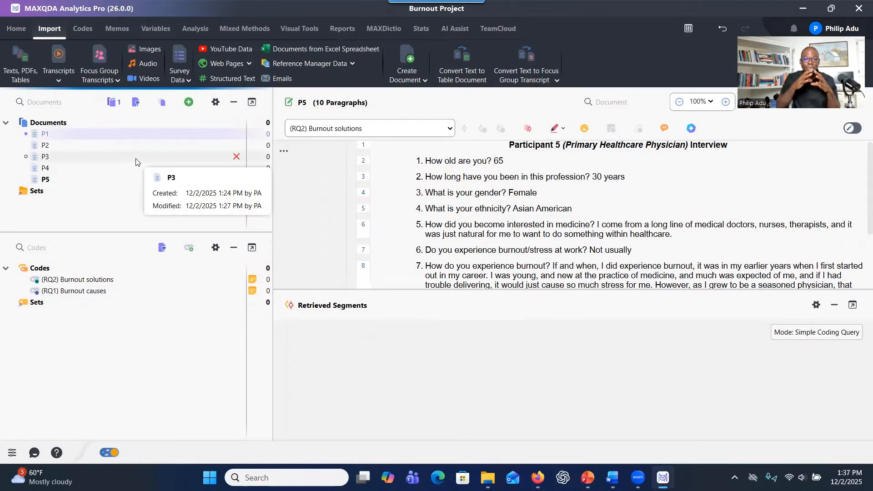
mouse_move(95, 183)
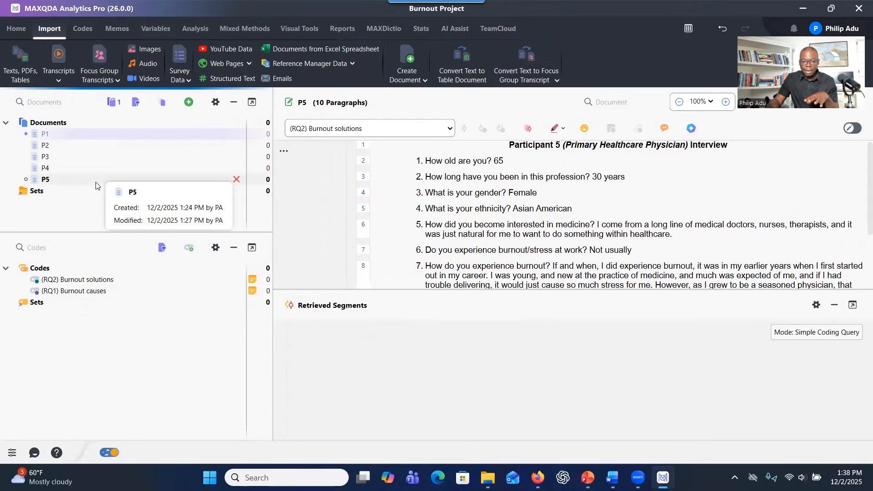
mouse_move(91, 282)
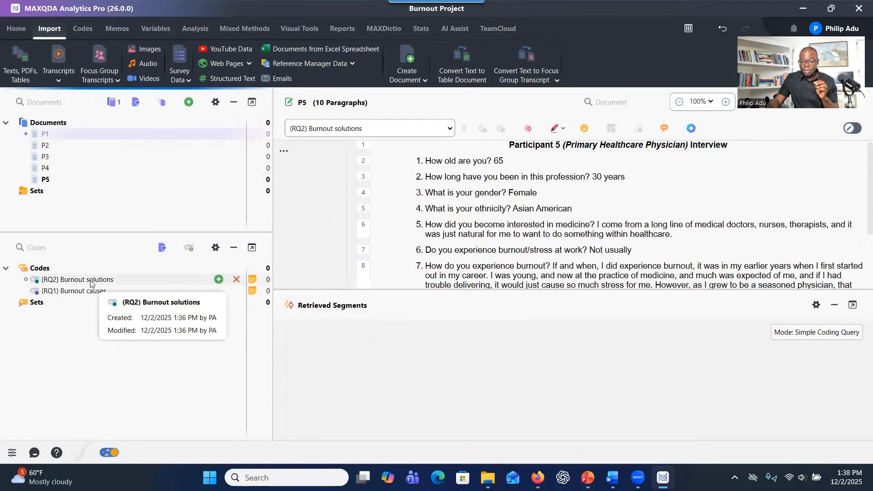
mouse_move(587, 478)
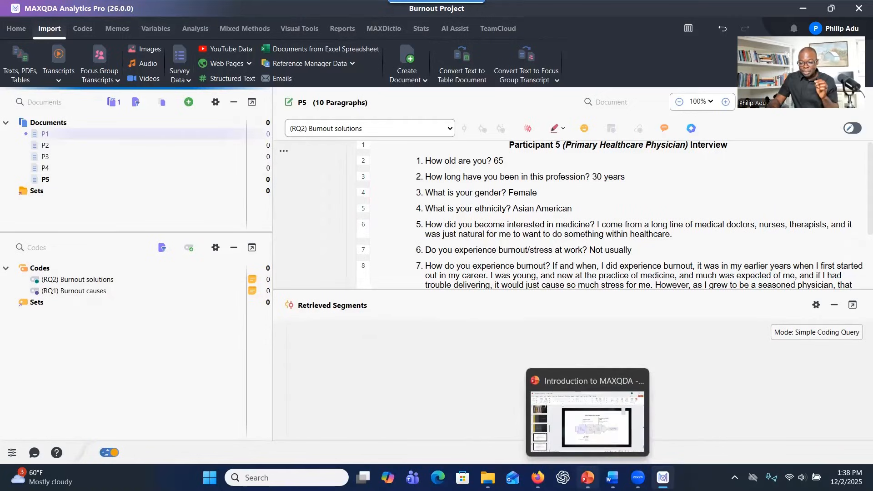
left_click(587, 421)
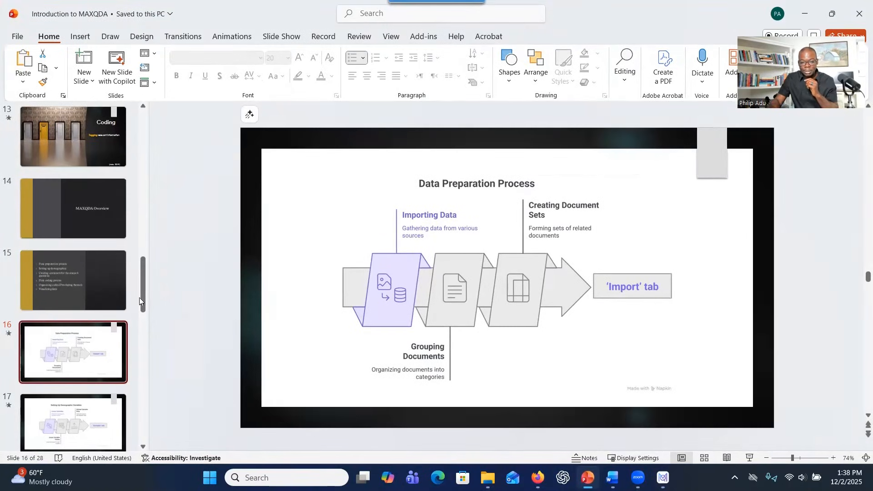
scroll(73, 350, "down", 2)
left_click(73, 350)
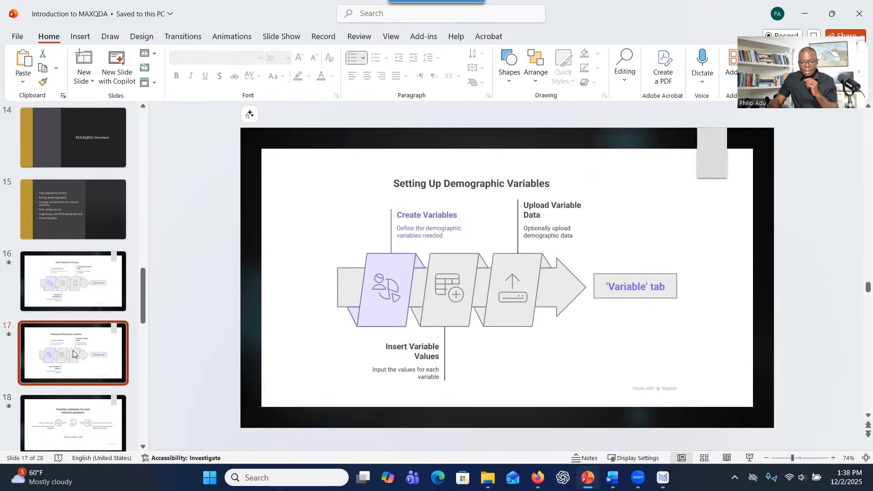
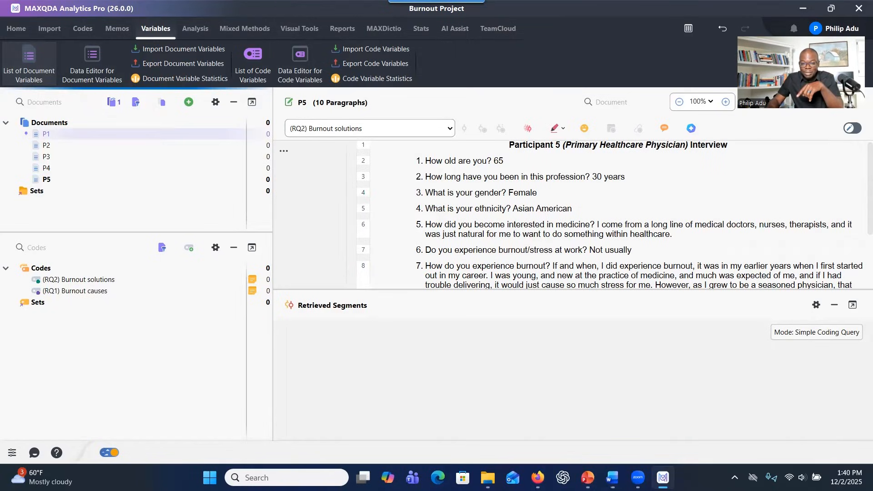
Open MAXQDA's list of document variables and maximize its window
left_click(29, 63)
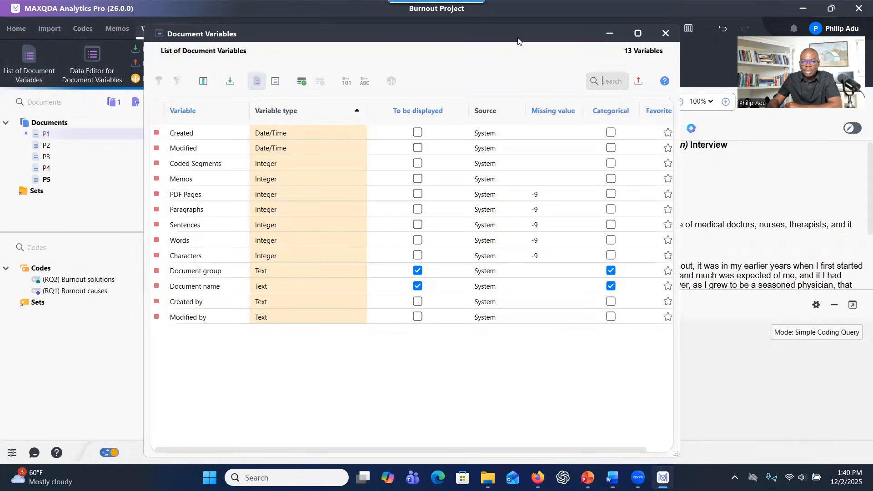
left_click_drag(518, 41, 439, 32)
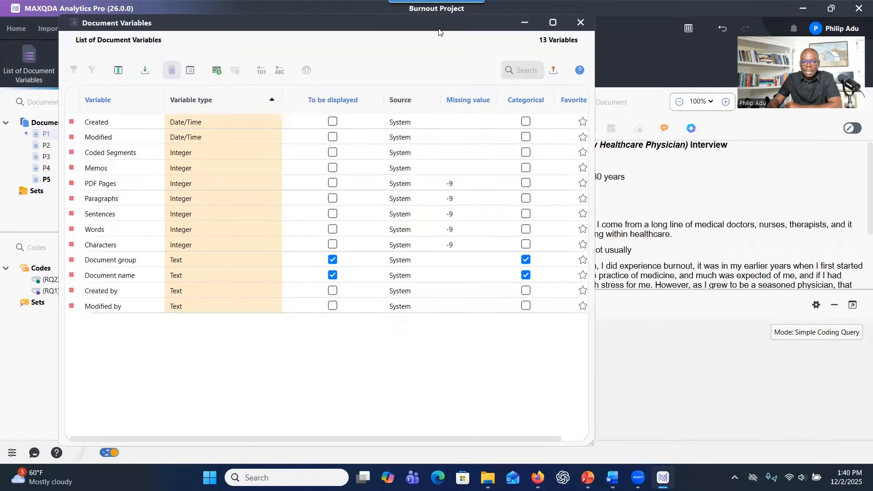
left_click(553, 22)
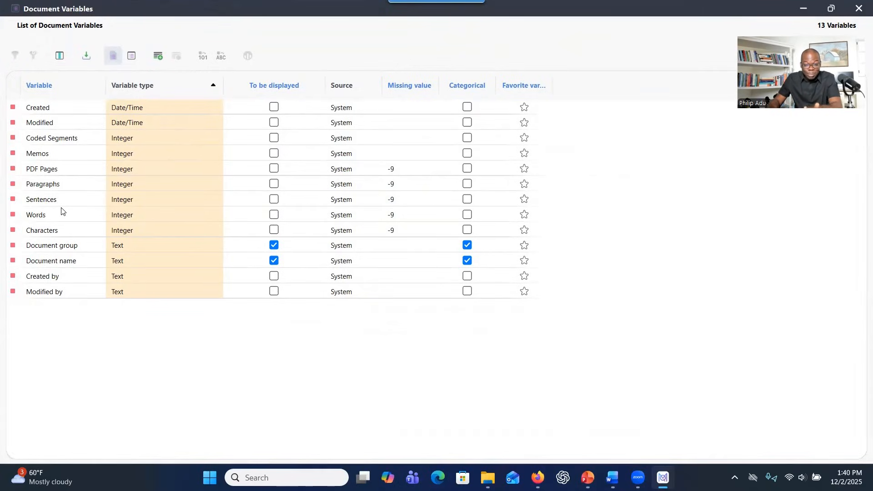
left_click(84, 227)
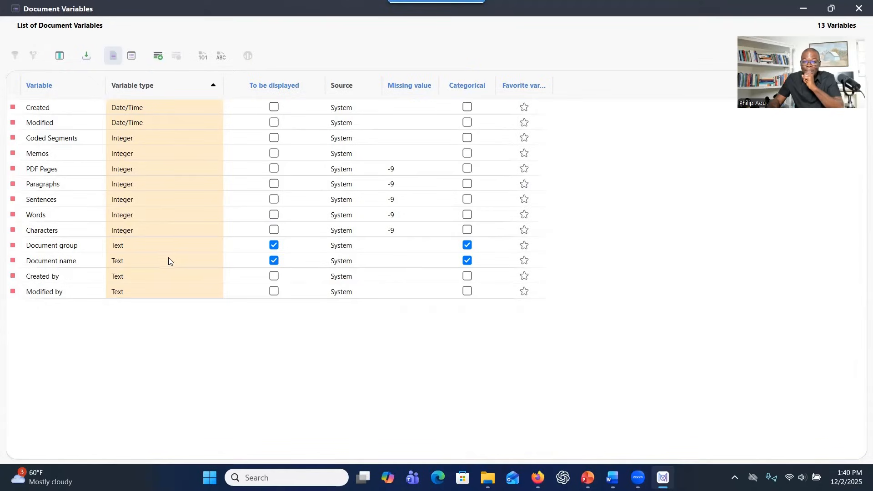
Add a new document variable named "Age" with the type Integer, leaving it non-categorical and without a missing value
left_click(158, 57)
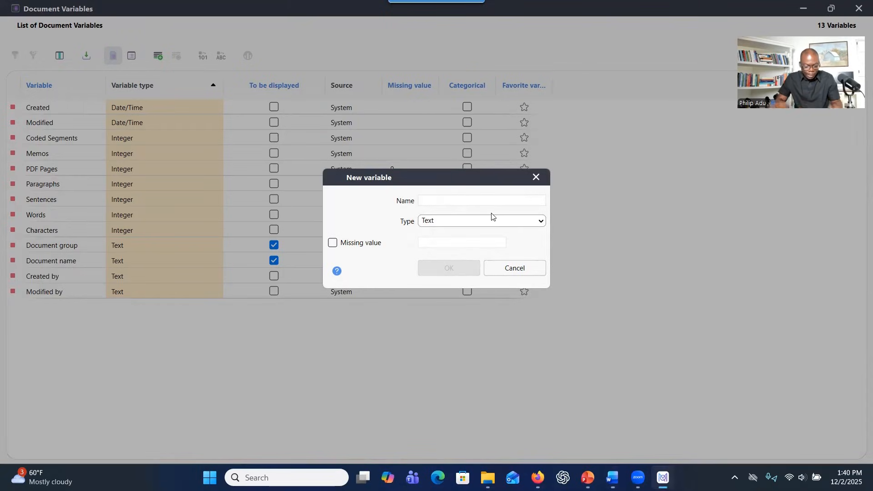
type("Age")
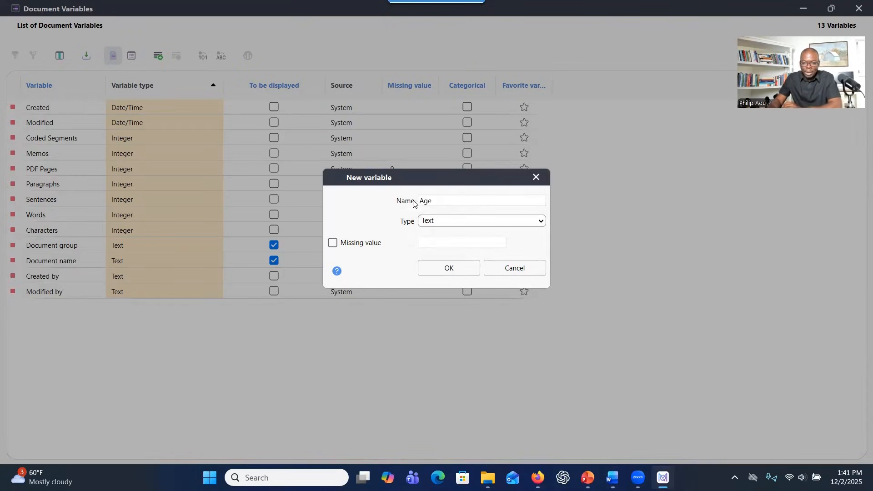
left_click(444, 224)
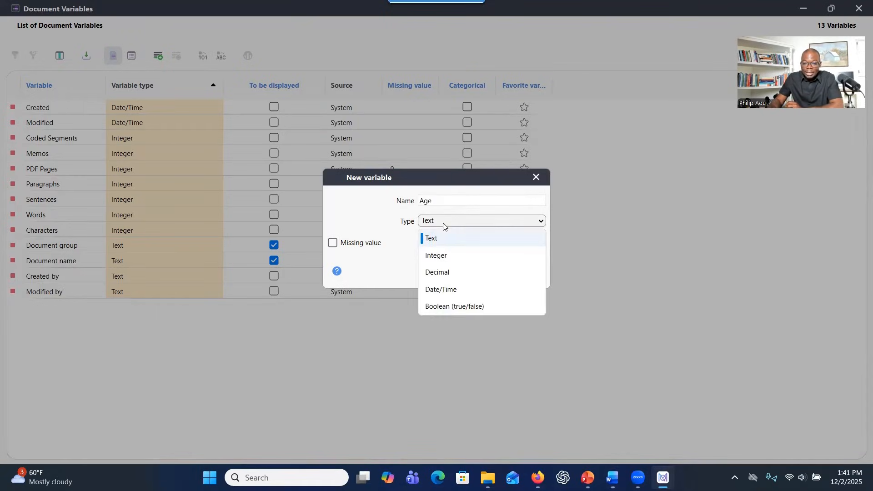
left_click(445, 256)
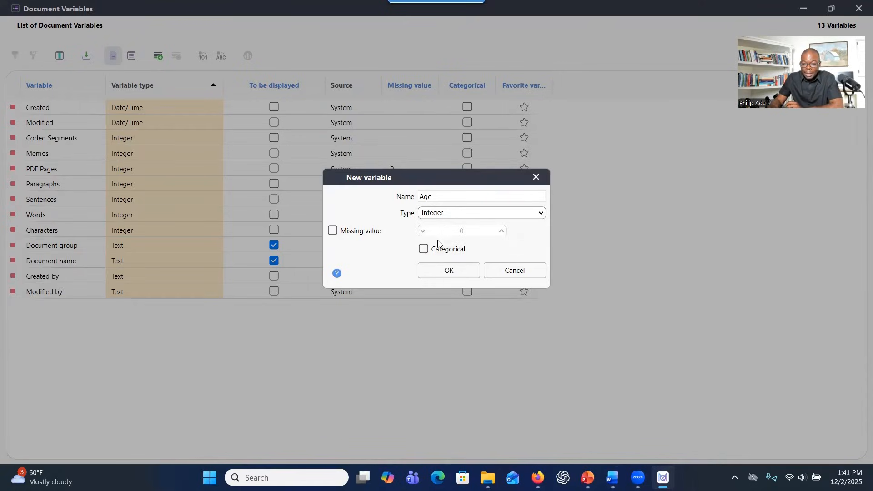
left_click(430, 272)
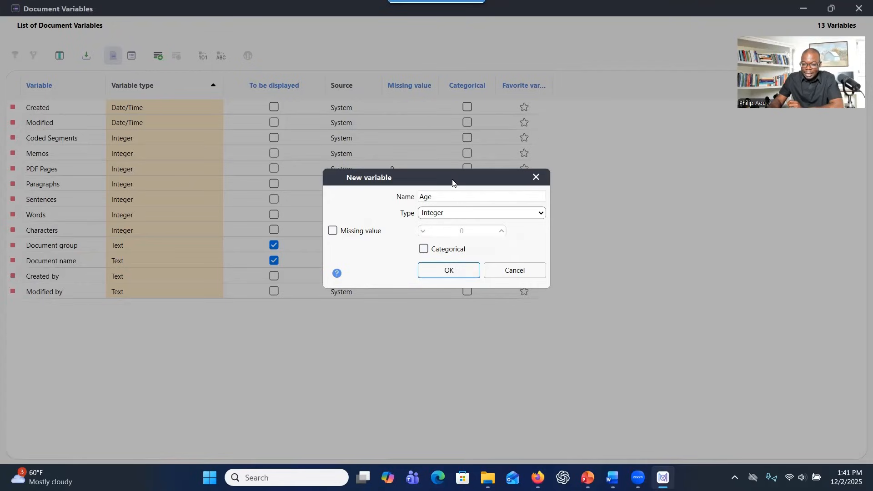
left_click_drag(452, 183, 453, 247)
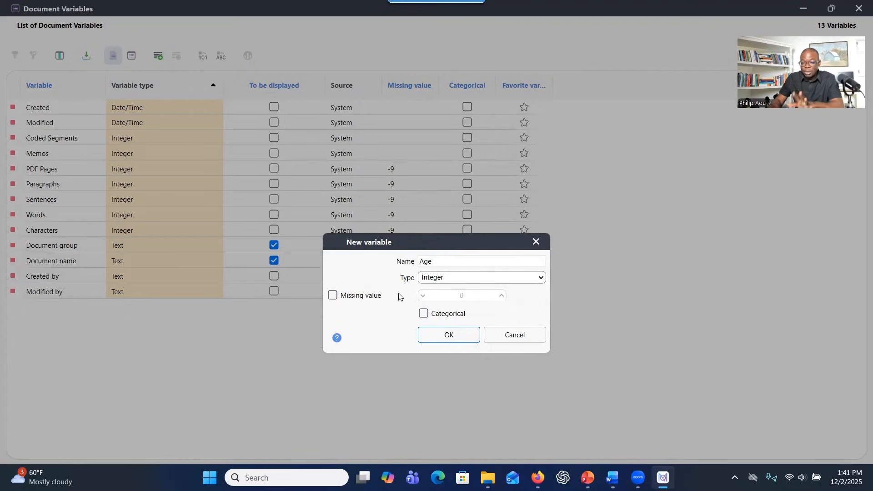
left_click(436, 336)
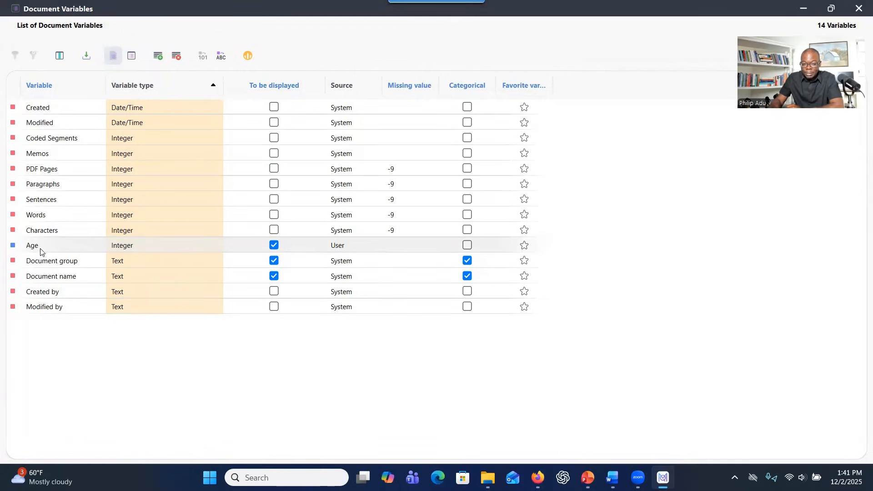
Add a new document variable named "Gender" with the type Text
mouse_move(12, 251)
left_click(157, 56)
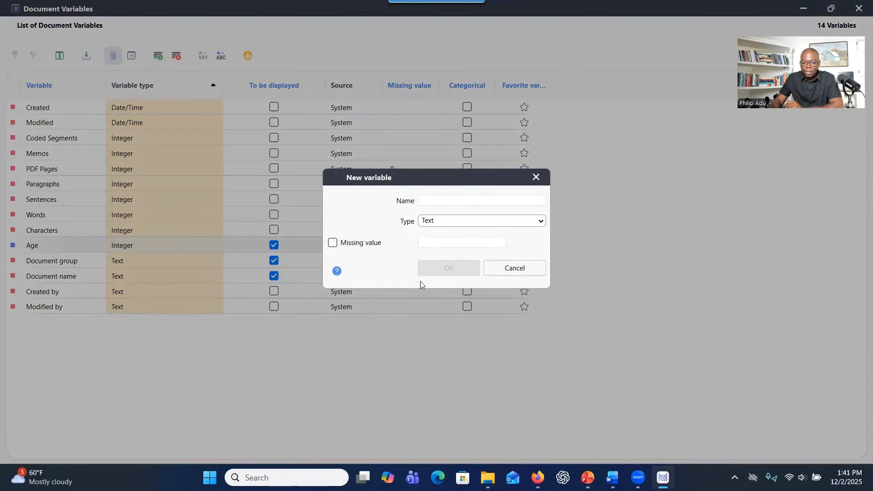
left_click(444, 200)
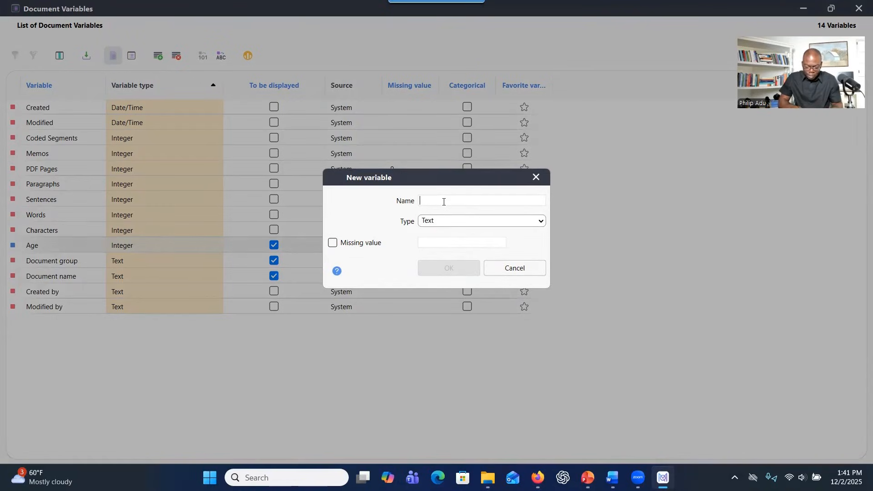
type("Gender")
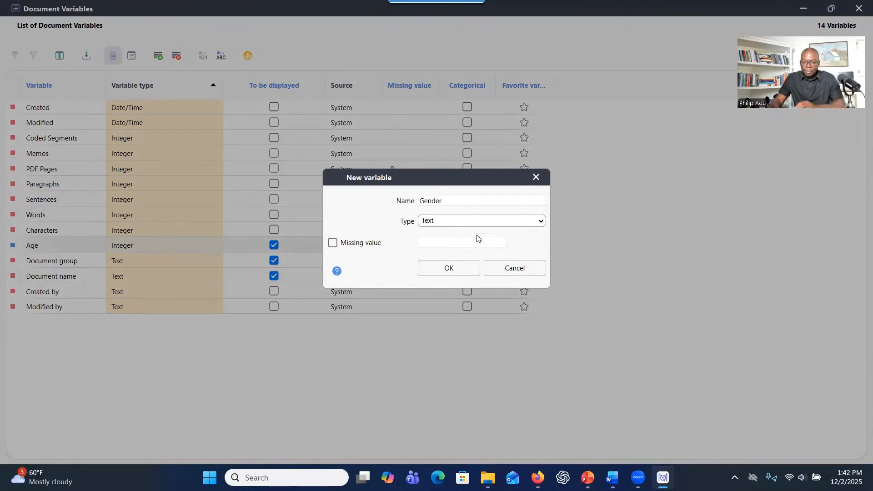
left_click(479, 226)
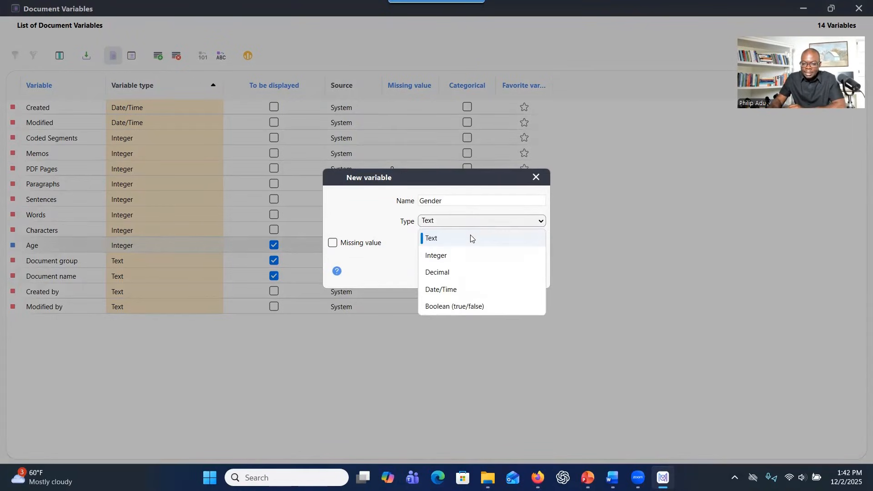
left_click(471, 240)
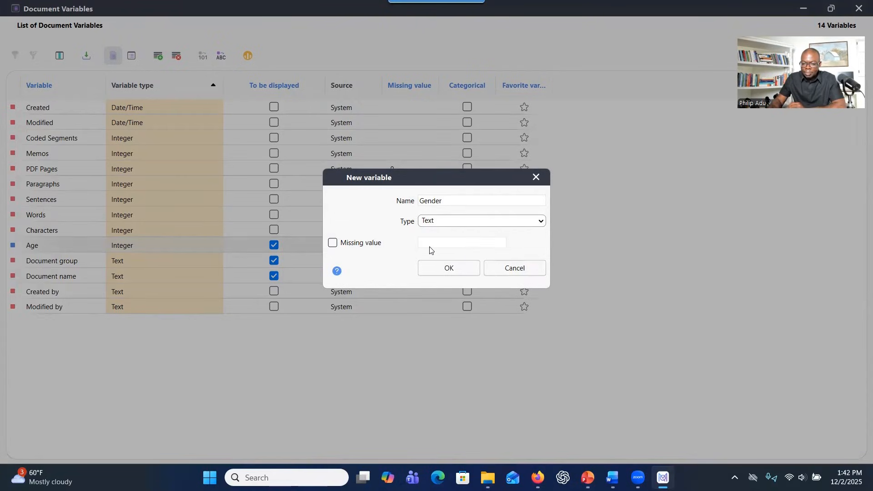
left_click(445, 268)
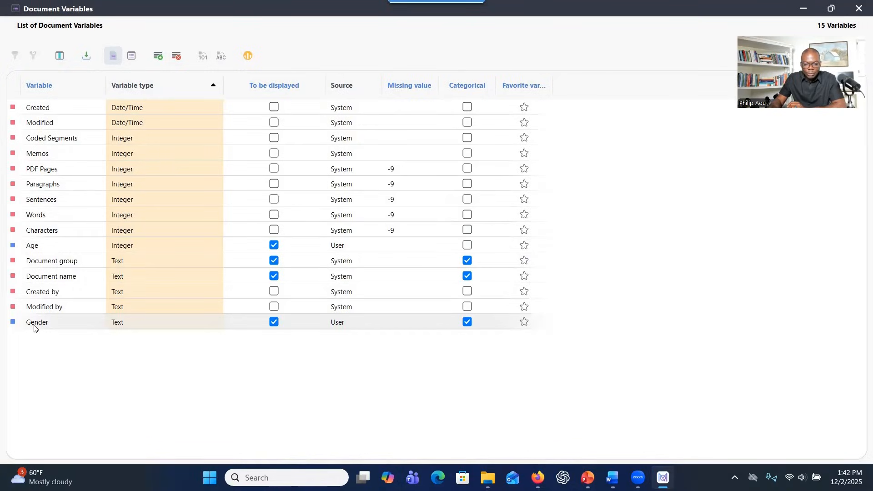
mouse_move(18, 328)
left_click(15, 324)
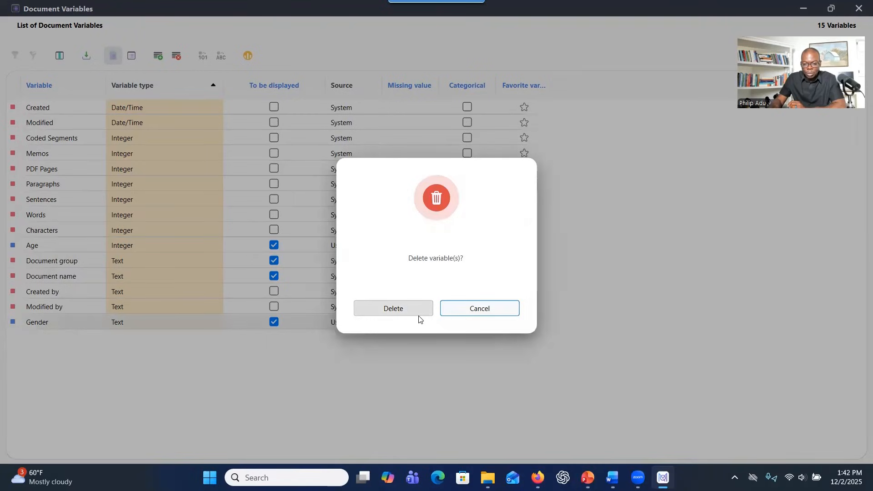
left_click(465, 313)
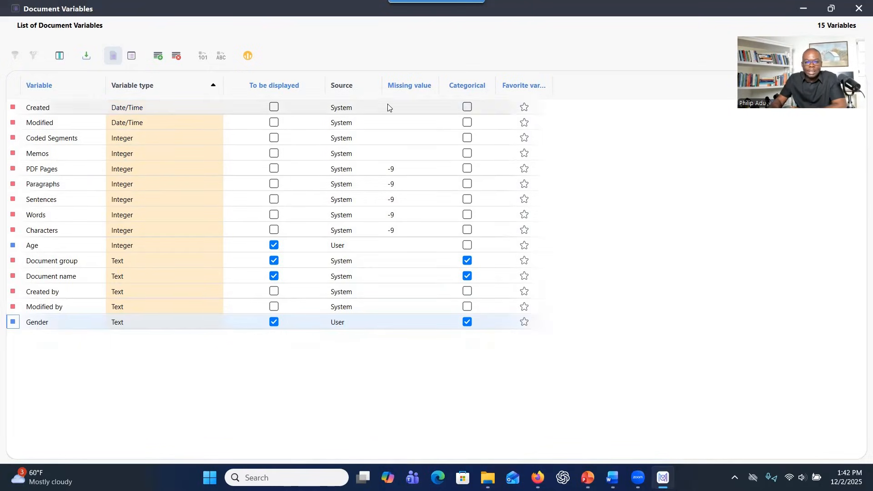
Add a new document variable named "Year of experience" with the type Integer, leaving it non-categorical
left_click(159, 56)
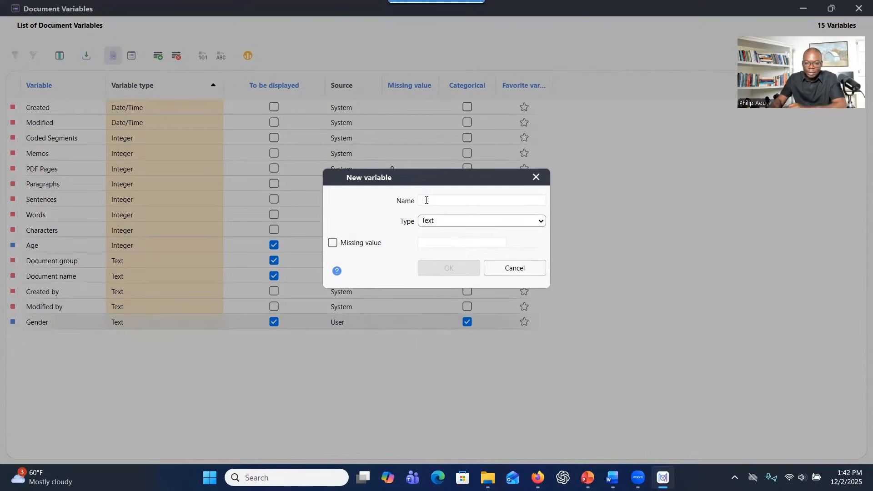
type("Y")
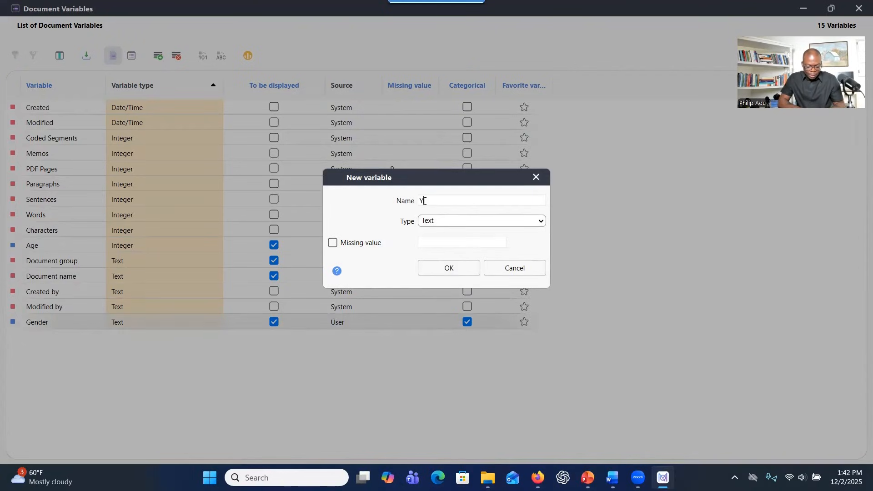
type("ear of experience")
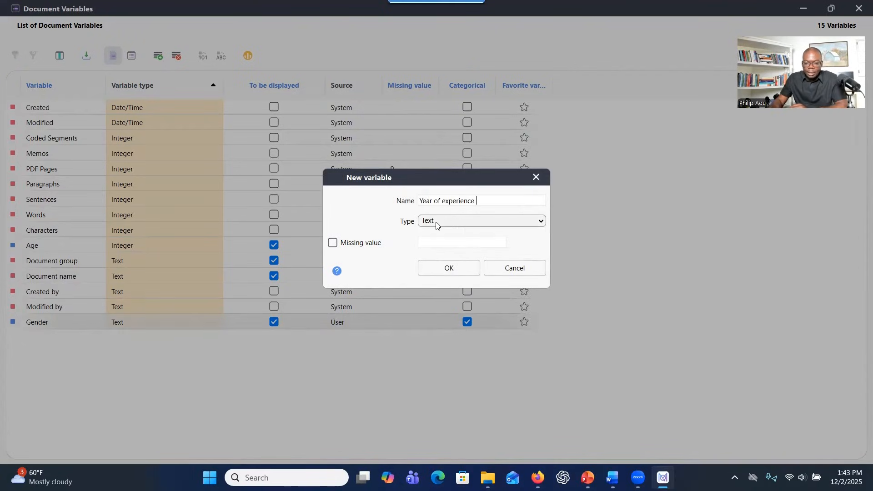
left_click(437, 221)
left_click(443, 241)
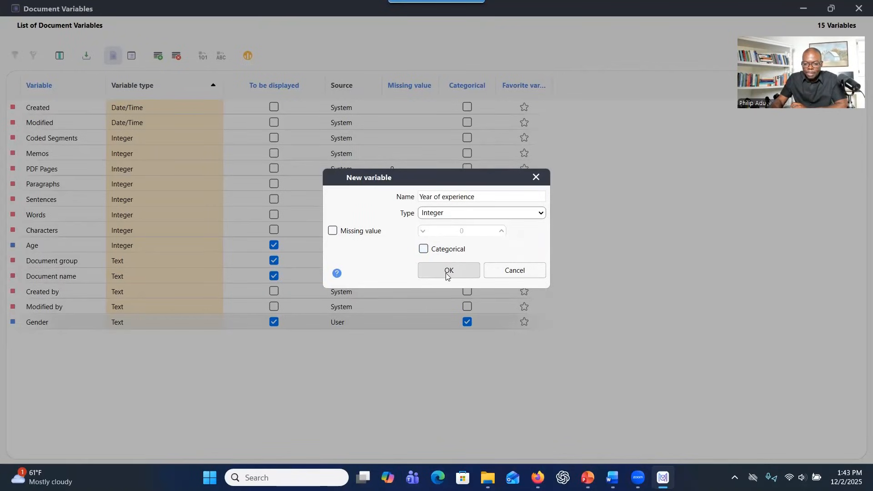
left_click(445, 273)
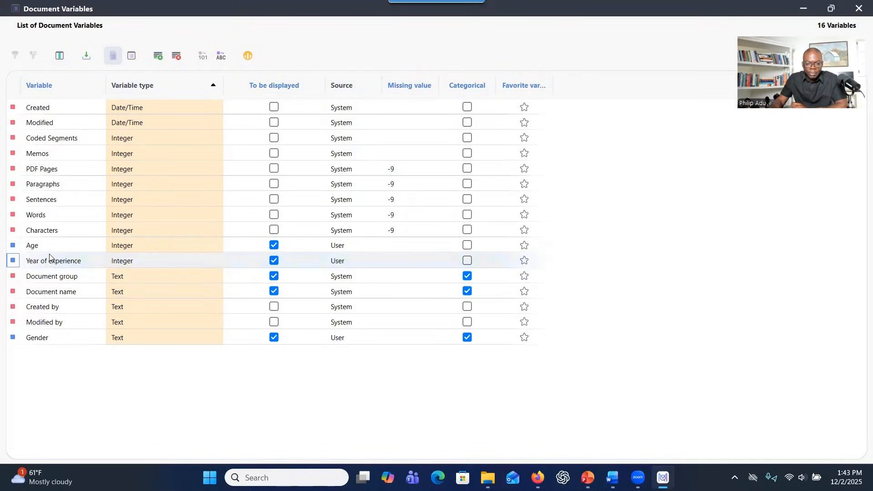
Add a new document variable named "Ethnicity" with the type Text and no missing value
left_click(157, 56)
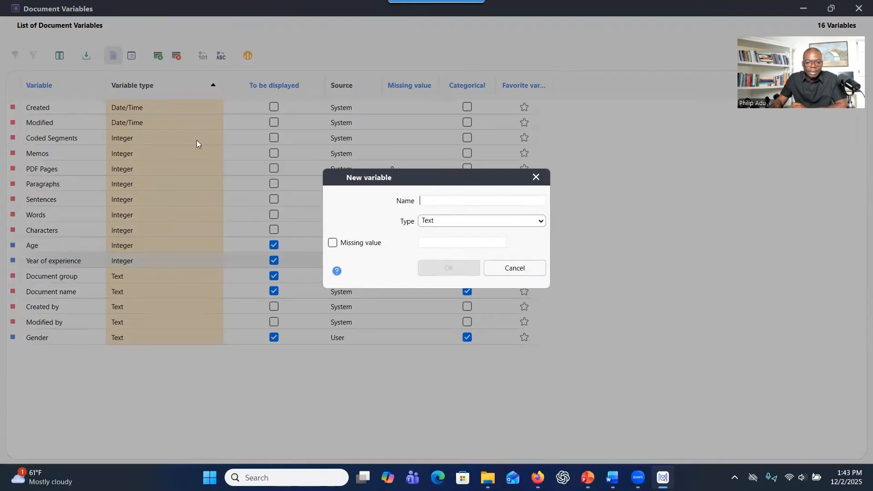
type("Ethnicity")
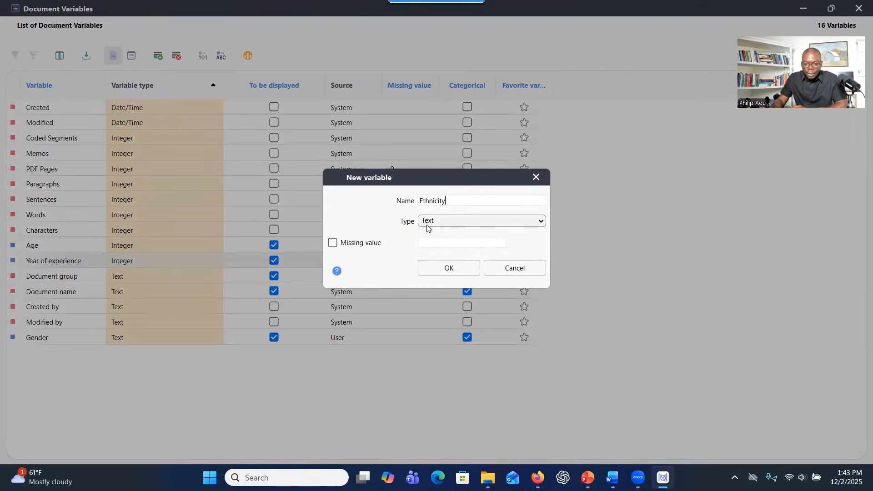
left_click(441, 270)
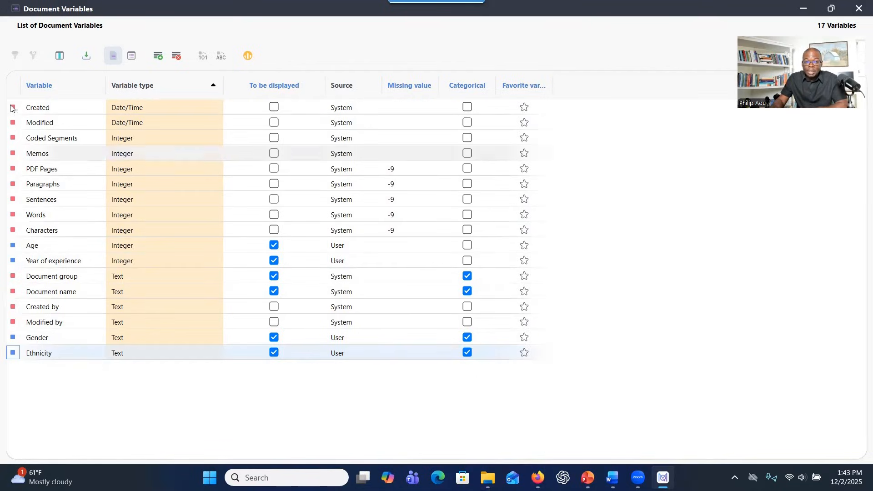
Switch from the list of document variables to the data editor for all documents
left_click(132, 56)
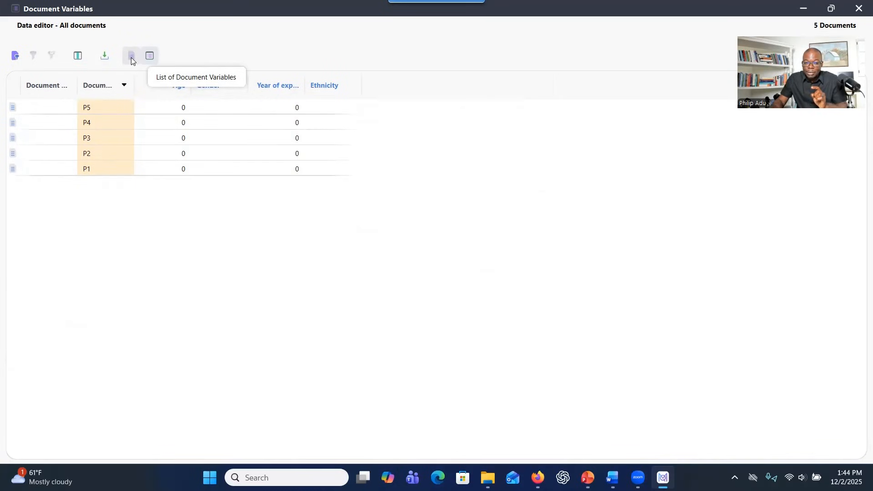
left_click(131, 57)
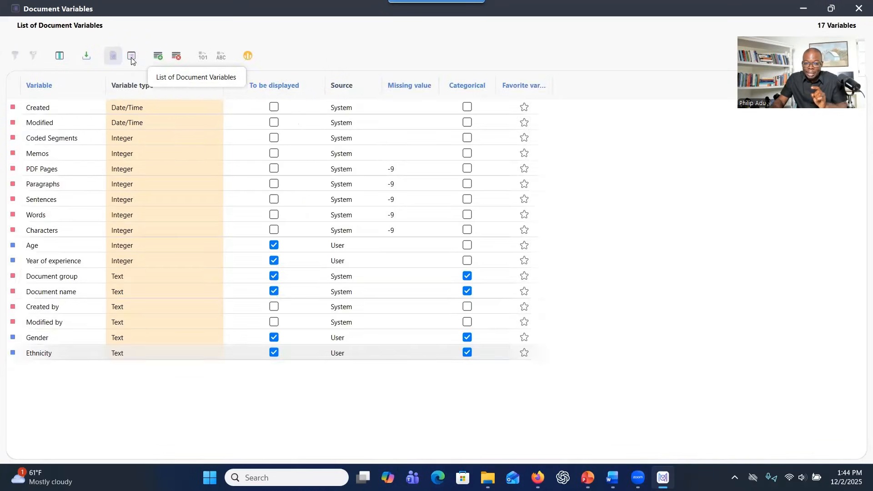
left_click(131, 57)
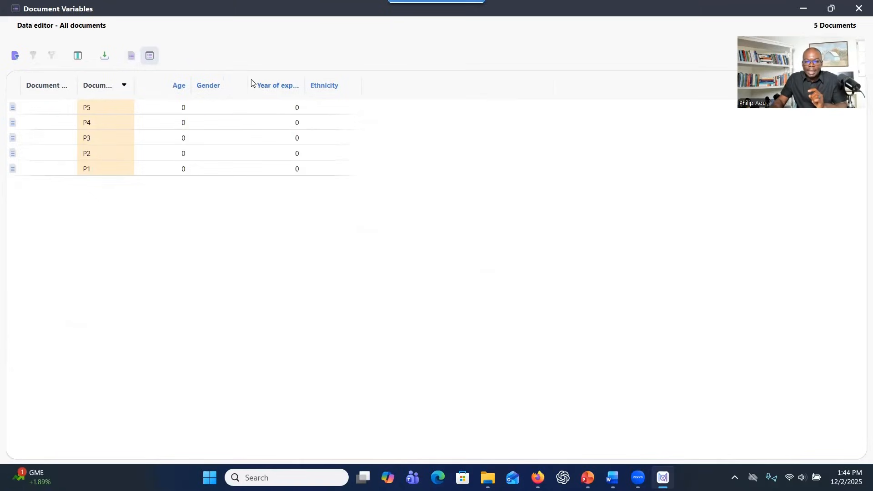
Widen the Document group, Document name, Age and Gender columns of the data editor so their headings are fully readable
left_click_drag(245, 84, 303, 84)
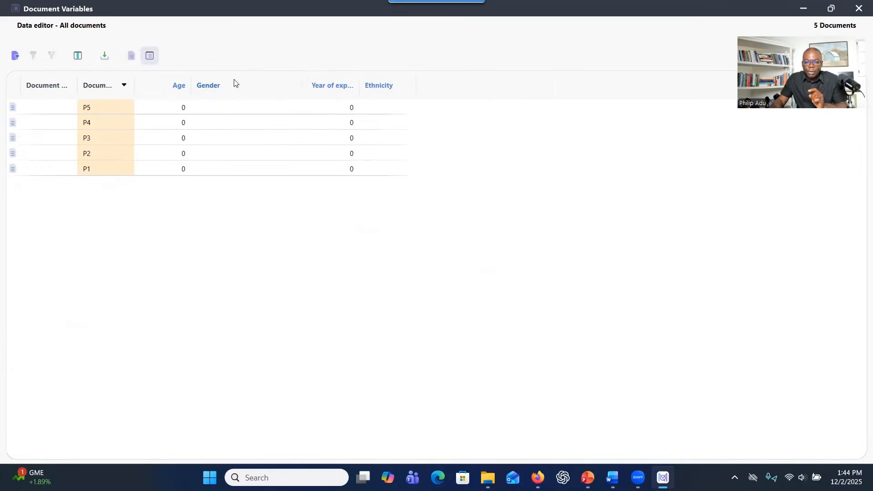
left_click_drag(189, 82, 226, 82)
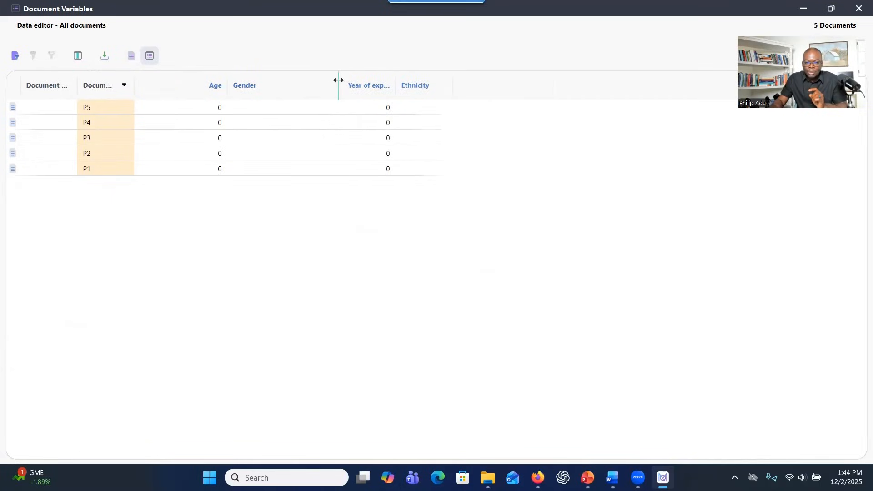
left_click_drag(337, 81, 298, 84)
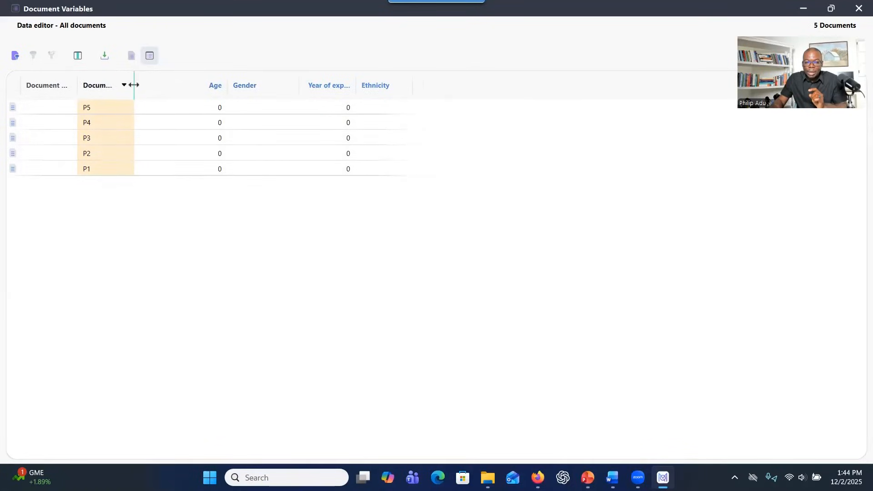
left_click_drag(134, 85, 166, 85)
left_click_drag(78, 85, 106, 85)
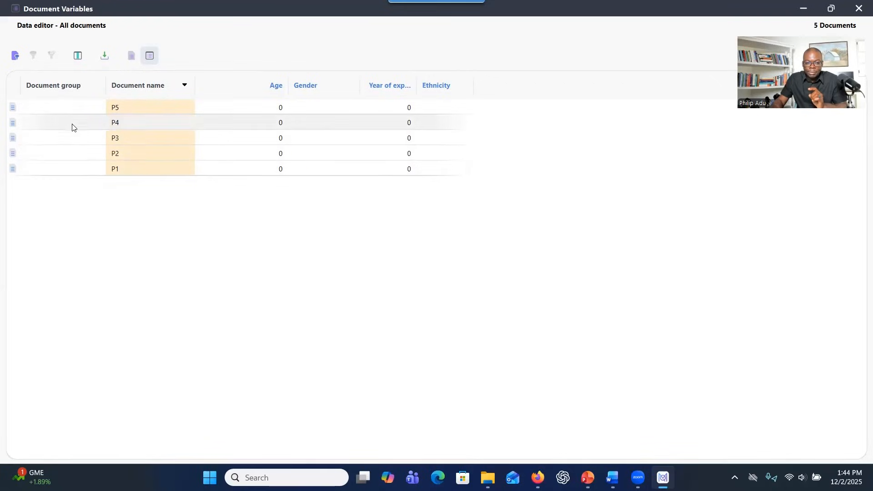
left_click(81, 169)
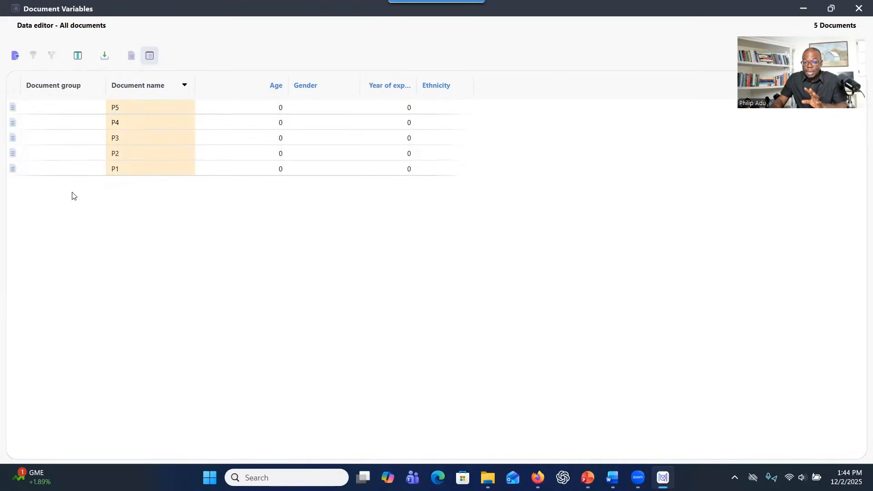
Enter the Age values: 65 for P5, 33 for P4, 70 for P3, 55 for P2 and 37 for P1
left_click(275, 111)
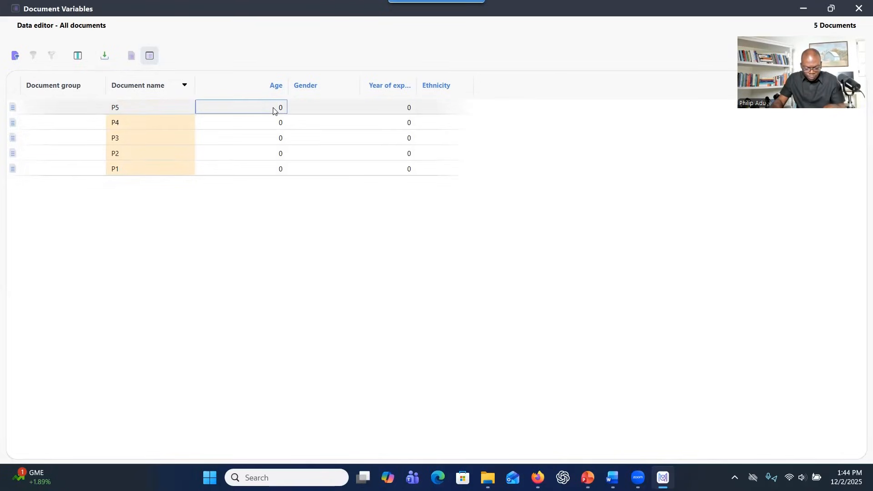
type("65")
left_click(263, 123)
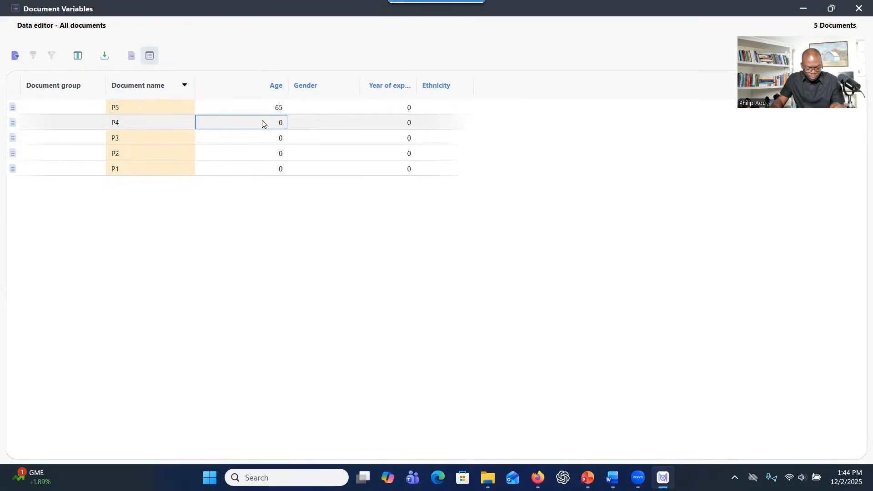
type("33")
left_click(257, 137)
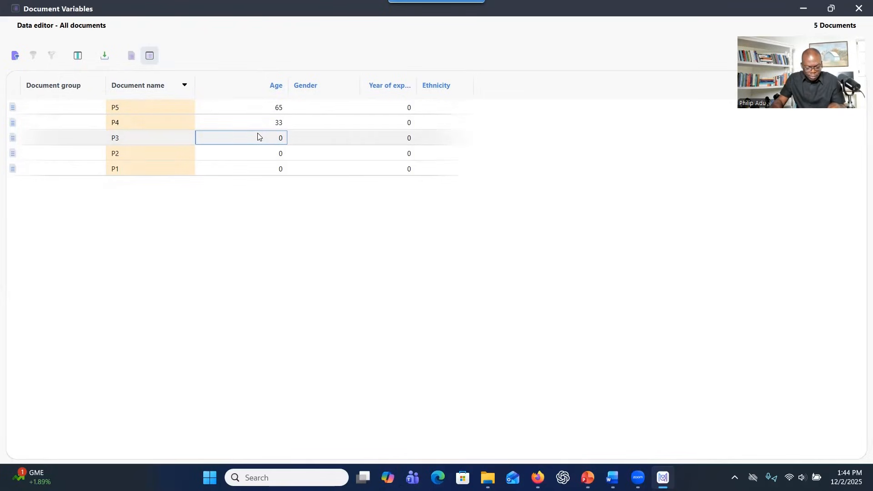
type("70")
left_click(254, 155)
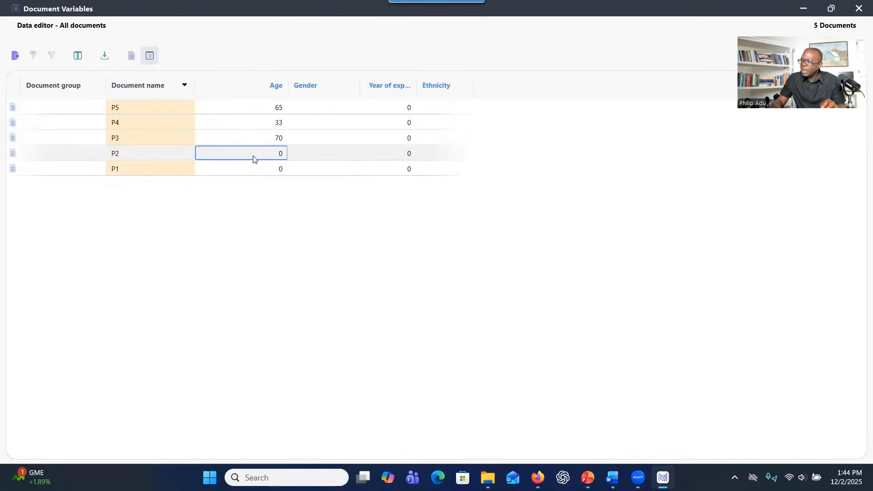
type("55")
left_click(242, 171)
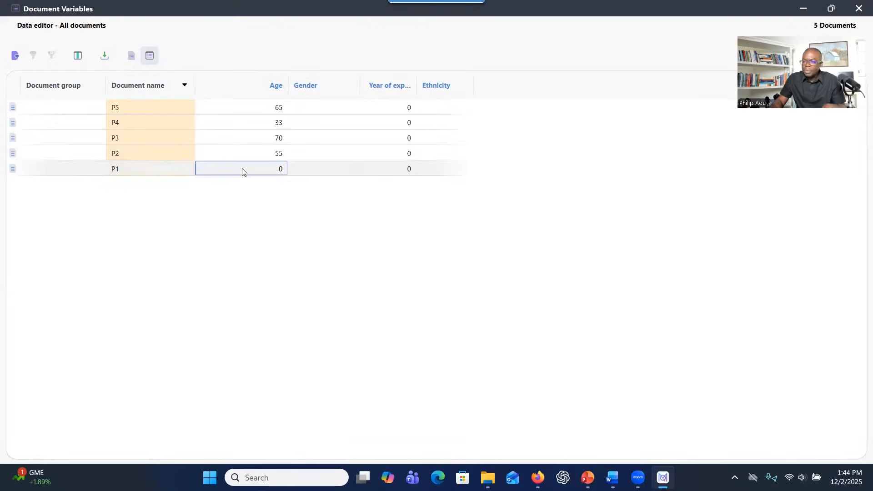
type("37")
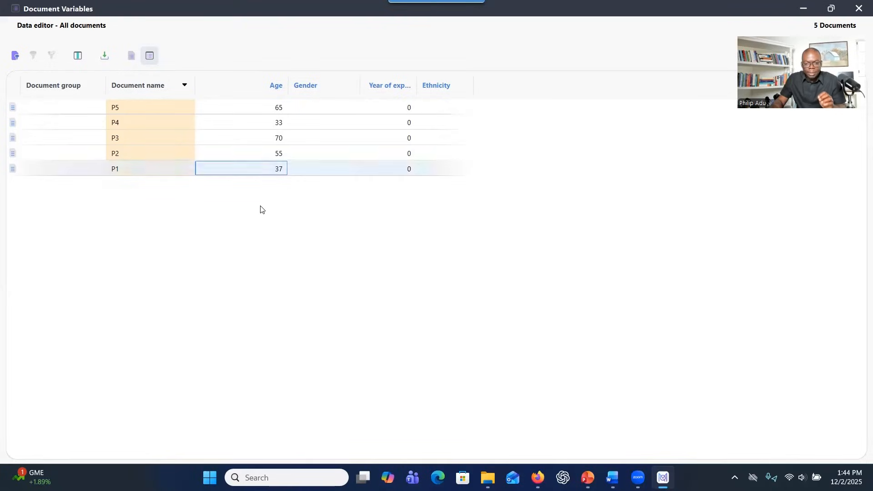
Enter the Gender values: "Famale" for P5 and P1, "Female" for P4, and "Male" for P3 and P2
left_click(333, 107)
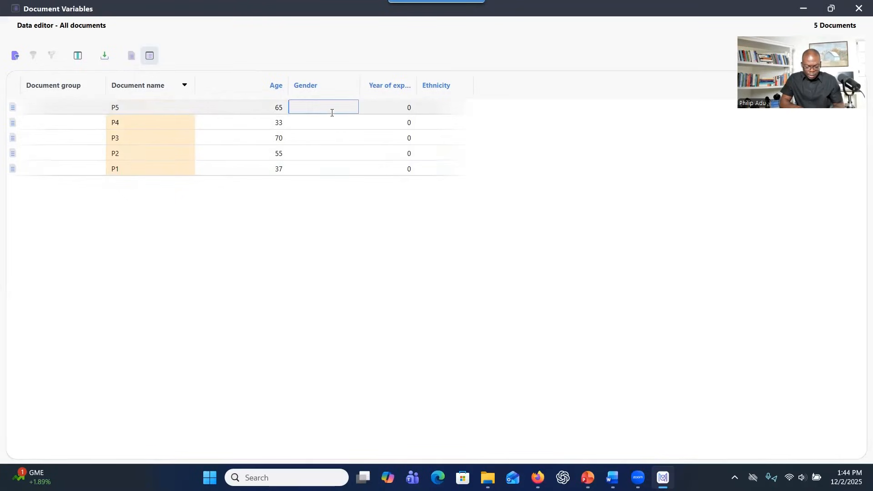
left_click(332, 113)
type("Fame")
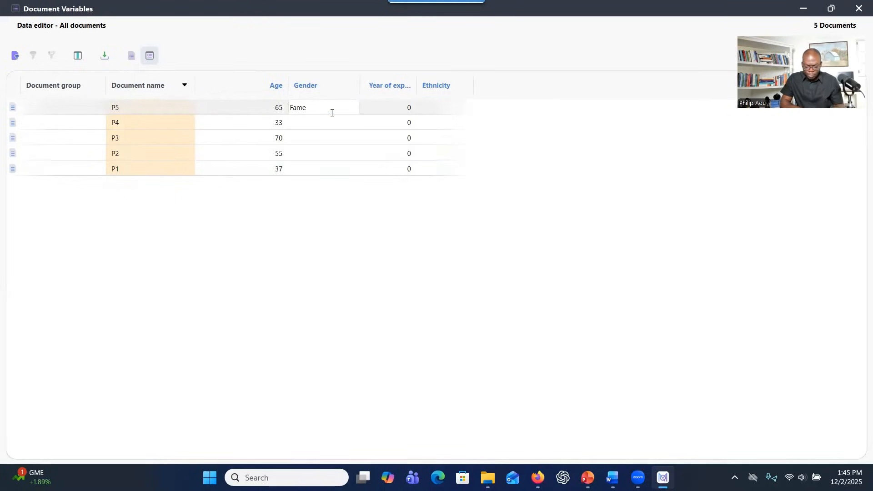
type("le")
left_click(302, 119)
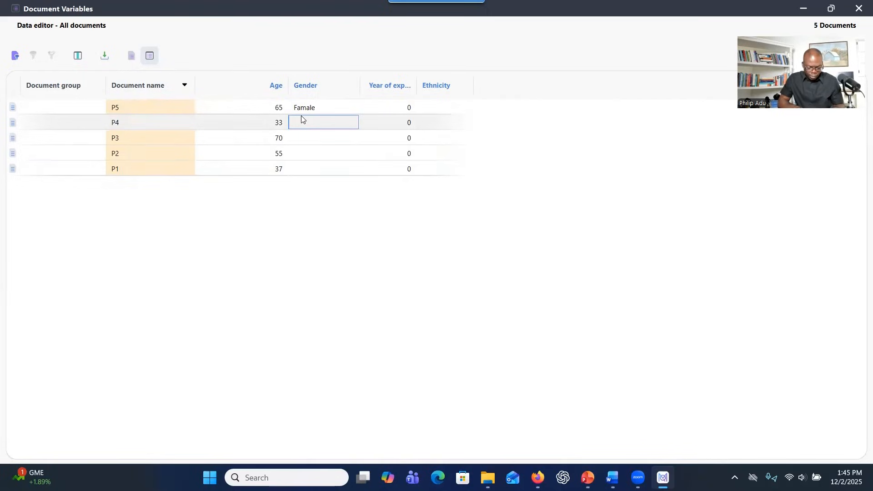
type("Female")
left_click(317, 139)
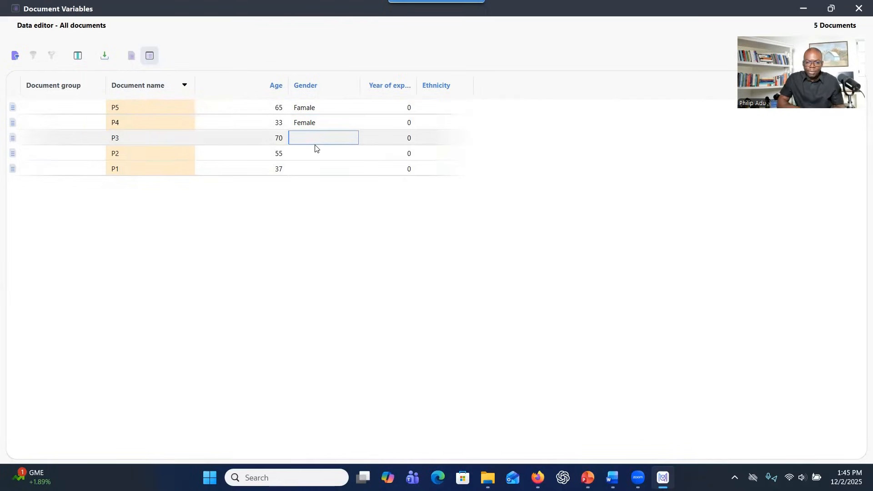
type("Male")
left_click(304, 156)
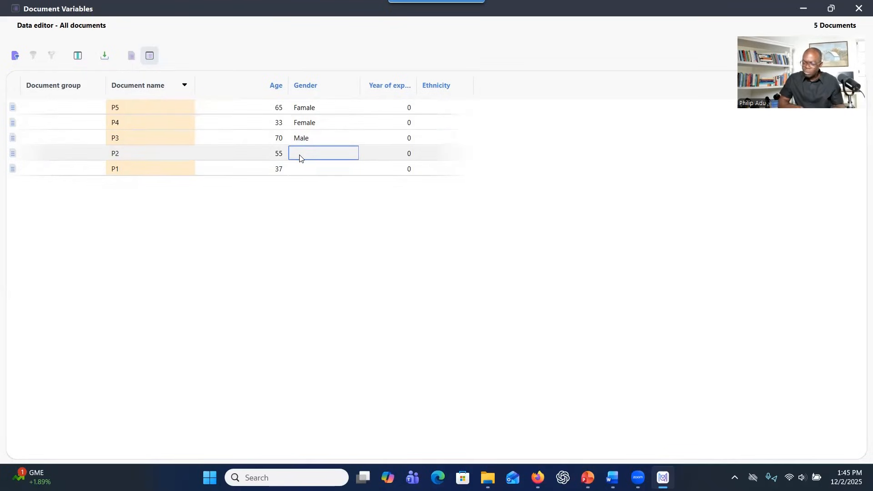
type("Male")
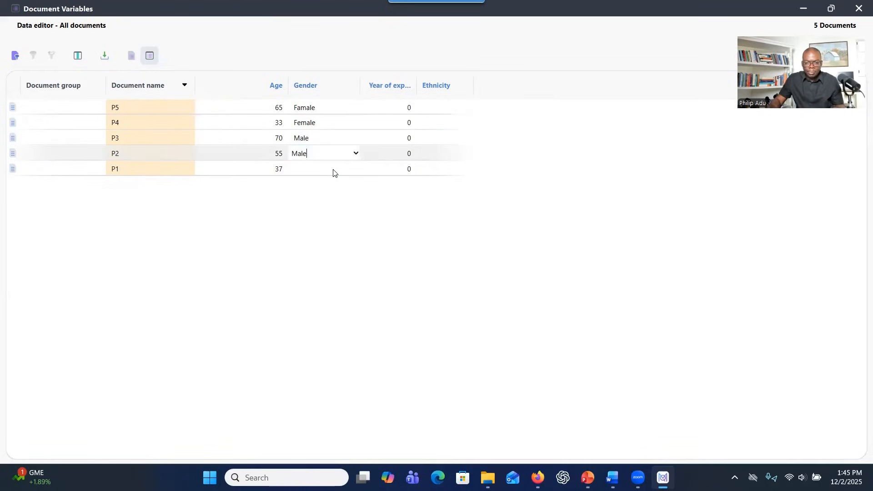
left_click(343, 171)
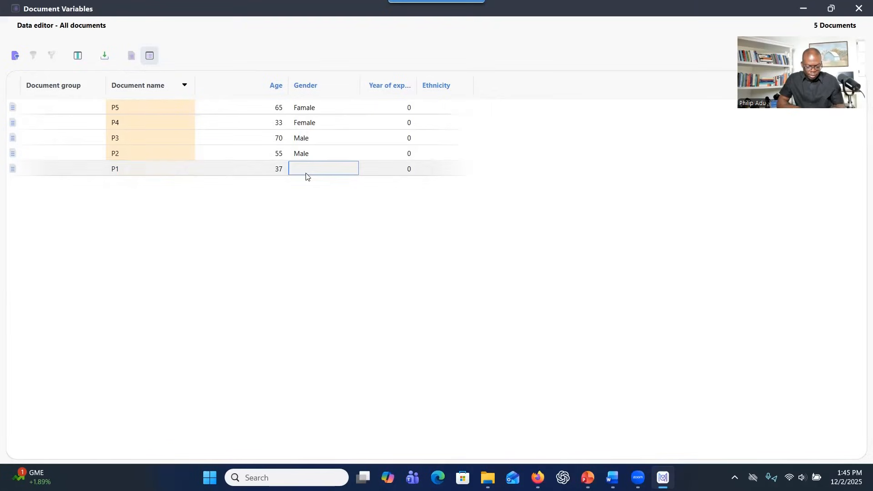
type("Famale")
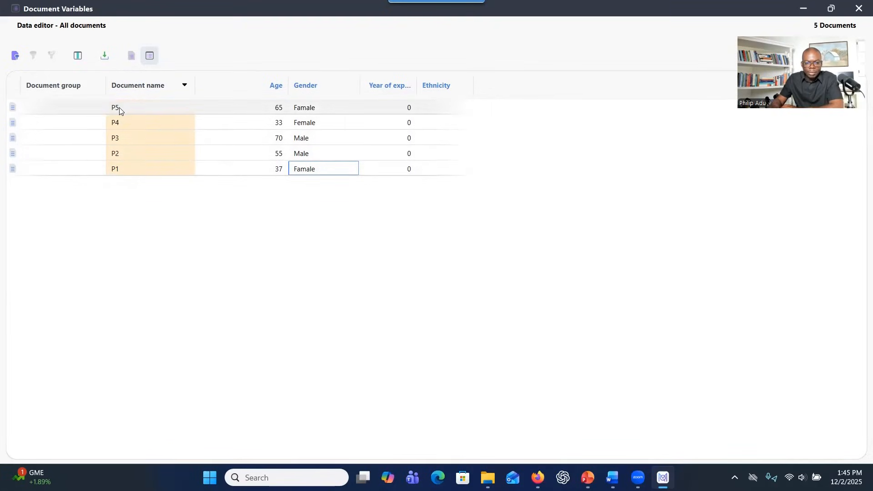
Sort the documents by name in ascending order and widen the Year of experience column
left_click(139, 96)
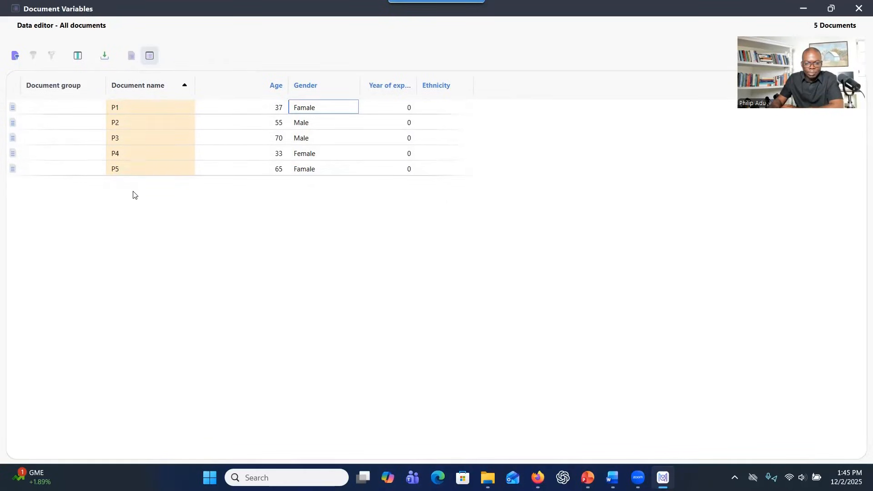
left_click_drag(417, 86, 424, 87)
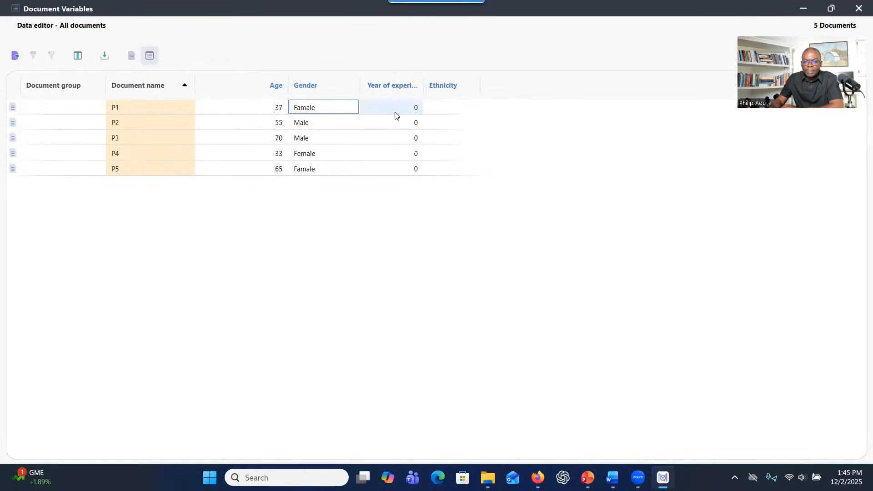
Enter the Year of experience values: 12 for P1, 25 for P2, 35 for P3, 2 for P4 and 30 for P5
left_click(395, 111)
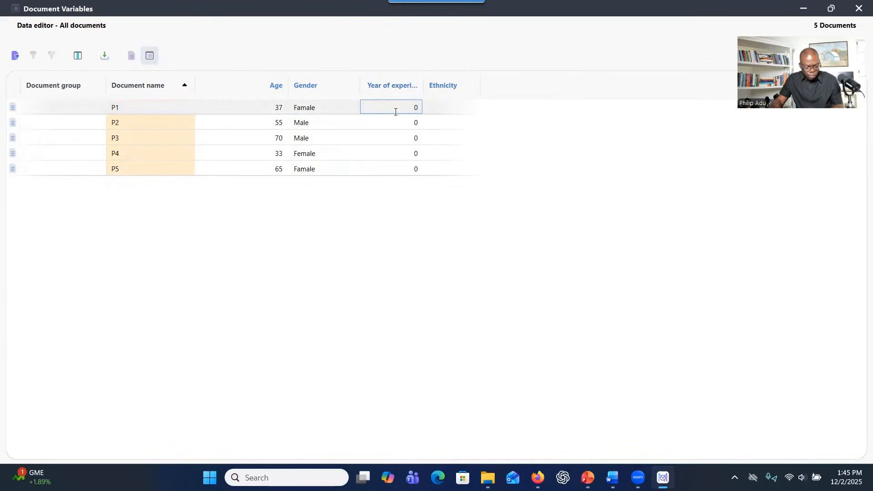
type("12")
left_click(395, 124)
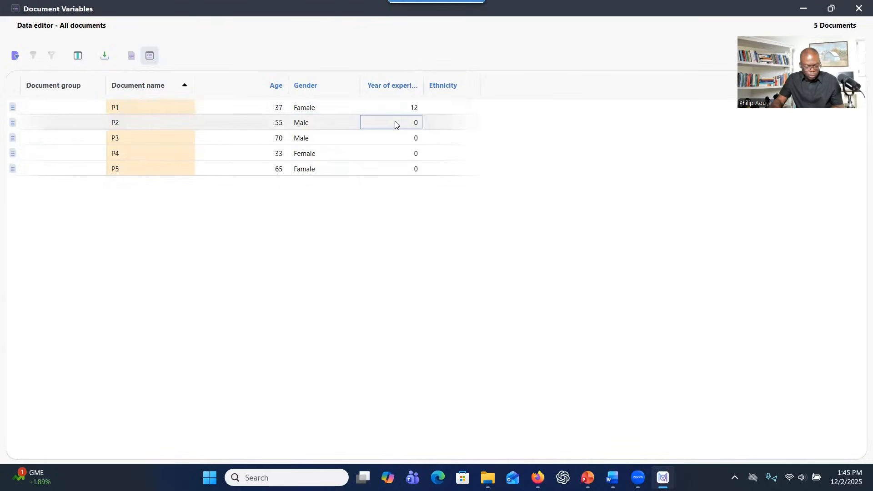
type("25")
left_click(392, 138)
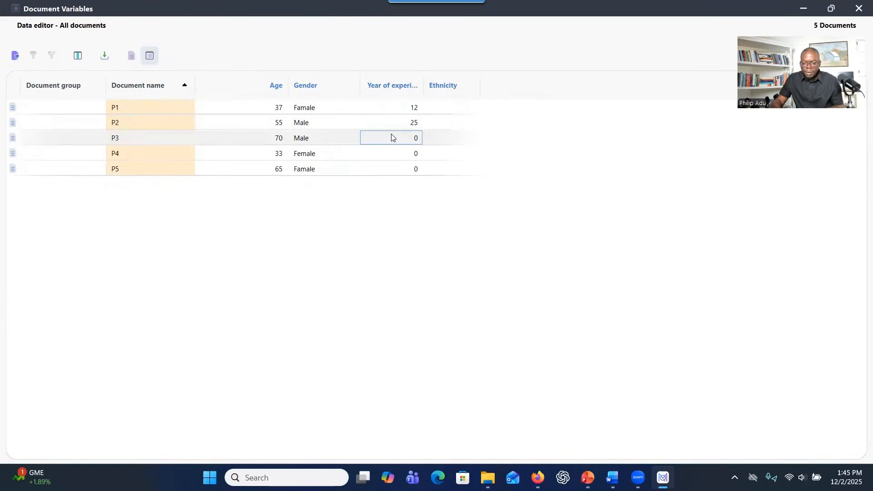
type("2")
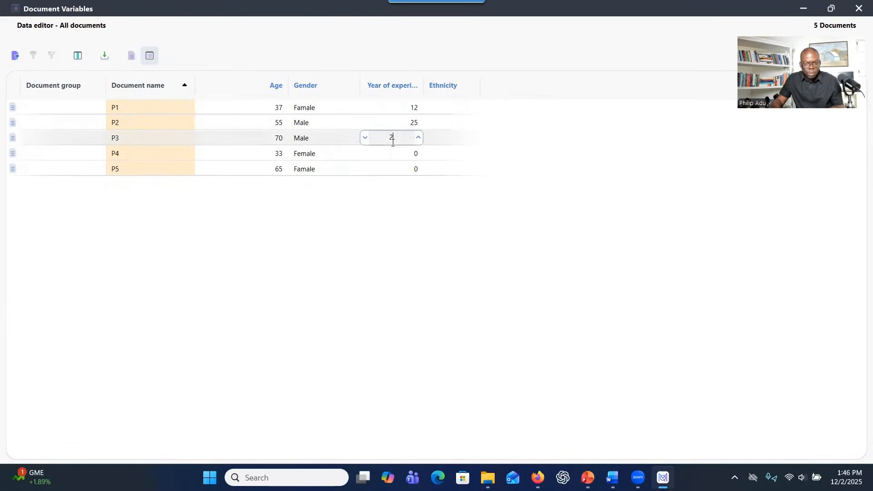
left_click(390, 157)
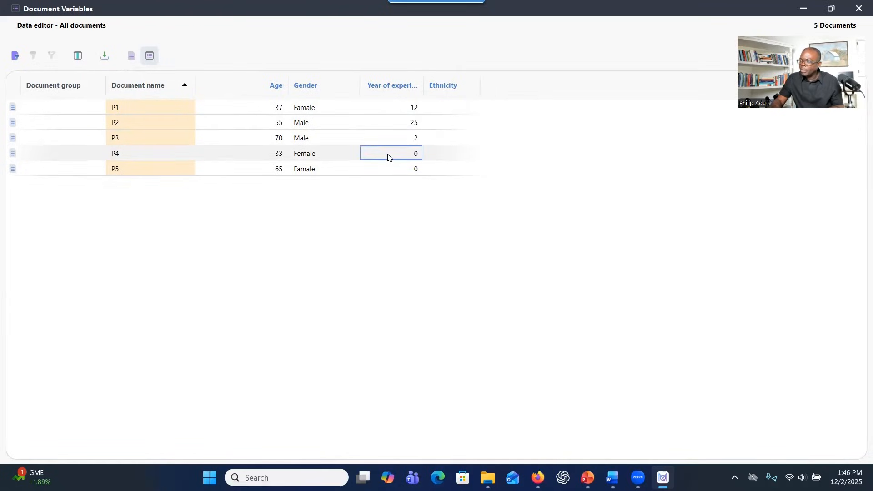
type("2")
left_click(396, 142)
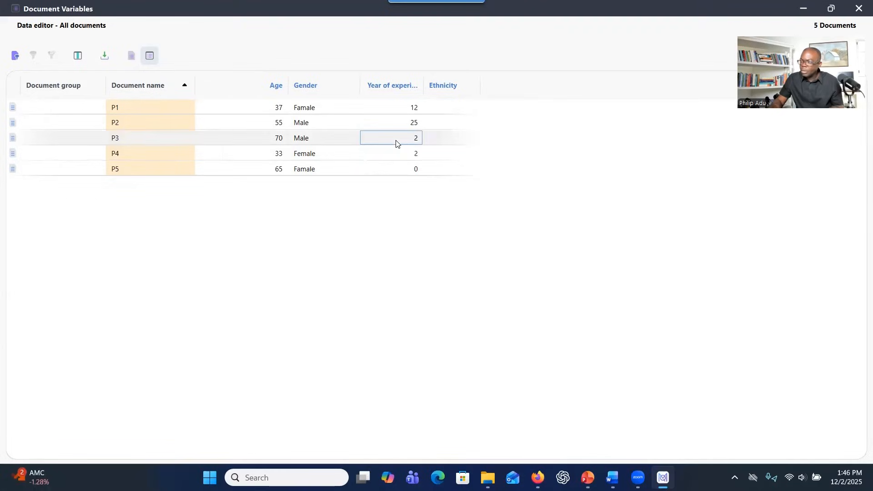
type("35")
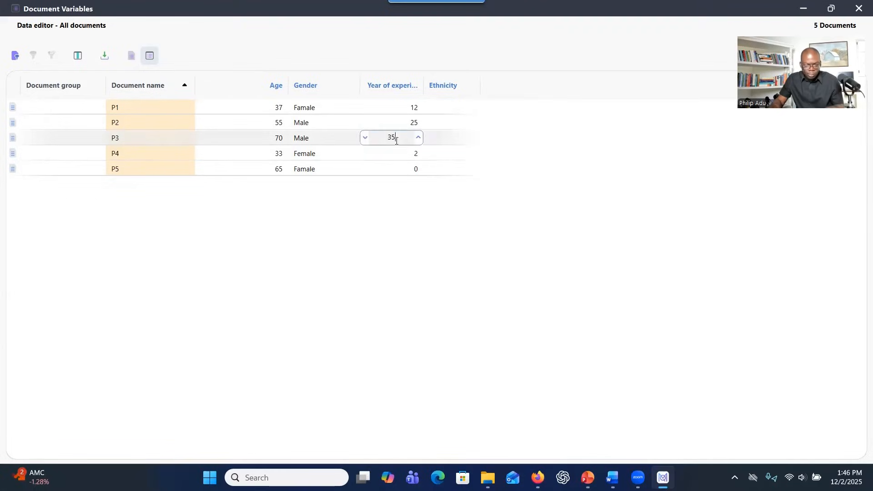
left_click(393, 159)
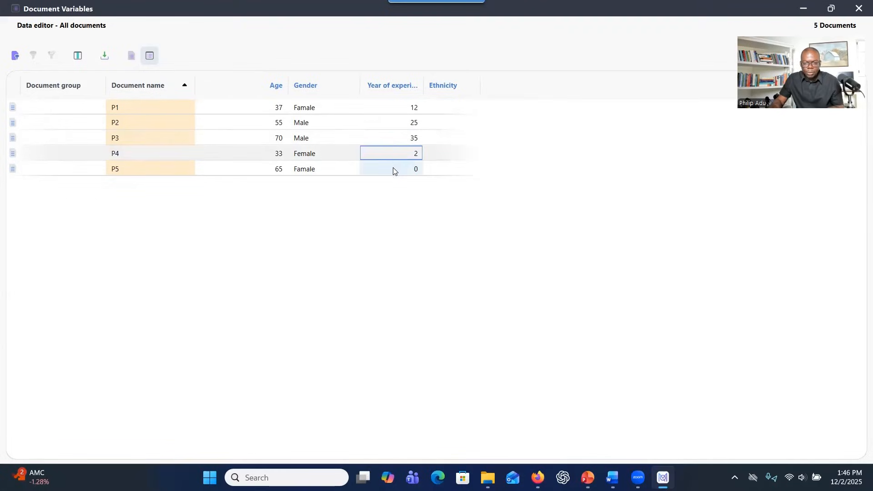
left_click(393, 171)
type("30")
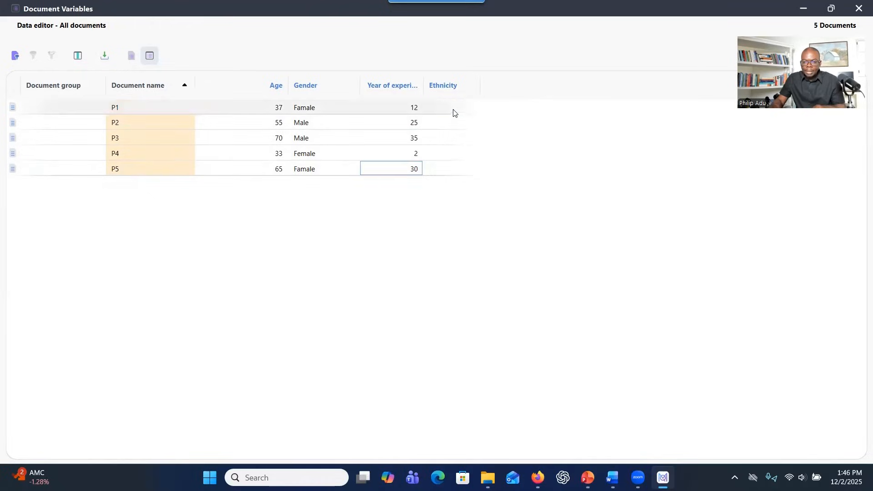
Enter the Ethnicity values African American for P1 and Caucasian for P2
left_click(455, 109)
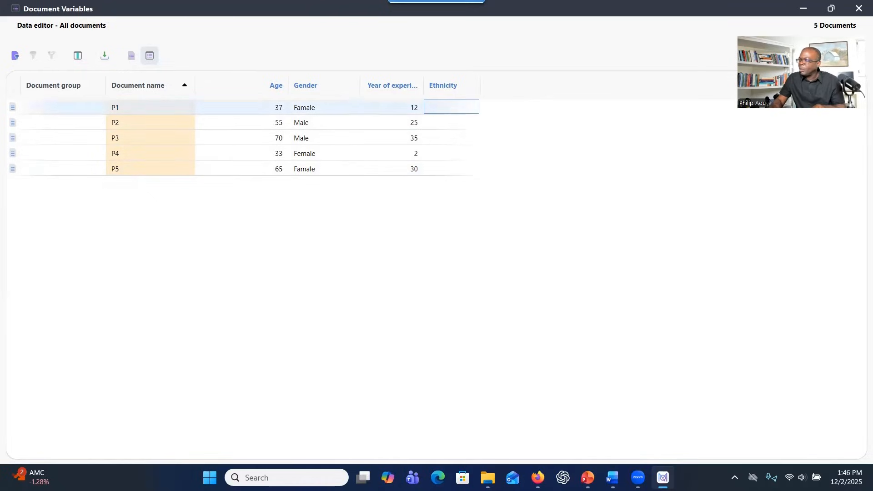
key("alt+Tab")
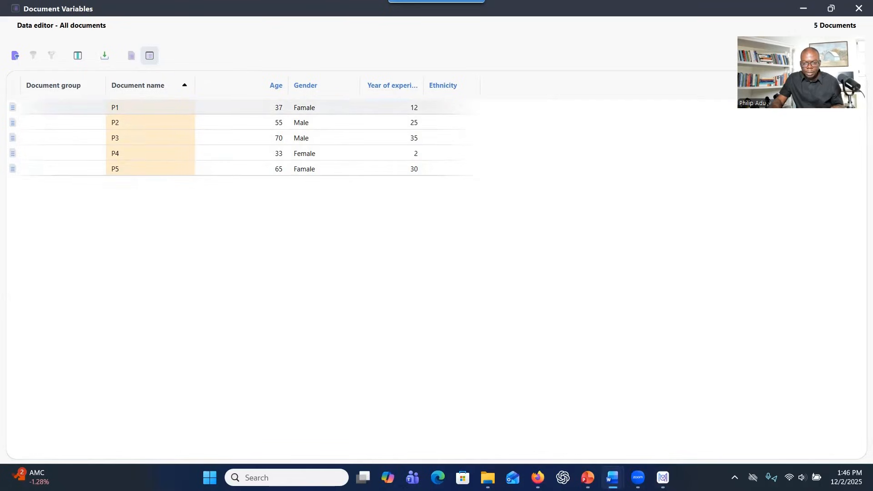
left_click(453, 109)
key("ctrl+v")
left_click(454, 119)
left_click(444, 126)
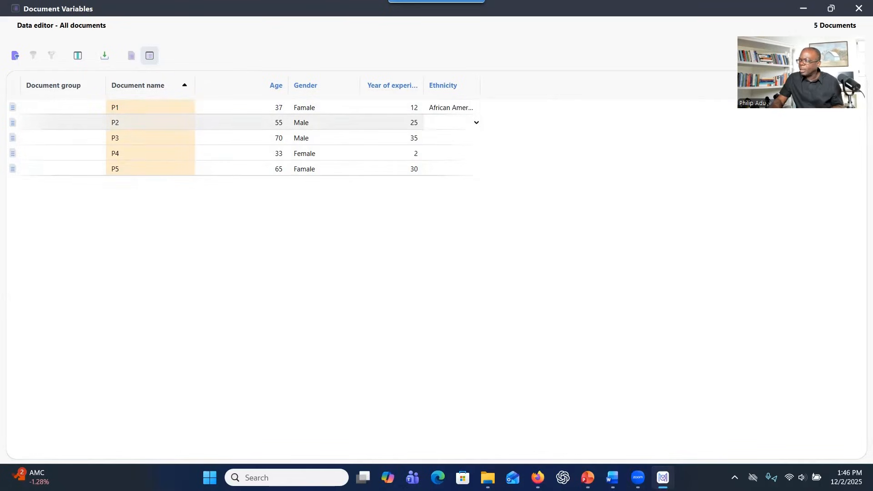
key("alt+Tab")
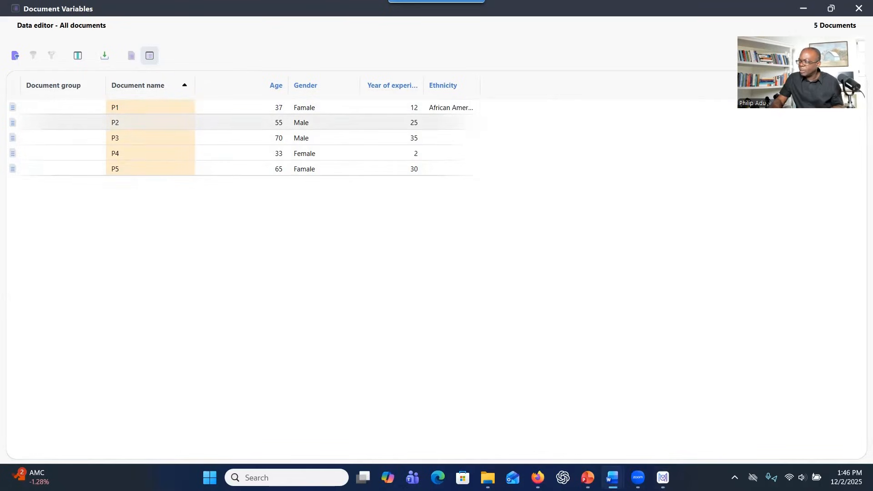
left_click(440, 121)
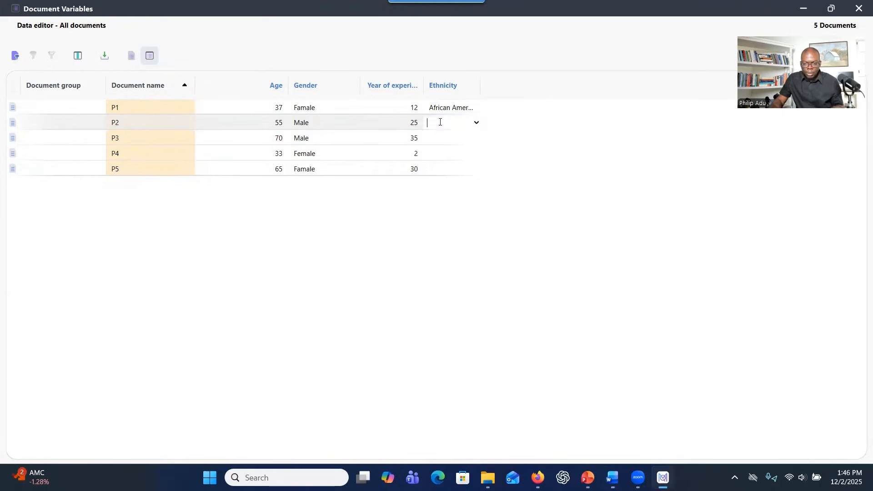
type("Caucasian")
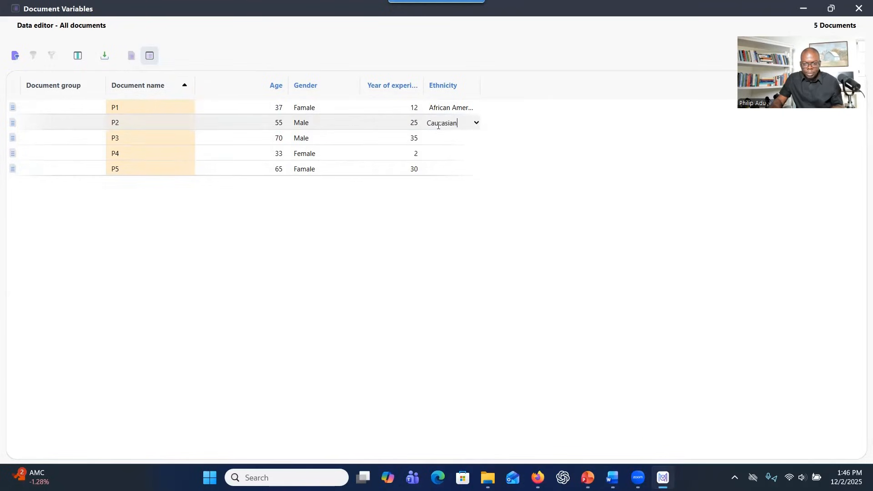
Enter the Ethnicity values Caucasian for P3, African American for P4 and Asian American for P5
left_click(439, 140)
left_click(438, 140)
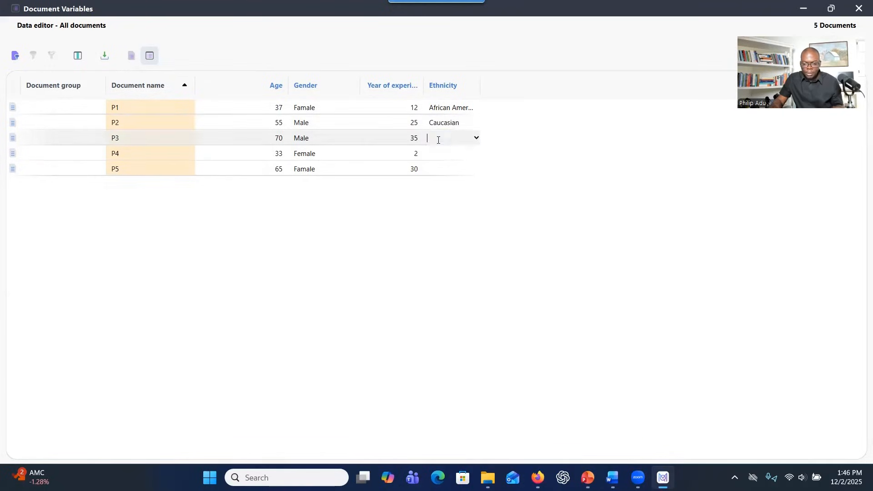
type("Caucasian")
left_click(438, 153)
left_click(440, 155)
type("African American")
double_click(439, 171)
type("Asian American")
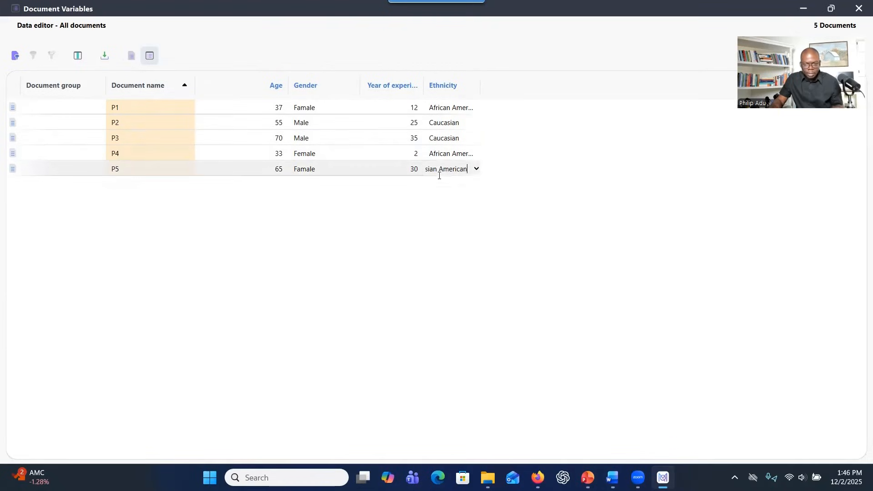
left_click(451, 203)
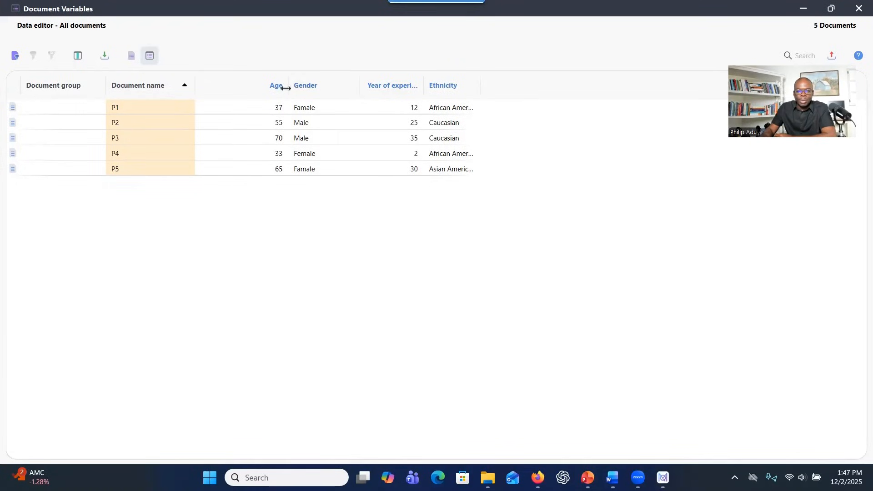
Close the data editor and delete the Age, Year of experience, Gender and Ethnicity variables from the list of document variables
left_click(859, 9)
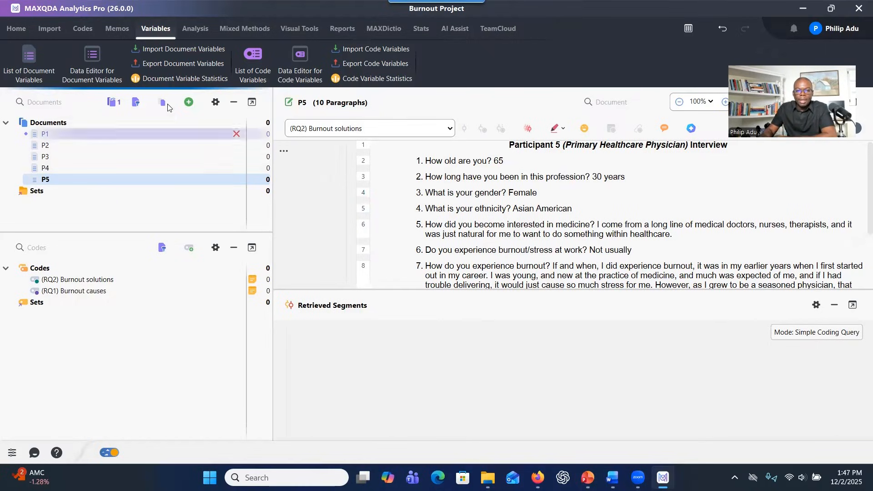
left_click(42, 78)
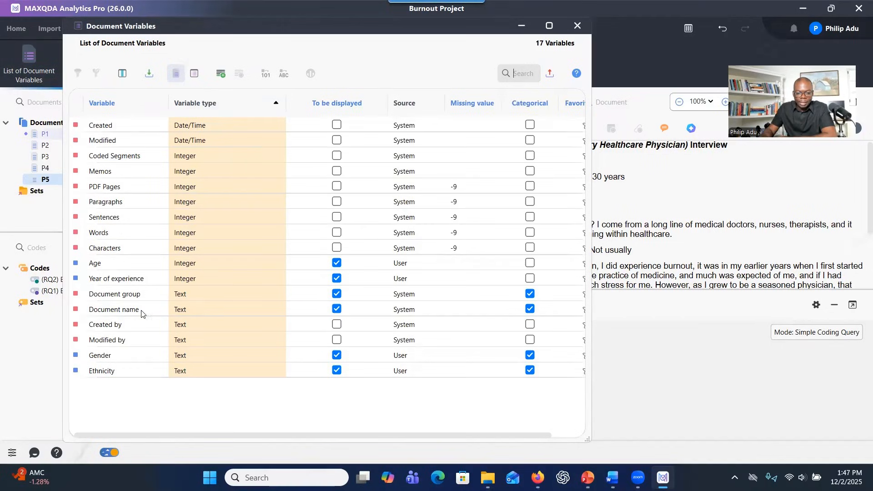
left_click(75, 263)
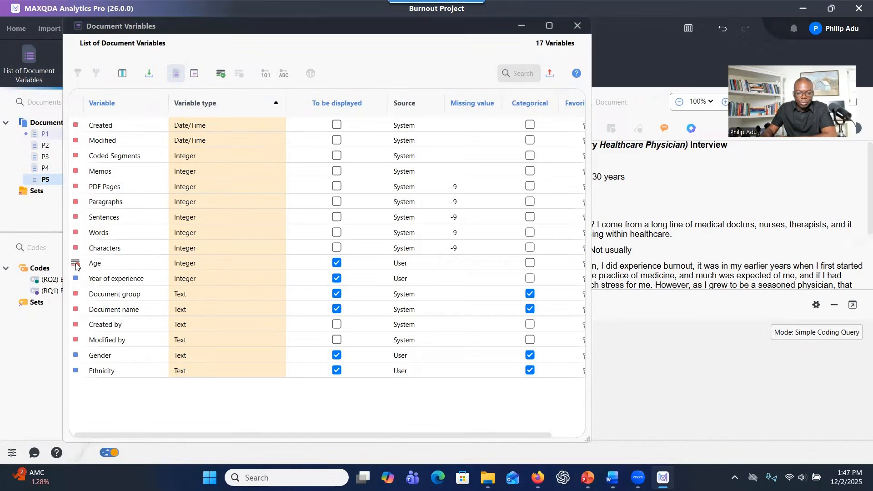
left_click(350, 325)
left_click(76, 263)
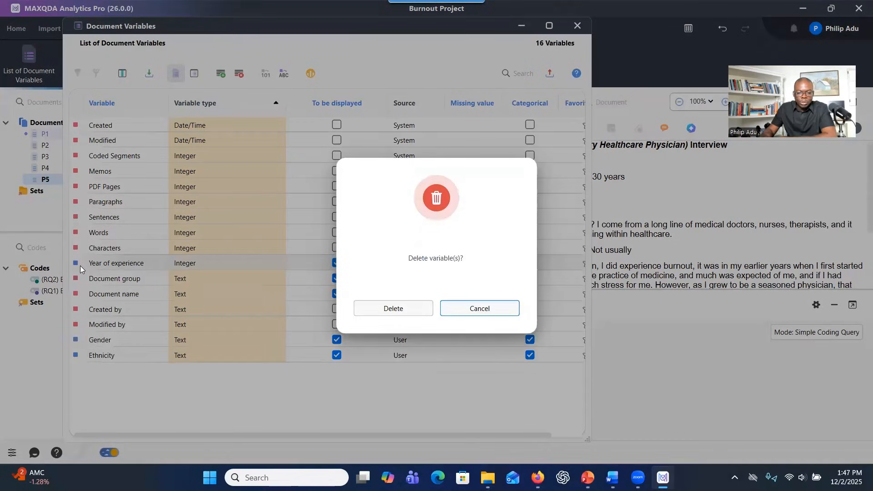
left_click(384, 309)
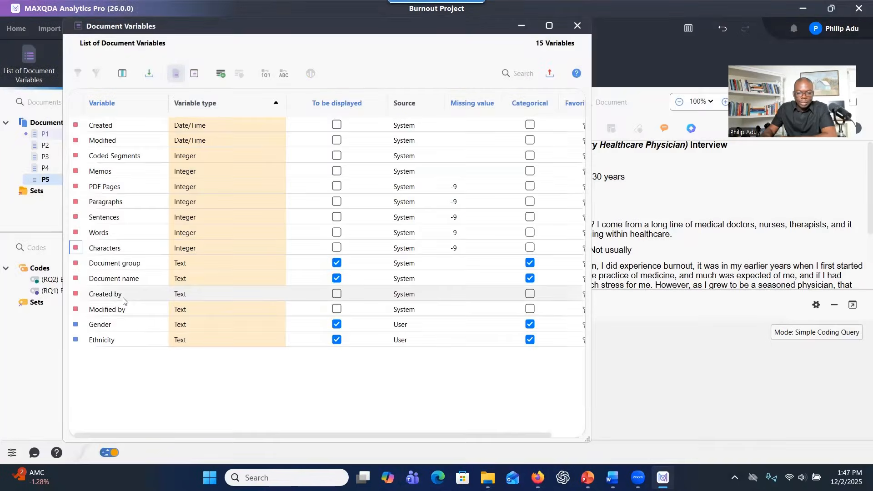
left_click(78, 324)
left_click(386, 311)
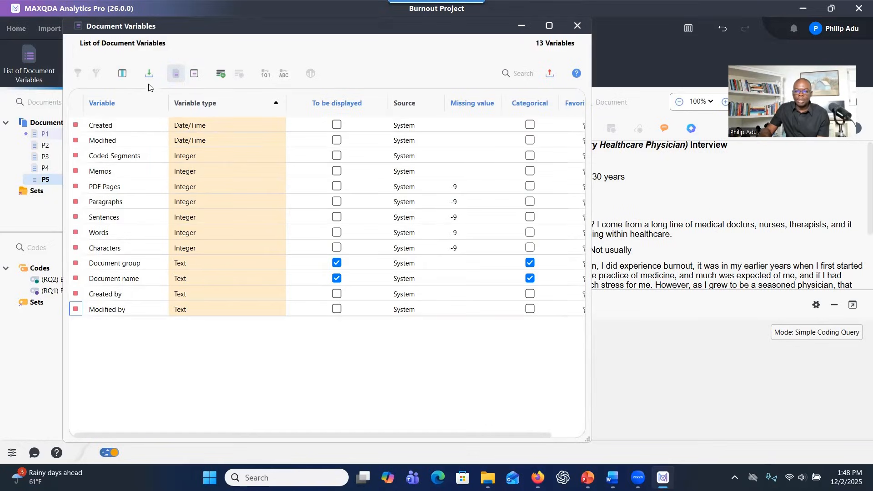
Show the data editor for all documents, and switch to the Document Variables_new workbook in Excel with its window maximized
left_click(194, 73)
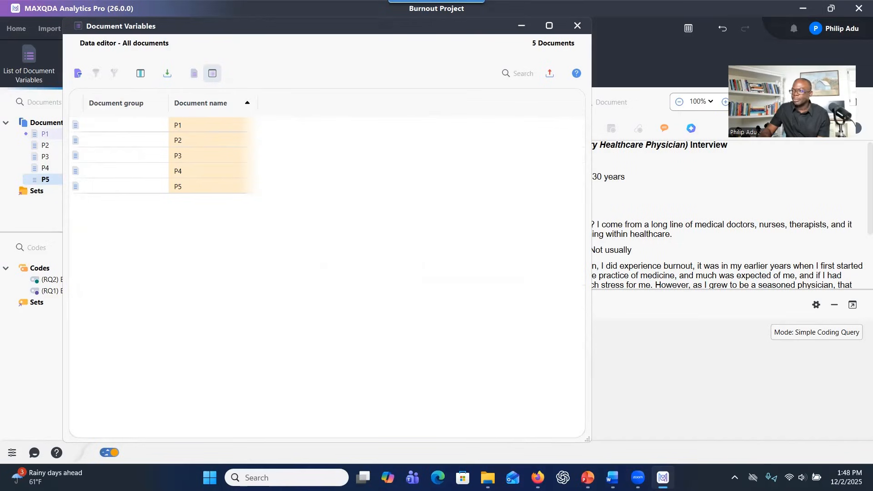
key("alt+Tab")
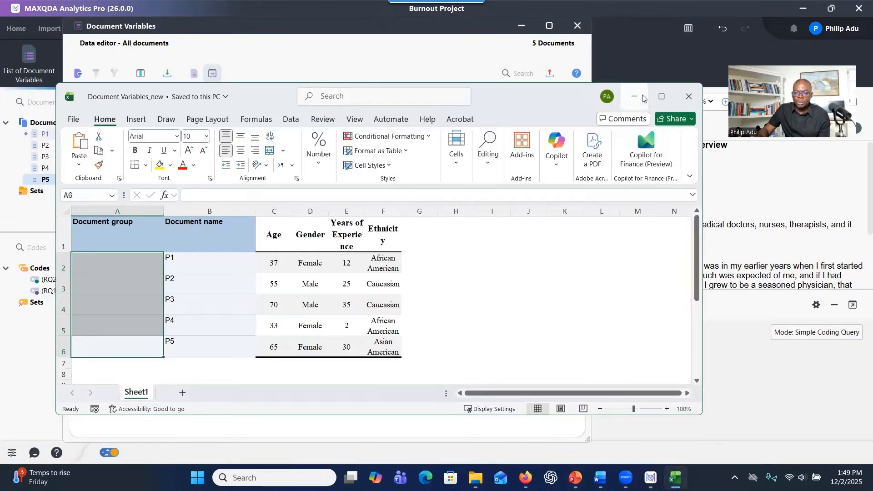
left_click(664, 97)
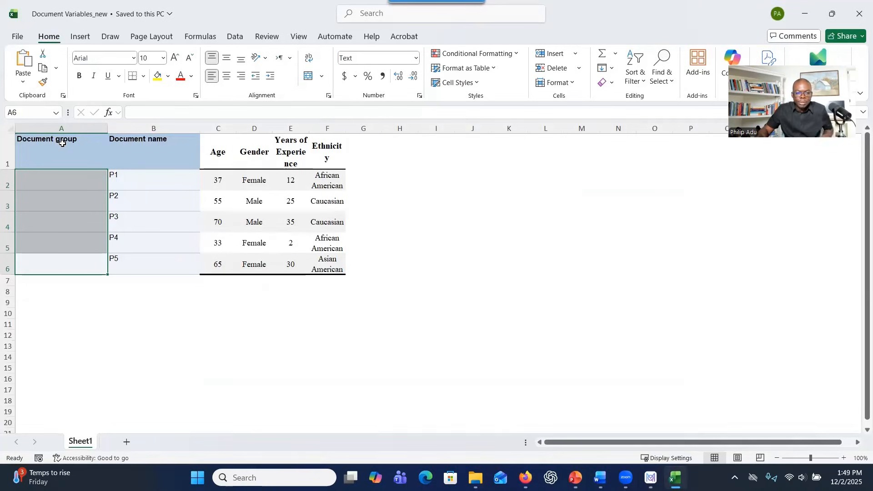
Examine the Document group column and the Document name entries P1 to P5 in the worksheet
left_click(69, 181)
left_click_drag(128, 178, 129, 253)
left_click_drag(74, 181, 77, 279)
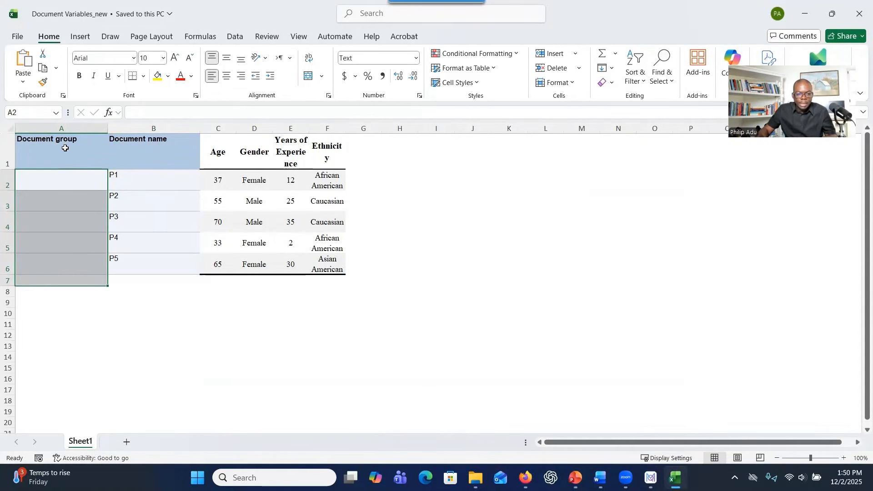
left_click(137, 152)
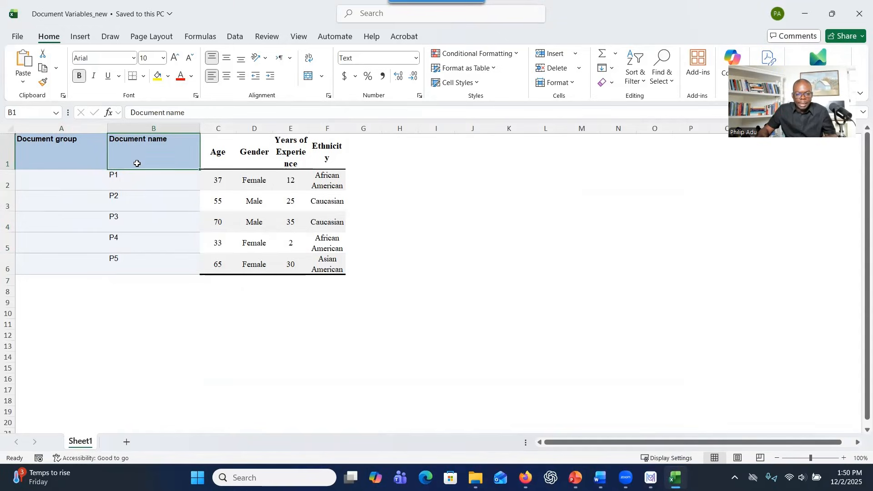
left_click_drag(138, 182, 144, 257)
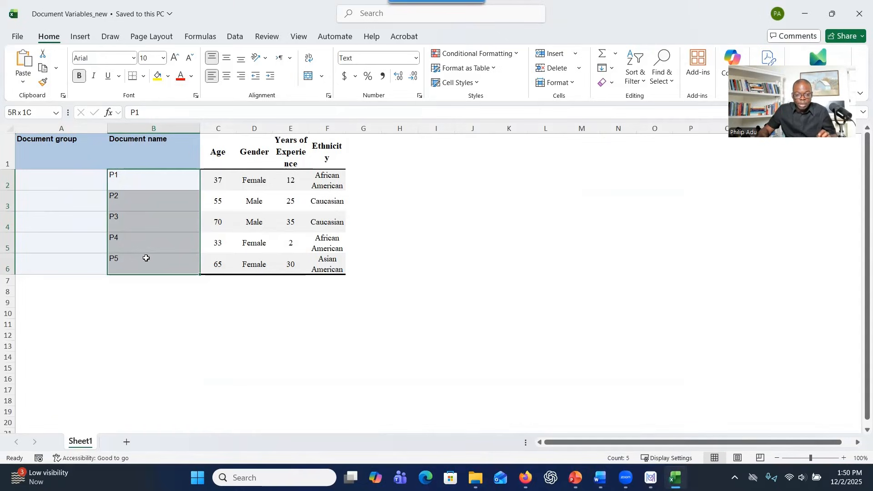
left_click_drag(145, 259, 142, 260)
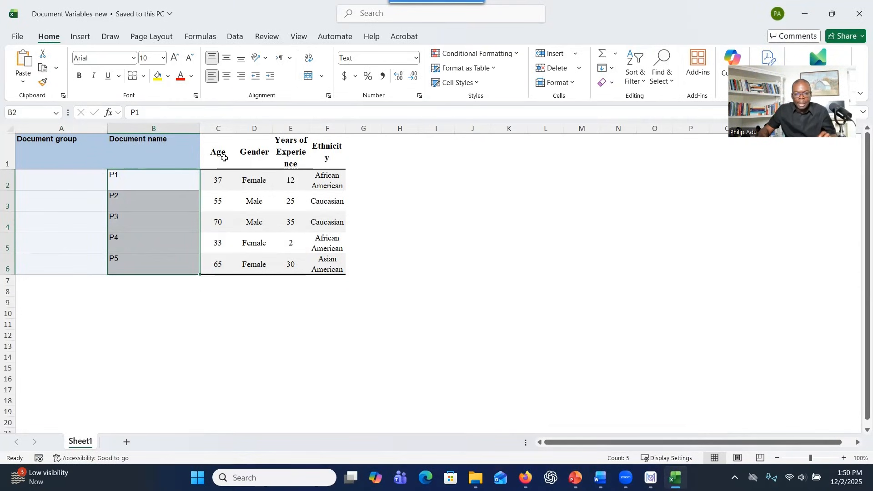
Select the table from Age through Ethnicity for all participants and widen the Years of Experience and Ethnicity columns
left_click_drag(225, 155, 339, 181)
left_click_drag(337, 255, 335, 263)
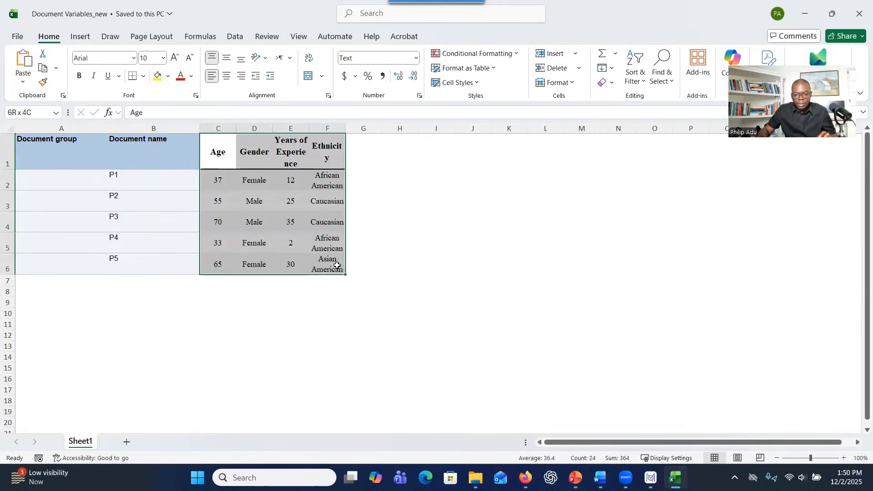
left_click_drag(305, 130, 402, 127)
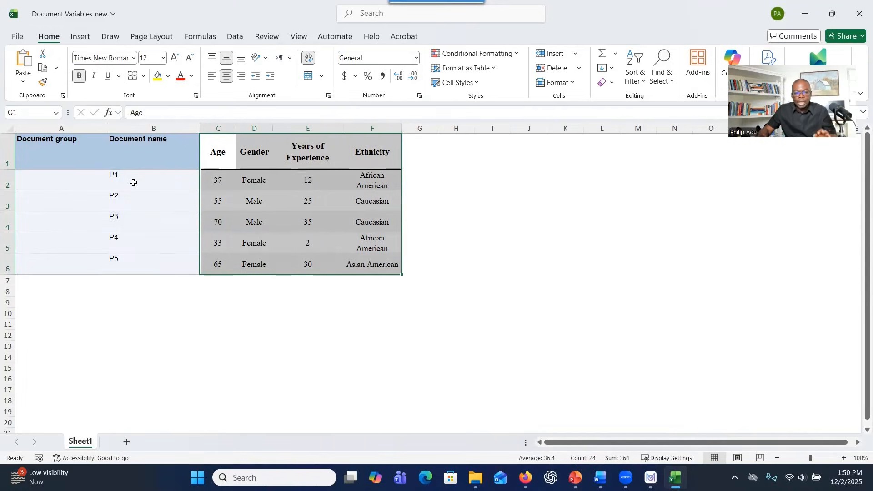
Highlight the Document group and Document name columns through P5 in the worksheet, and return to the MAXQDA data editor
left_click(70, 155)
left_click_drag(70, 155, 181, 260)
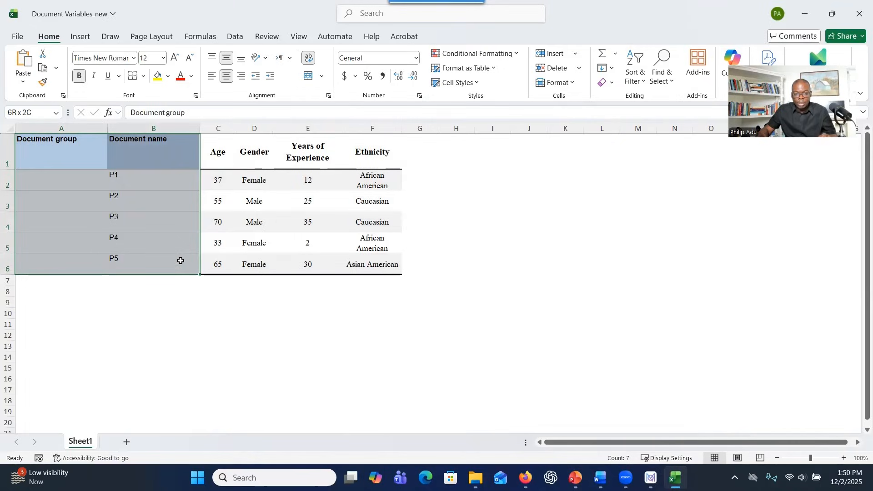
left_click_drag(181, 260, 181, 261)
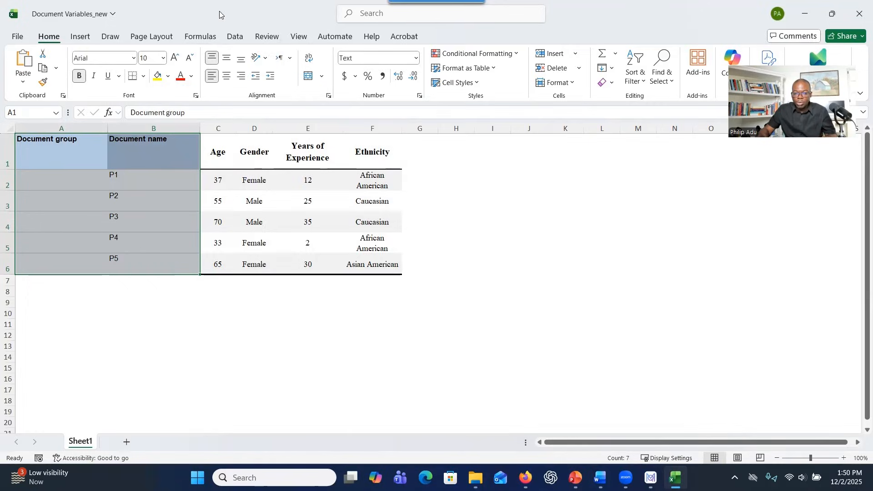
left_click_drag(221, 15, 222, 0)
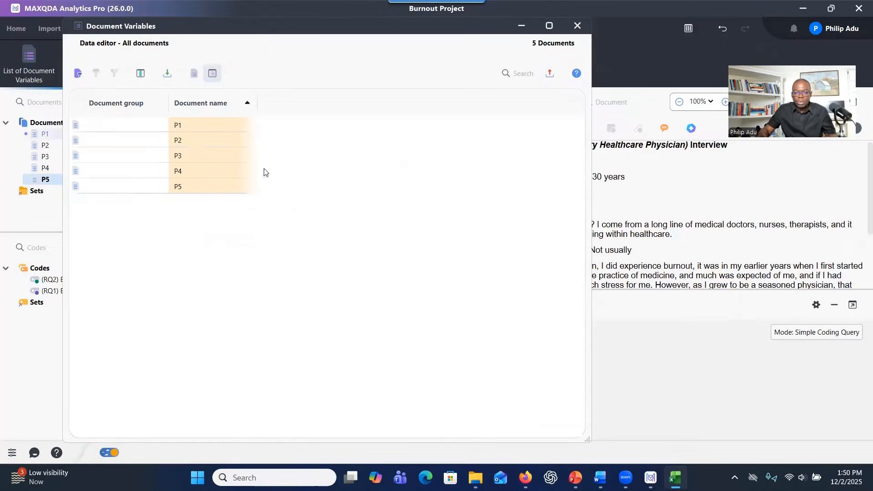
Import Age, Gender, Years of Experience and Ethnicity as document variables from the Document Variables_new workbook
left_click(168, 75)
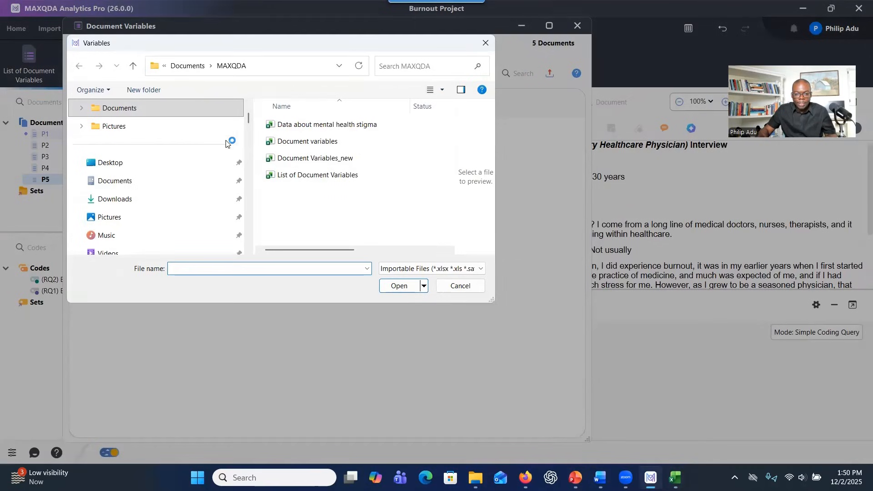
double_click(320, 158)
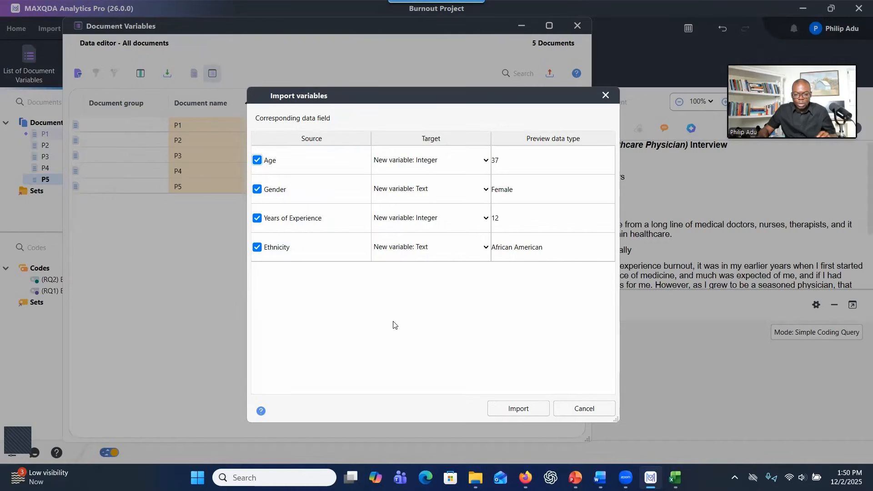
left_click(520, 411)
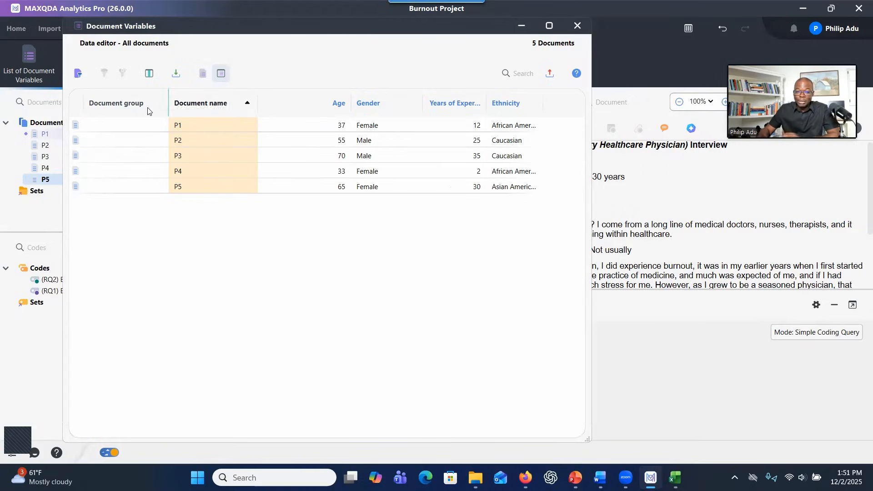
Delete the imported Age, Years of Experience, Gender and Ethnicity variables, and return to the data editor for all documents
left_click(207, 74)
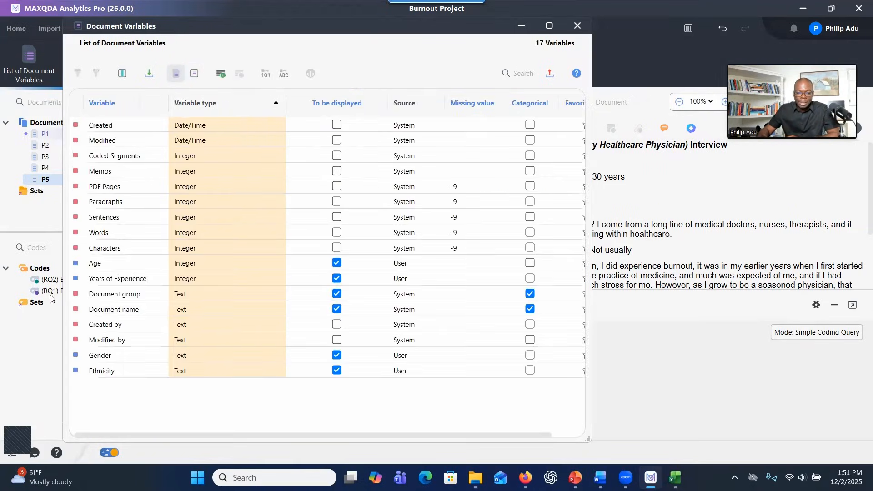
left_click(76, 267)
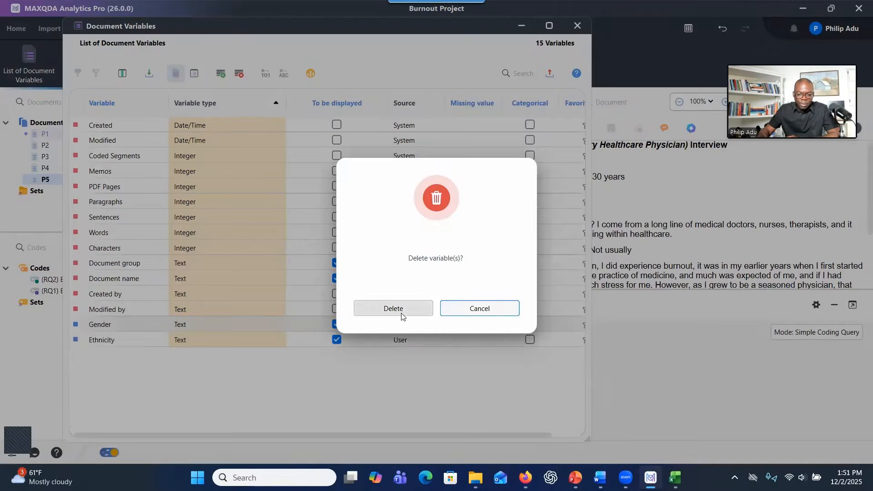
left_click(401, 314)
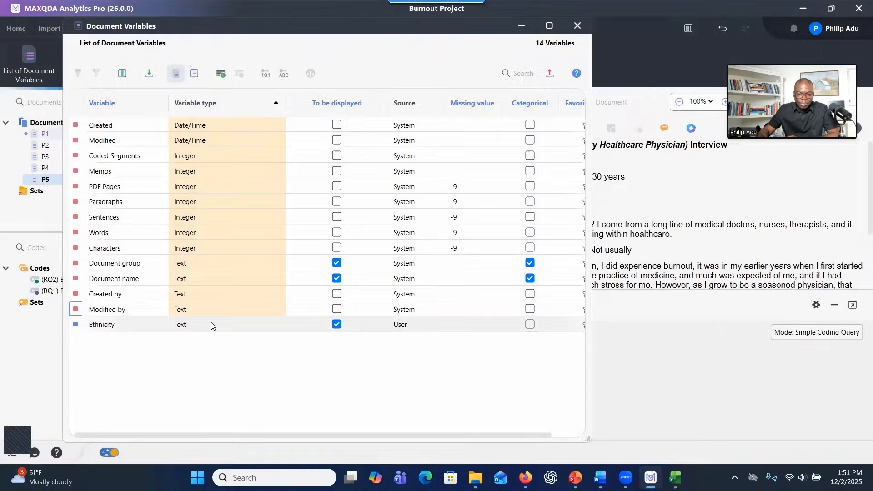
left_click(76, 324)
left_click(369, 314)
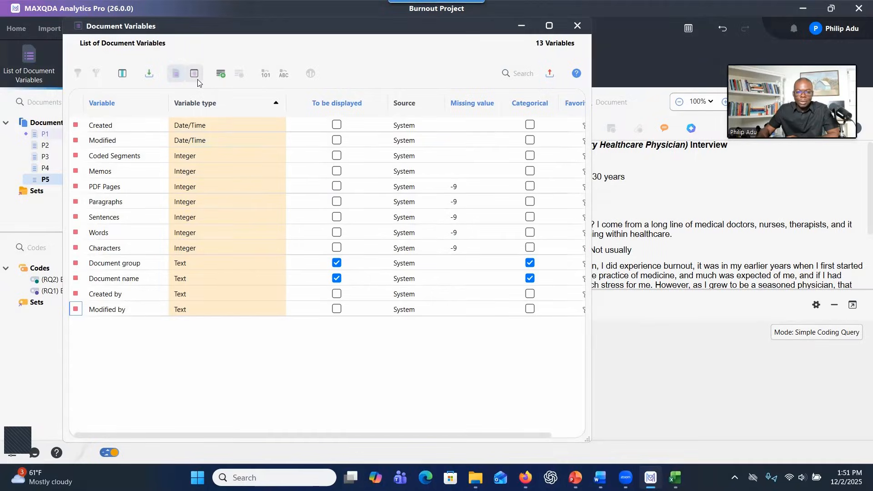
left_click(194, 74)
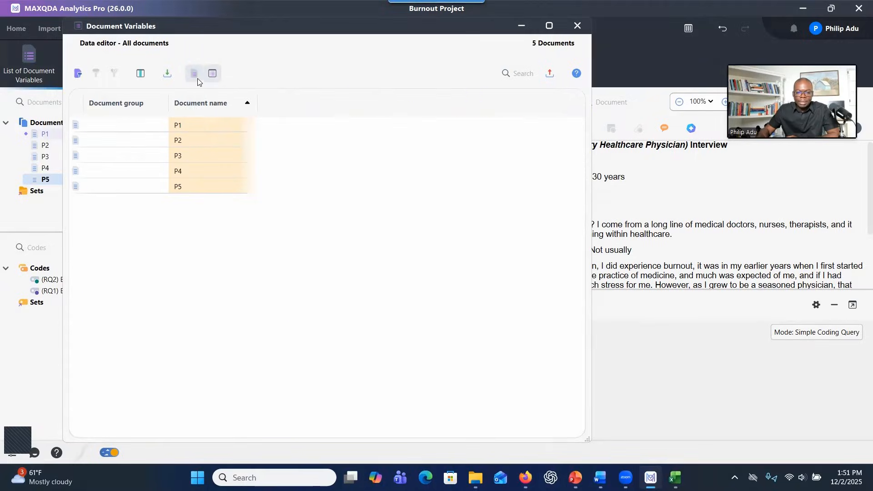
Open the data editor table as an Excel table saved under the name Document Variables _Final in the MAXQDA folder
left_click(549, 74)
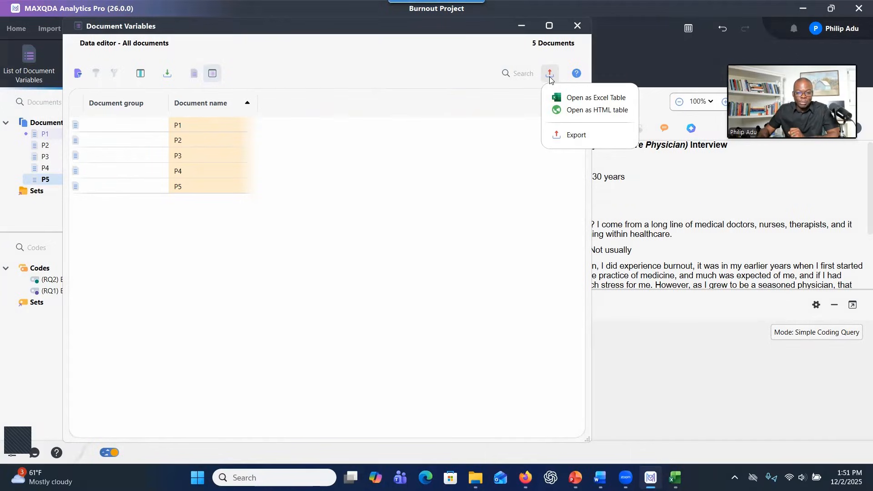
left_click(550, 74)
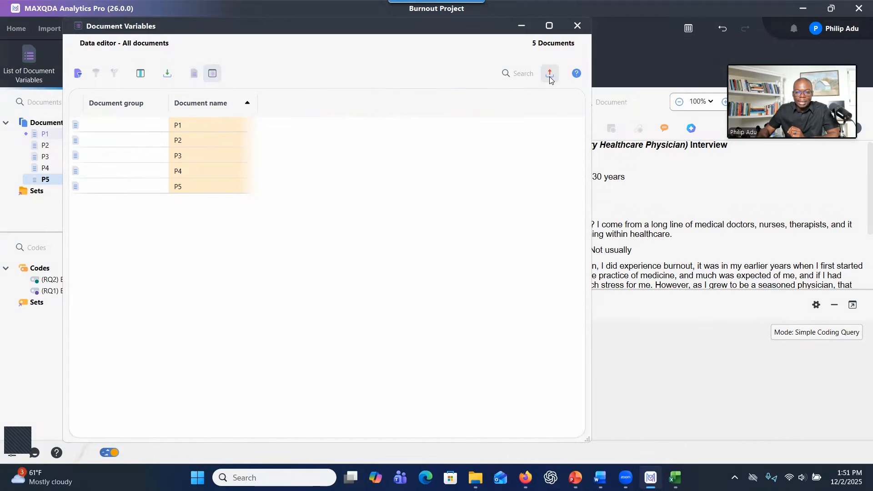
left_click(550, 78)
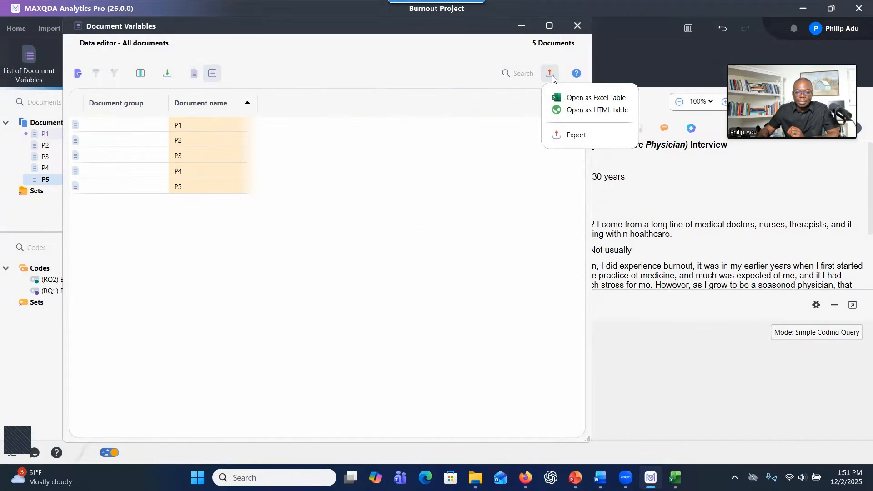
left_click(568, 98)
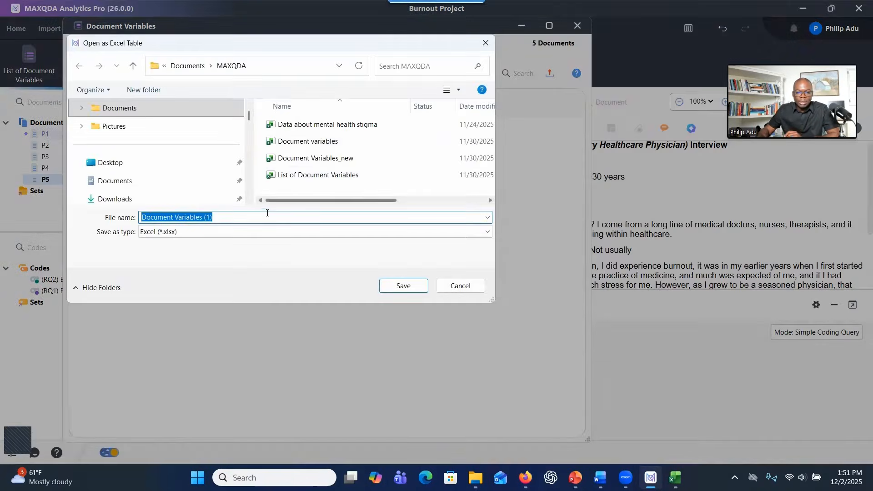
left_click(267, 213)
key("BackSpace")
key("BackSpace")
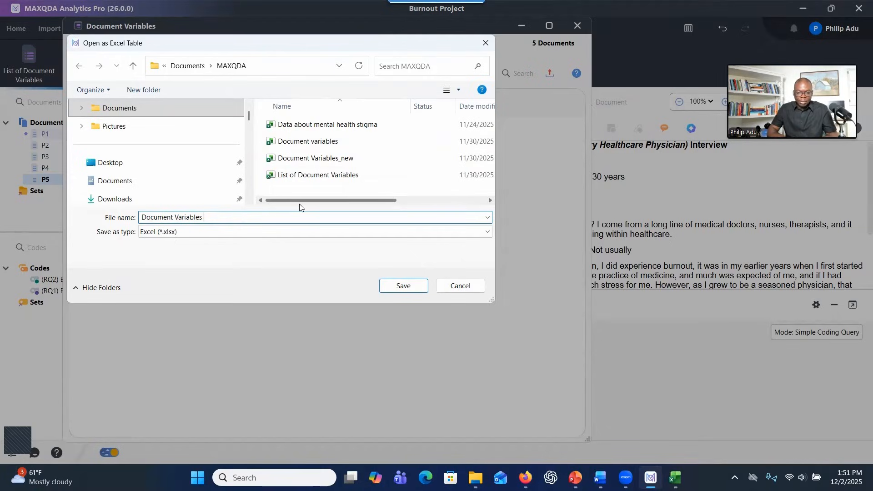
type("_")
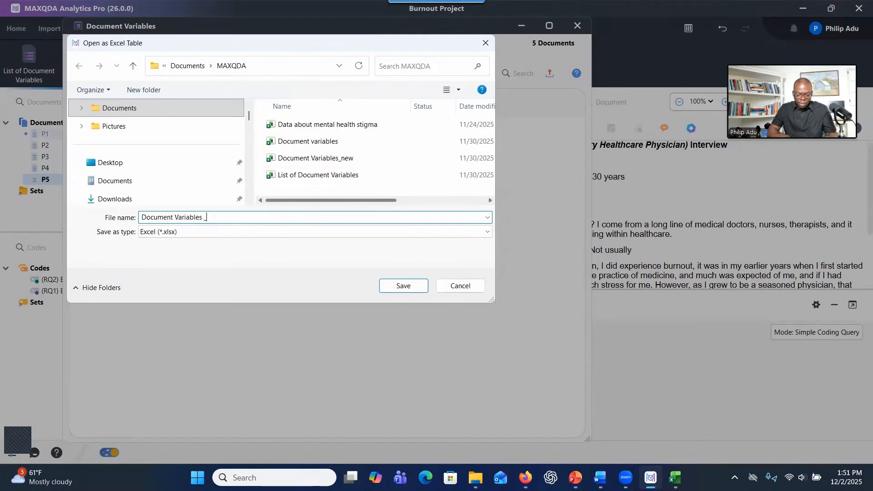
type("Final")
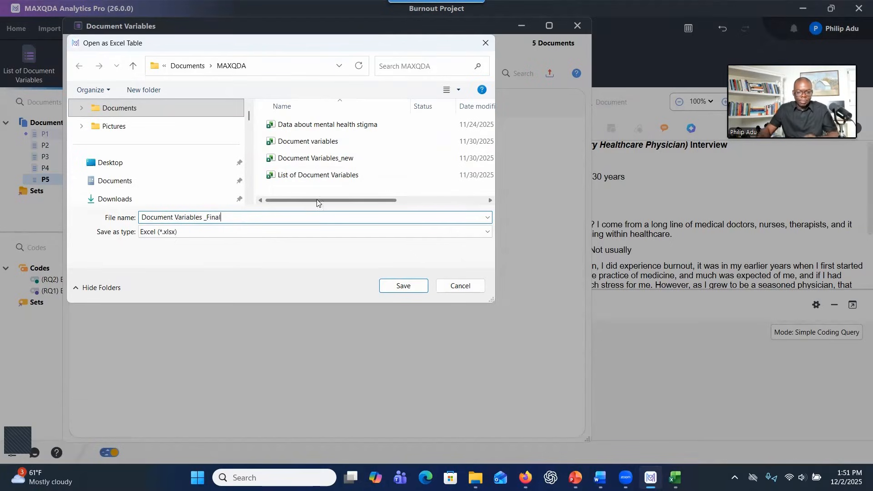
left_click(386, 290)
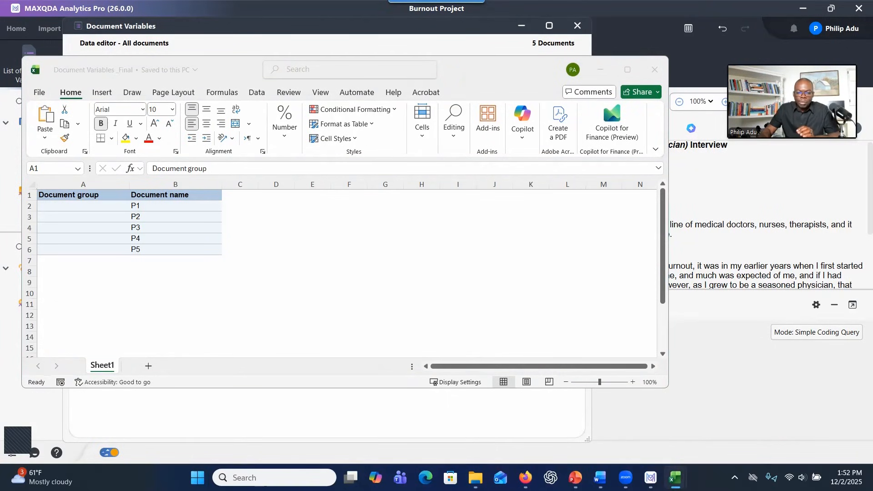
Copy the Age through Ethnicity table from the Participants demographics workbook and paste it into Document Variables _Final starting at cell C1
left_click(675, 477)
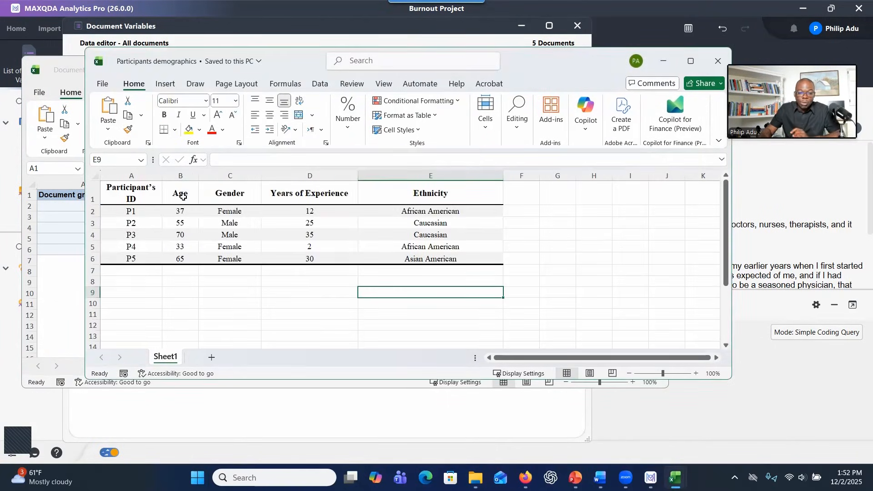
left_click_drag(179, 193, 419, 258)
right_click(311, 235)
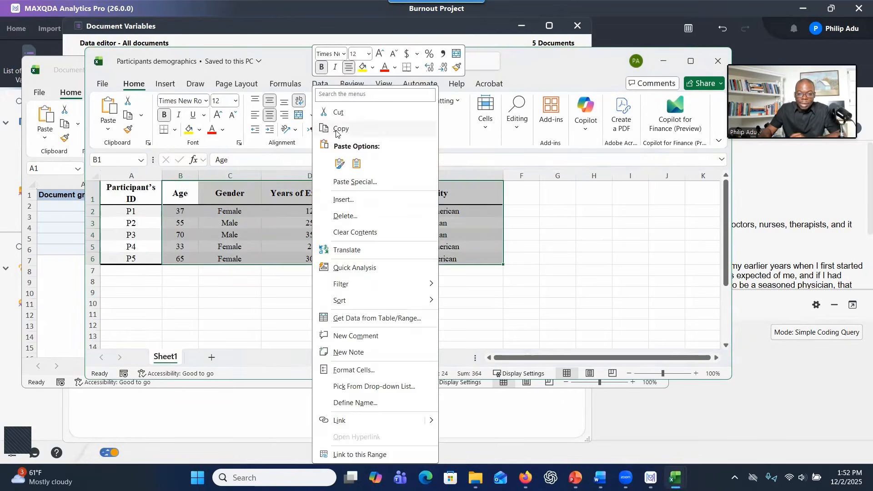
left_click(335, 129)
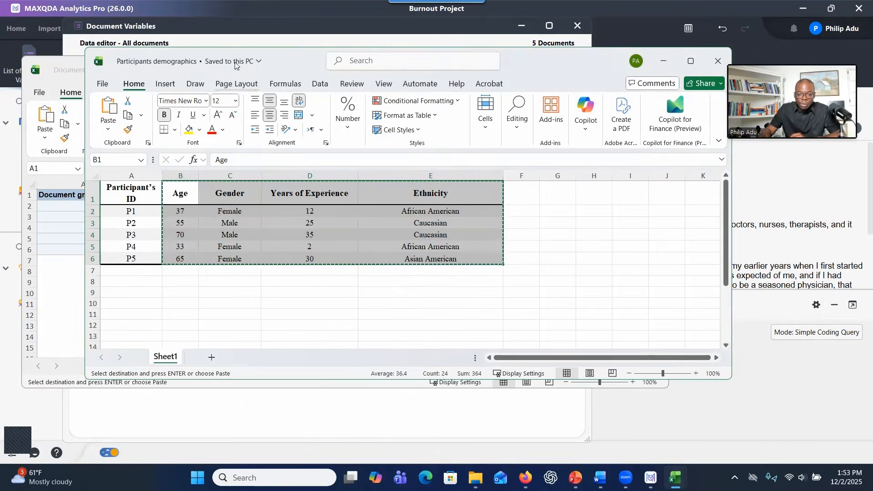
left_click_drag(304, 73, 464, 79)
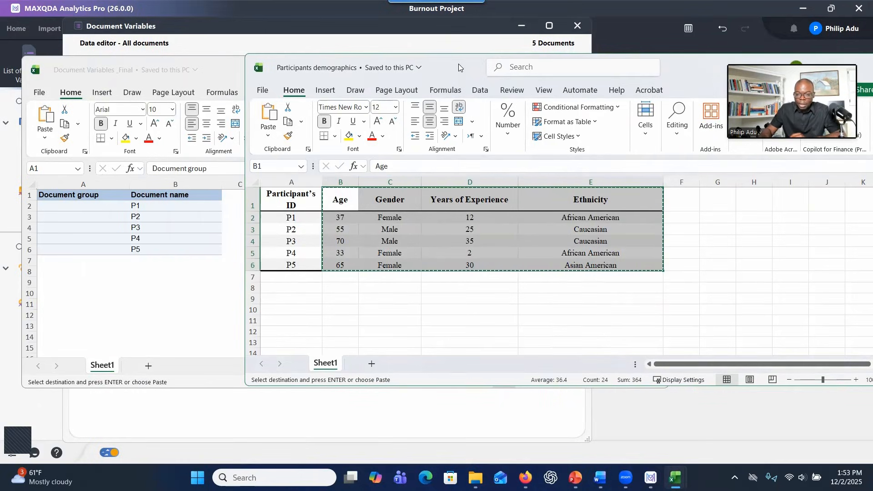
left_click(241, 199)
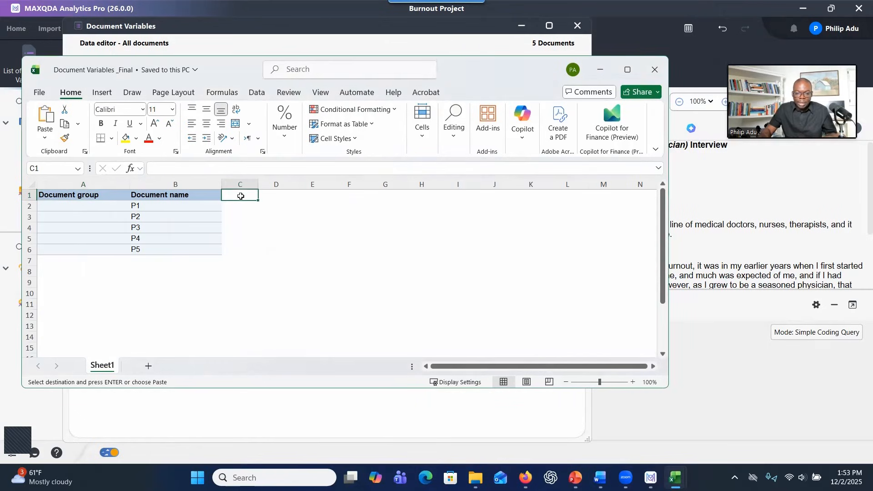
key("ctrl+v")
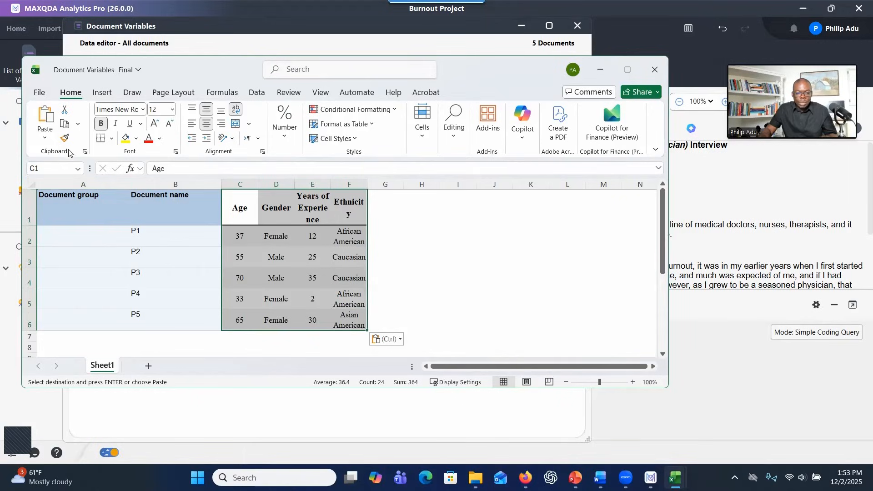
Save the Document Variables _Final workbook to this PC and close it
left_click(40, 92)
left_click(56, 243)
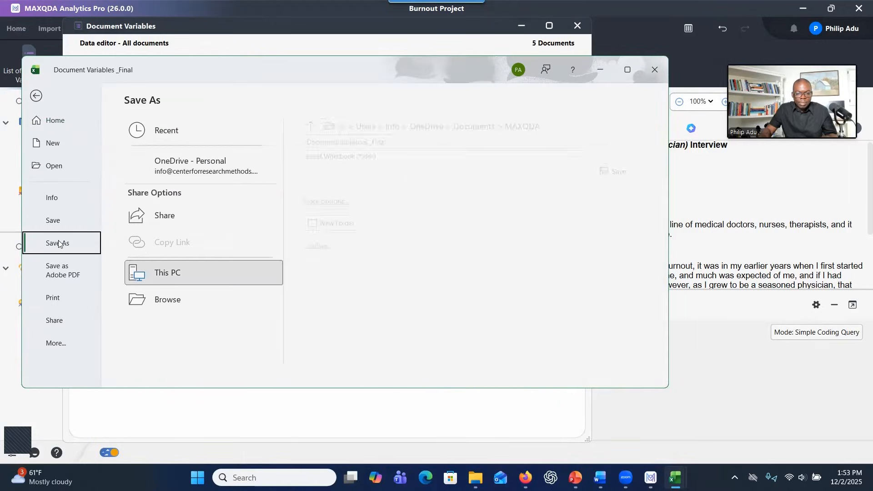
double_click(160, 272)
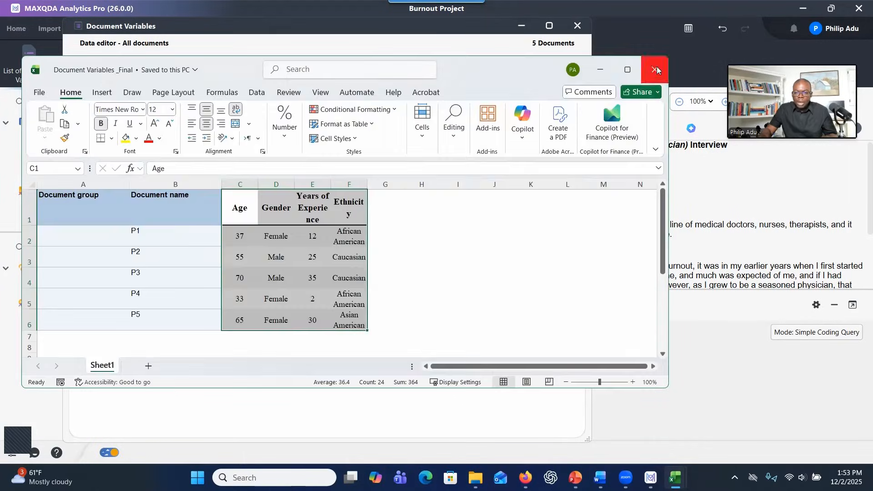
left_click(655, 69)
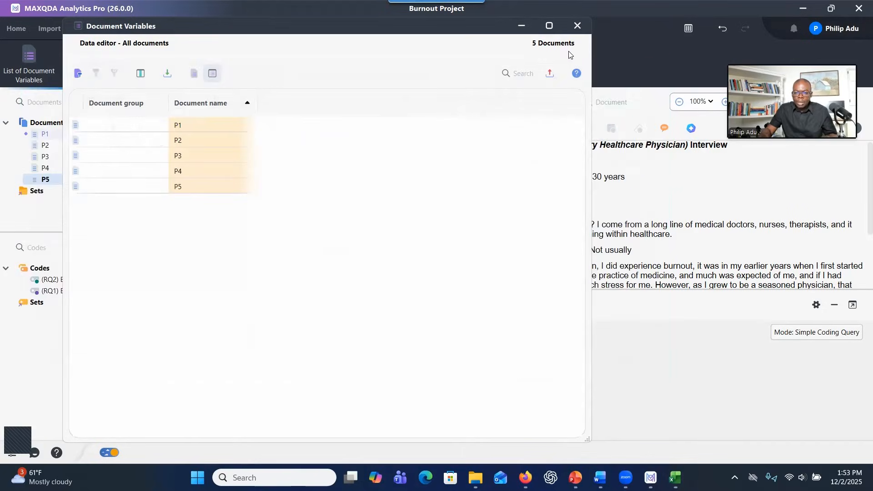
Import Age, Gender, Years of Experience and Ethnicity as new document variables from the Document Variables _Final workbook
left_click(167, 73)
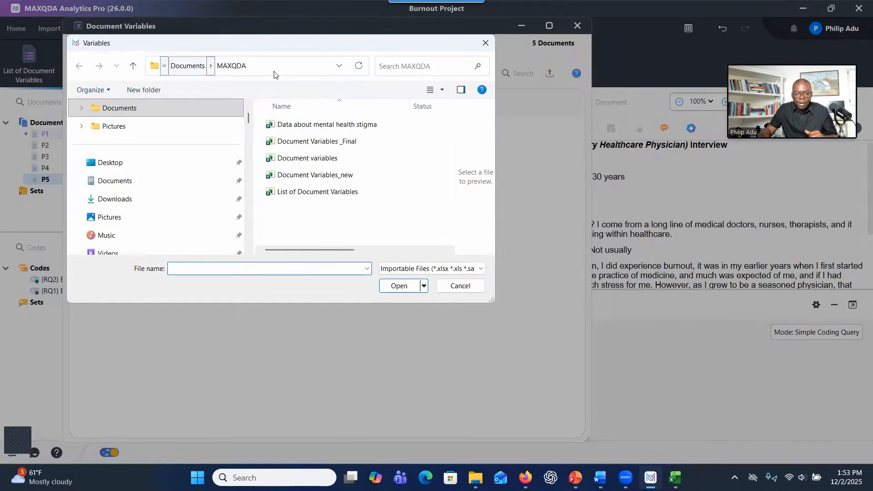
left_click(485, 43)
left_click(164, 74)
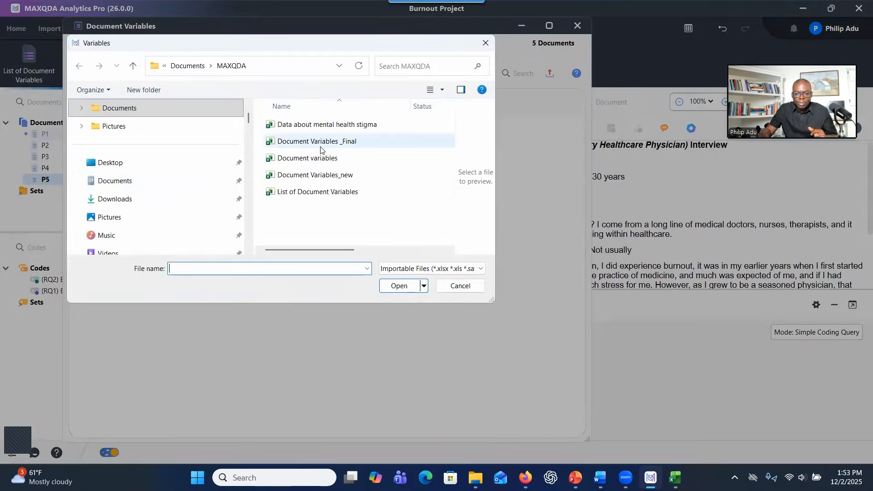
double_click(320, 146)
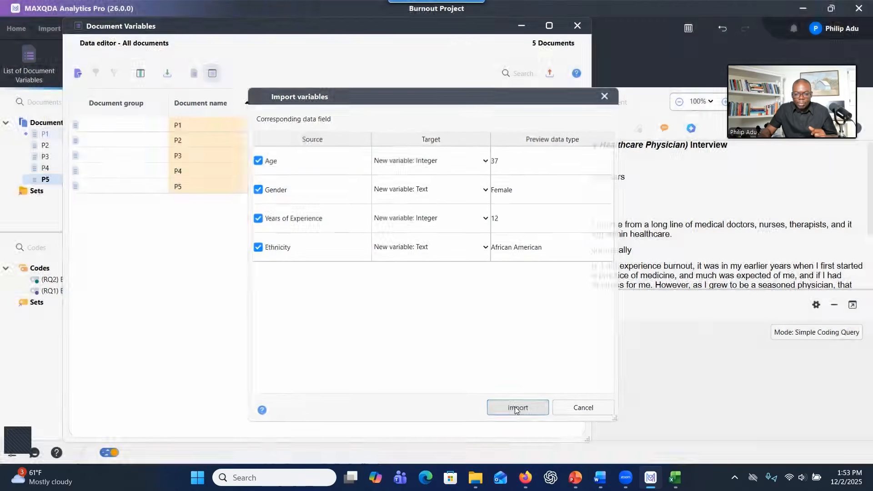
left_click(516, 408)
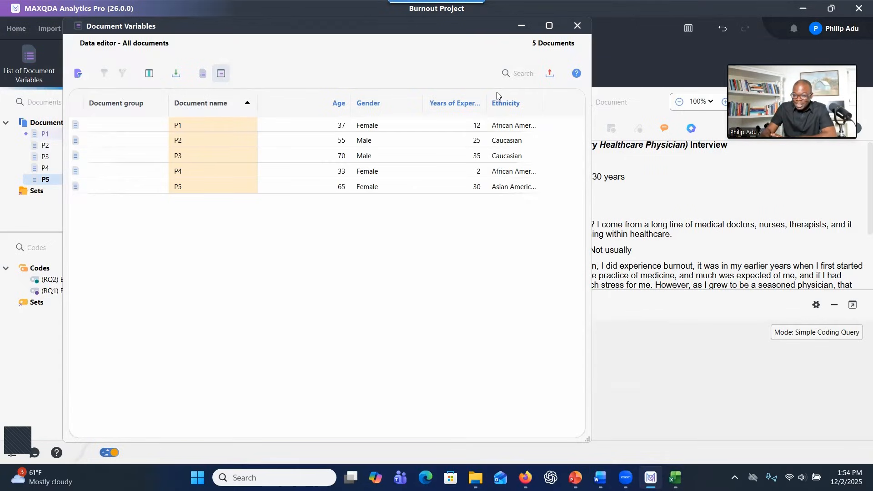
View the data editor's export options, dismiss them and close the Document Variables window
left_click(550, 73)
left_click(566, 53)
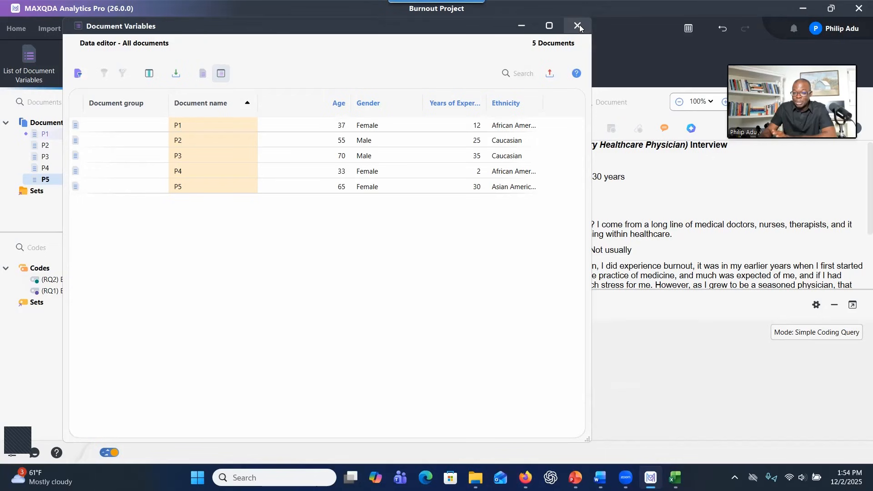
left_click(579, 25)
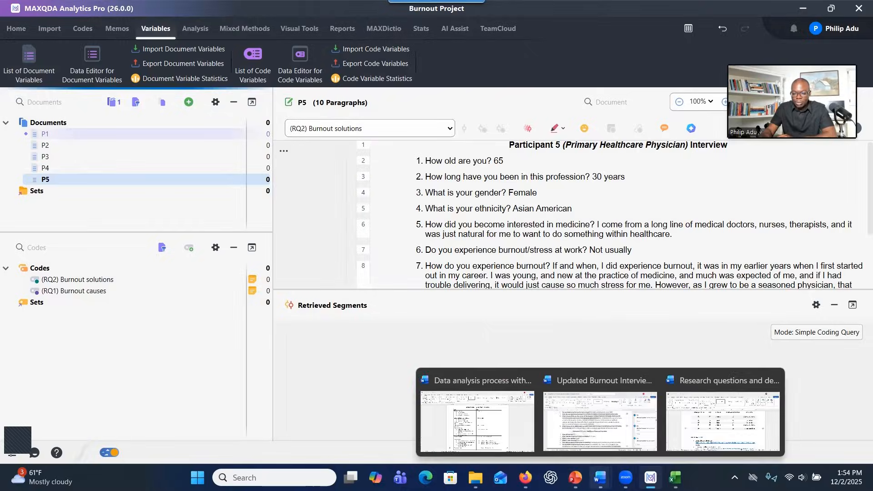
Switch to the Introduction to MAXQDA presentation in PowerPoint and show the Data Coding Process slide
left_click(575, 477)
scroll(91, 383, "down", 1)
left_click(91, 425)
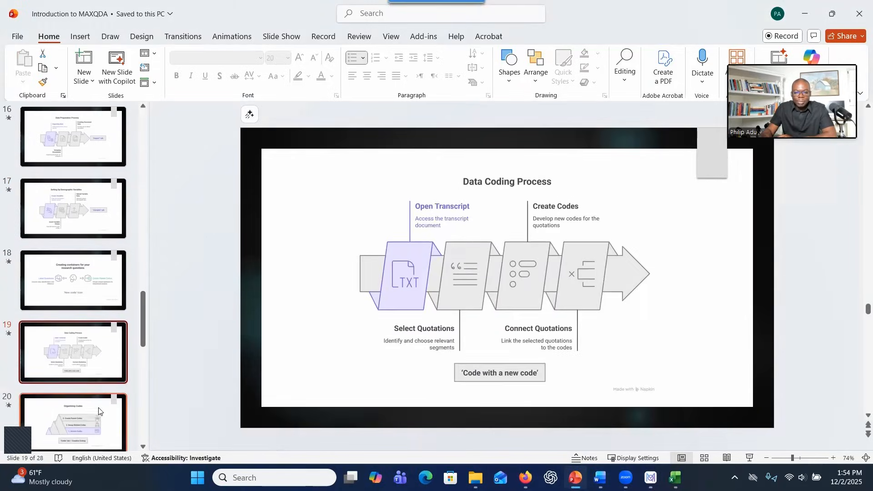
Present the Data Coding Process slide full screen and end the slide show
key("shift+F5")
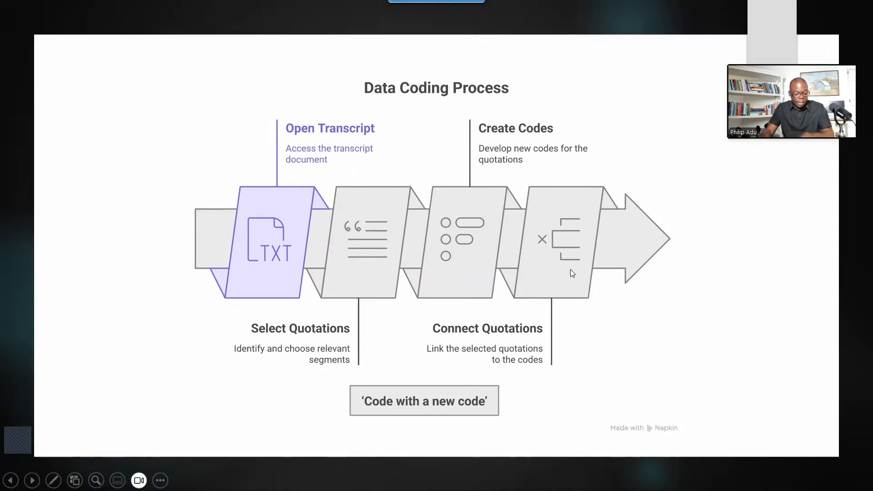
key("Escape")
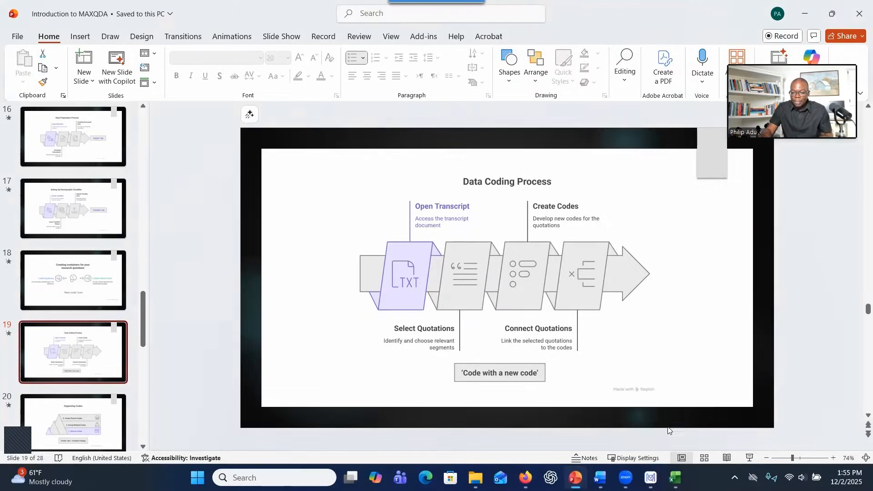
Switch to MAXQDA, open transcript P1 and enlarge the document area above Retrieved Segments
left_click(650, 477)
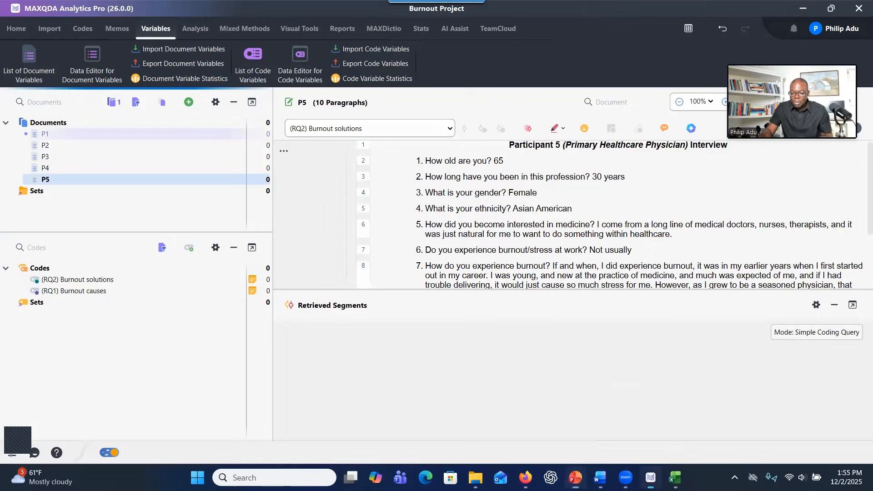
double_click(140, 137)
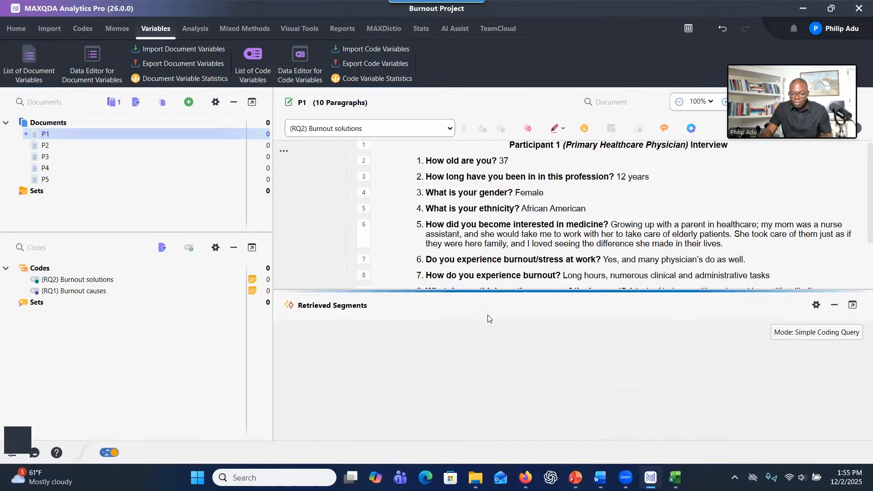
left_click_drag(486, 296, 500, 388)
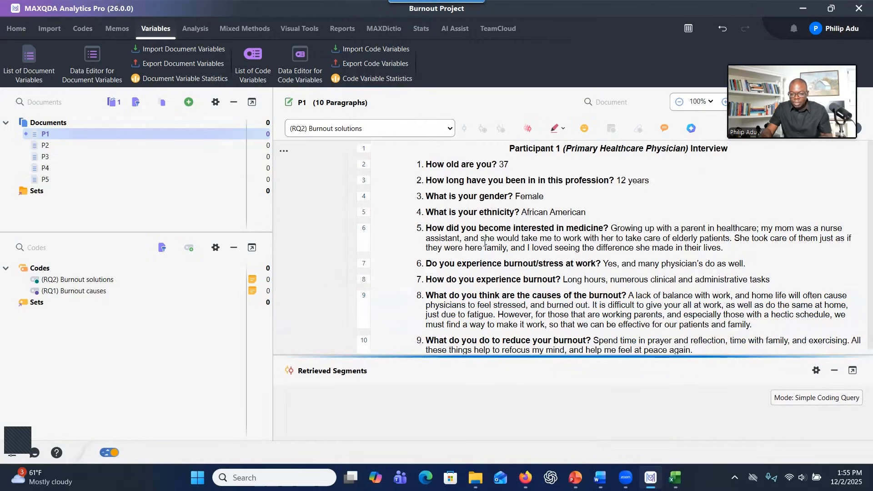
scroll(481, 232, "down", 1)
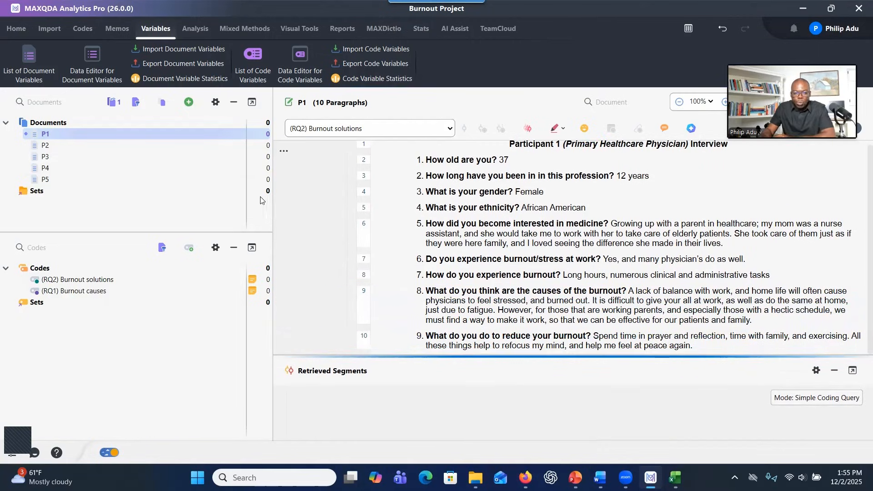
Review participant 1's answer on how they became interested in medicine, highlighting the text and clearing the selection
left_click_drag(617, 223, 712, 246)
left_click(600, 478)
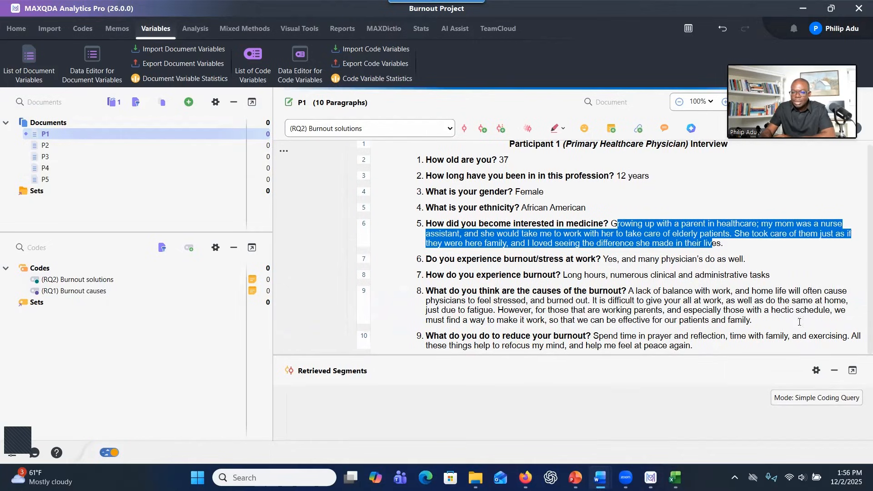
left_click(608, 279)
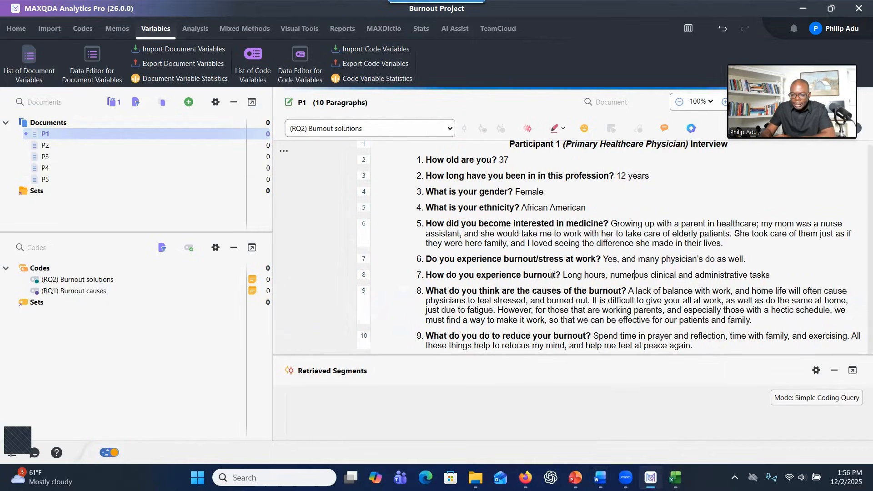
Create the code Having 'long hours' under (RQ1) Burnout causes and assign P1's phrase "Long hours" in paragraph 8 to it
left_click_drag(563, 276, 604, 277)
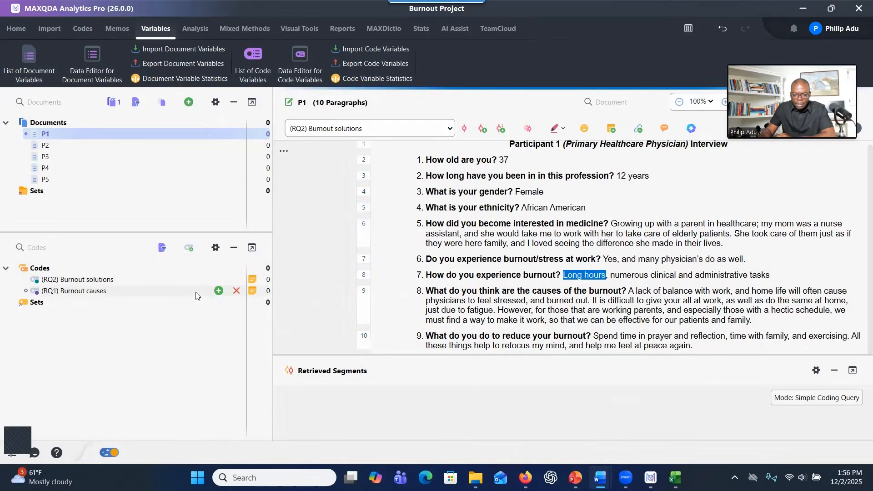
left_click(219, 291)
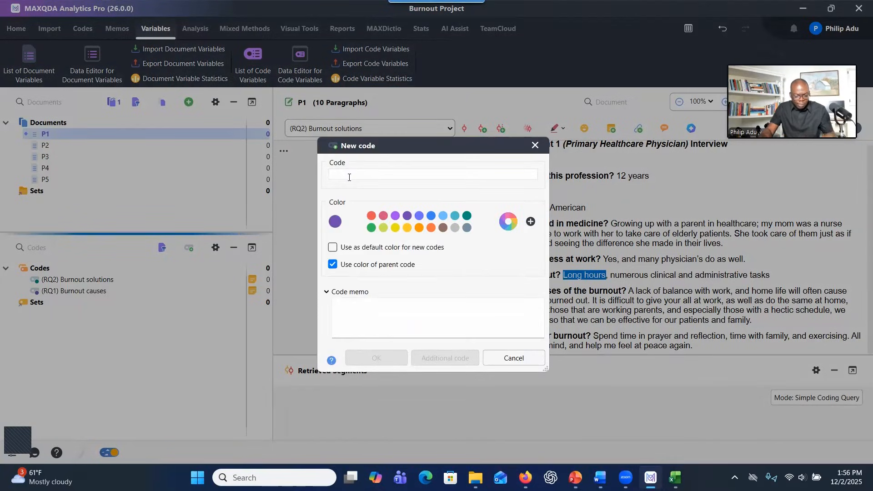
type("Having 'long hours'")
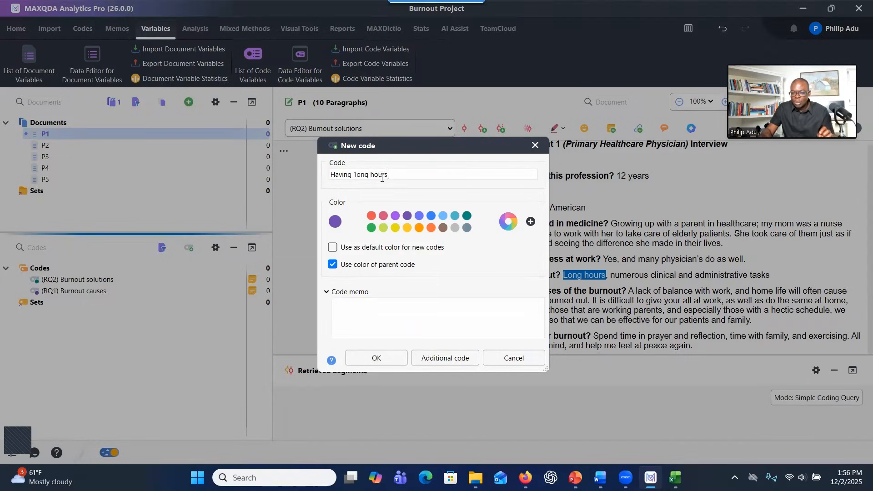
left_click_drag(387, 183, 331, 184)
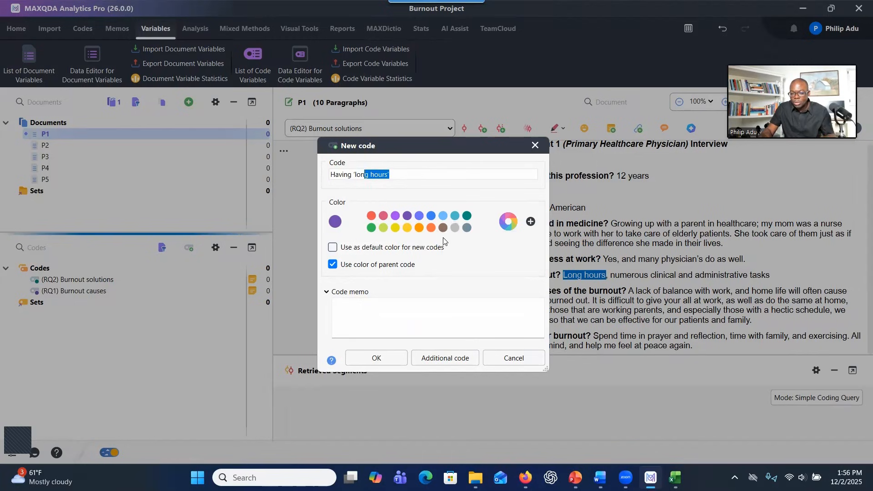
left_click(365, 314)
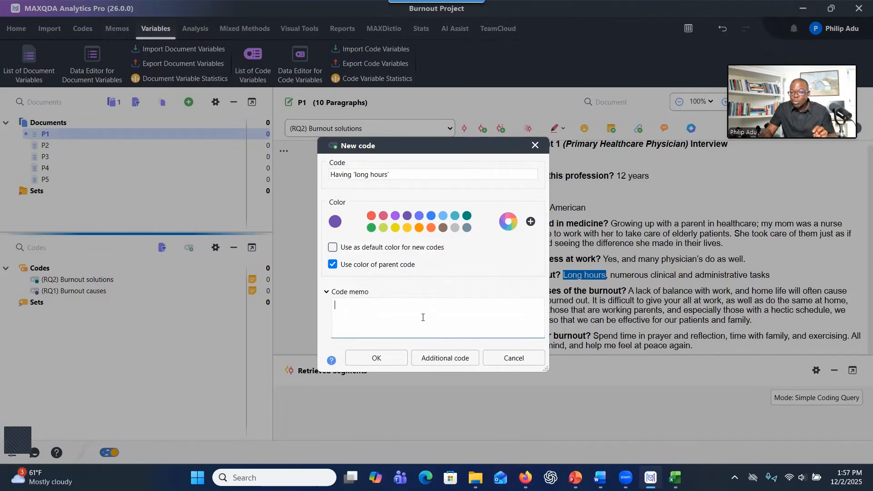
left_click_drag(403, 172, 323, 176)
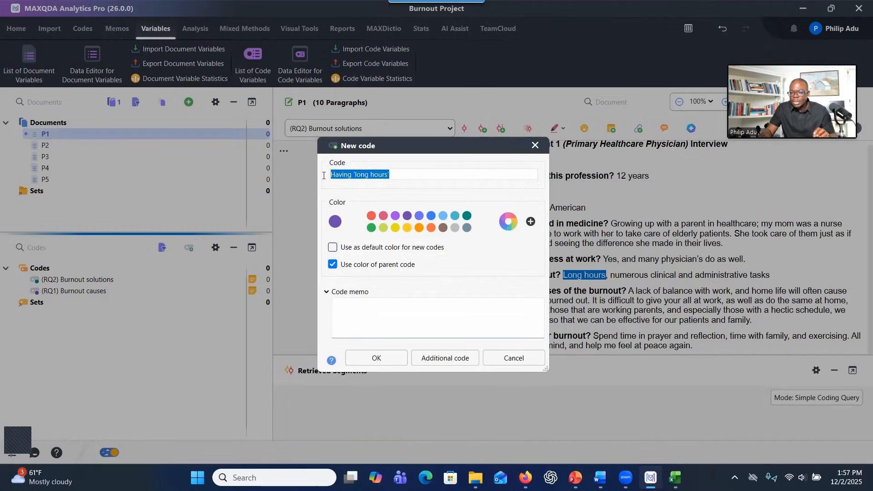
left_click(363, 312)
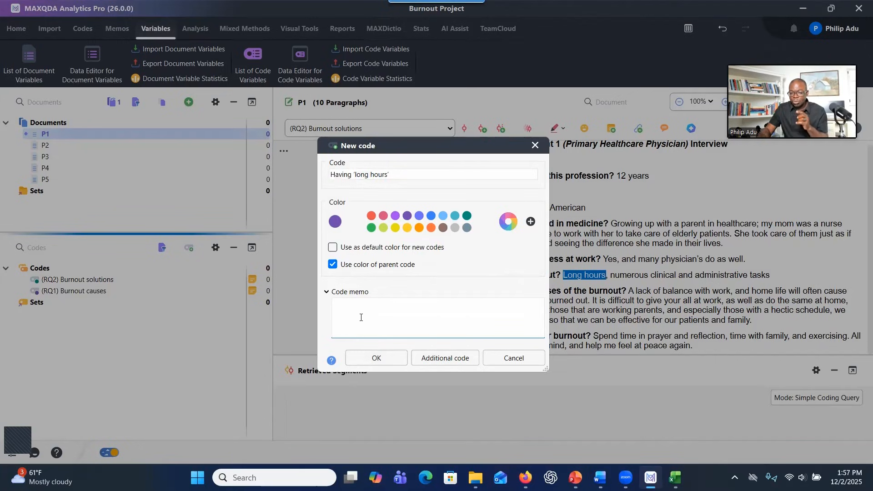
left_click(359, 360)
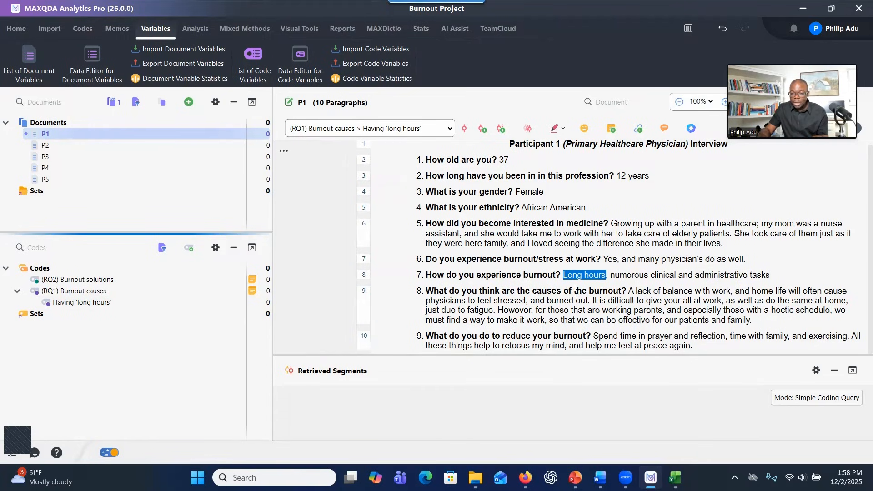
left_click_drag(575, 275, 200, 301)
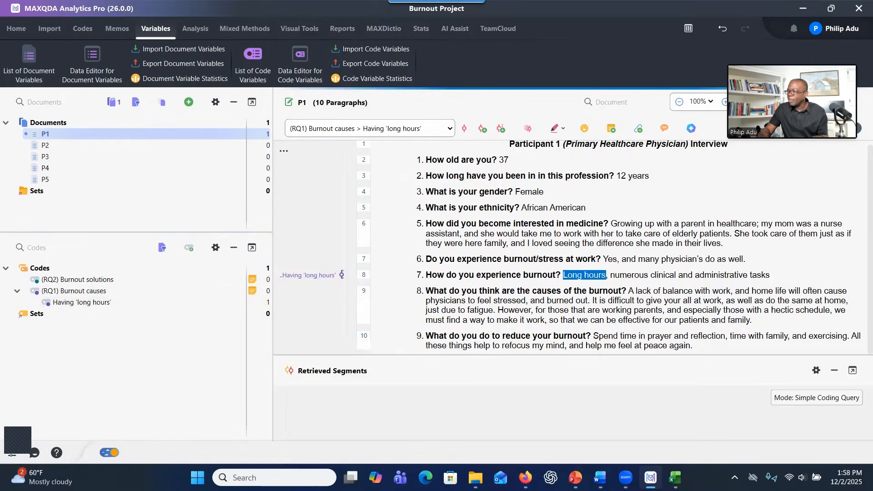
key("alt+Tab")
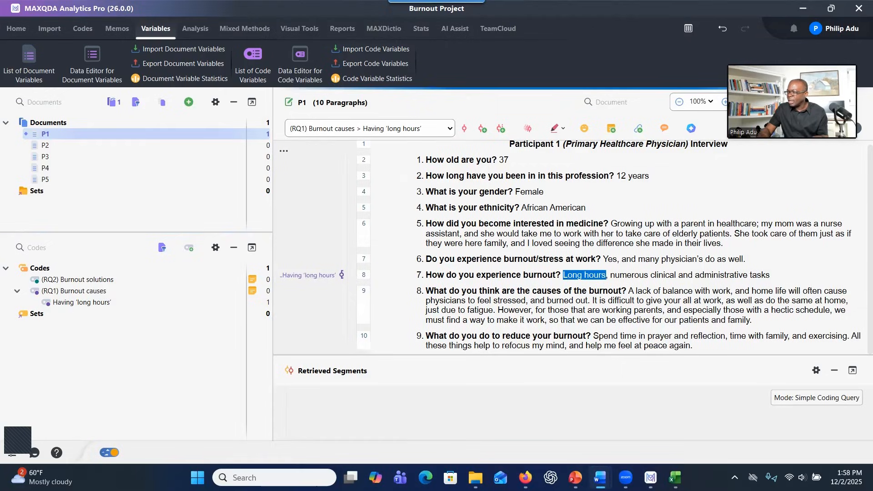
Create the code Having numerous work-related tasks under (RQ1) Burnout causes and assign P1's phrase "numerous clinical and administrative tasks" to it
left_click(611, 276)
left_click_drag(612, 276, 779, 280)
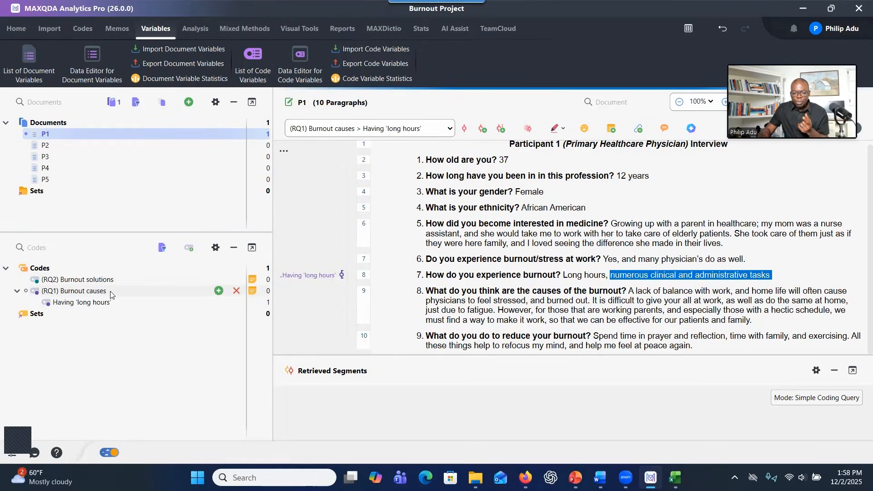
left_click(218, 291)
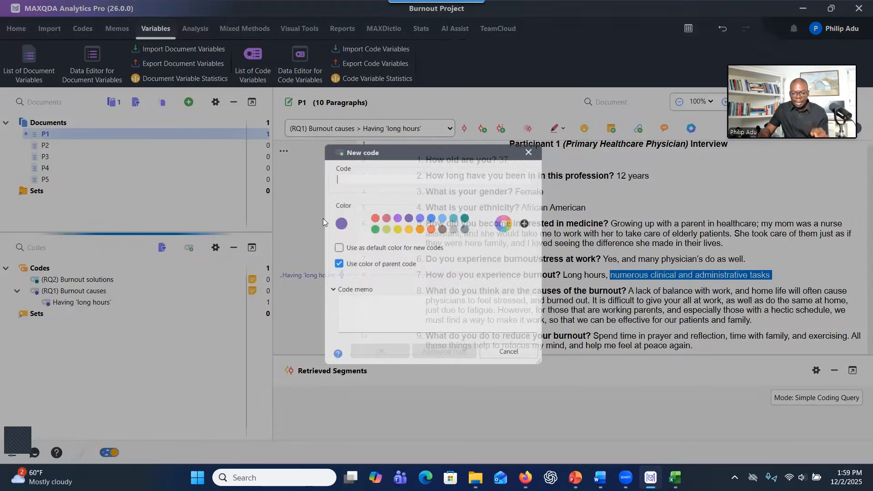
type("Having numerous work-related tasks")
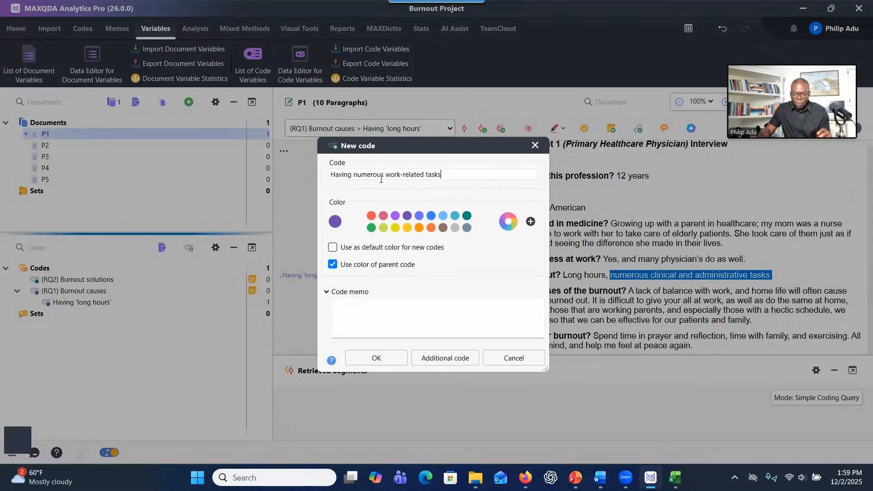
left_click(350, 316)
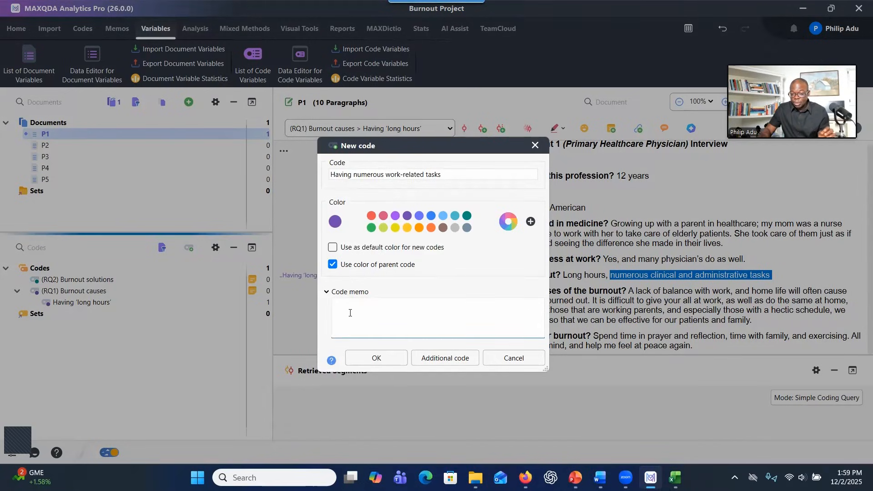
left_click(359, 357)
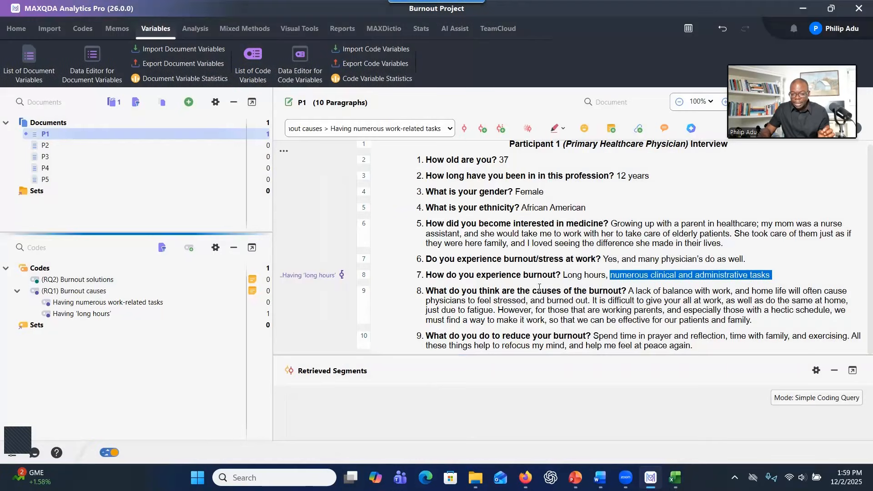
left_click_drag(567, 283, 199, 302)
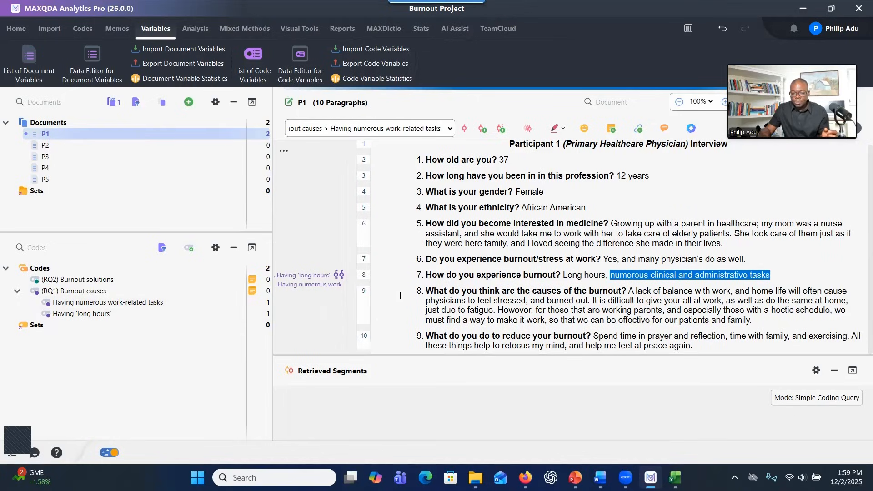
Examine participant 1's answer about the causes of burnout by highlighting most of it
left_click_drag(633, 291, 666, 323)
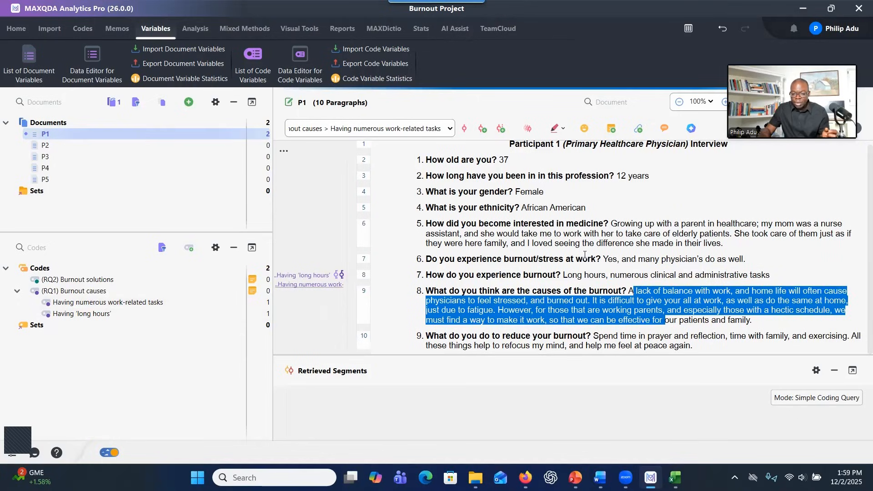
key("alt+Tab")
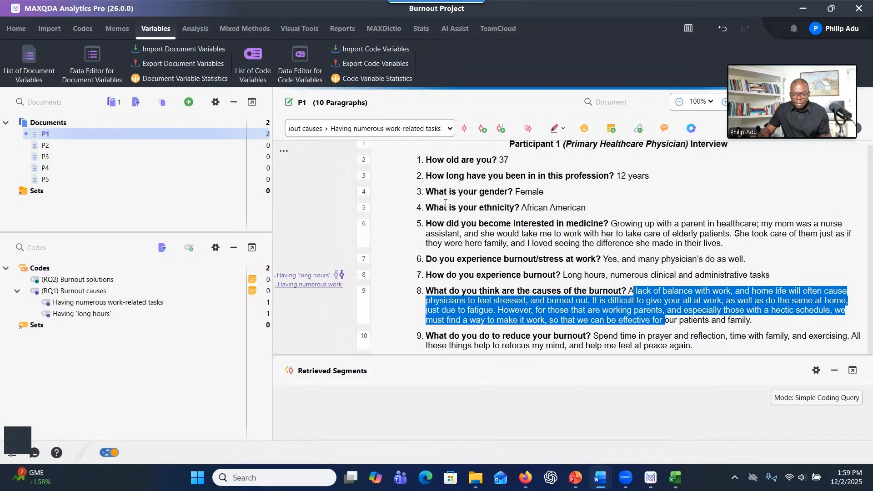
Create the code Engaging in meditation under (RQ2) Burnout solutions and assign P1's phrase "Spend time in prayer and reflection" to it
left_click_drag(595, 335, 724, 334)
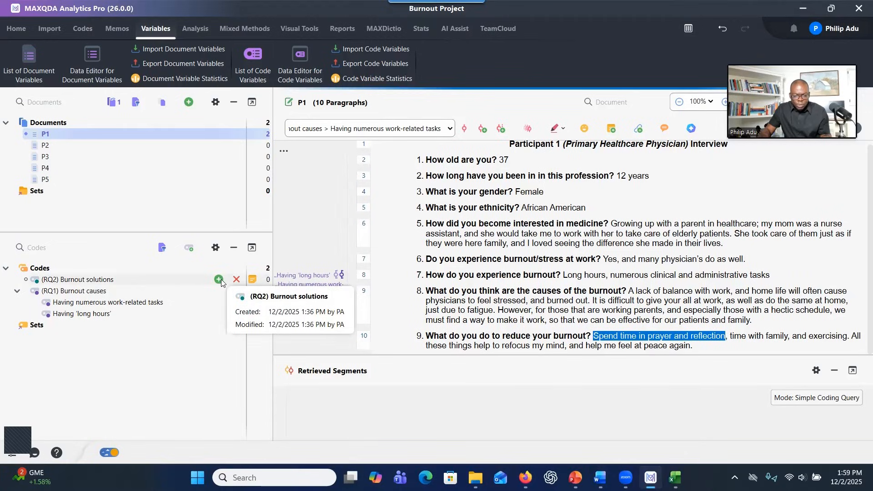
left_click(216, 280)
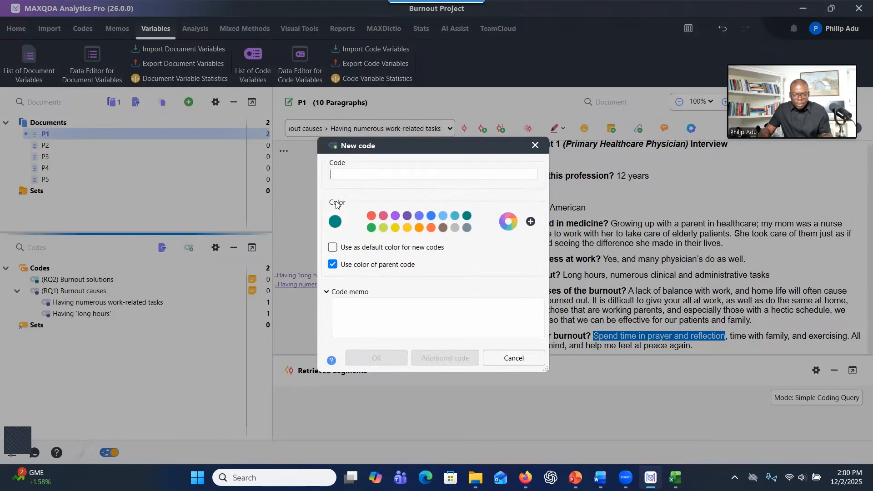
type("Engaging in meditation")
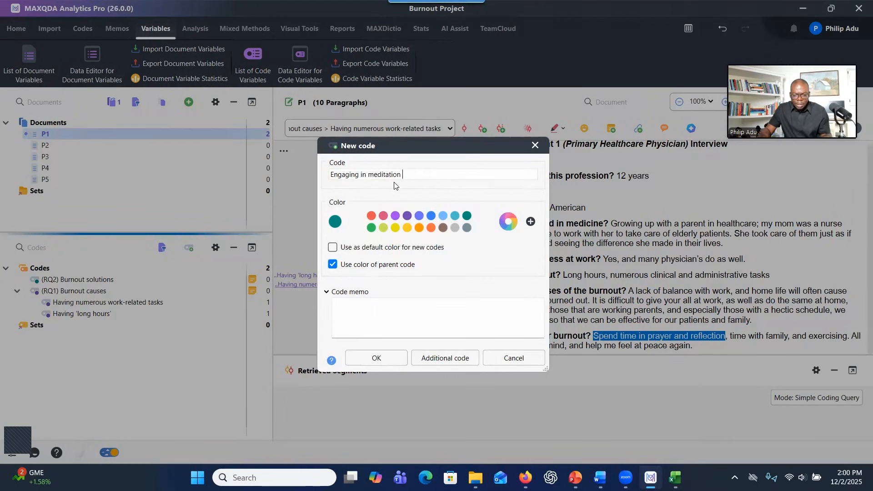
left_click(375, 357)
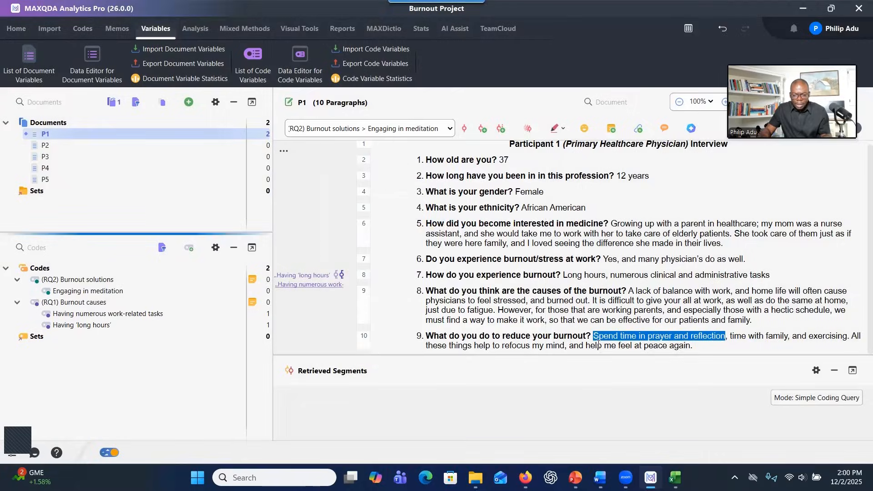
left_click_drag(610, 335, 213, 293)
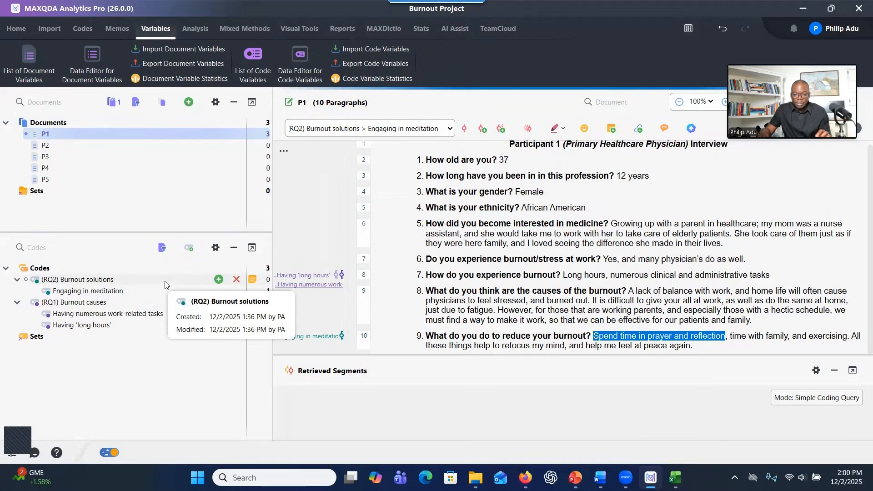
right_click(132, 280)
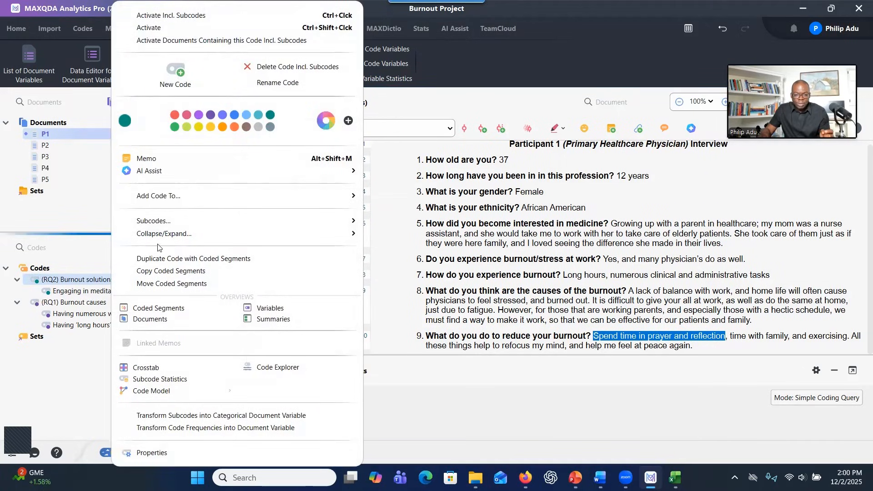
left_click(176, 71)
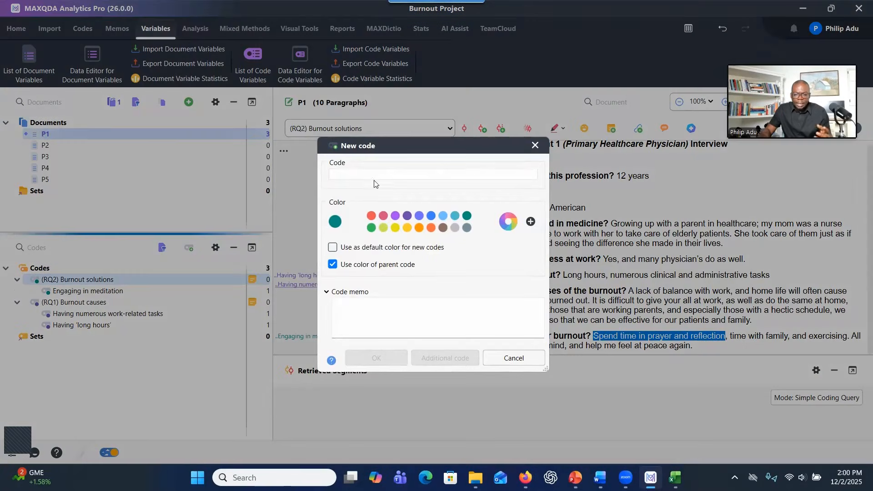
left_click(535, 146)
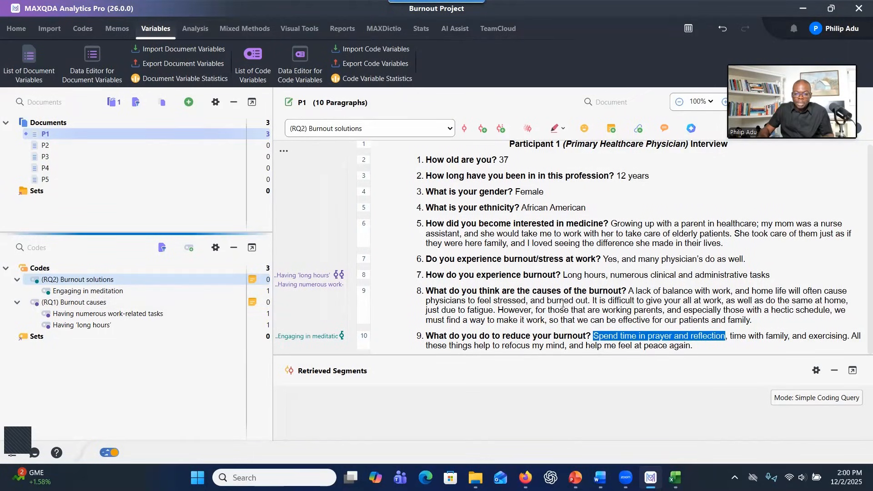
Open transcript P2 for coding
double_click(100, 145)
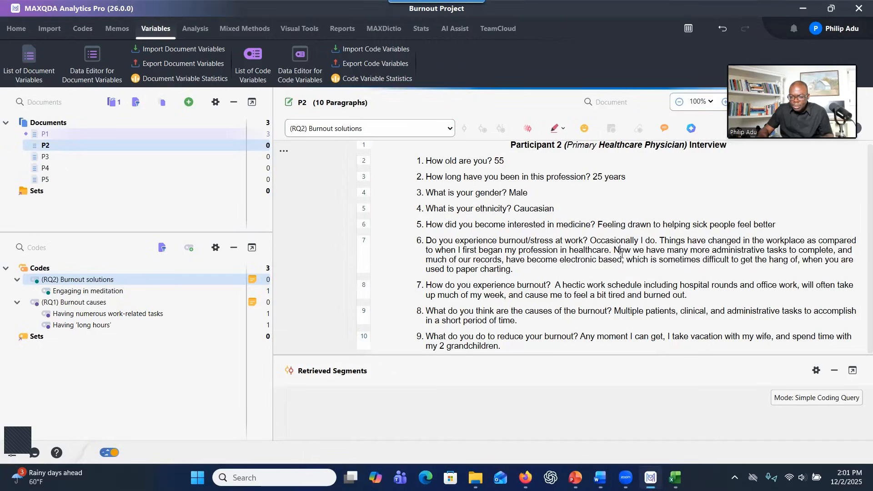
Assign P2's passage from "Now we have many more administrative tasks" through "electronic based" to the code Having numerous work-related tasks
left_click_drag(617, 249, 623, 259)
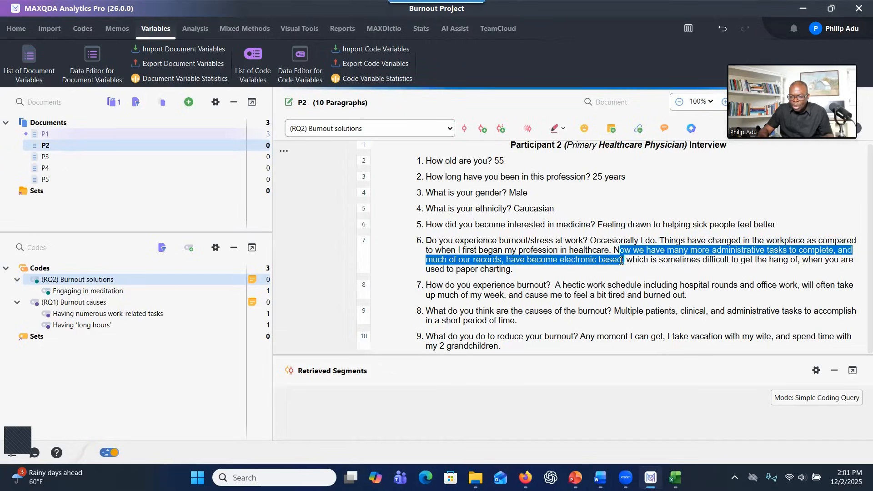
left_click(612, 259)
left_click_drag(615, 249, 623, 259)
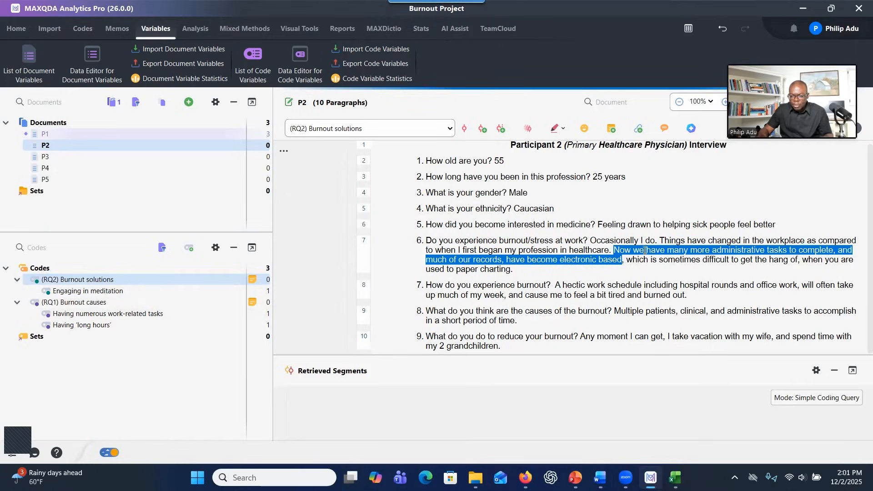
left_click_drag(645, 250, 203, 317)
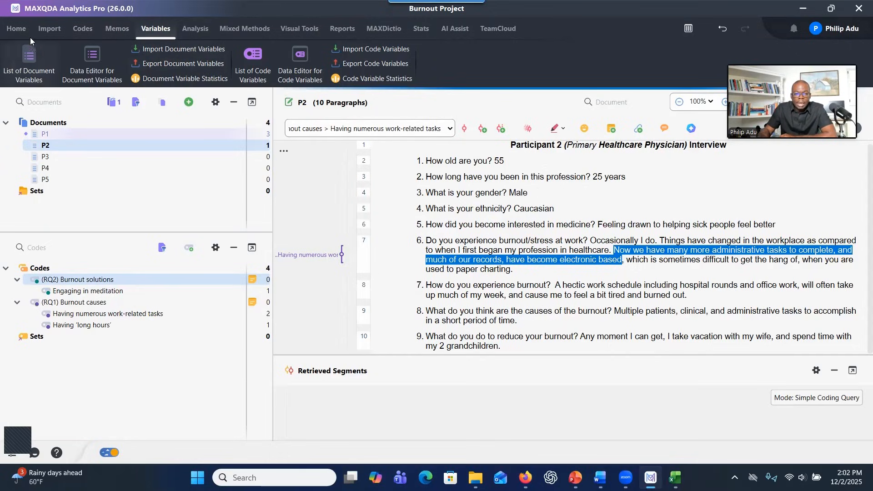
Open the recent project Burnout Project_Part 1 and accept its automatic backup to the default folder
left_click(19, 29)
left_click(50, 68)
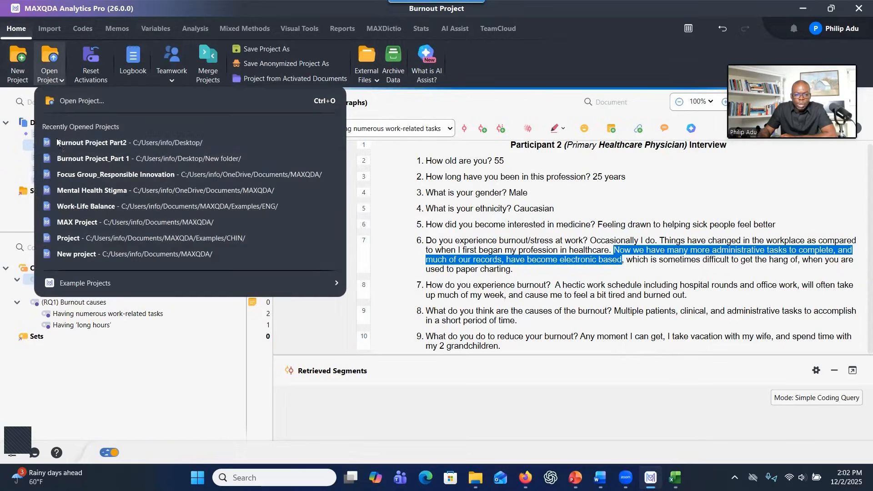
left_click(100, 159)
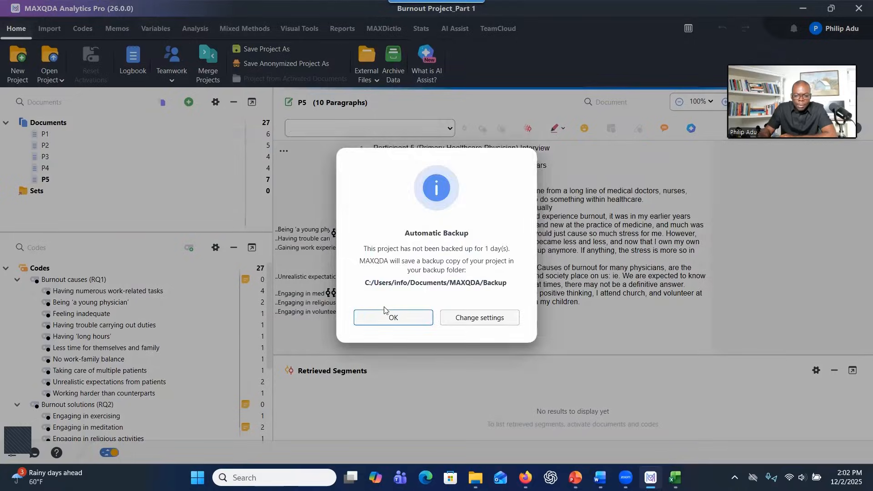
left_click(391, 318)
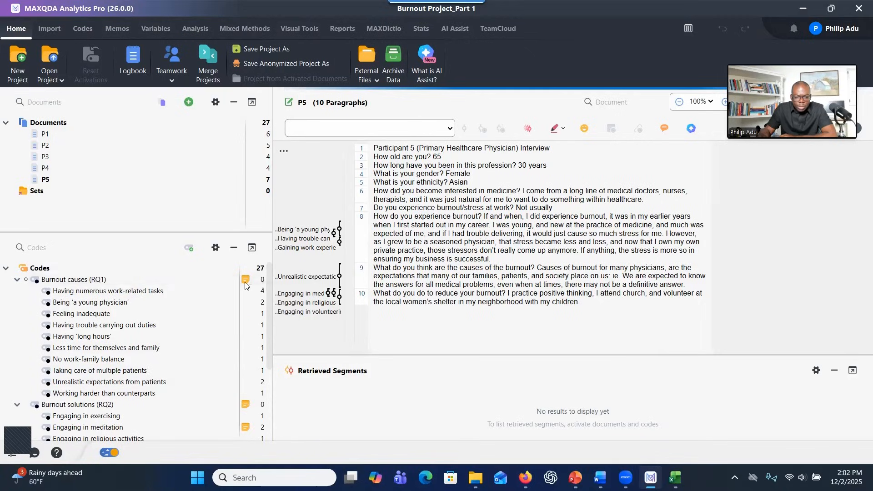
Collapse the anchor codes Burnout causes (RQ1) and Burnout solutions (RQ2), and expand Burnout causes (RQ1) again to review its codes
left_click(17, 280)
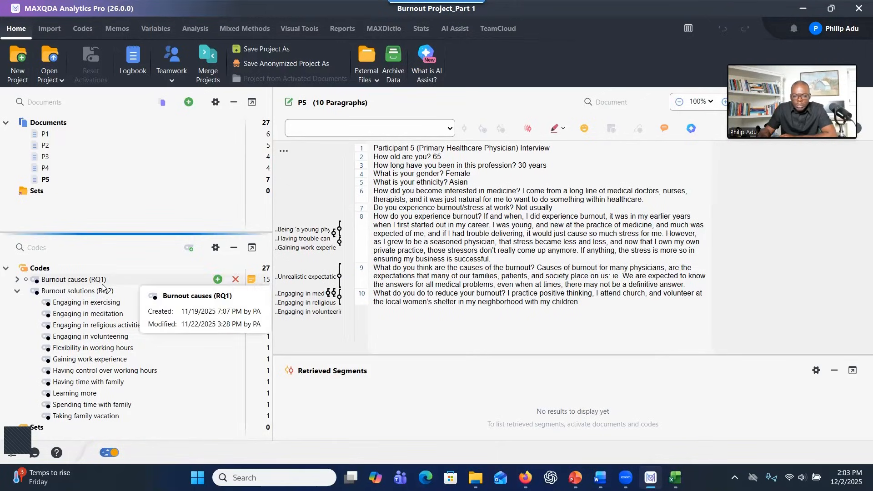
left_click(17, 291)
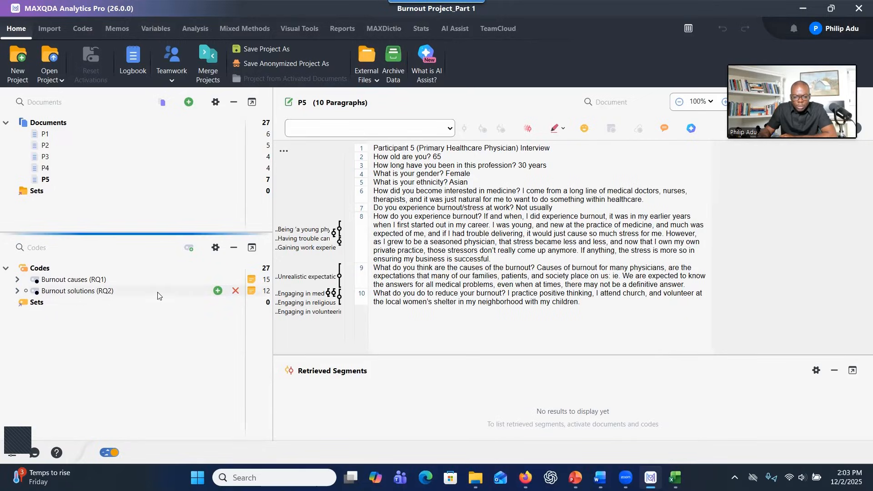
left_click(16, 280)
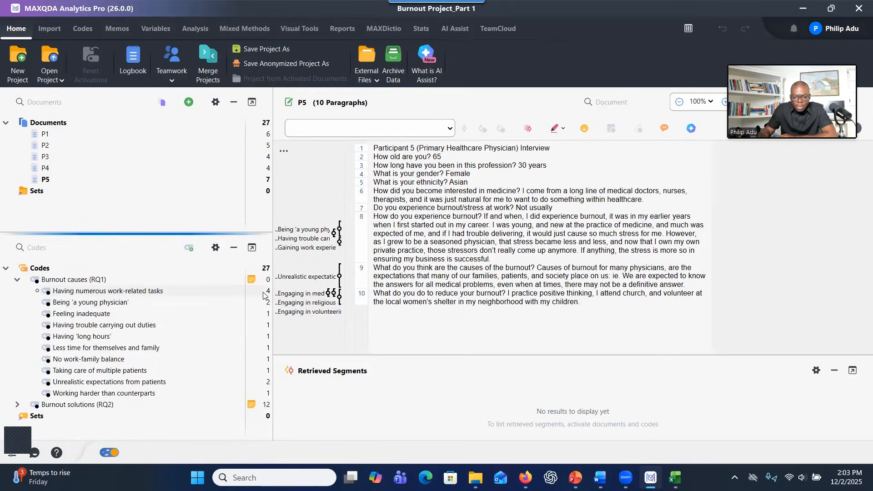
Open the coded segments of Having numerous work-related tasks under Burnout causes (RQ1) and view the first two P2 segments
left_click(183, 292)
double_click(183, 292)
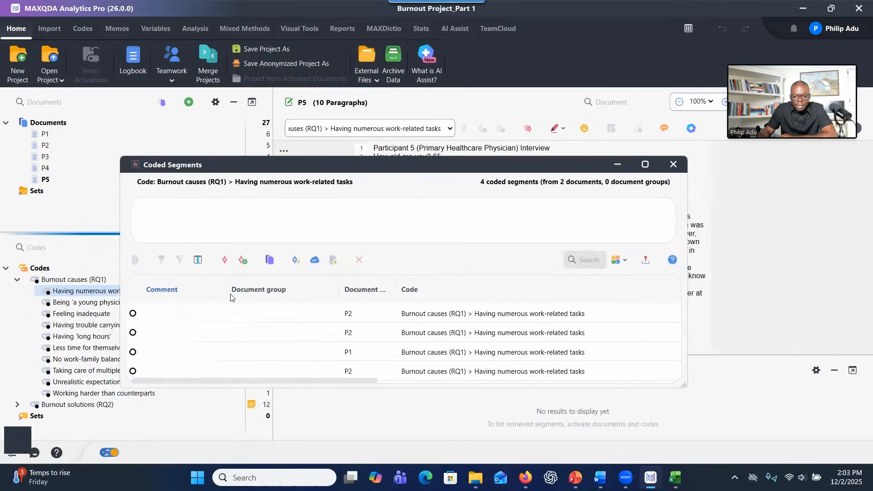
left_click(457, 324)
left_click(443, 317)
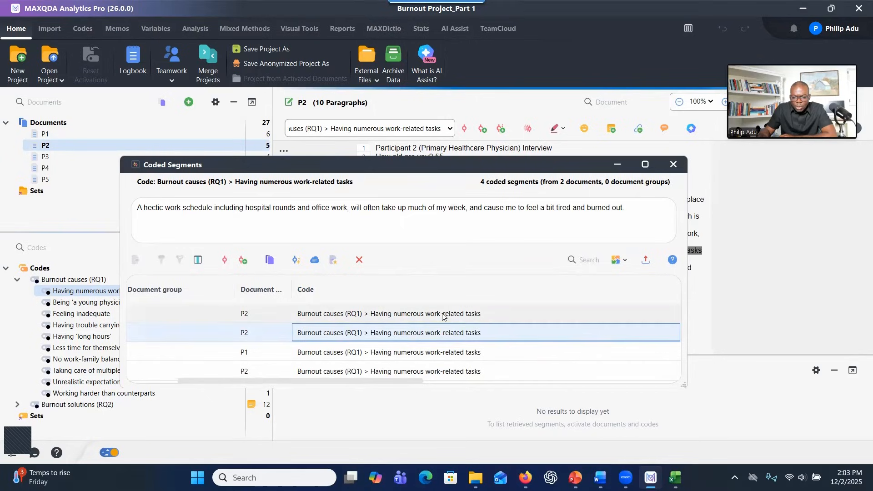
Review the P1 and P2 segments coded with "Having numerous work-related tasks", then close the coded segments overview
left_click(367, 352)
left_click(318, 334)
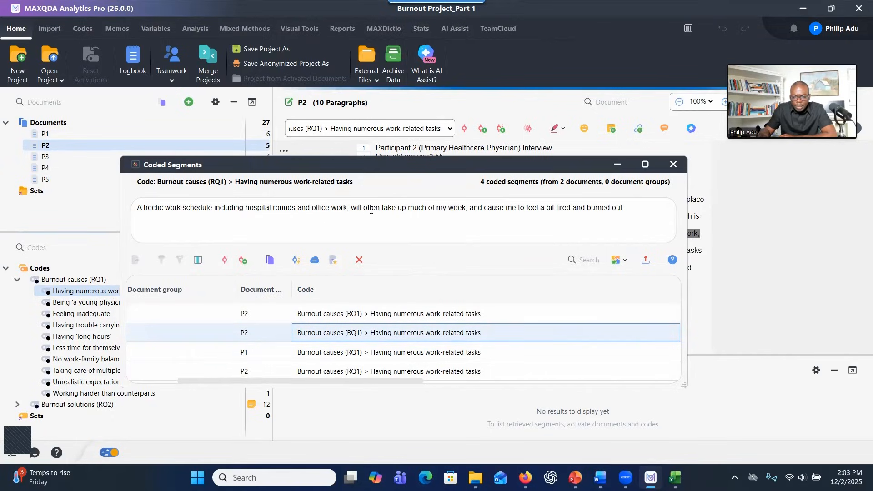
left_click(361, 369)
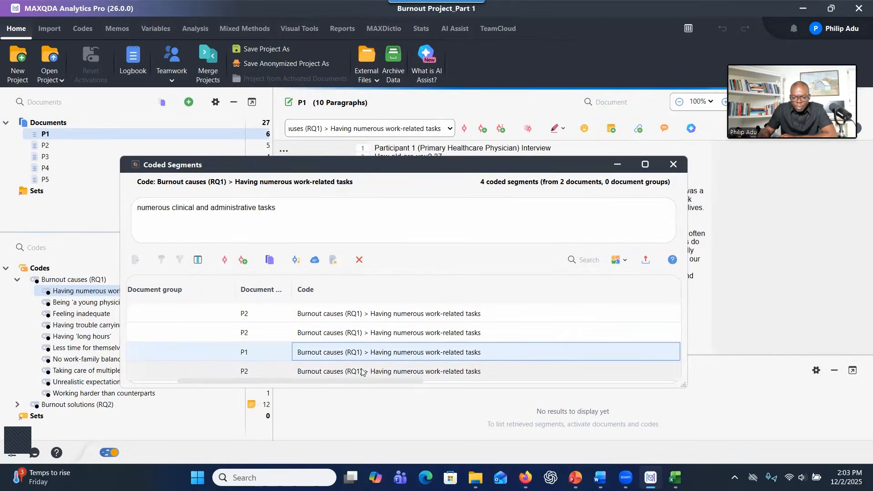
left_click(673, 164)
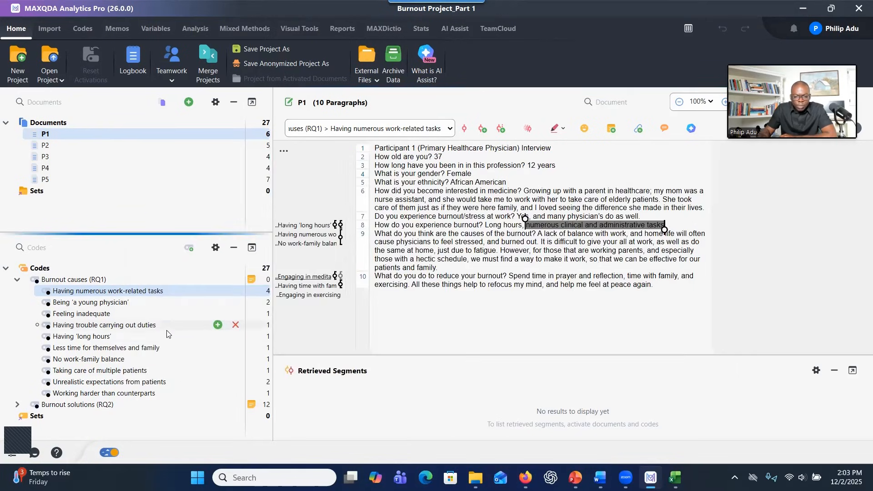
Open the coded segments of "Unrealistic expectations from patients" and read the full P5 quotation
left_click(150, 385)
double_click(151, 385)
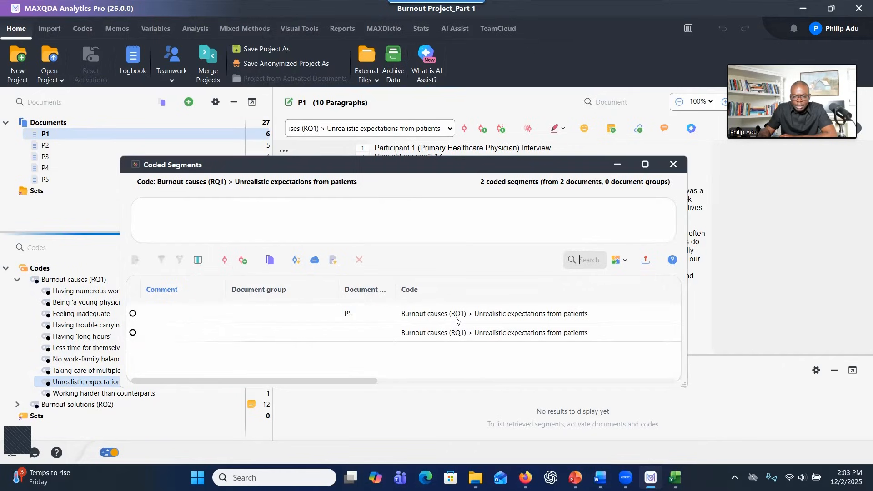
left_click(456, 321)
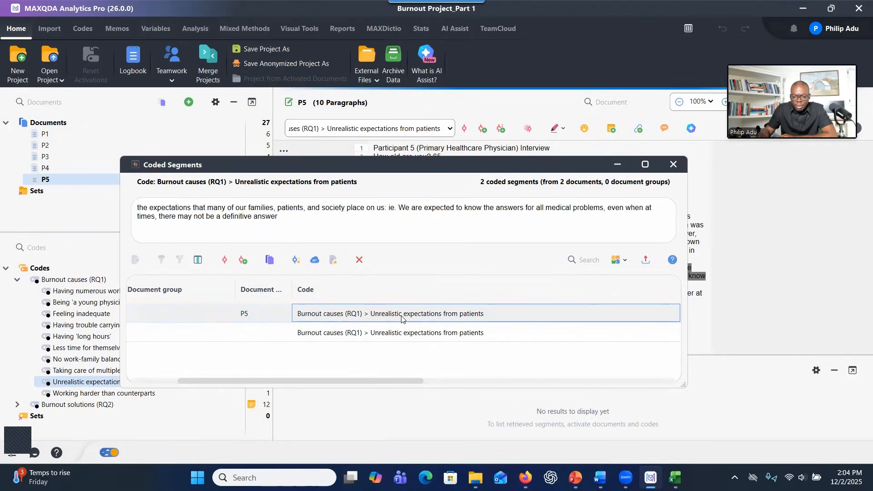
left_click_drag(250, 210, 148, 208)
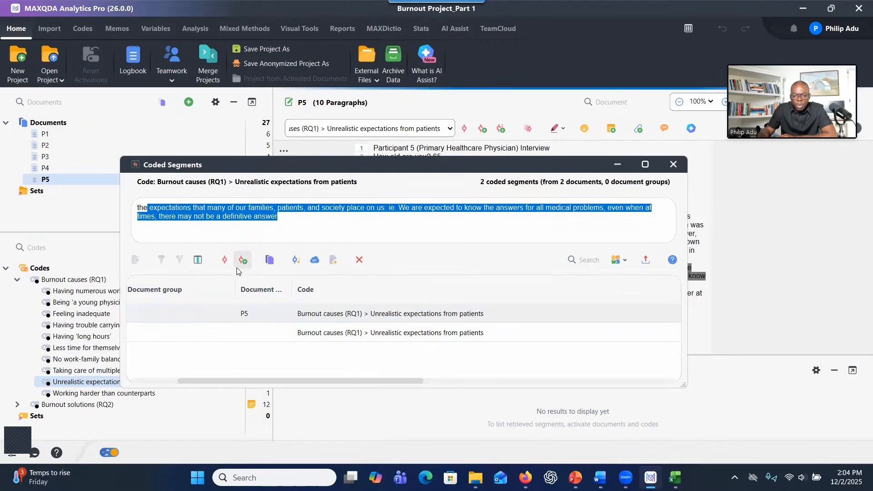
left_click(176, 215)
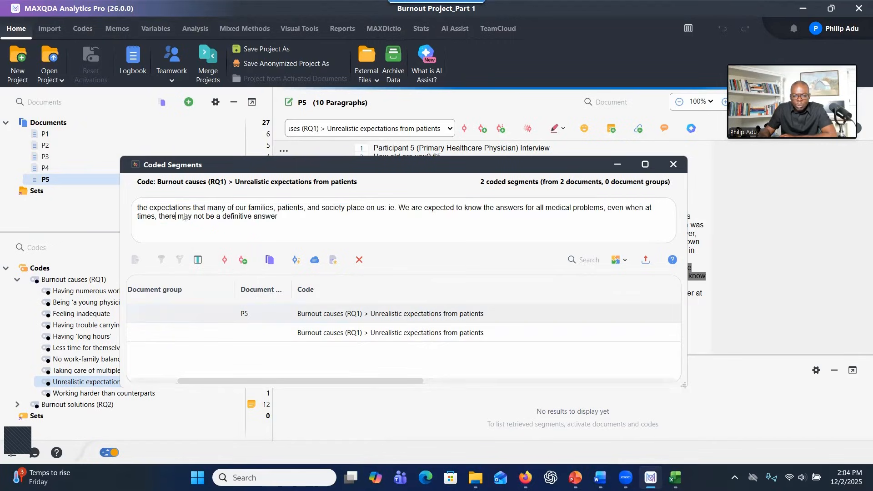
left_click_drag(140, 206, 299, 228)
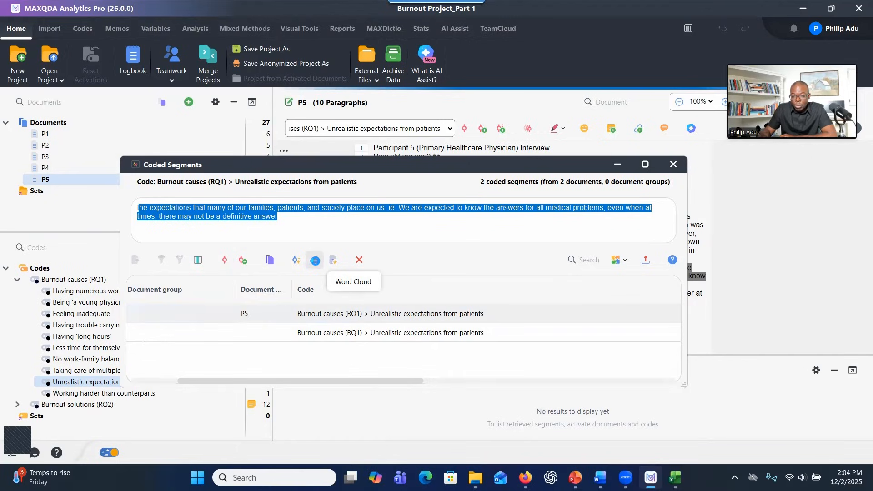
Create a word cloud from the coded segment on patients' unrealistic expectations, view it, then close it and the segments overview
left_click(323, 259)
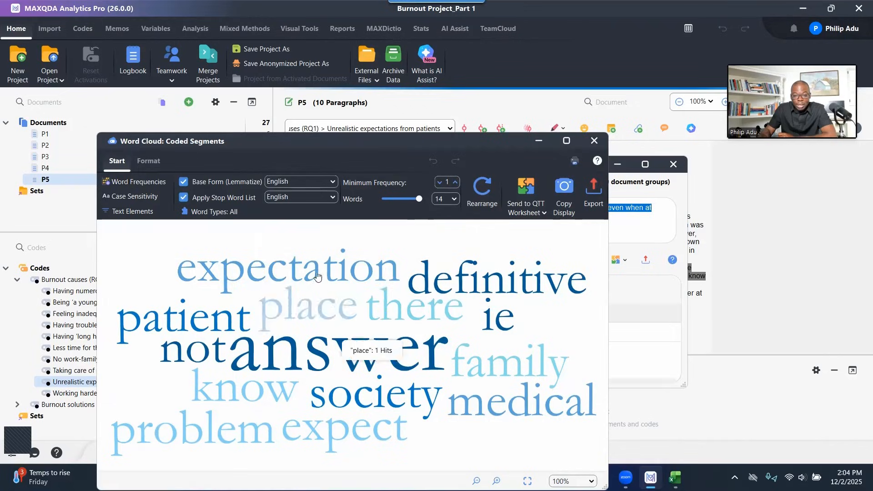
left_click(638, 259)
left_click(643, 203)
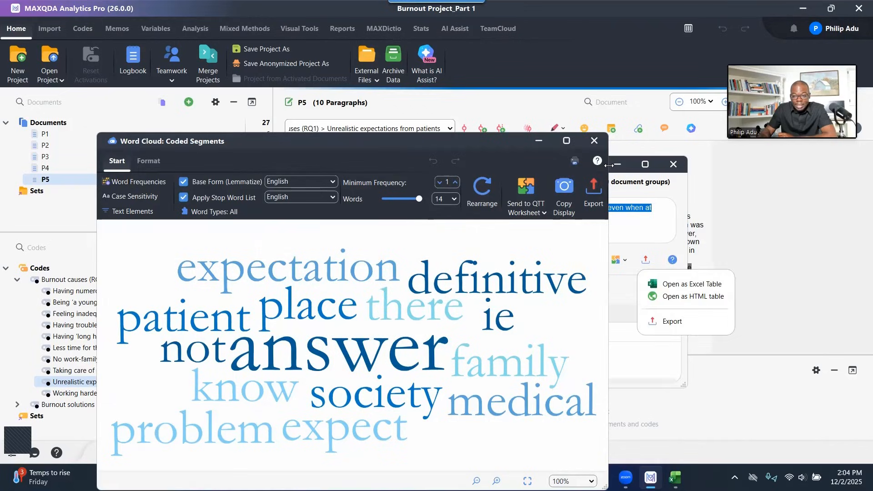
left_click(594, 142)
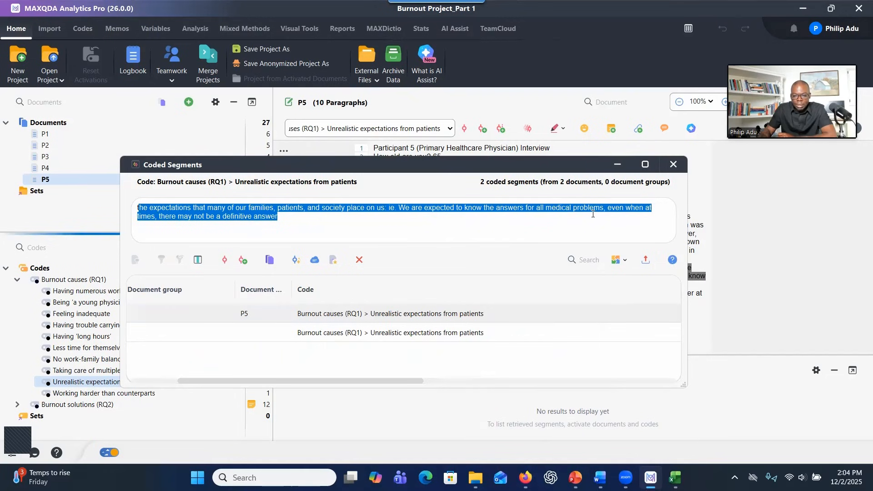
left_click(673, 165)
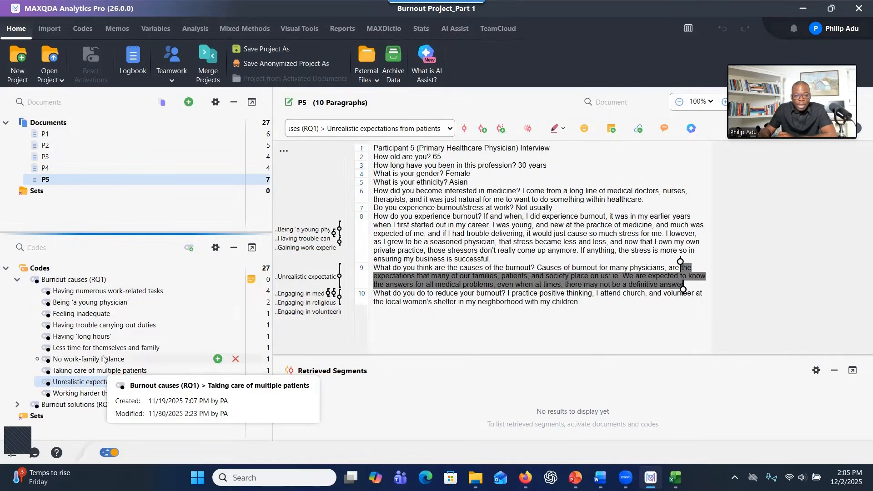
Activate all five documents, P1 to P5, for segment retrieval
left_click(25, 134)
left_click(26, 146)
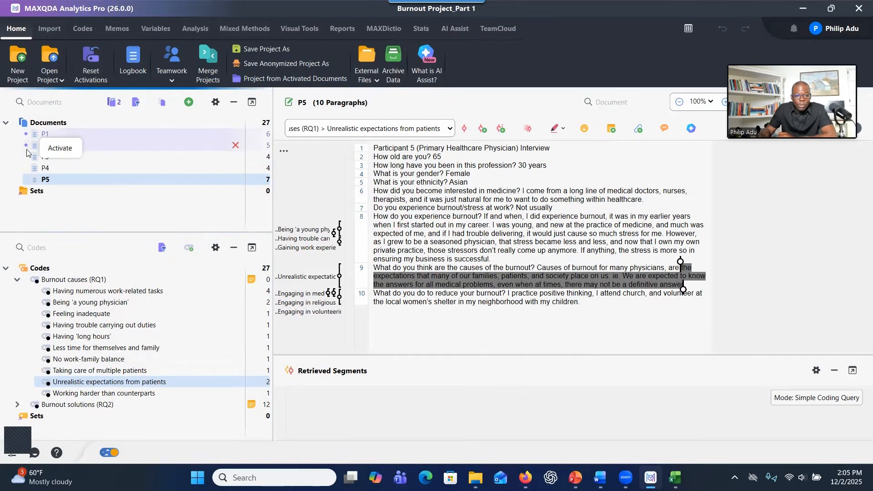
left_click(26, 156)
left_click(26, 168)
left_click(26, 179)
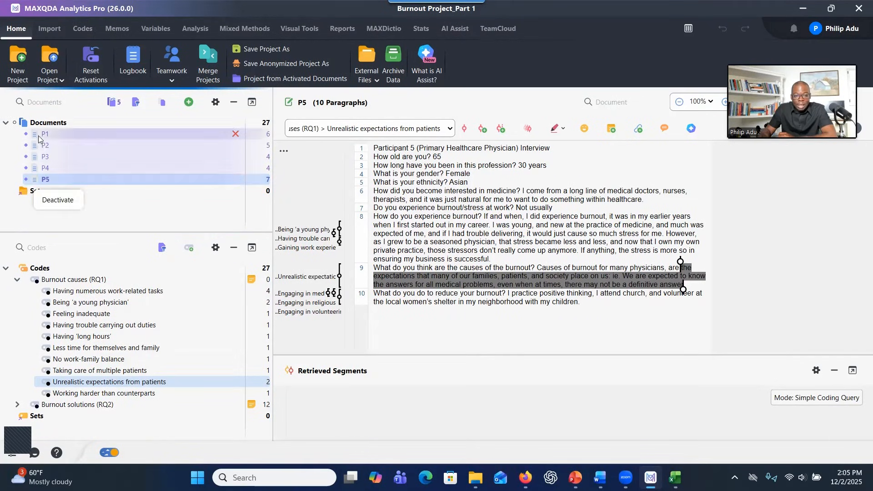
left_click(14, 123)
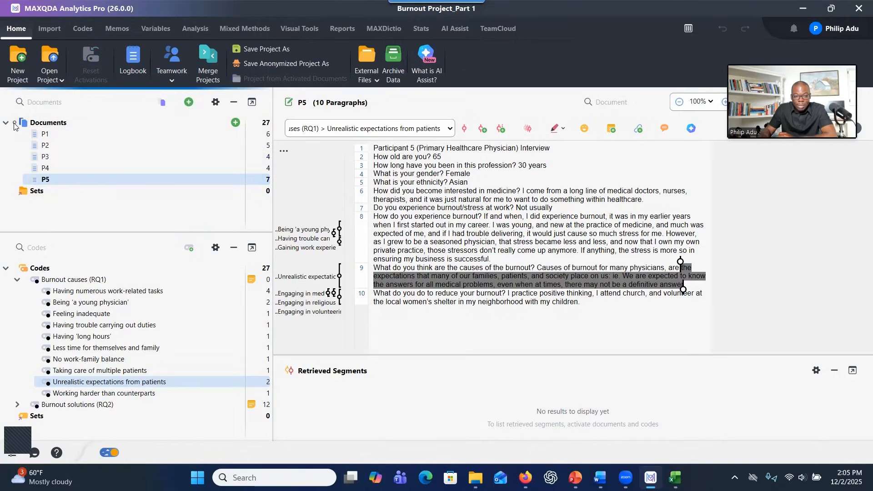
left_click(14, 122)
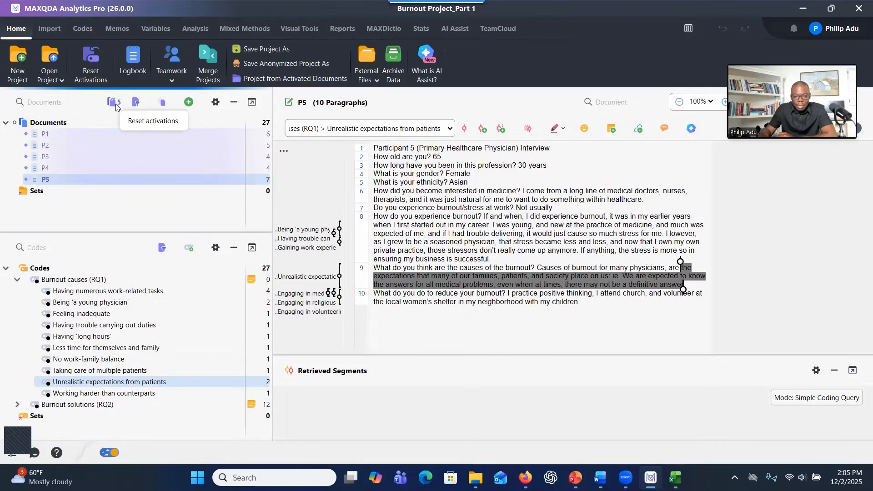
Activate the "Burnout causes (RQ1)" code with its subcodes, enlarge the retrieved segments area and read through the segments
left_click(26, 280)
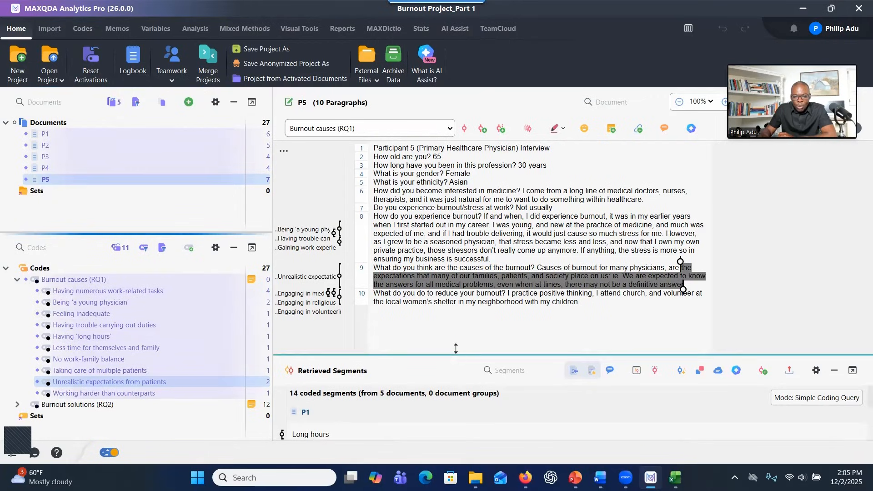
left_click_drag(456, 354, 443, 259)
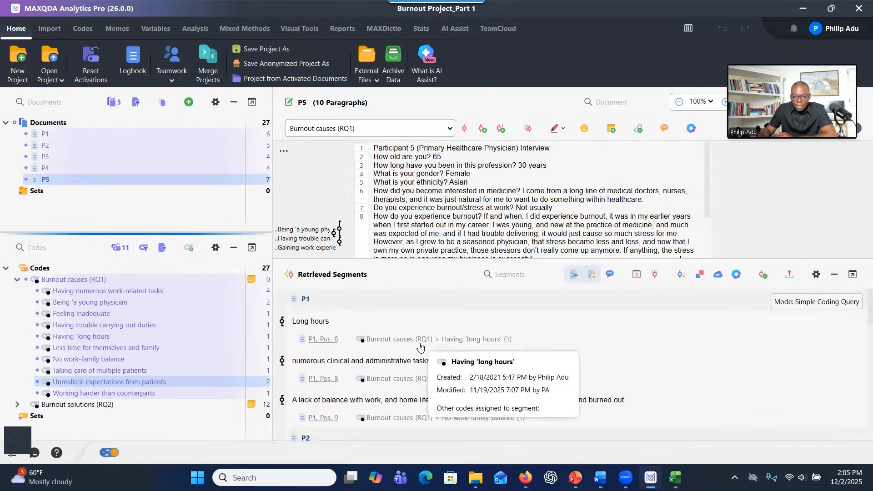
scroll(421, 345, "down", 3)
scroll(421, 345, "down", 2)
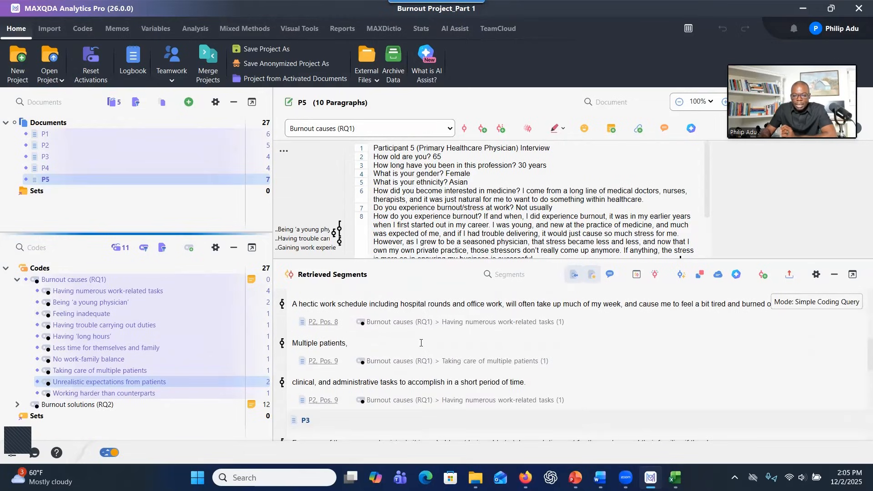
scroll(421, 347, "down", 1)
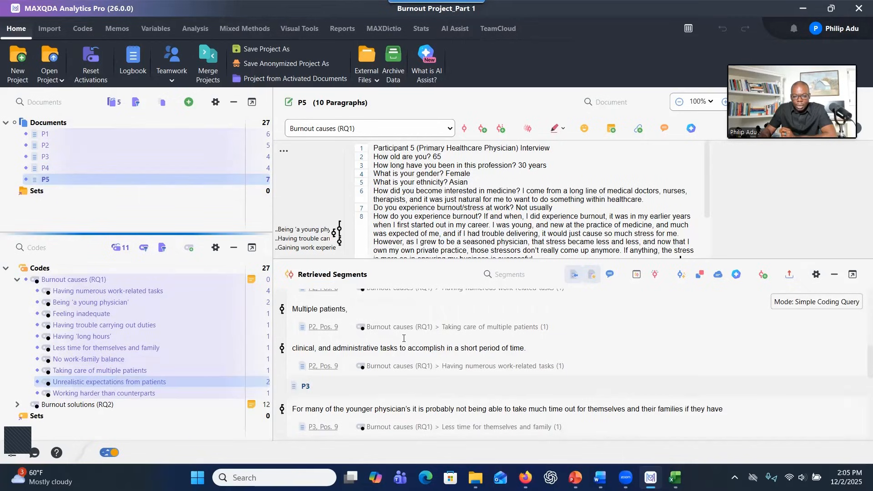
scroll(416, 355, "down", 1)
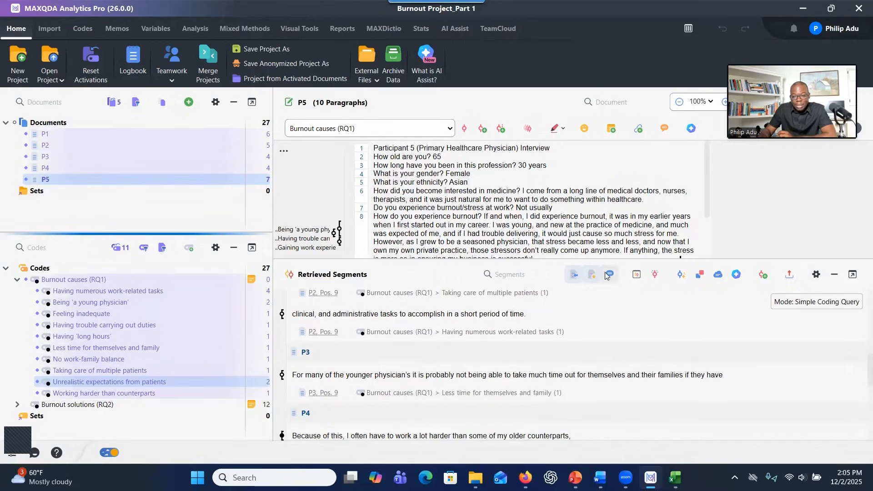
Create a word cloud from the retrieved burnout-cause segments and recolor it with the muted pastel multicolor theme
left_click(717, 275)
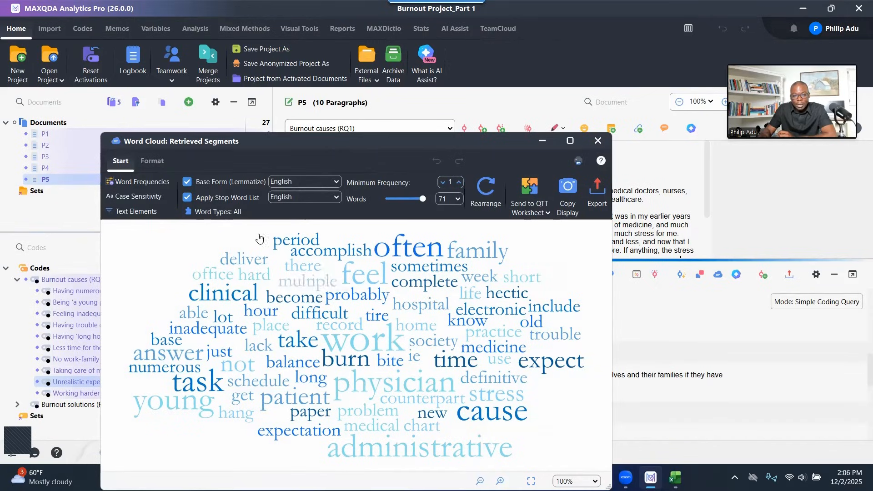
left_click(151, 162)
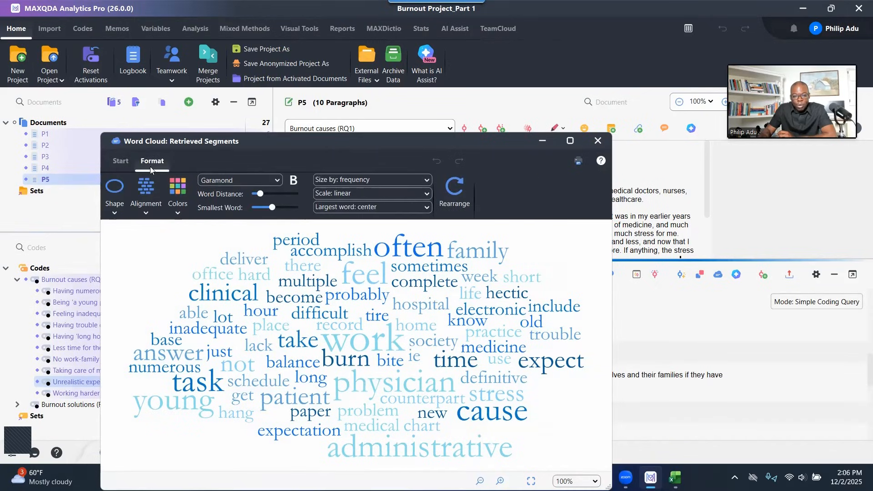
left_click(177, 204)
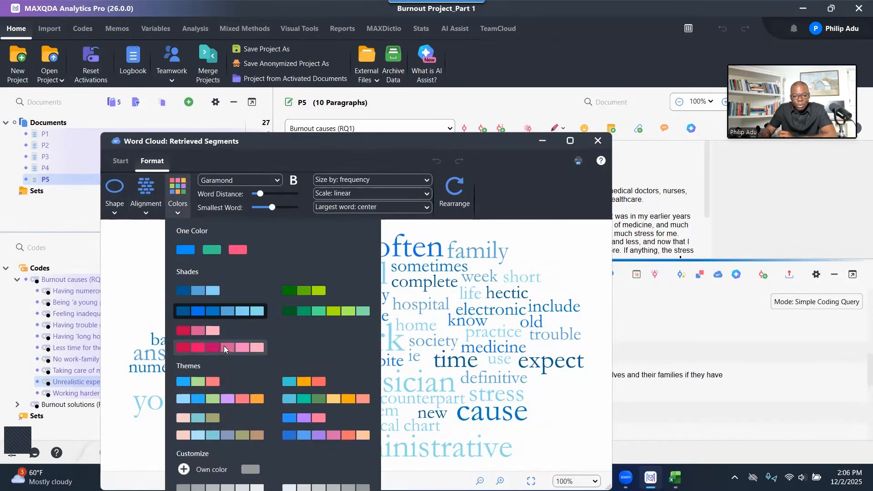
left_click(225, 349)
left_click(177, 200)
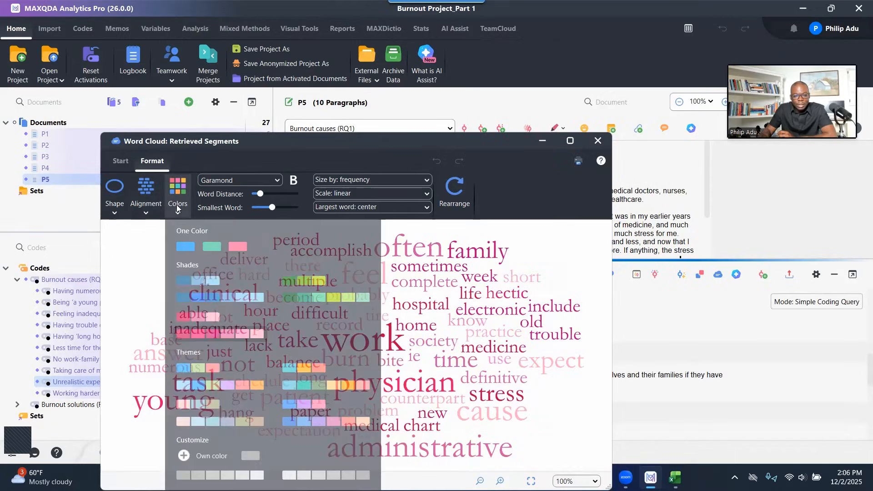
left_click(217, 420)
Set the word cloud's alignment to "Horizontal and vertical (90 degrees)", look at its export option and close the cloud
left_click(146, 204)
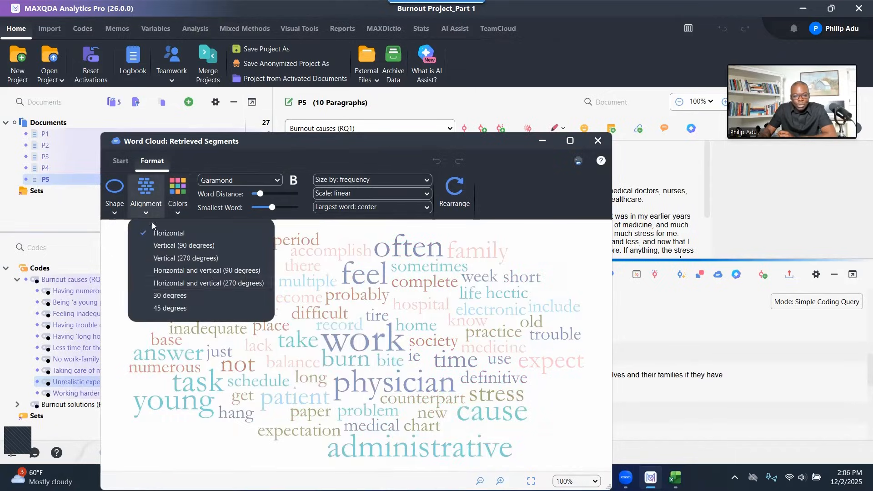
left_click(181, 271)
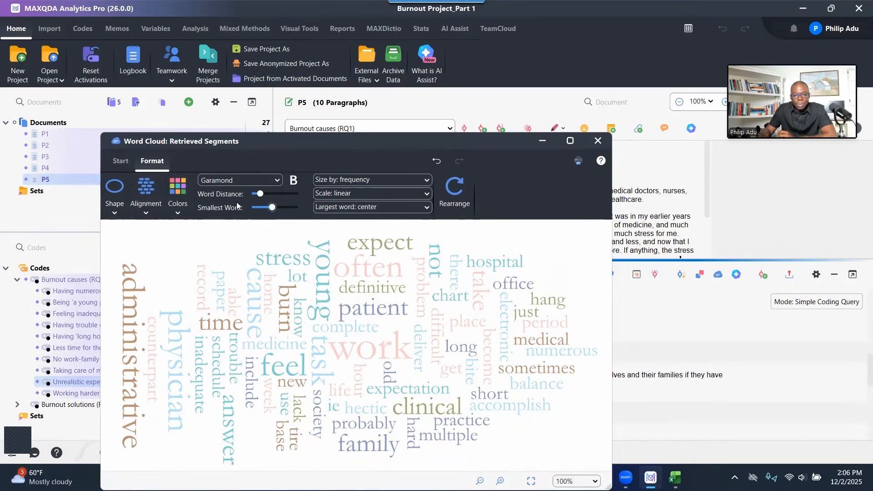
left_click(120, 161)
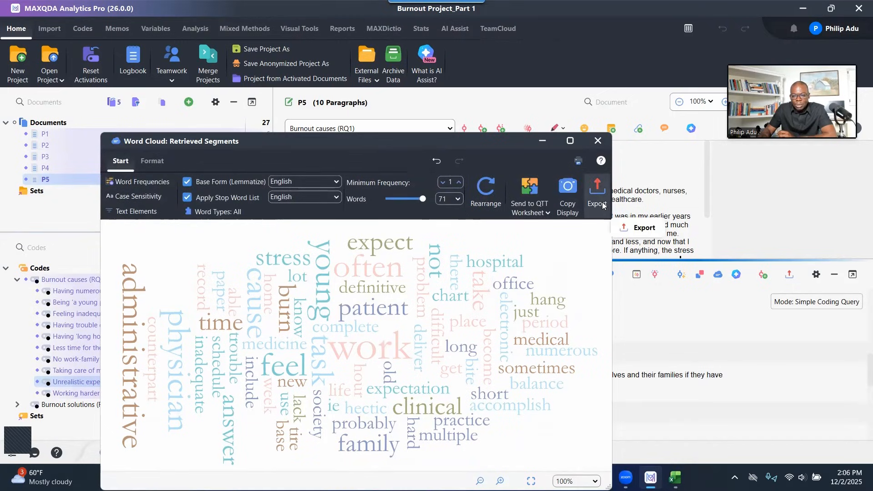
left_click(598, 142)
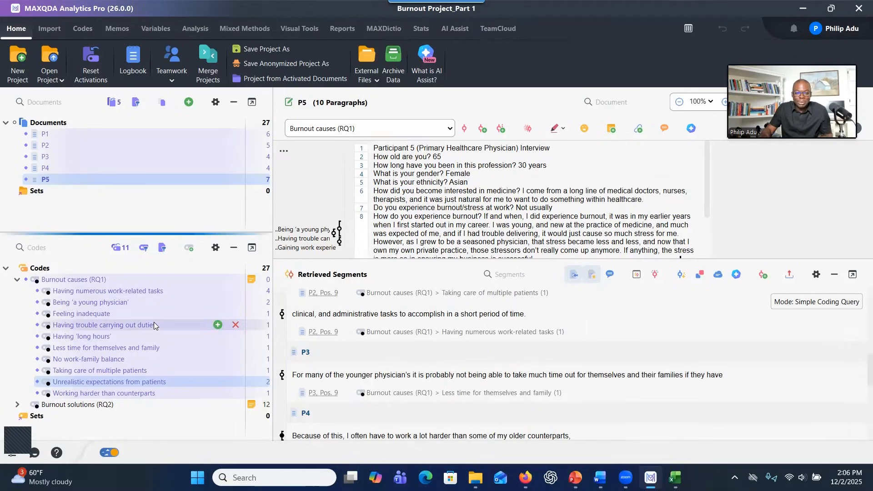
Expand "Burnout solutions (RQ2)" to look over the subcodes of both research questions, and bring up the available report tools
left_click(17, 404)
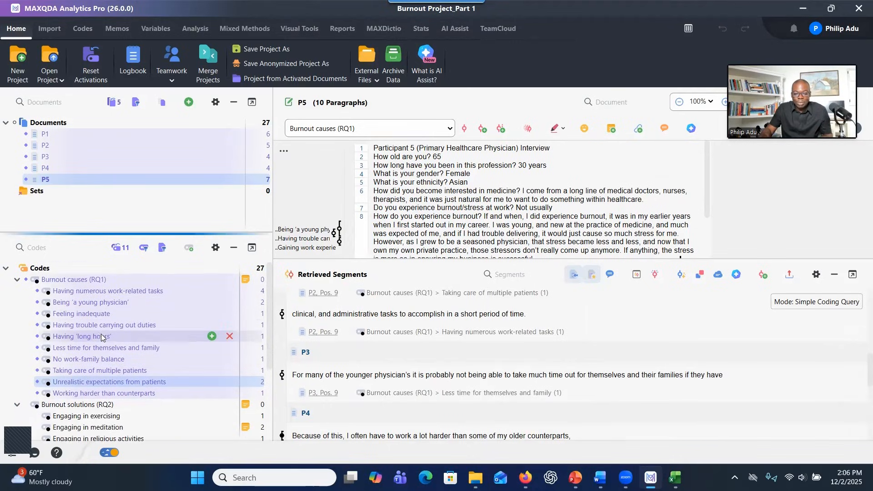
mouse_move(157, 292)
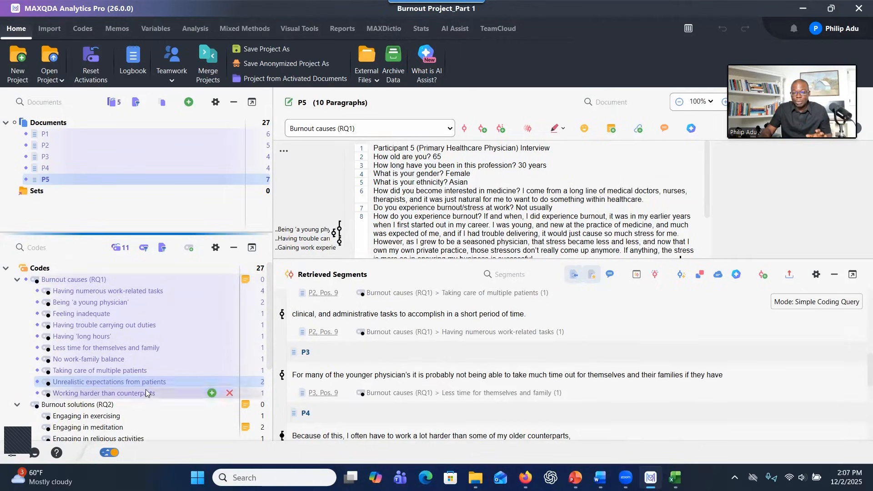
mouse_move(150, 341)
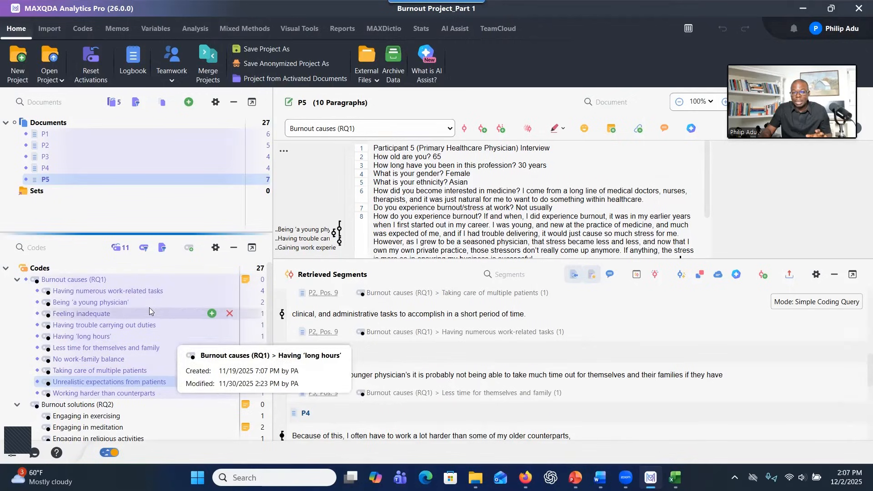
left_click(343, 28)
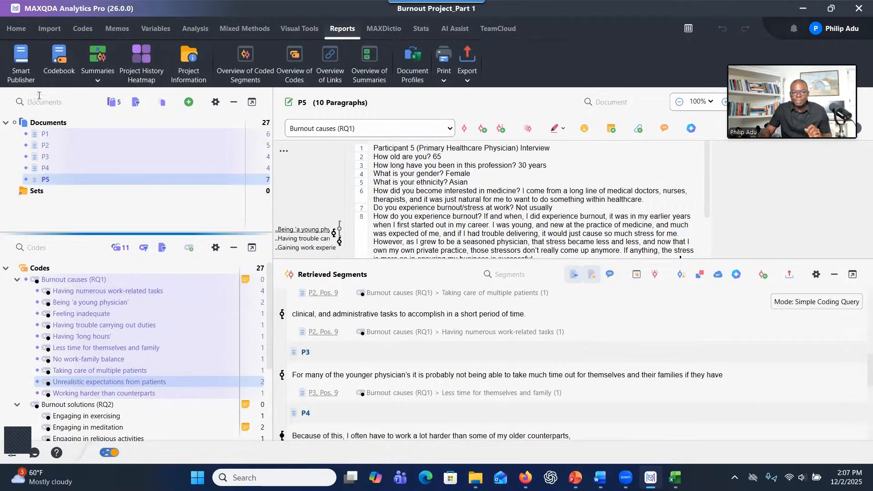
Switch to the "Introduction to MAXQDA" presentation in PowerPoint and go to slide 20 on organizing codes
left_click(575, 477)
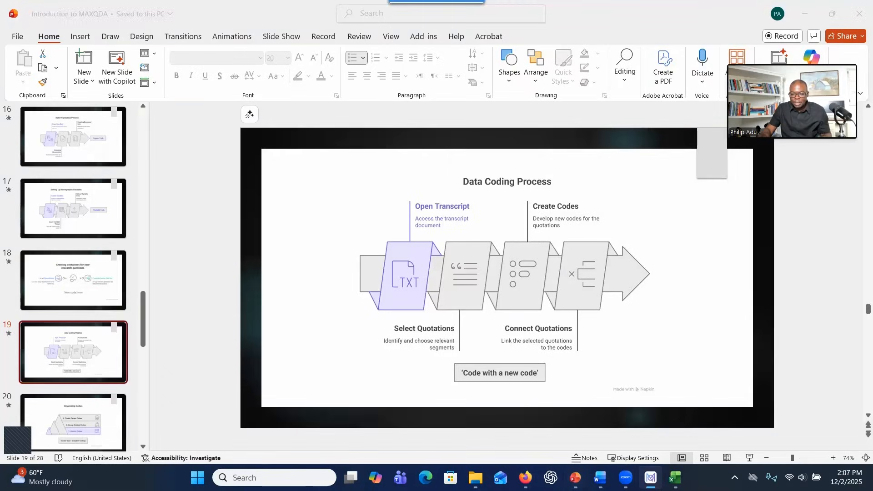
key("Down")
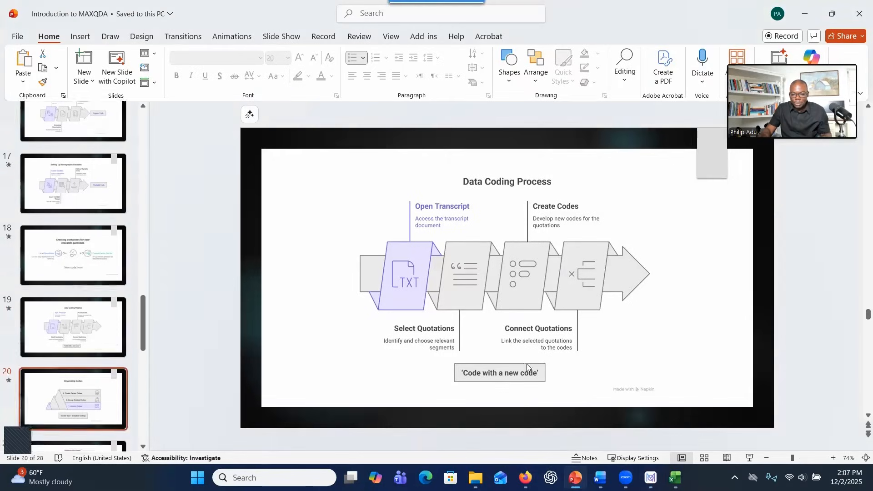
Present the "Organizing Codes" slide full screen, end the slide show and switch back to MAXQDA
key("shift+F5")
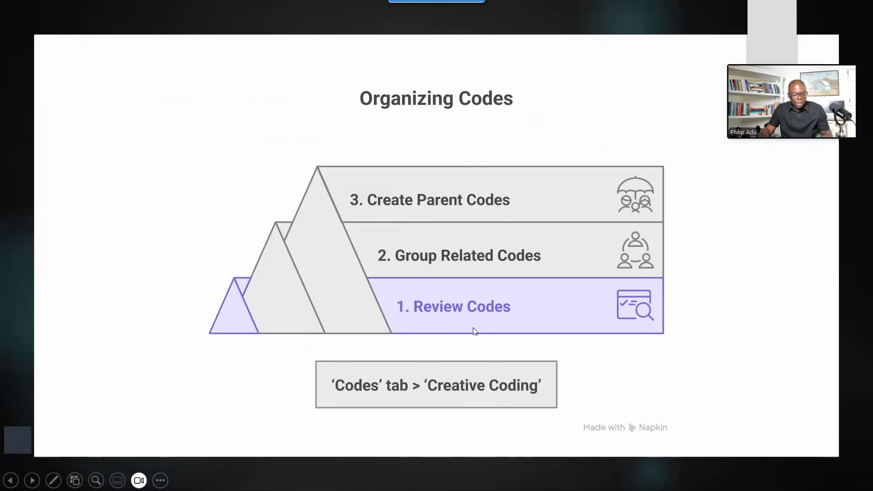
key("Escape")
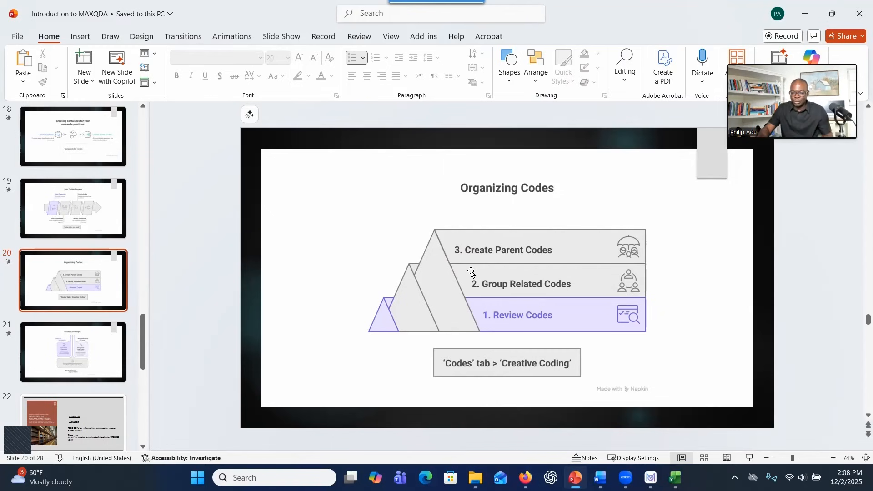
left_click(650, 478)
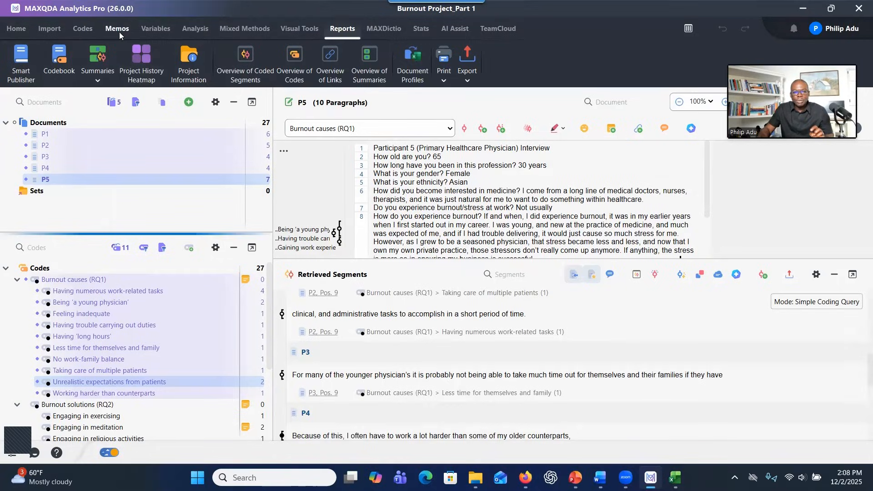
Open Creative Coding and place "Burnout causes (RQ1)" with all its subcodes in the organizing area
left_click(84, 32)
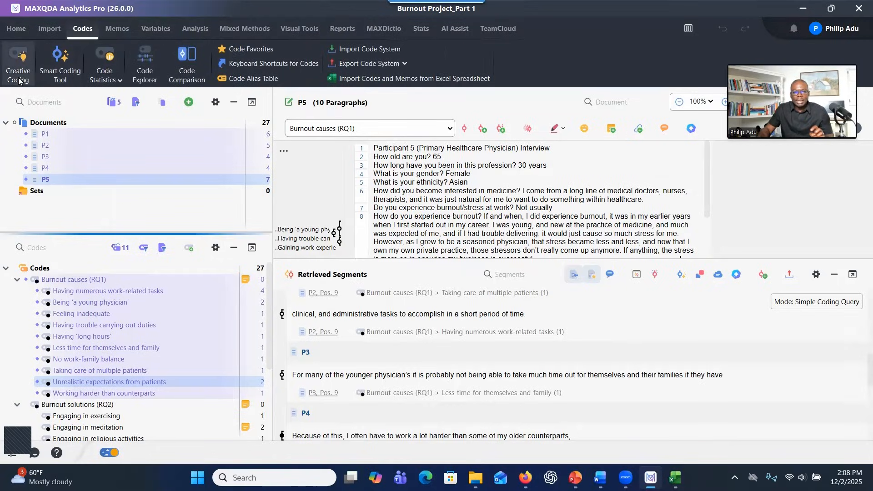
left_click(18, 75)
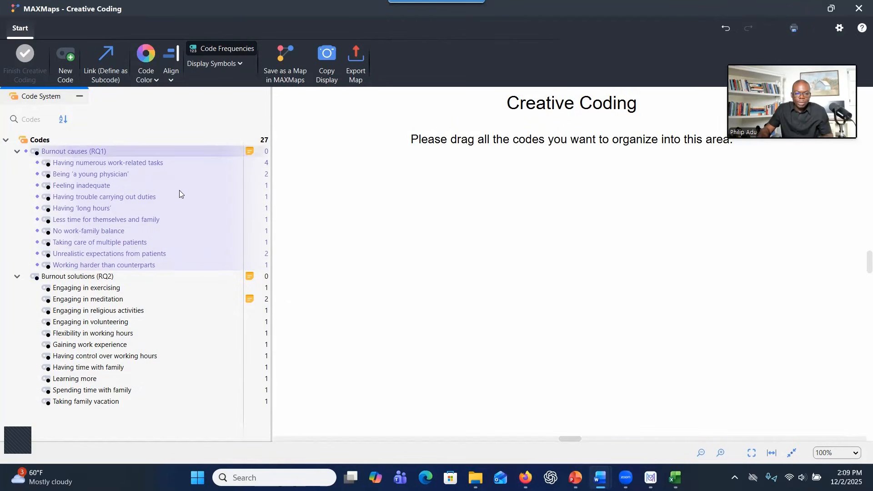
left_click(82, 263, "shift")
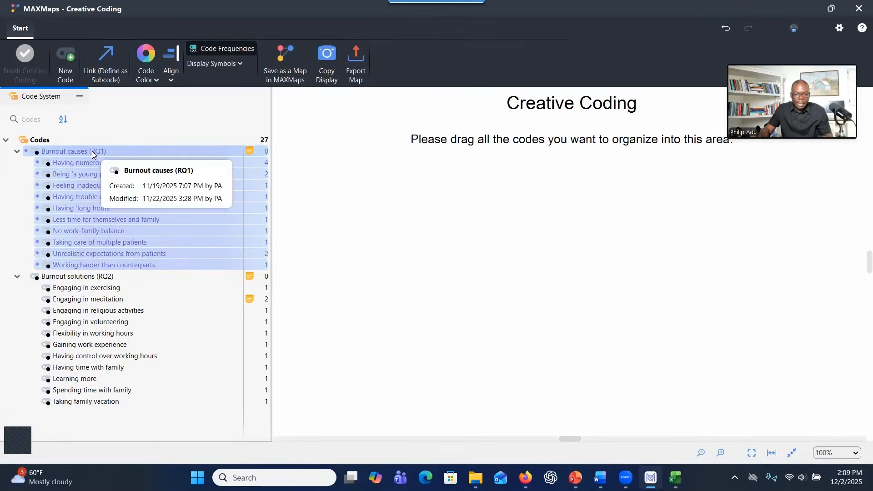
left_click_drag(92, 151, 251, 174)
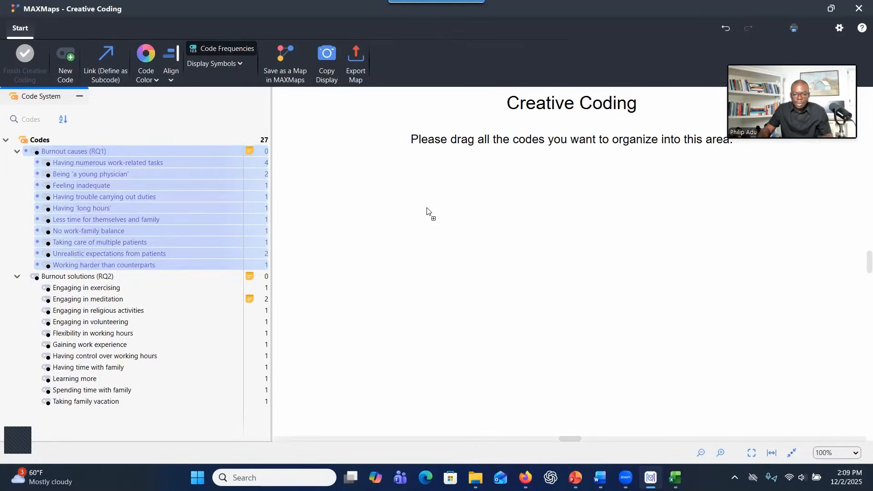
left_click_drag(426, 211, 405, 200)
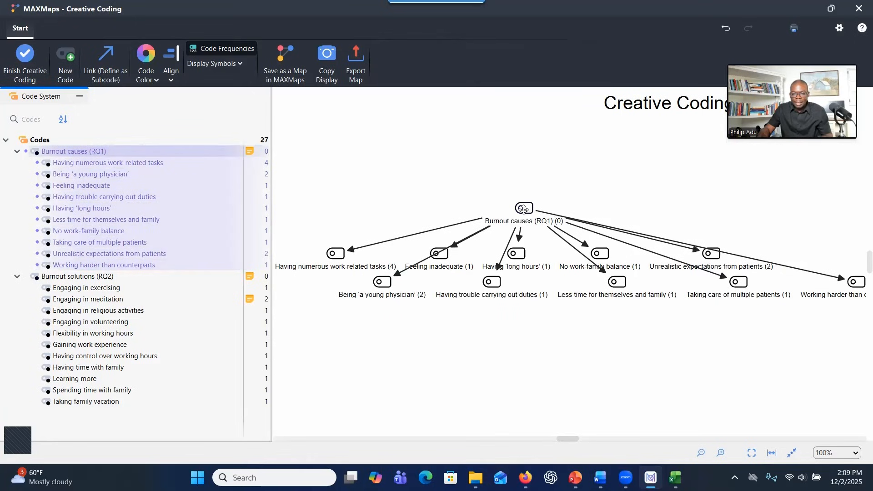
Raise "Burnout causes (RQ1)" above its subcodes and spread out "Having numerous work-related tasks", "Being 'a young physician'", "Feeling inadequate" and "No work-family balance"
left_click_drag(523, 209, 511, 152)
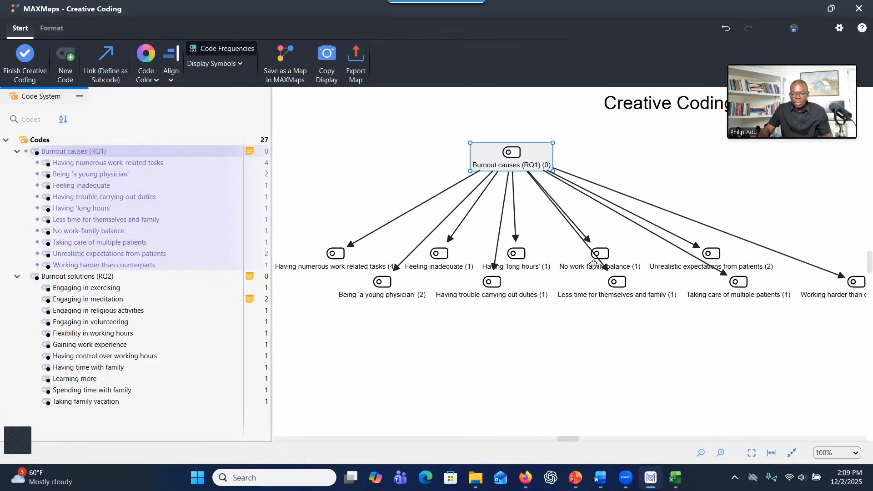
left_click_drag(601, 253, 563, 262)
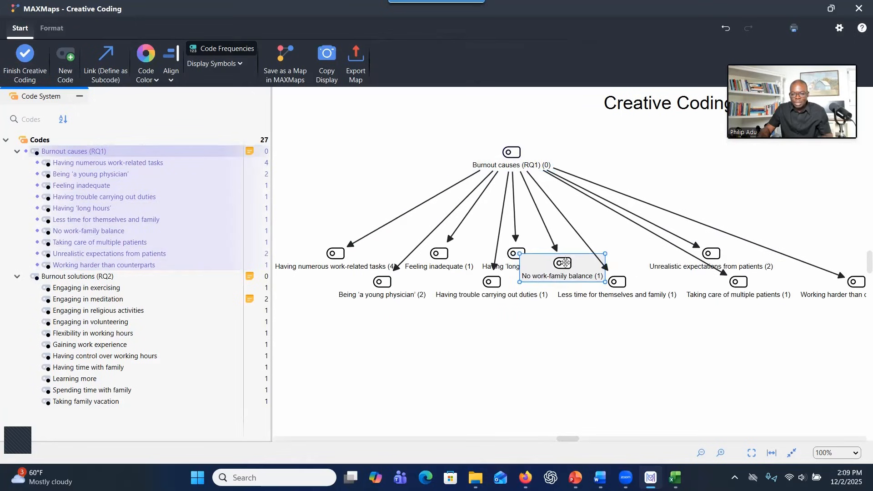
mouse_move(336, 253)
left_mouse_down()
mouse_move(371, 291)
mouse_move(350, 296)
mouse_move(352, 256)
left_mouse_up()
left_click_drag(370, 286, 428, 334)
left_click_drag(375, 250, 383, 300)
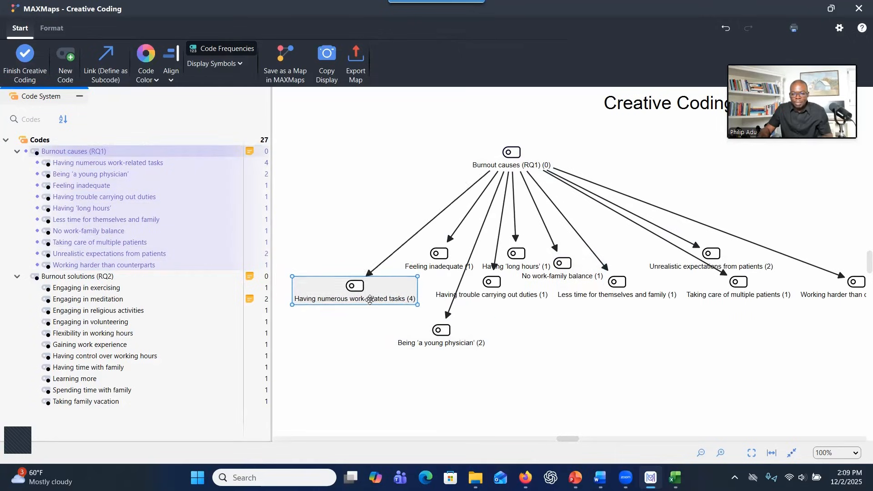
left_click_drag(446, 260, 546, 346)
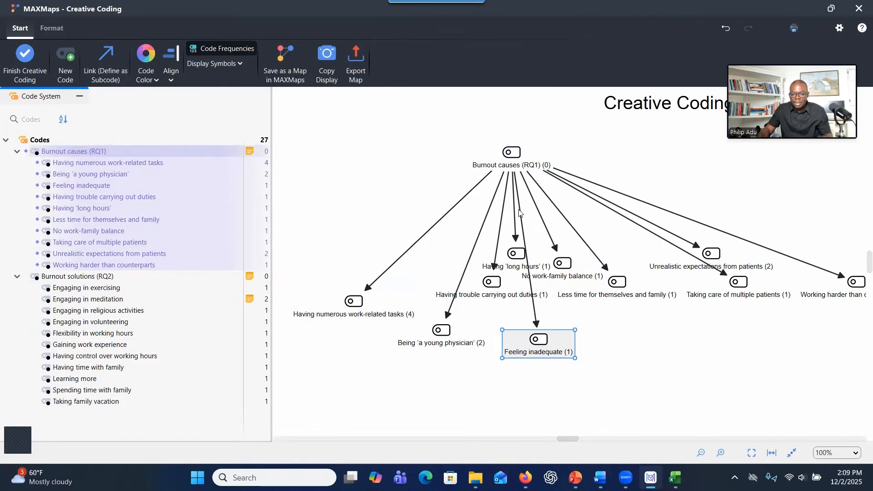
Center "Burnout causes (RQ1)" over the map and move "No work-family balance", "Having 'long hours'" and "Having trouble carrying out duties" into a lower row
left_click_drag(509, 152, 631, 150)
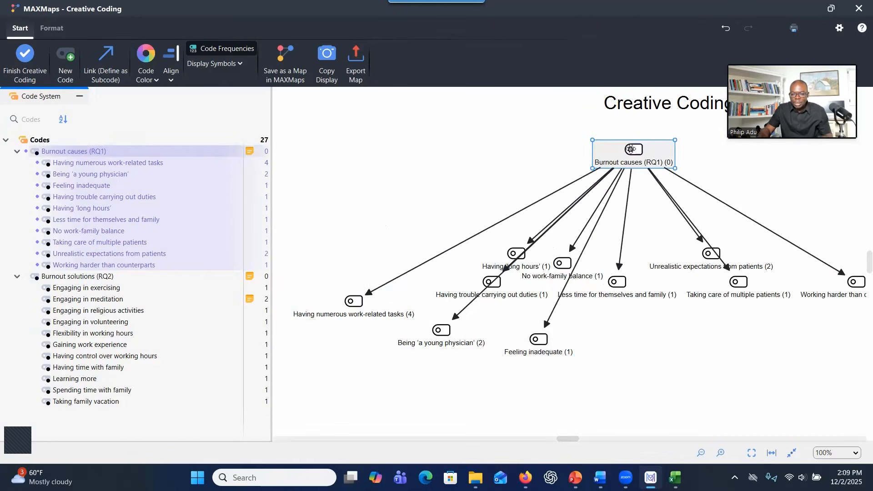
left_click_drag(567, 272, 657, 340)
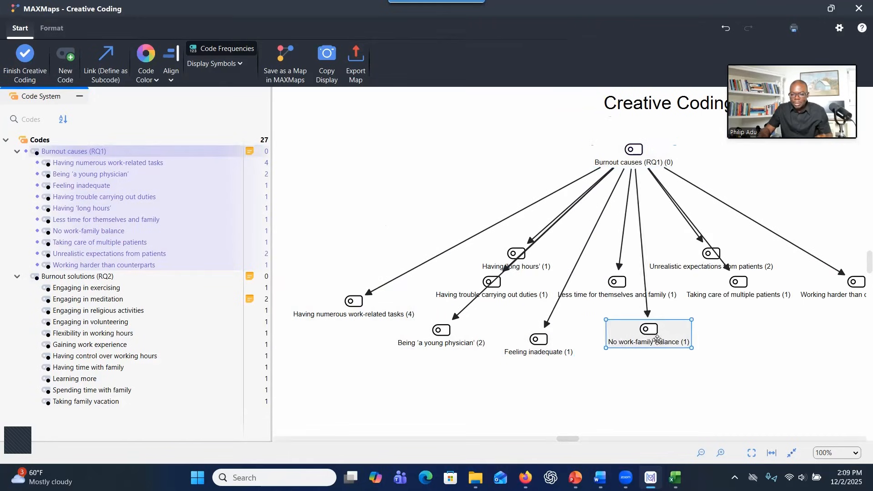
left_click_drag(657, 340, 692, 351)
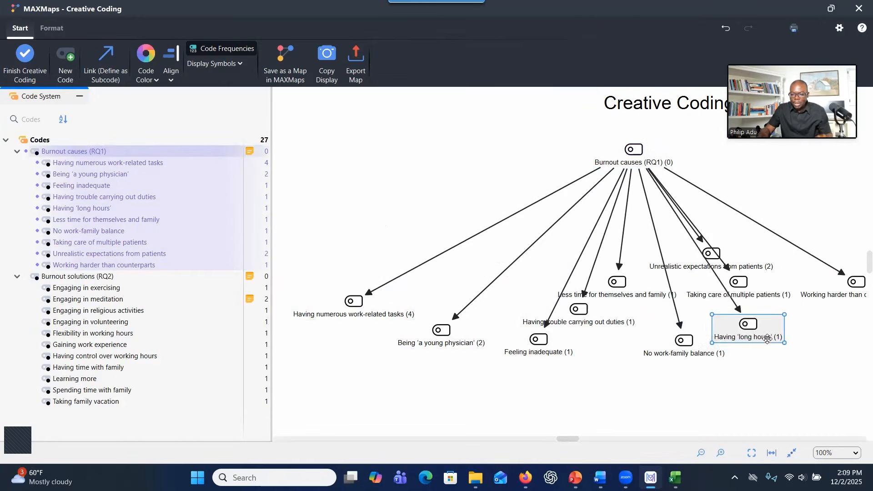
left_click_drag(759, 335, 767, 339)
left_click_drag(591, 324, 634, 346)
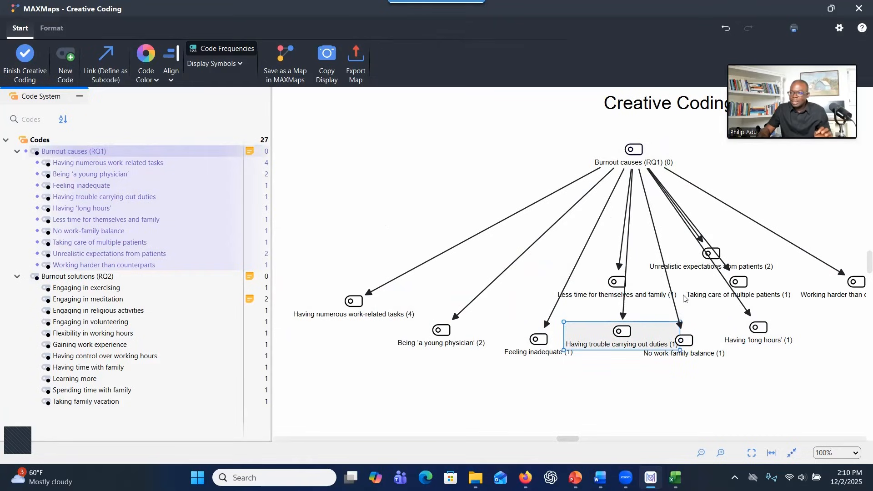
Group "Having numerous work-related tasks" and "Having 'long hours'" one above the other at the map's left edge
left_click_drag(376, 296, 370, 199)
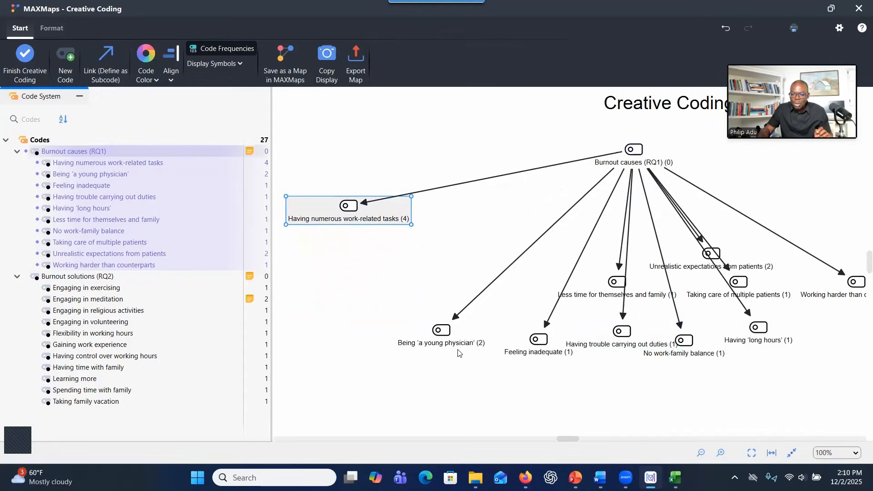
left_click(617, 344)
left_click_drag(761, 340, 345, 280)
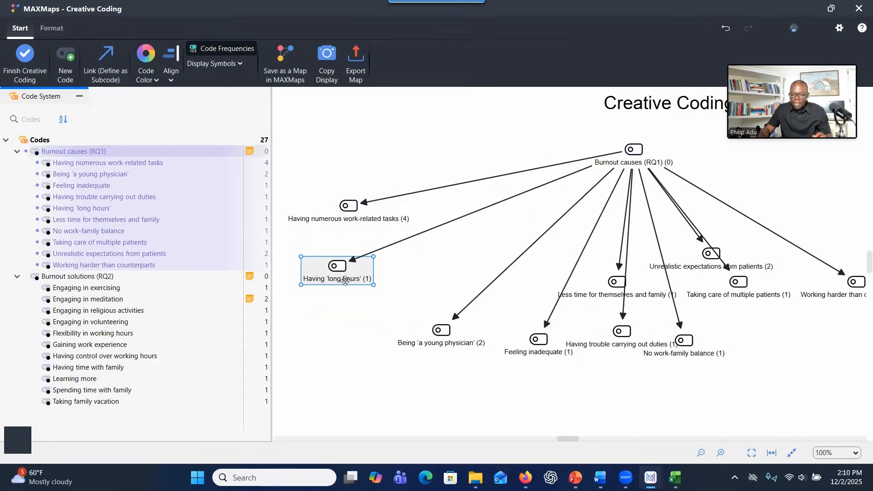
left_click(328, 213)
right_click(328, 213)
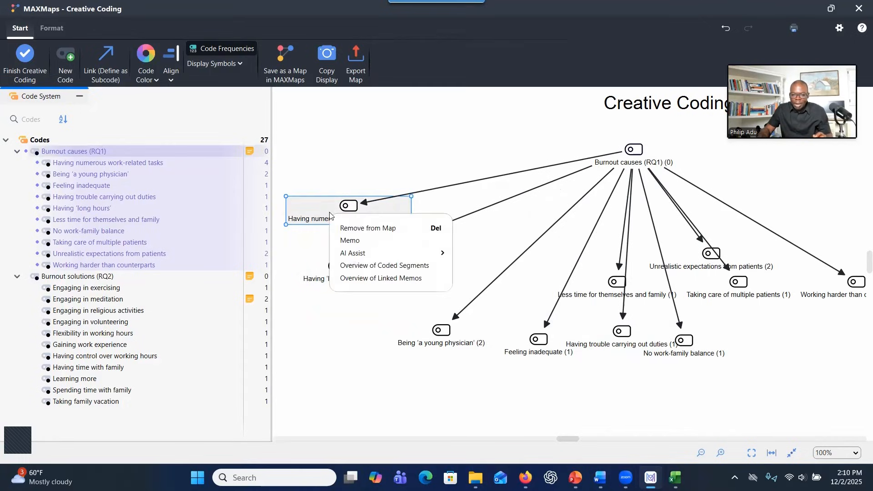
left_click_drag(322, 213, 322, 204)
left_click_drag(322, 264, 315, 243)
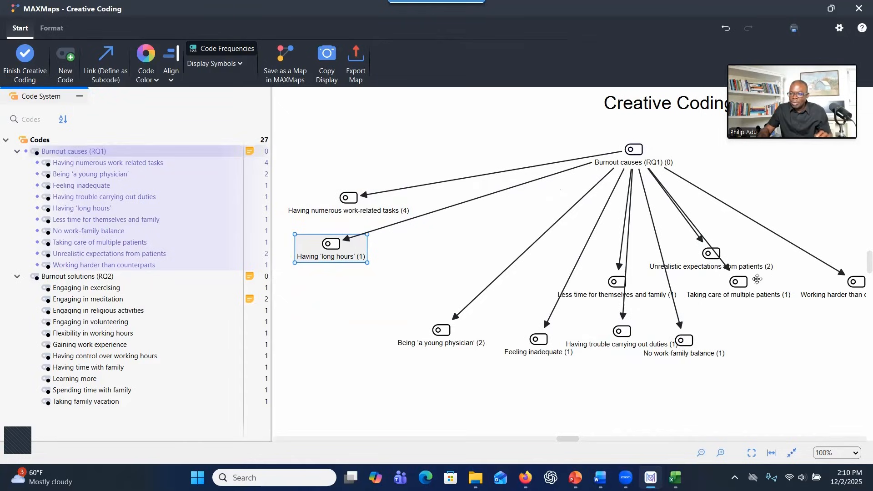
Add "Having trouble carrying out duties" above and "Taking care of multiple patients" below the workload codes grouped at the map's left edge
left_click(371, 196)
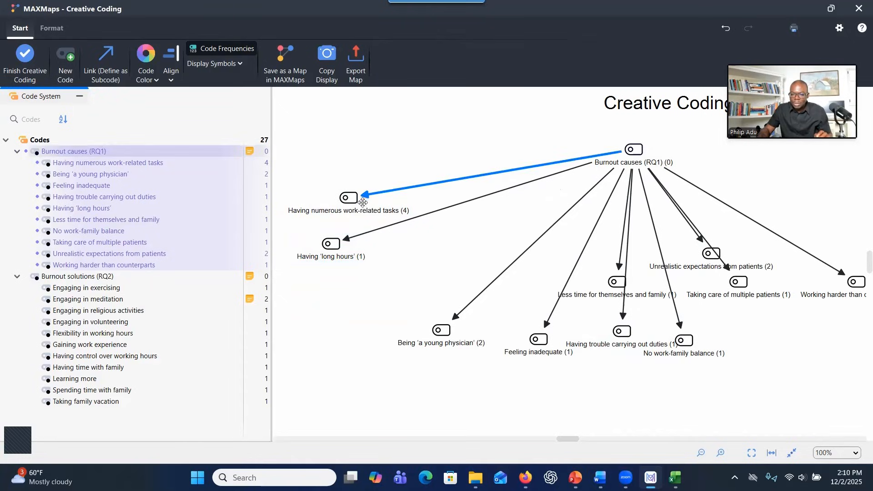
left_click(715, 349)
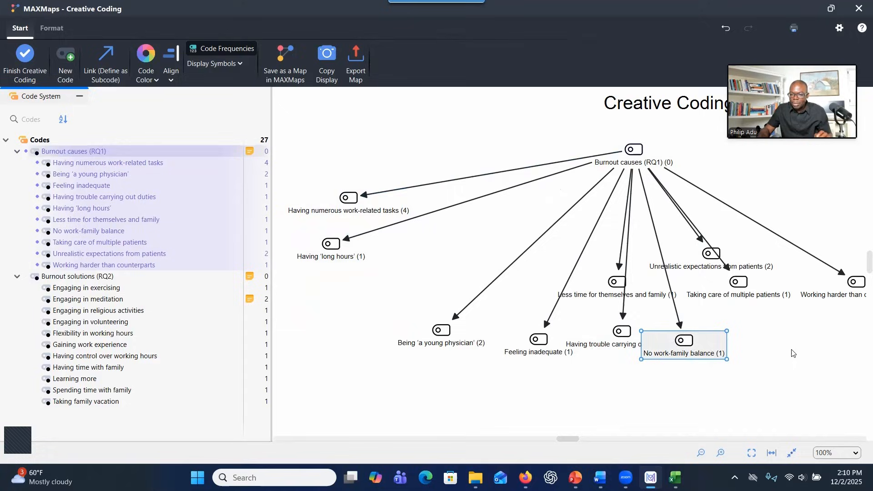
left_click(828, 318)
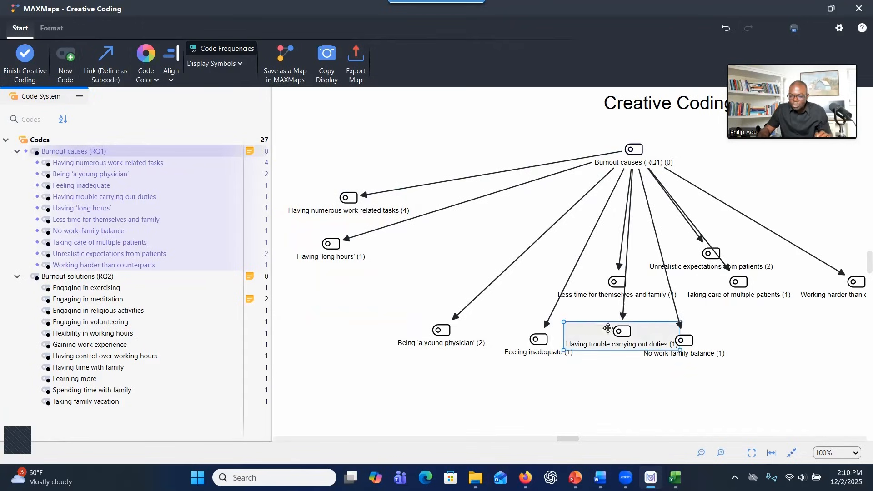
left_click_drag(621, 331, 348, 143)
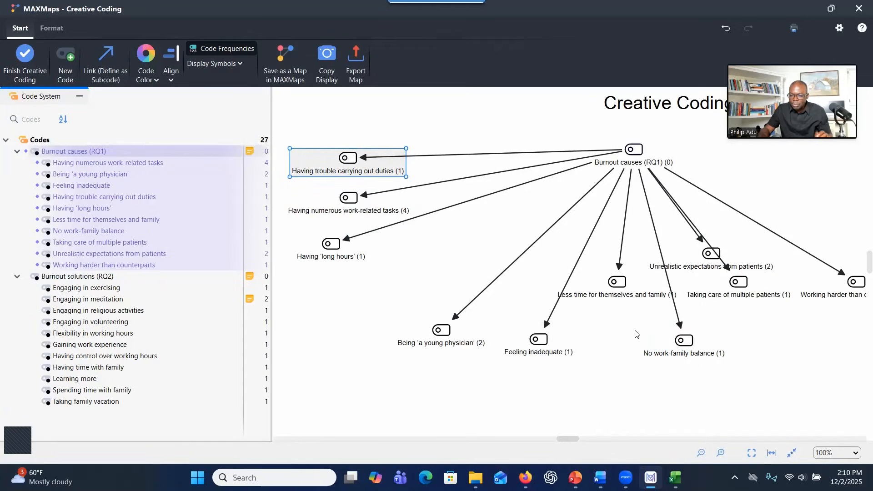
left_click(749, 301)
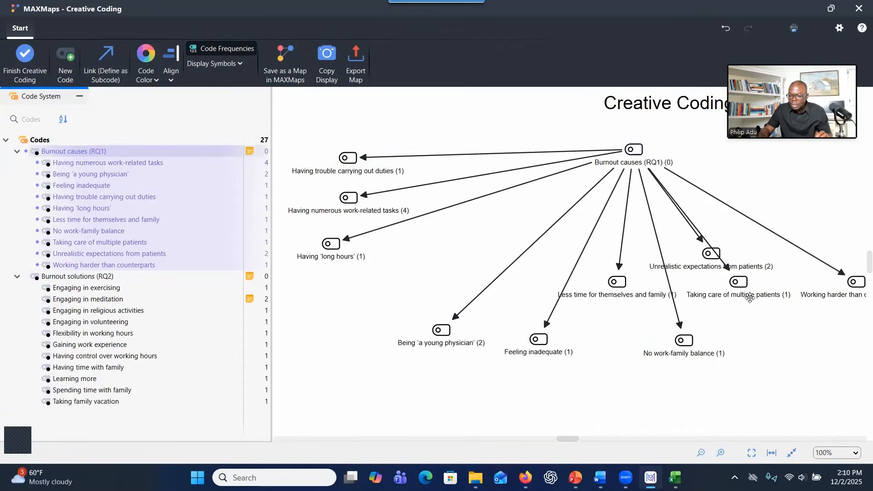
left_click_drag(766, 293, 339, 289)
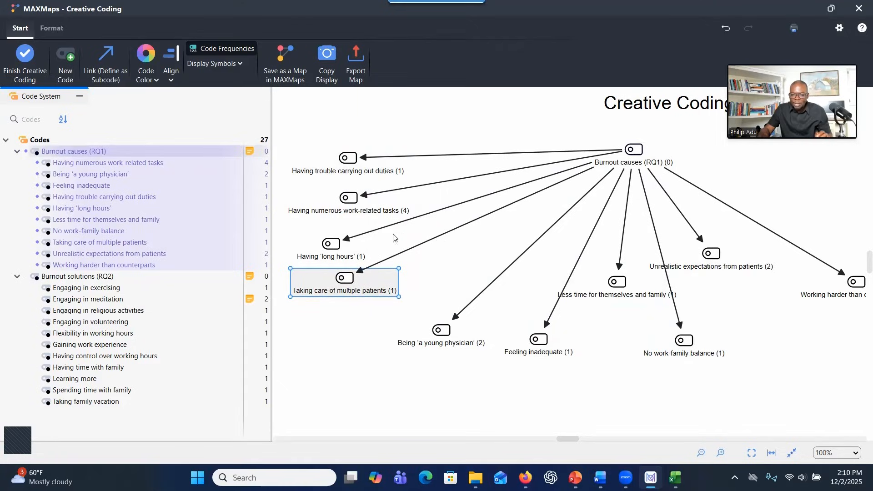
Group "Being 'a young physician'" with "Feeling inadequate" in the map's lower-left area, and place "Less time for themselves and family" beside "No work-family balance"
left_click_drag(420, 334, 471, 385)
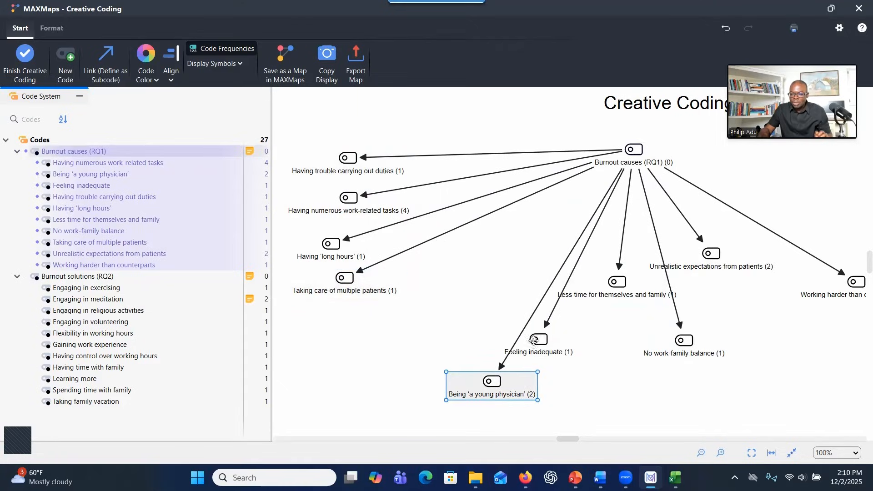
left_click_drag(530, 337, 613, 367)
left_click(624, 290)
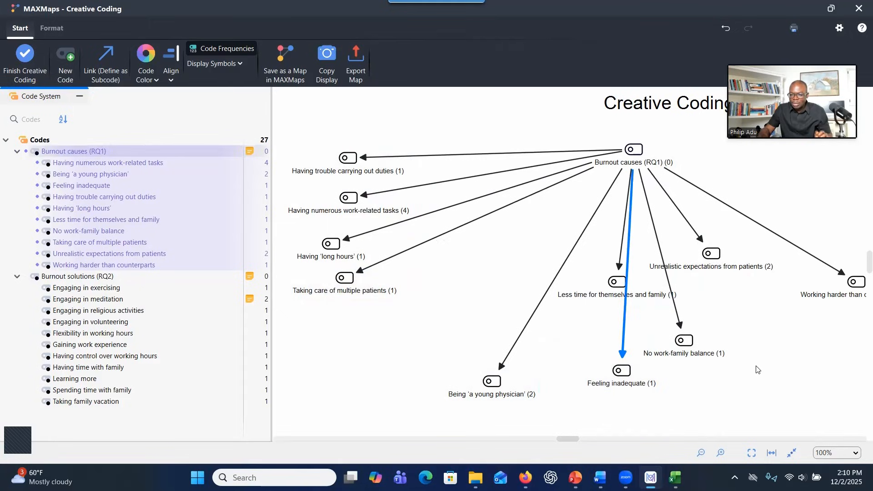
left_click_drag(616, 287, 751, 336)
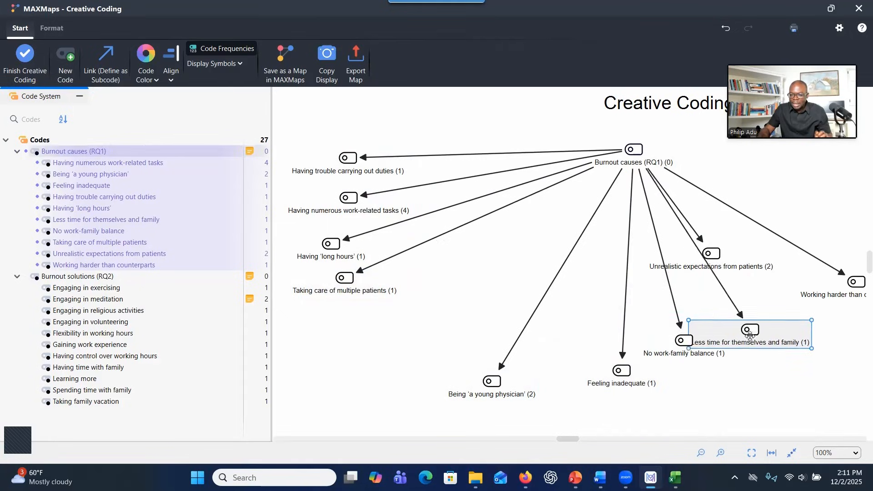
left_click_drag(462, 391, 333, 386)
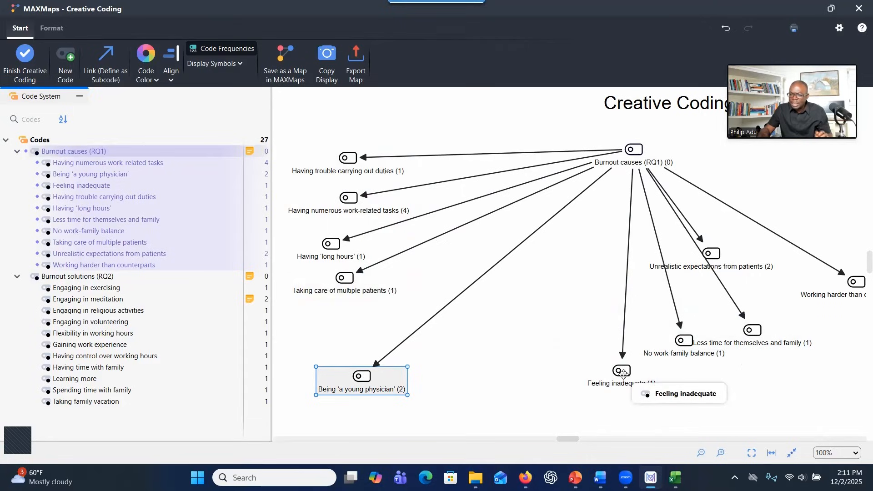
left_click_drag(622, 374, 351, 415)
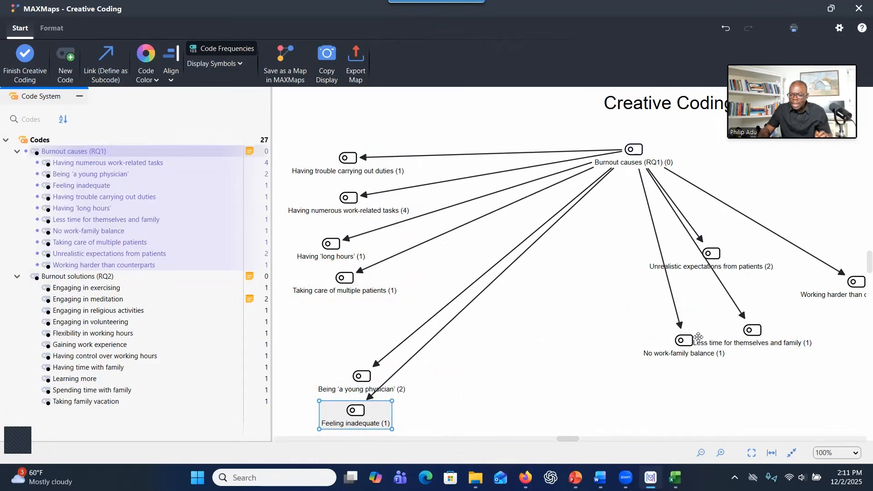
Place "No work-family balance" and "Less time for themselves and family" side by side low in the map, and lower "Unrealistic expectations from patients"
left_click_drag(684, 342, 657, 360)
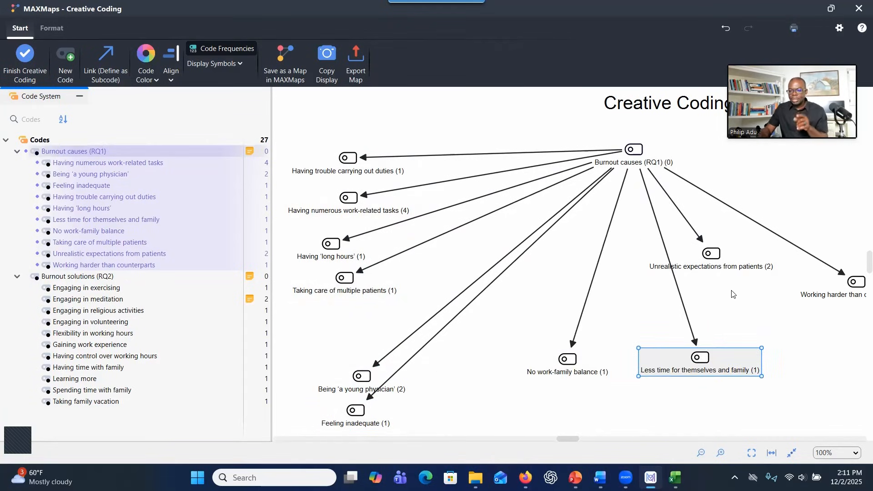
left_click_drag(604, 372, 607, 394)
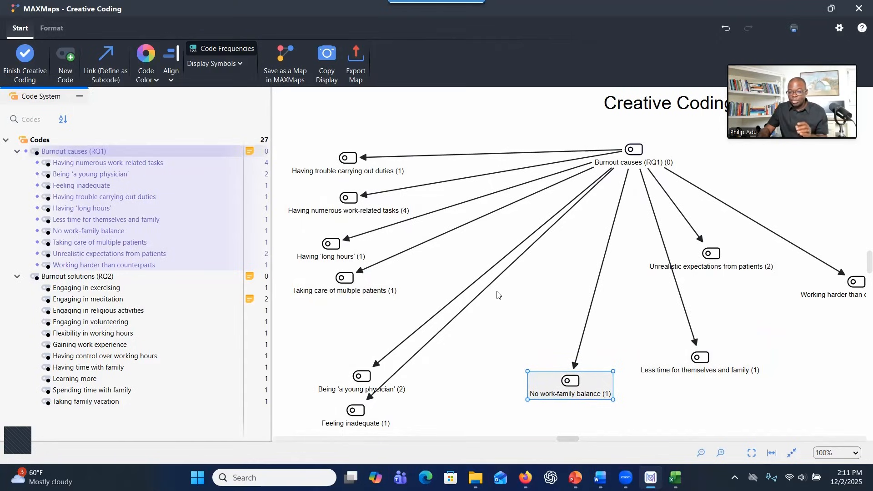
mouse_move(368, 274)
left_mouse_down()
mouse_move(391, 338)
mouse_move(359, 278)
left_mouse_up()
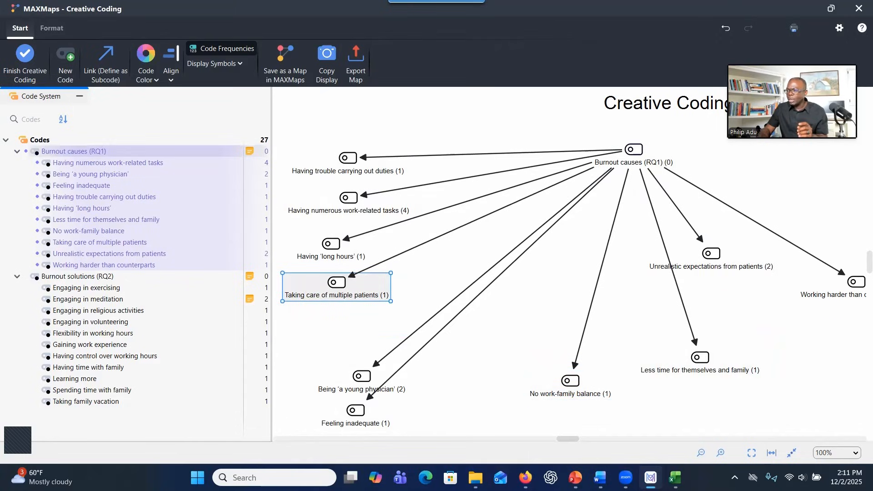
left_click_drag(711, 261, 773, 332)
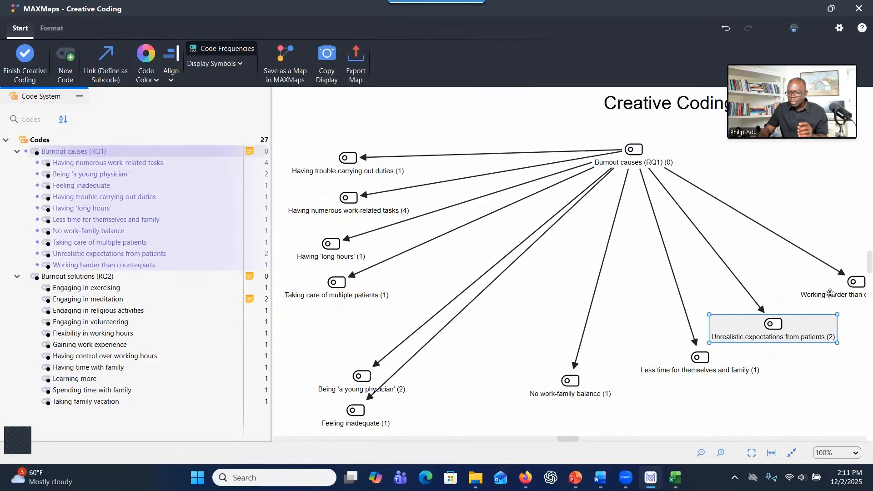
Group "Working harder than counterparts" above "Unrealistic expectations from patients", and move the two work-family codes and "Burnout causes (RQ1)" lower in the map
left_click_drag(826, 291, 781, 261)
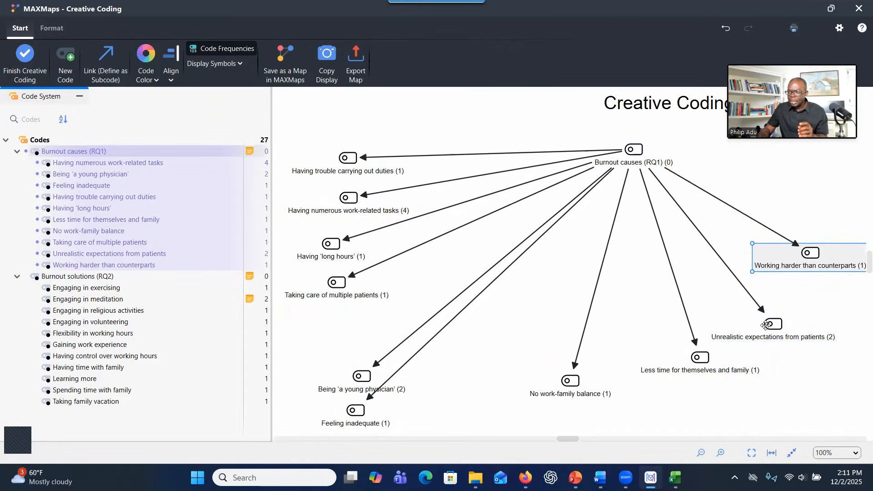
left_click_drag(750, 327, 771, 292)
left_click_drag(696, 366, 650, 405)
left_click_drag(564, 386, 532, 403)
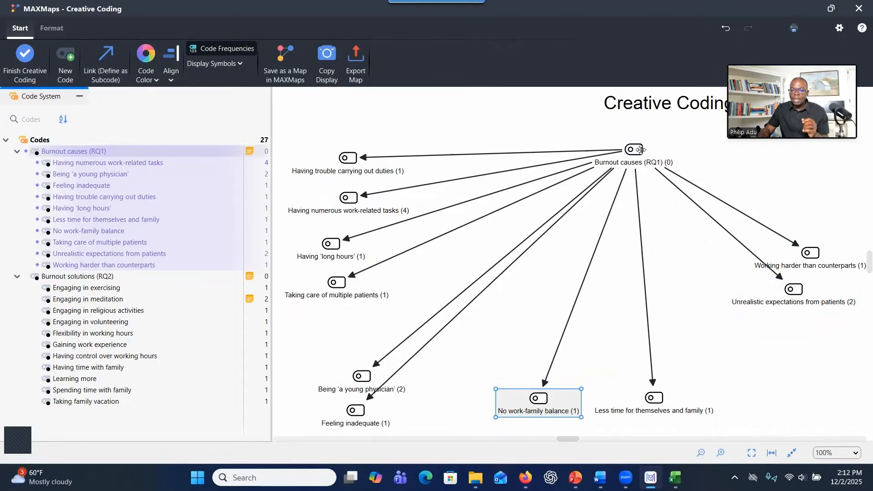
left_click_drag(639, 150, 630, 175)
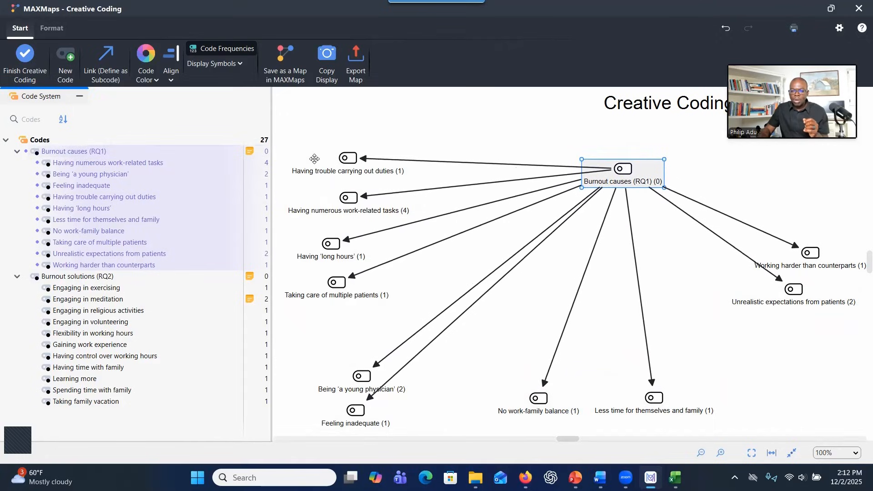
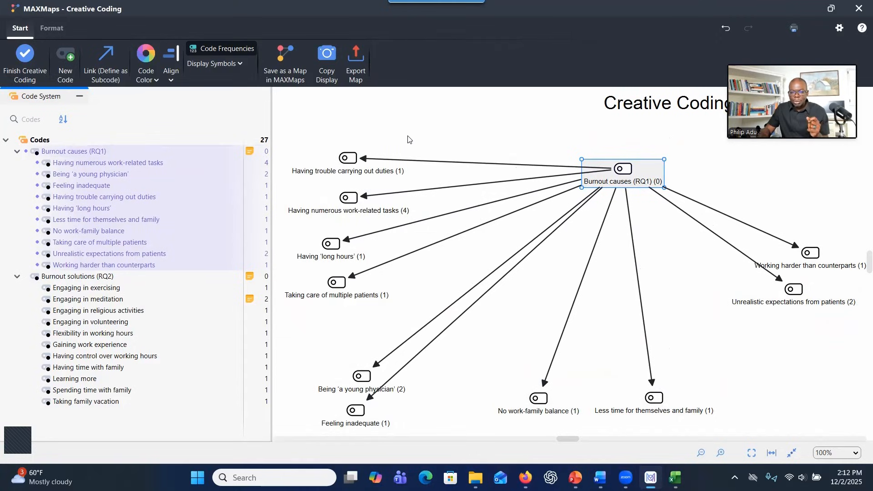
Create a pinkish-red code named "(Theme) Having High workload" and place it above the group of workload codes
left_click(62, 73)
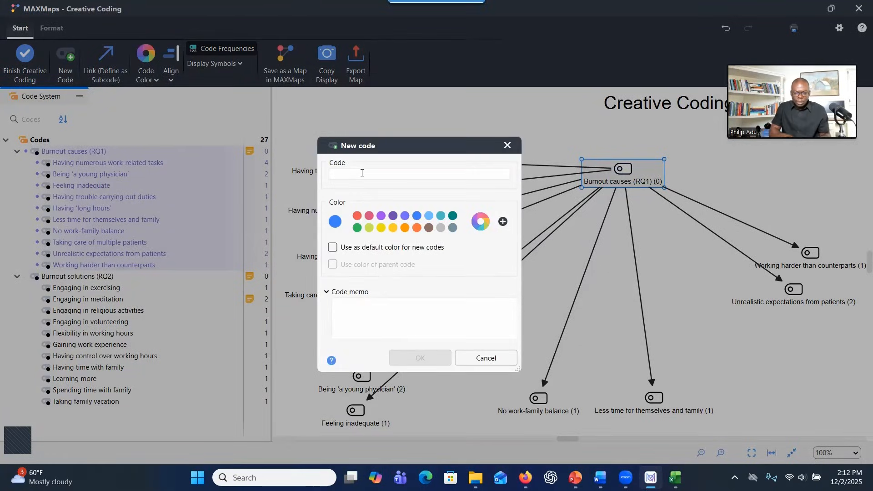
type("C")
type("Theme)")
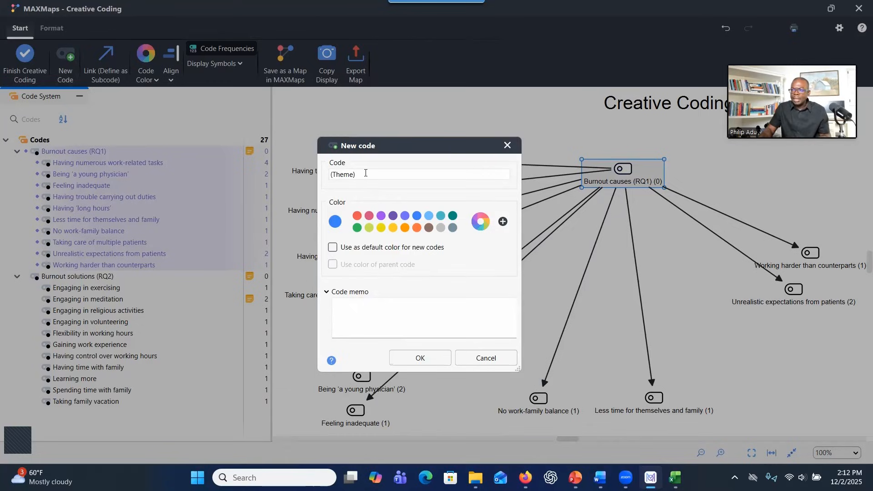
key("alt+Tab")
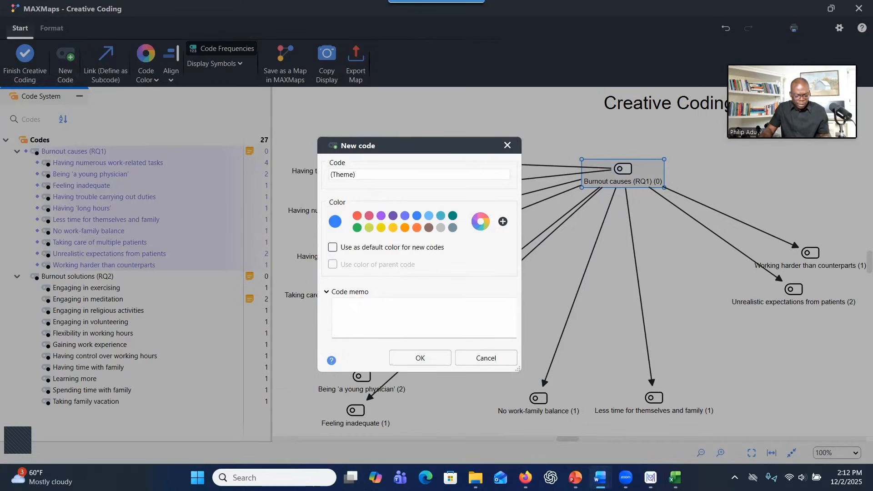
left_click(381, 173)
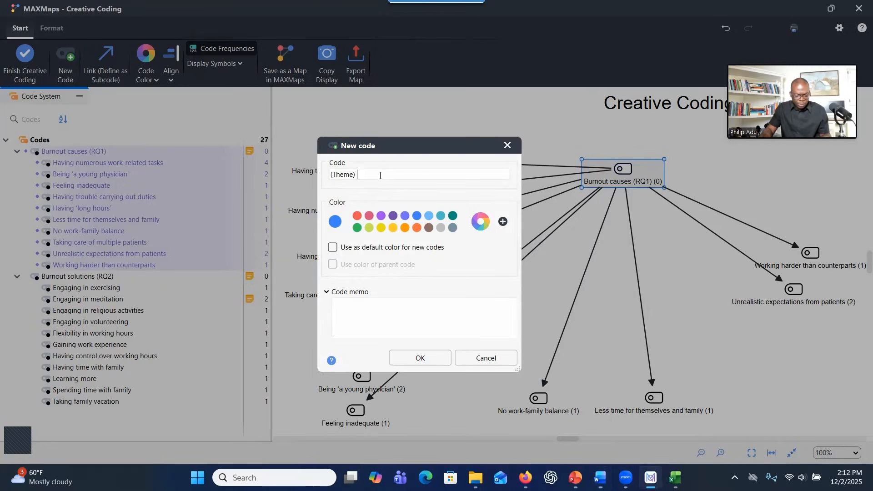
type("Having High workload")
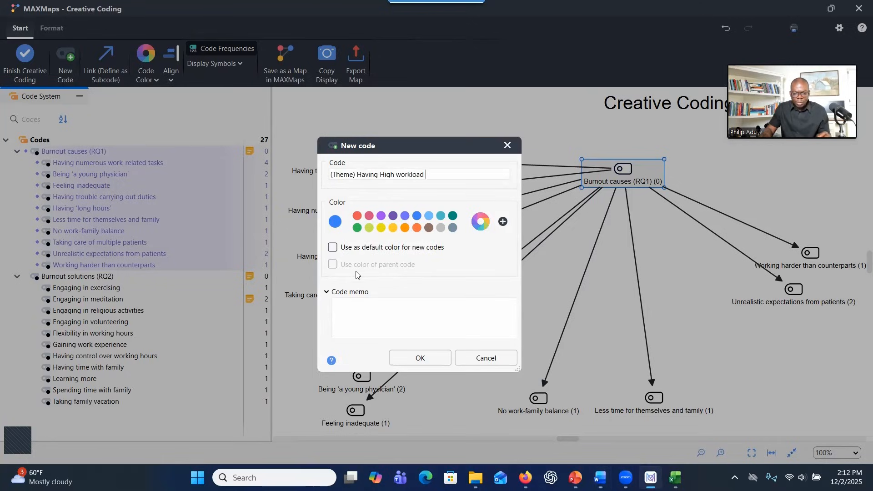
left_click(368, 215)
left_click(384, 309)
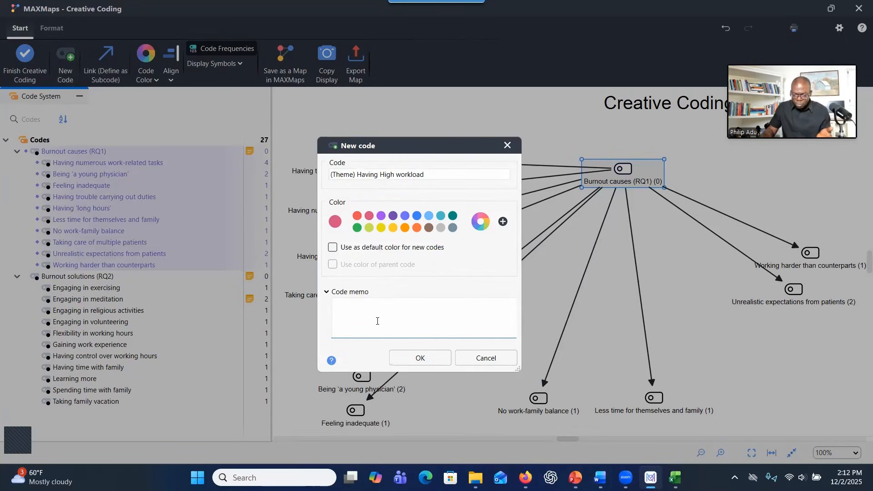
left_click(399, 355)
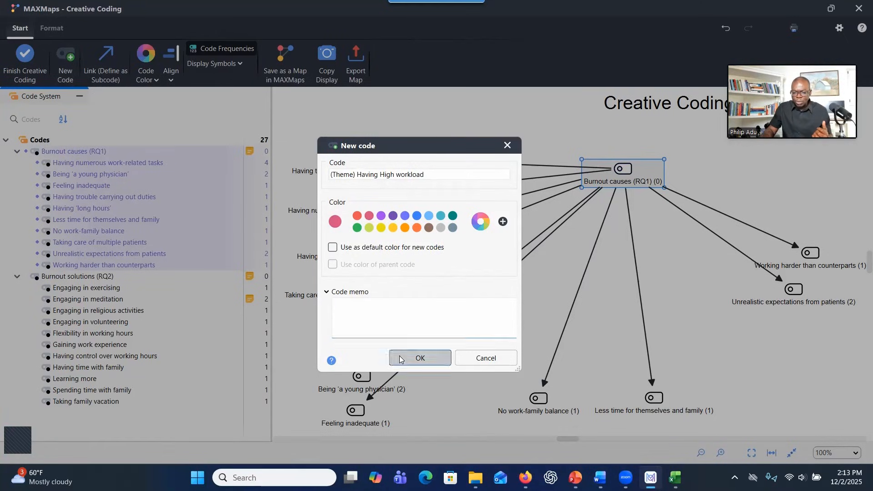
left_click_drag(329, 101, 415, 113)
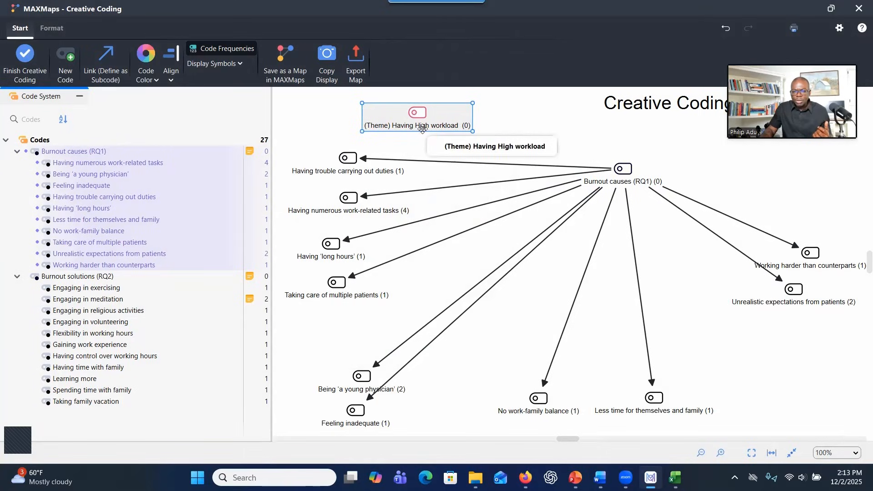
Link "(Theme) Having High workload" to the trouble carrying out duties, numerous tasks, 'long hours' and multiple patients codes, making them its subcodes
left_click(104, 70)
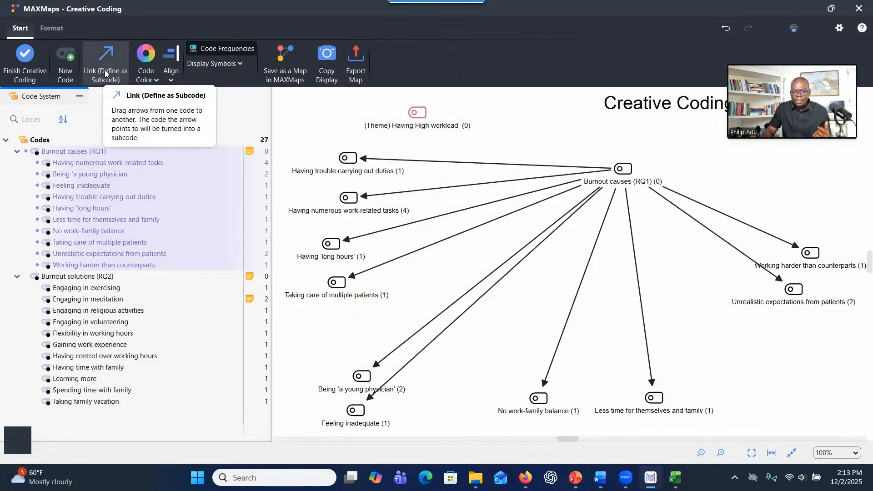
left_click(416, 111)
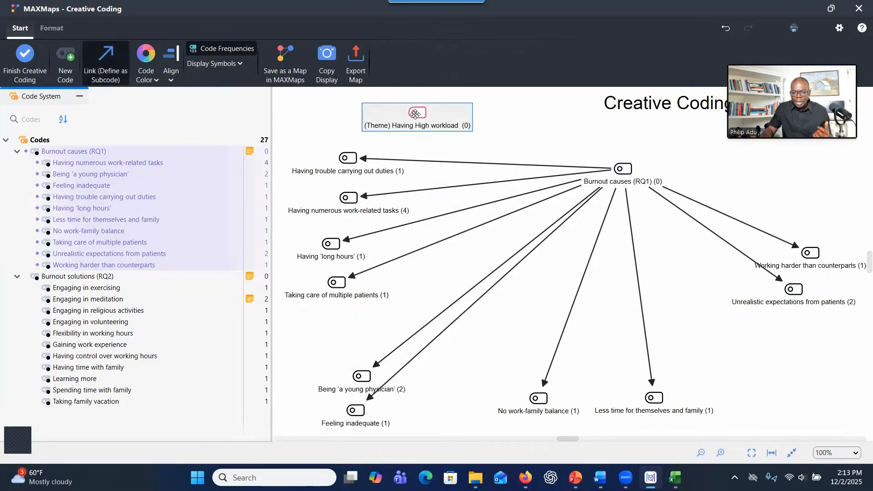
left_click_drag(415, 113, 345, 161)
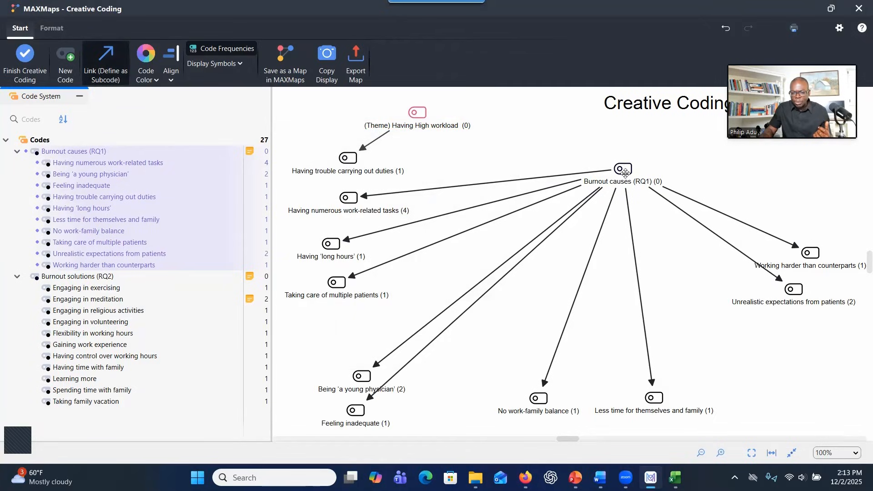
left_click_drag(431, 121, 355, 202)
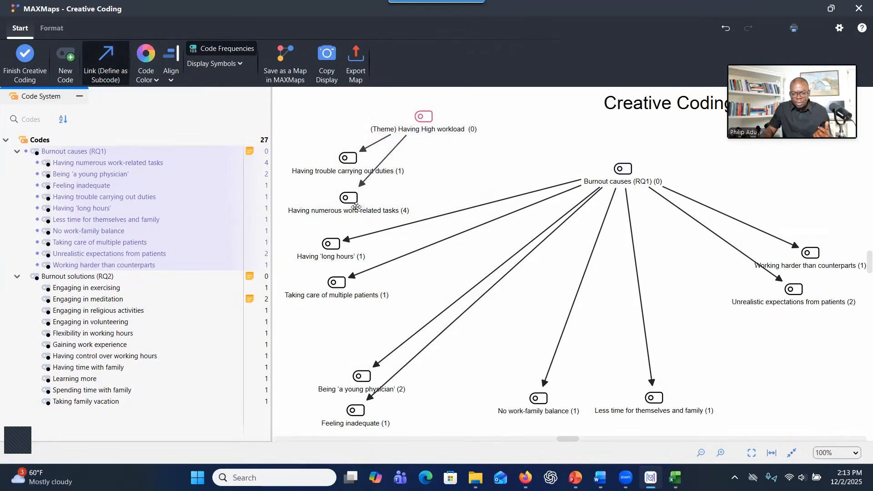
left_click(427, 121)
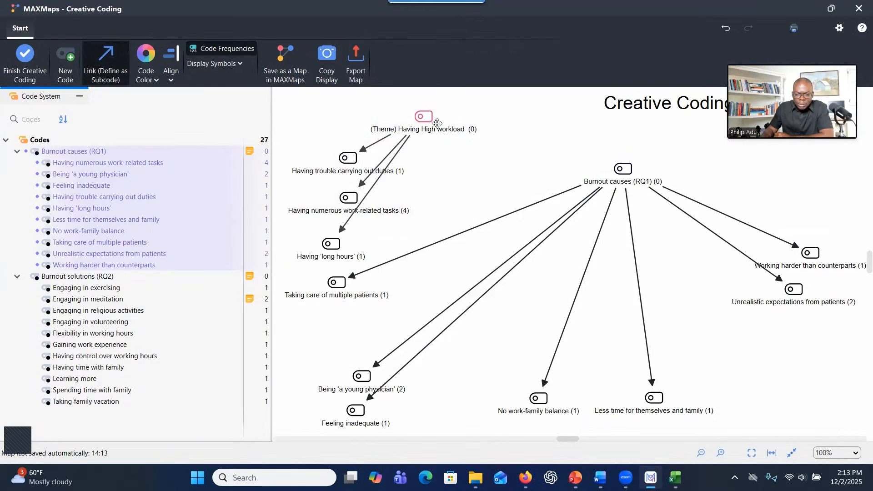
left_click_drag(432, 120, 337, 281)
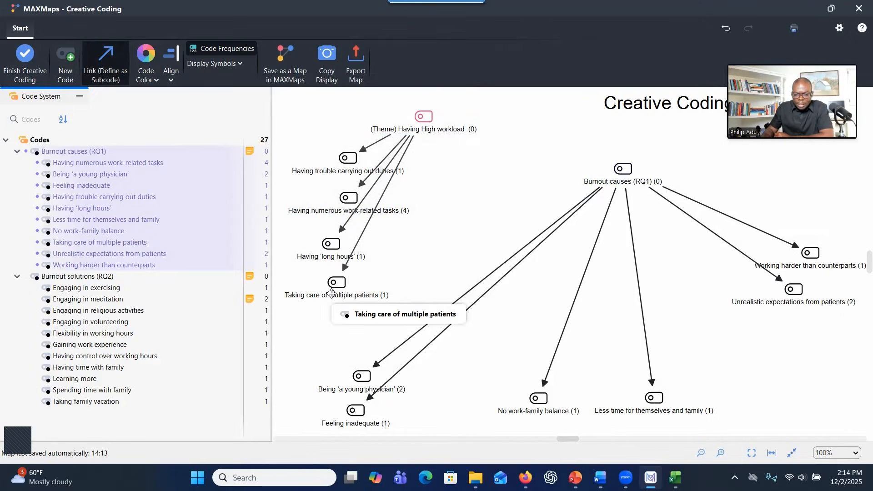
Link "Burnout causes (RQ1)" to "(Theme) Having High workload" so the theme becomes its subcode, and leave linking mode
left_click(428, 118)
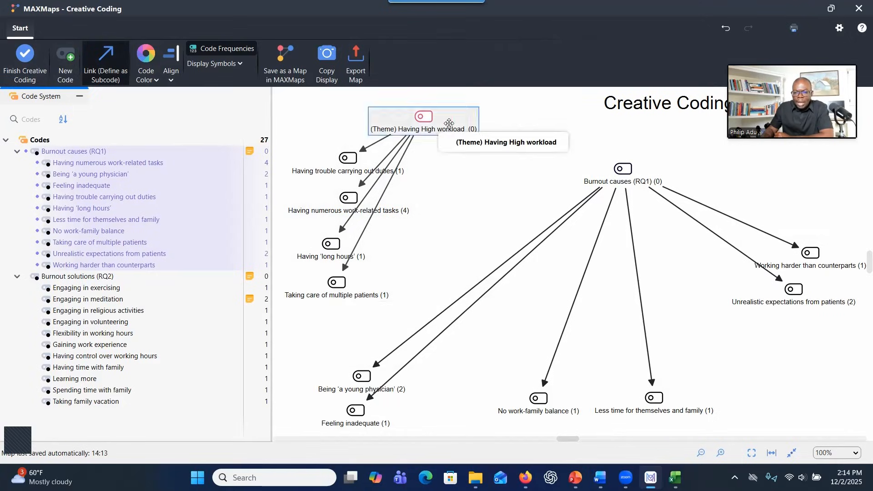
left_click(436, 116)
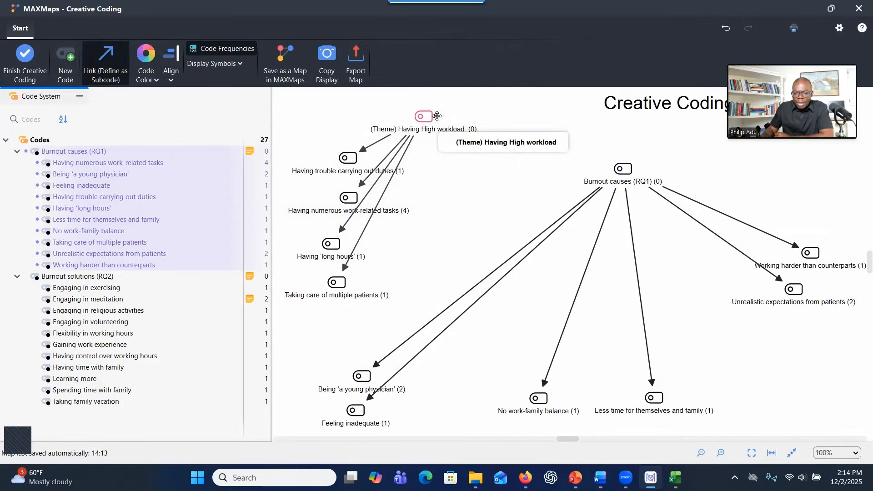
left_click_drag(618, 169, 443, 120)
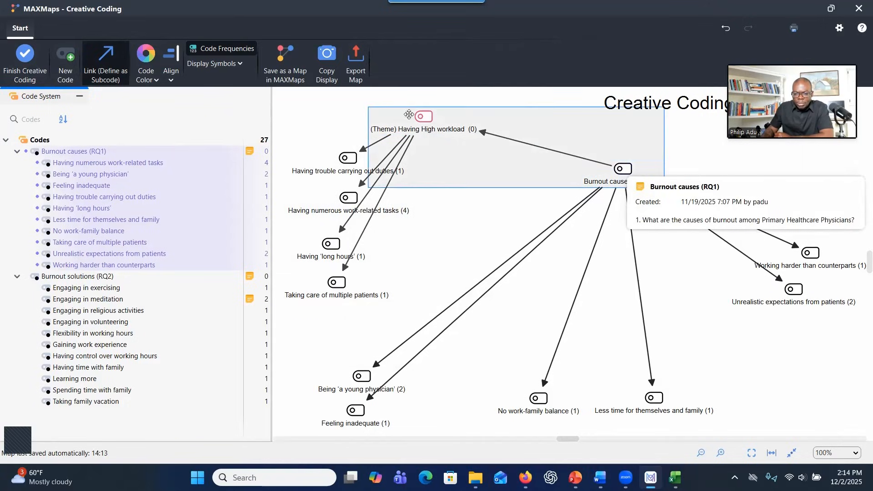
left_click(417, 116)
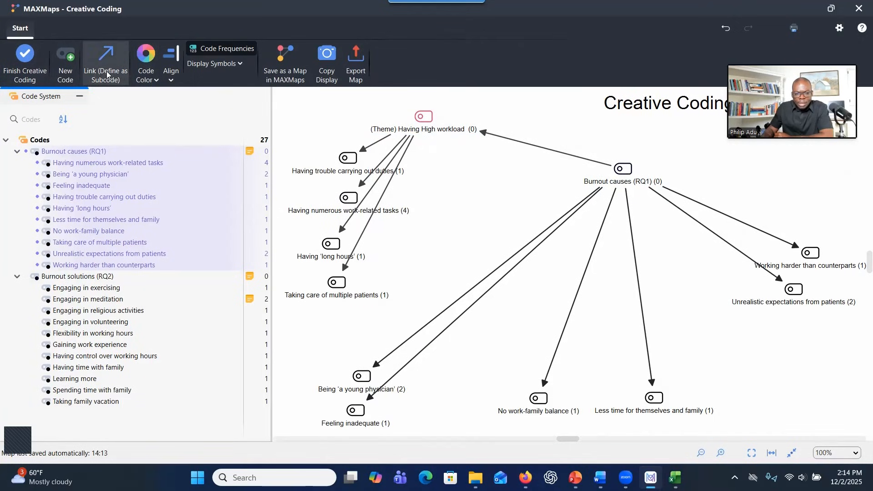
Cluster the four workload subcodes more closely beneath "(Theme) Having High workload", with "Taking care of multiple patients" beside "Having 'long hours'"
mouse_move(419, 125)
left_mouse_down()
mouse_move(437, 160)
mouse_move(433, 135)
left_mouse_up()
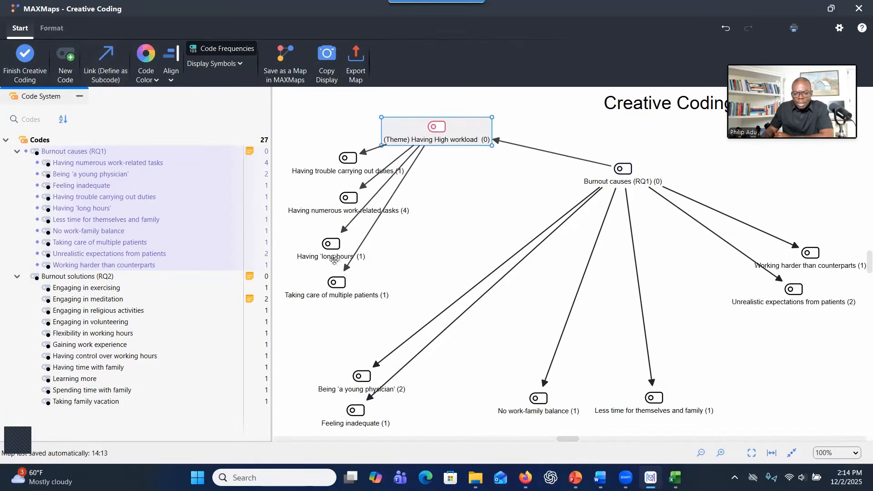
left_click_drag(337, 282, 422, 239)
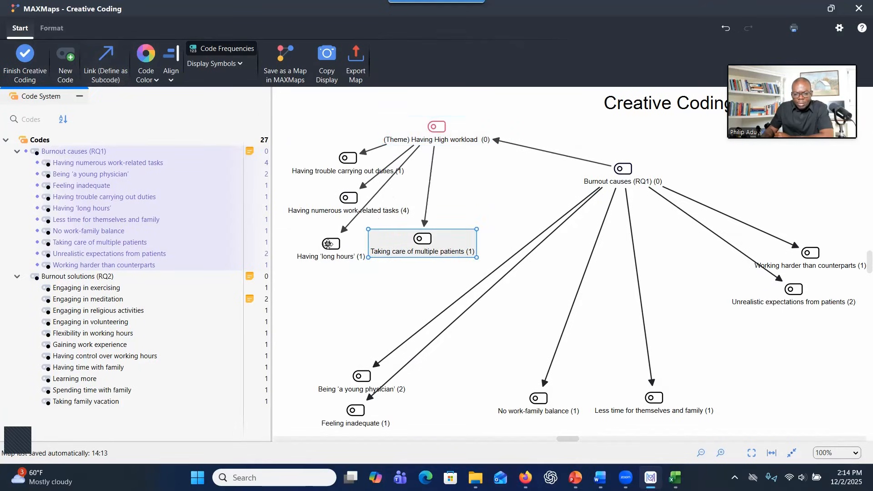
left_click_drag(328, 244, 356, 238)
left_click_drag(341, 205, 333, 208)
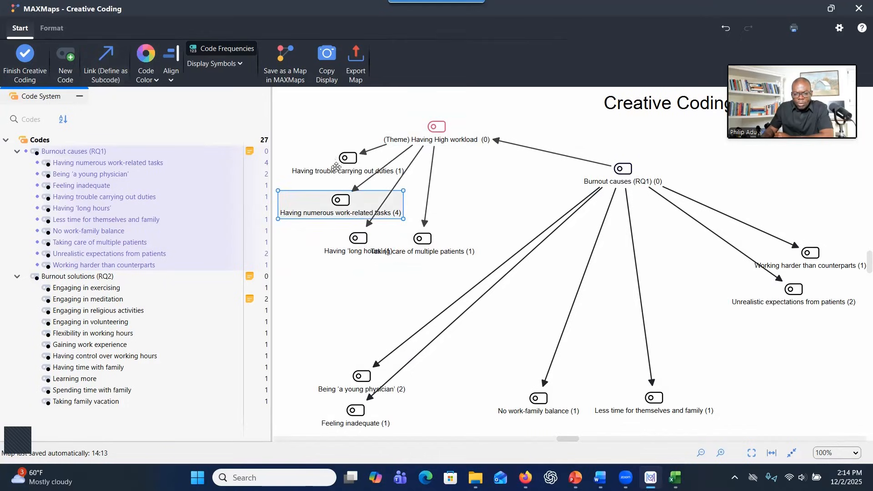
left_click_drag(337, 167, 337, 175)
left_click_drag(442, 129, 441, 121)
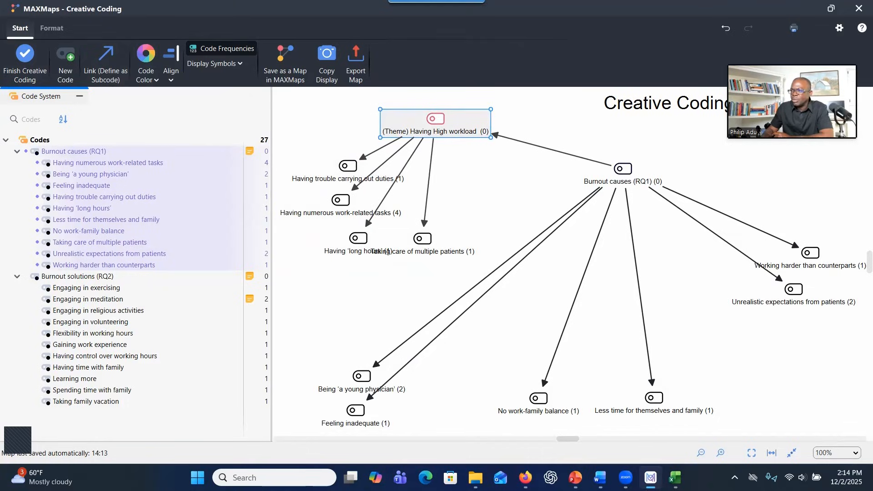
Start a new code named "(Theme) Being new to the profession"
key("alt+Tab")
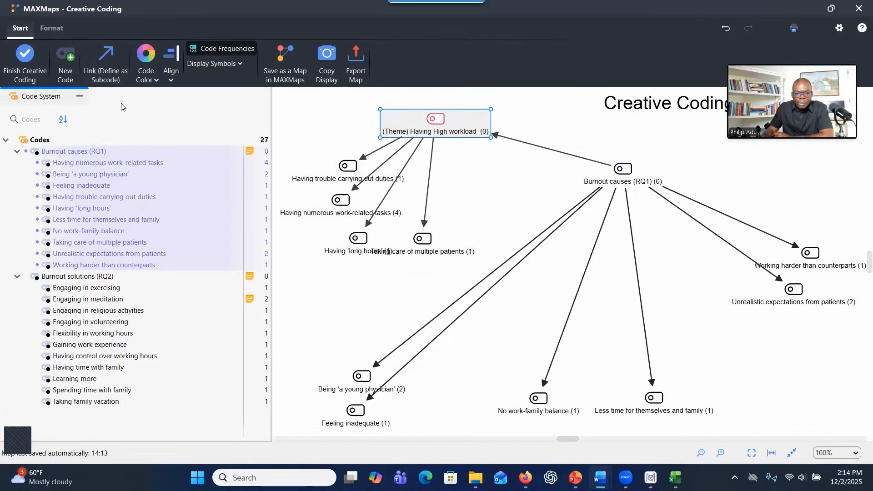
left_click(61, 71)
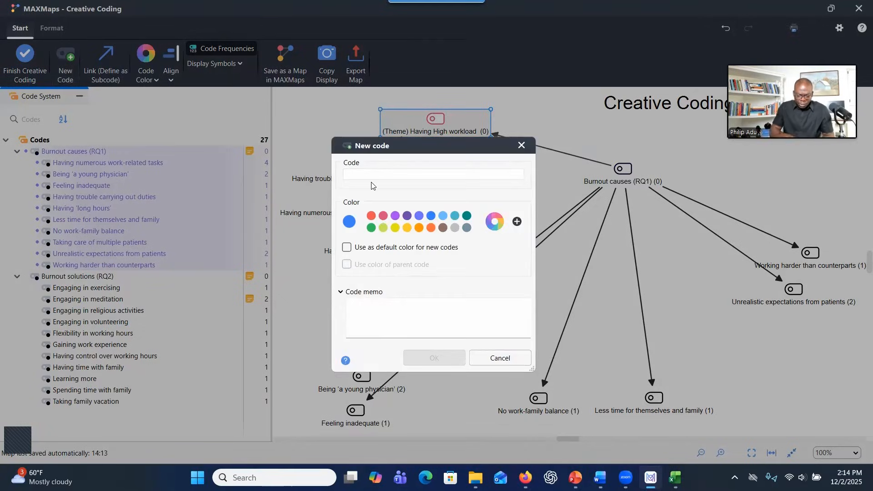
type("(Theme) Being new to the profession")
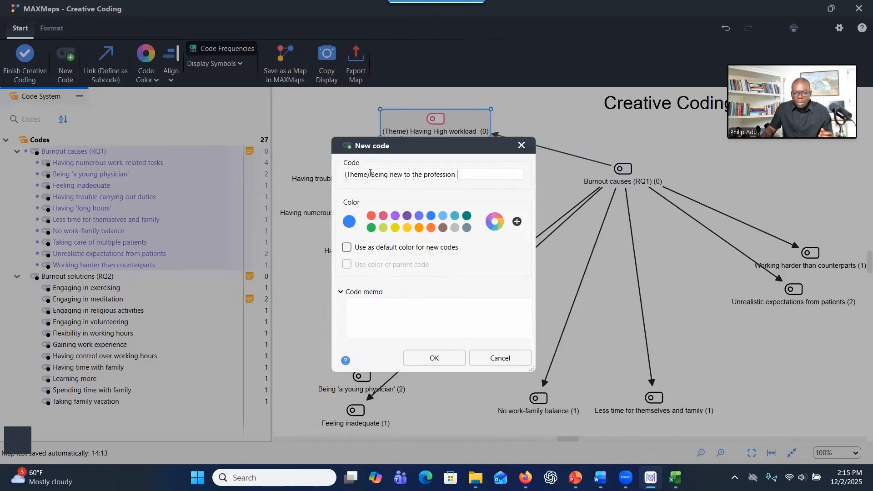
Try moving "(Theme)" to the end of the new code's name, and undo the change
double_click(371, 174)
key("ctrl+c")
key("BackSpace")
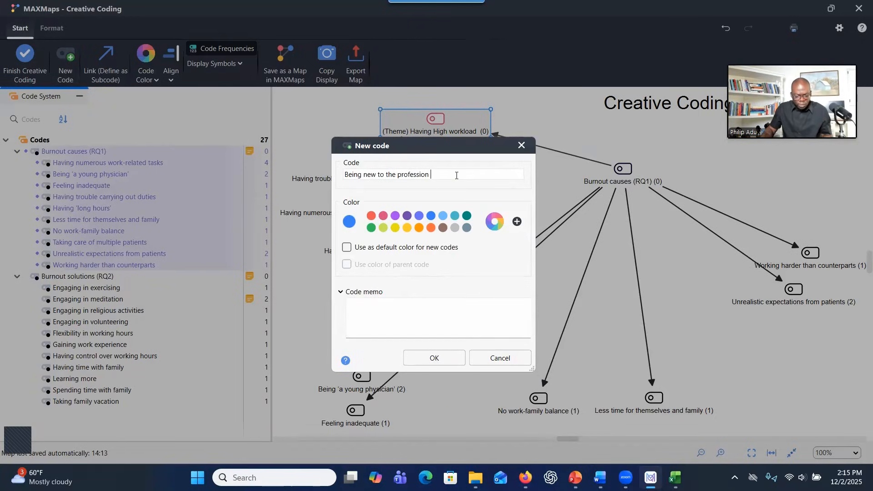
key("ctrl+v")
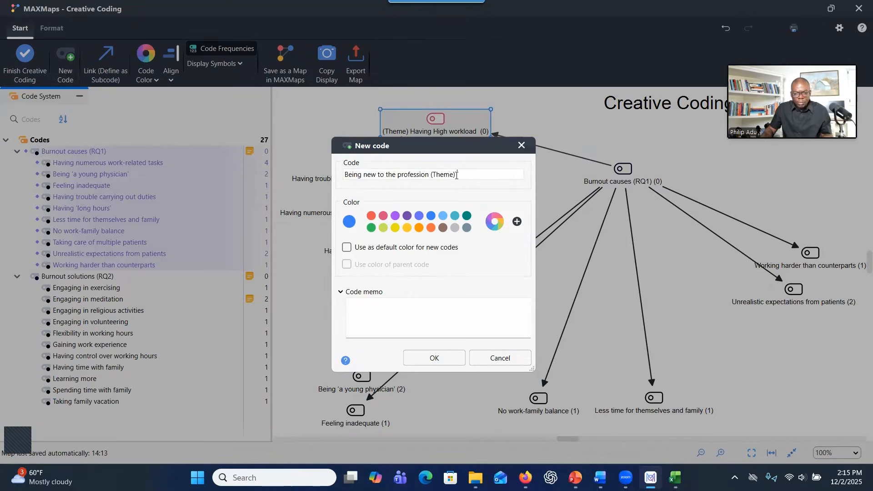
left_click(344, 175)
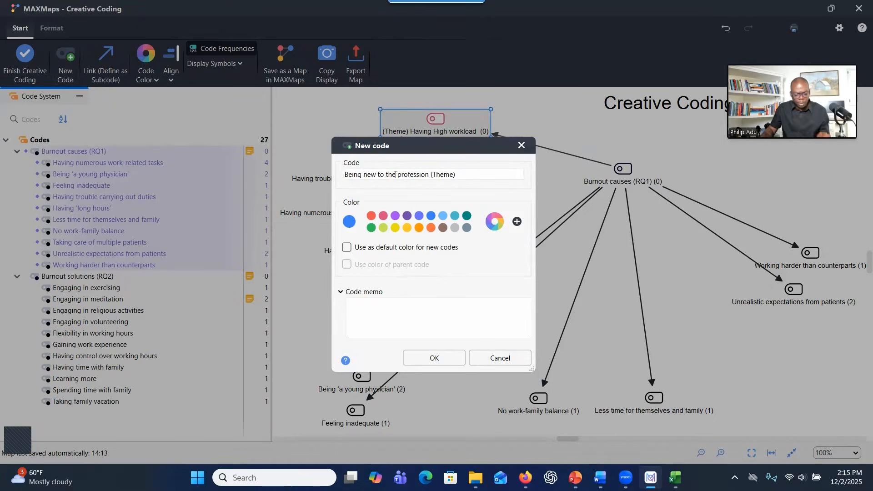
key("ctrl+z")
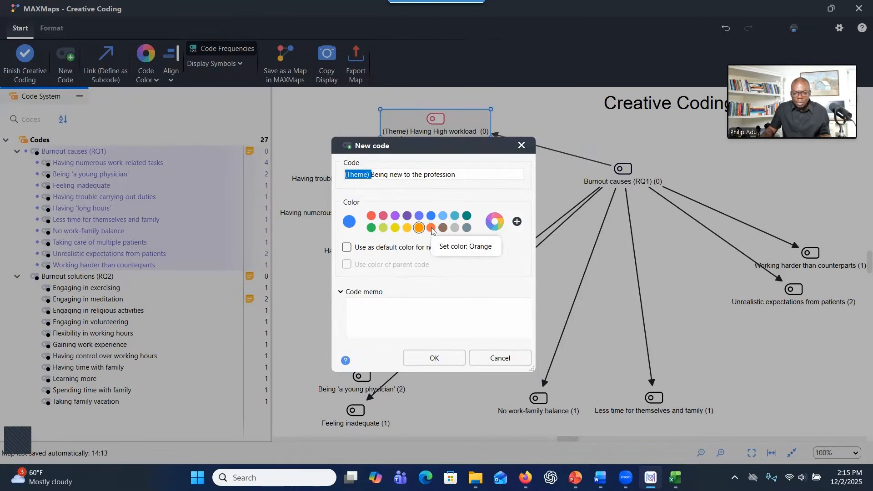
Give the "(Theme) Being new to the profession" code a teal color, leave its memo empty, and create it
left_click(467, 215)
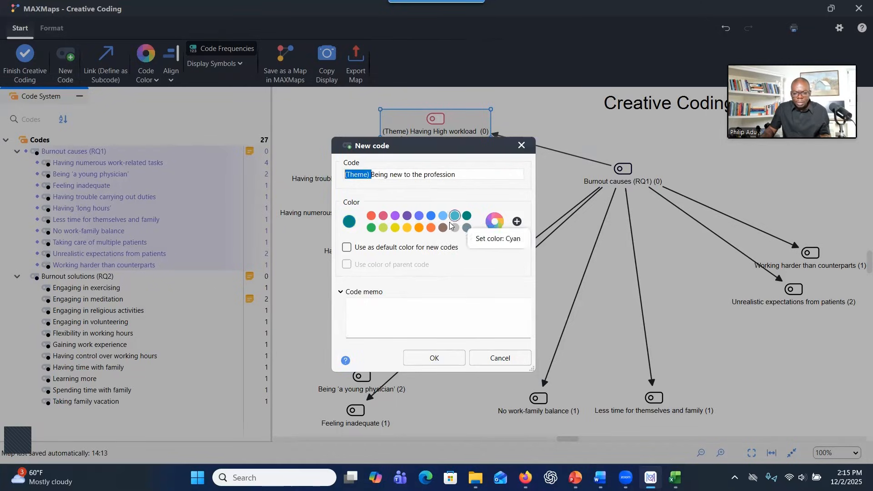
left_click(389, 319)
left_click(423, 360)
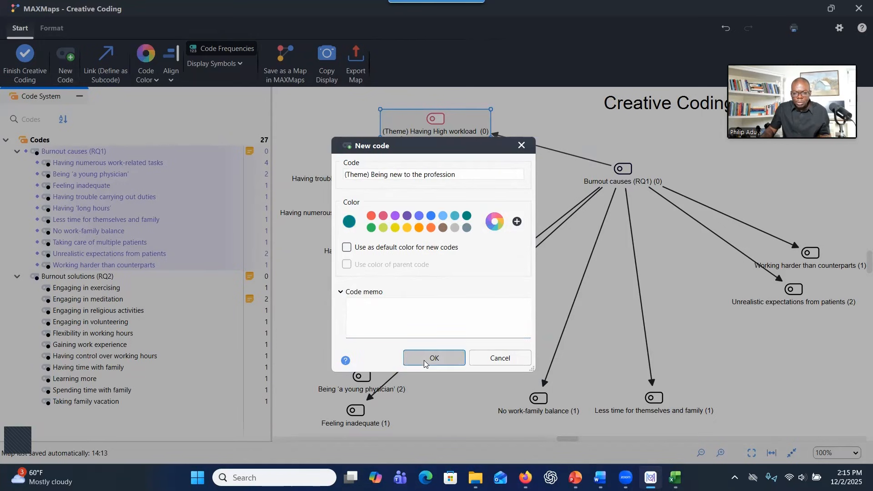
Link "Being 'a young physician'" and "Feeling inadequate" under "(Theme) Being new to the profession", and make that theme a subcode of "Burnout causes (RQ1)"
left_click_drag(346, 117, 504, 194)
left_click(119, 72)
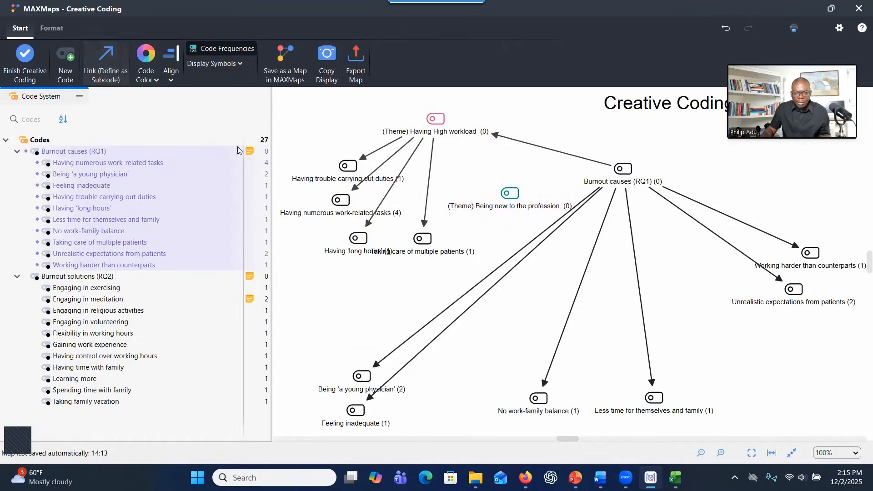
left_click(508, 195)
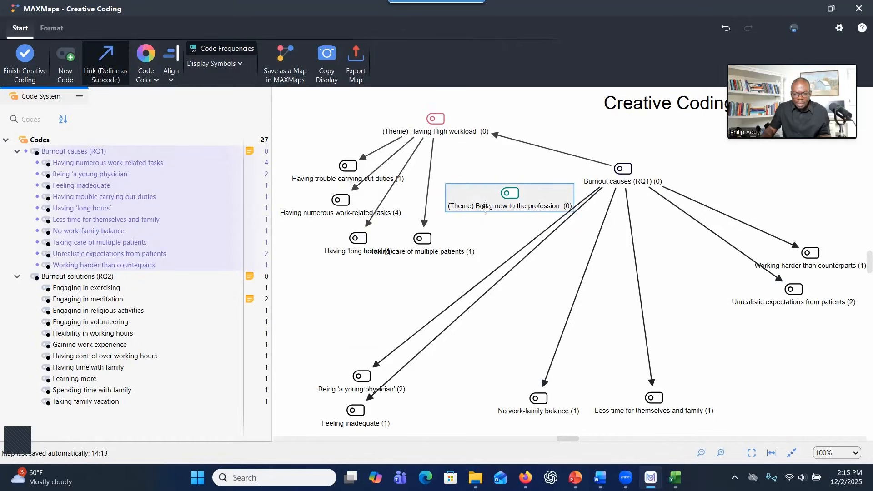
left_click_drag(485, 206, 362, 376)
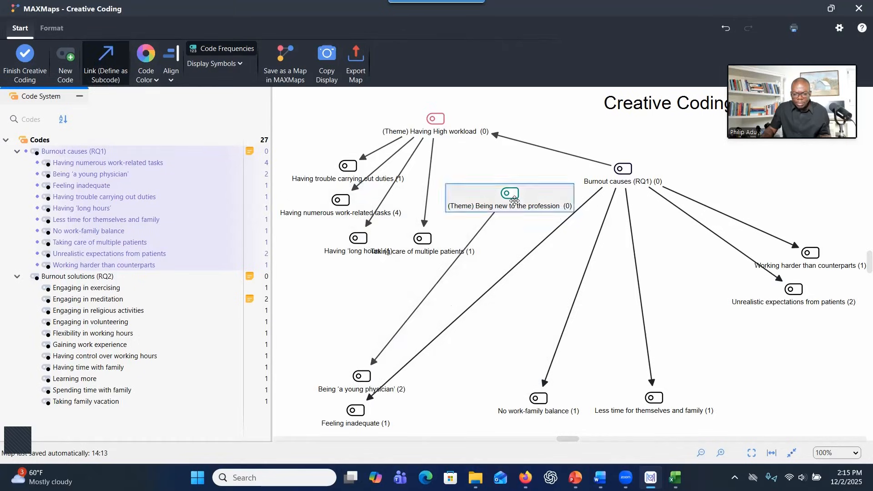
left_click_drag(511, 195, 371, 406)
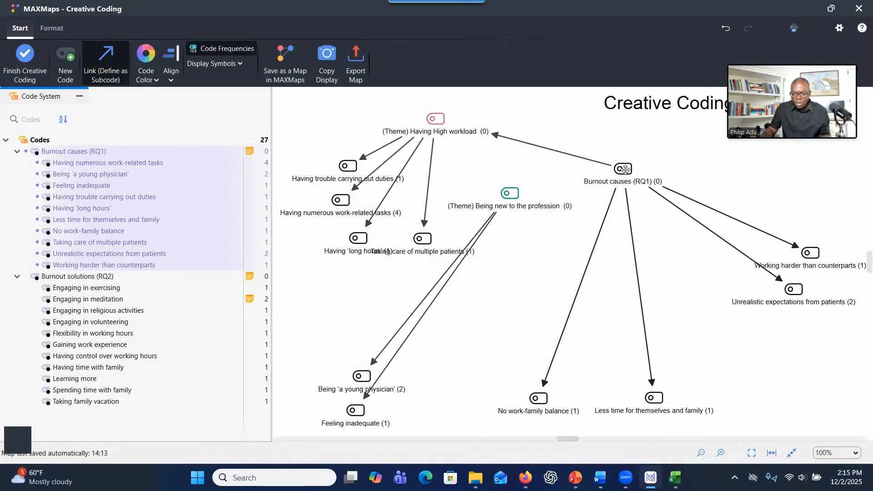
left_click_drag(625, 169, 529, 195)
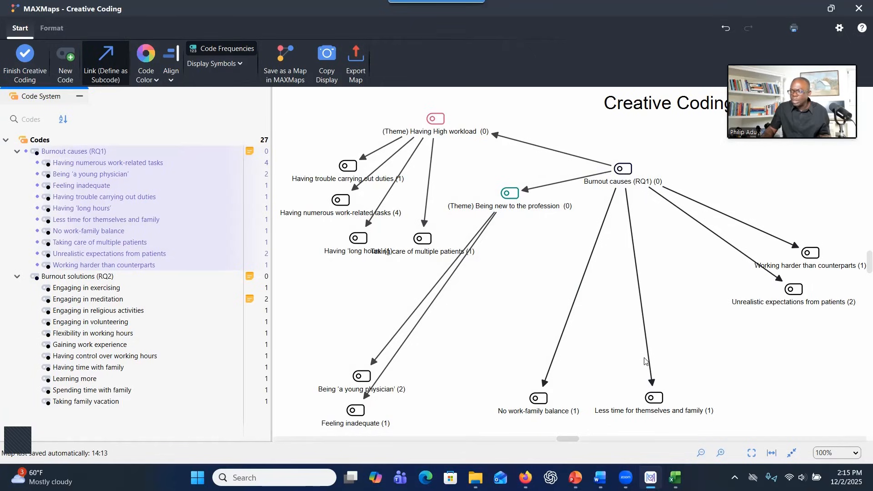
Create a new red code named "(Theme) Having Less time for family"
key("alt+Tab")
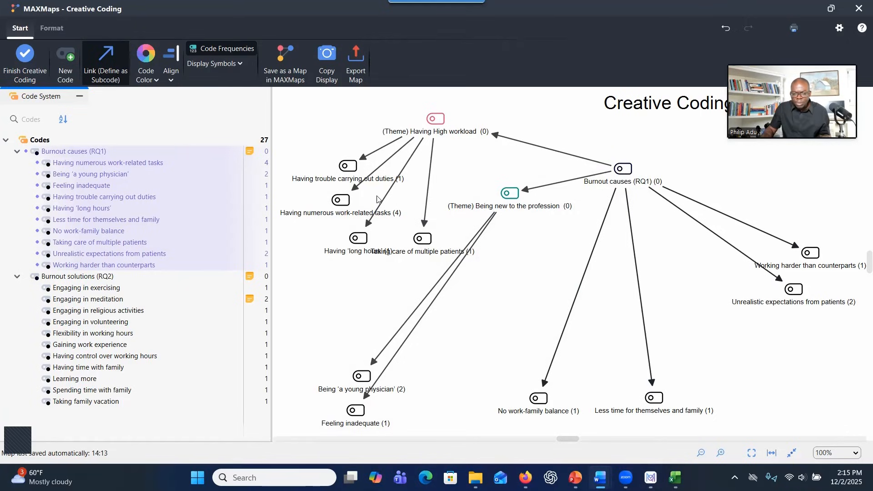
left_click(63, 67)
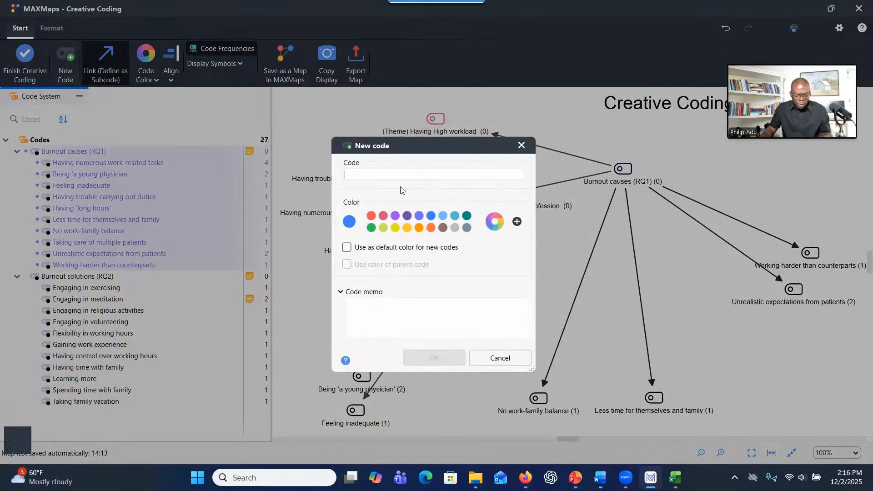
type("(Theme)")
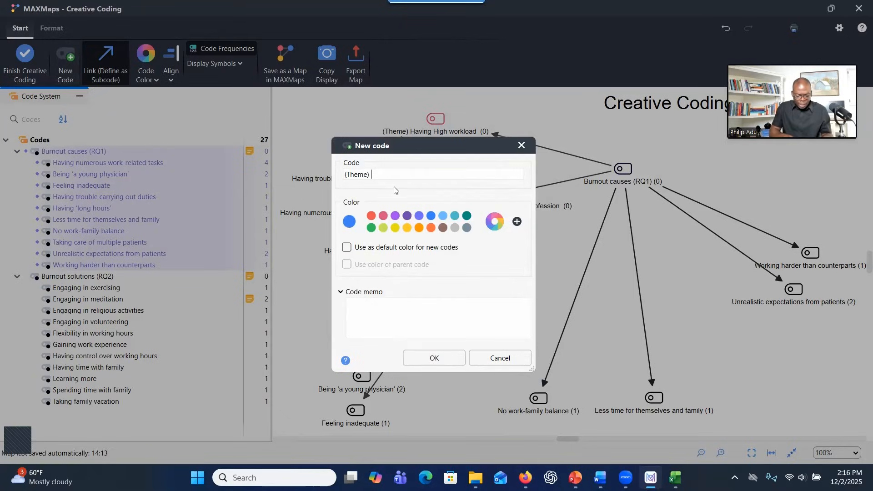
type("Having Less time for family")
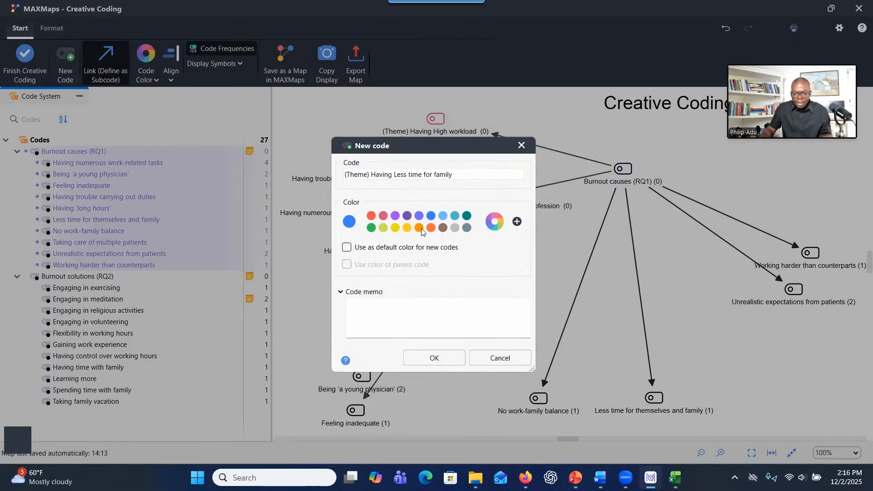
left_click(371, 216)
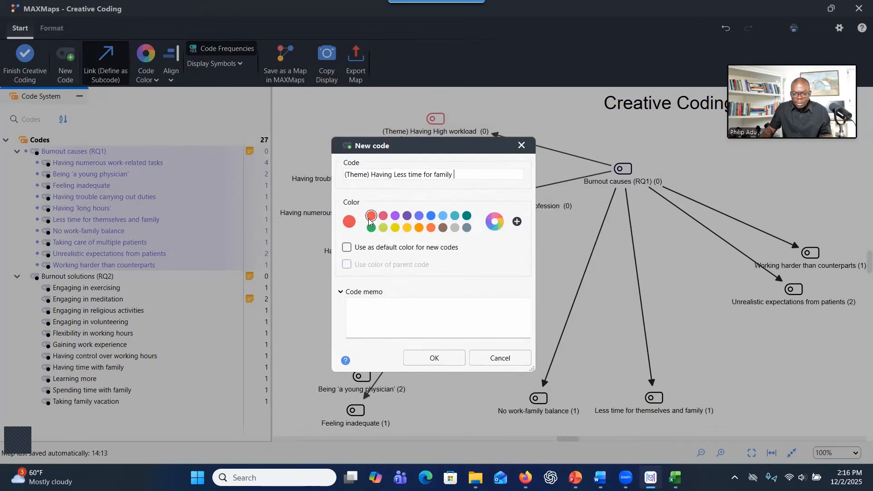
left_click(427, 364)
Link "No work-family balance" and "Less time for themselves and family" under "(Theme) Having Less time for family", and that theme under "Burnout causes (RQ1)"
left_click_drag(338, 102, 535, 397)
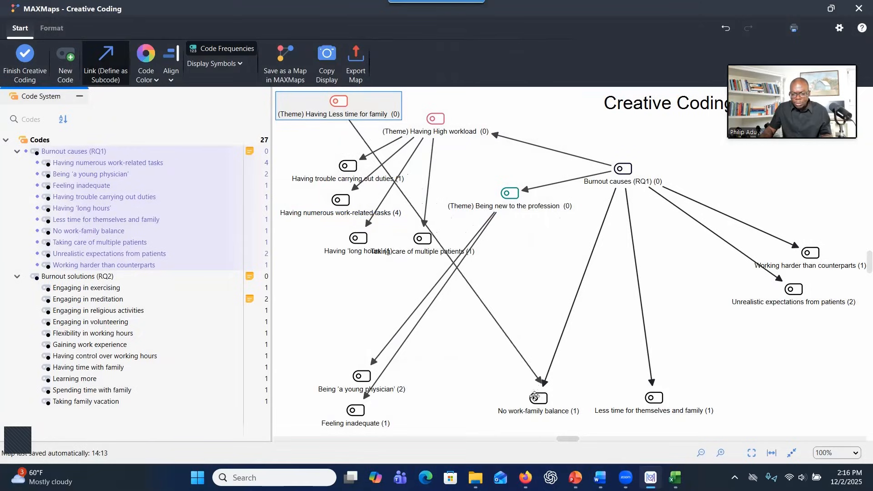
mouse_move(346, 102)
left_mouse_down()
mouse_move(478, 205)
mouse_move(605, 366)
mouse_move(652, 406)
mouse_move(649, 399)
left_mouse_up()
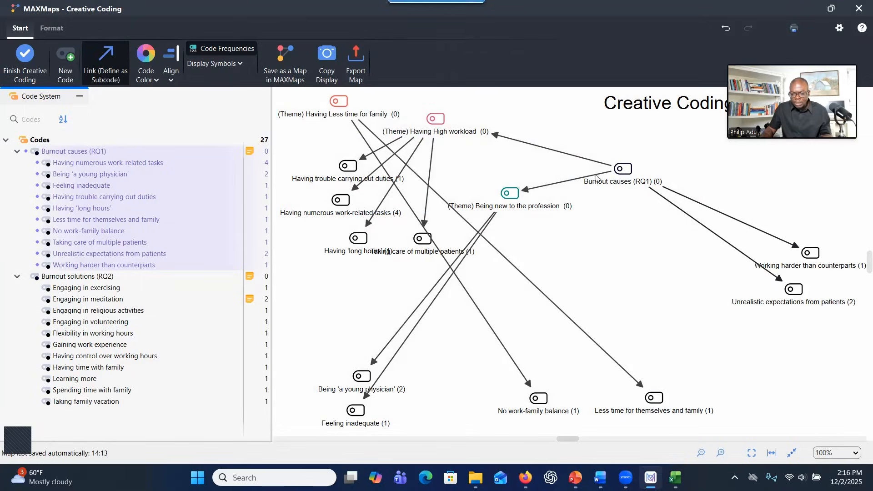
left_click(365, 106)
left_click(620, 169)
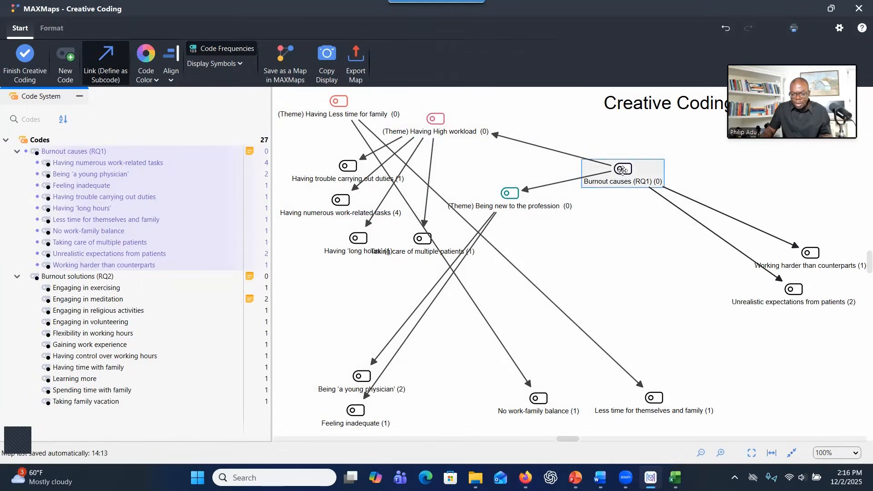
left_click_drag(584, 156, 346, 108)
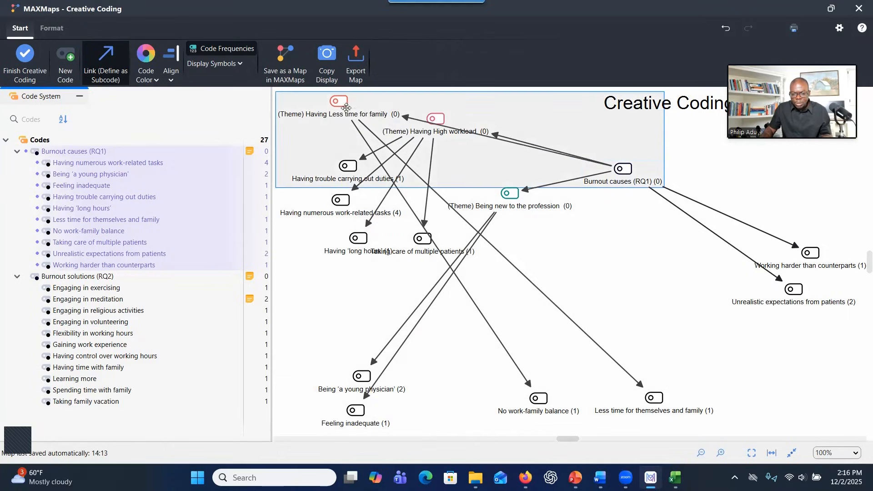
left_click(336, 106)
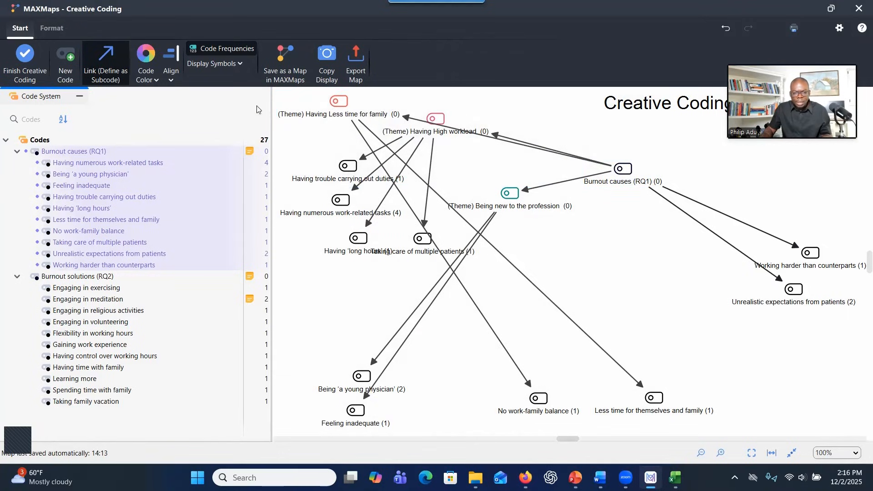
Place the less-time-for-family and new-to-the-profession themes below "Burnout causes (RQ1)", and move the unrealistic-expectations and working-harder codes closer to it
left_click(99, 70)
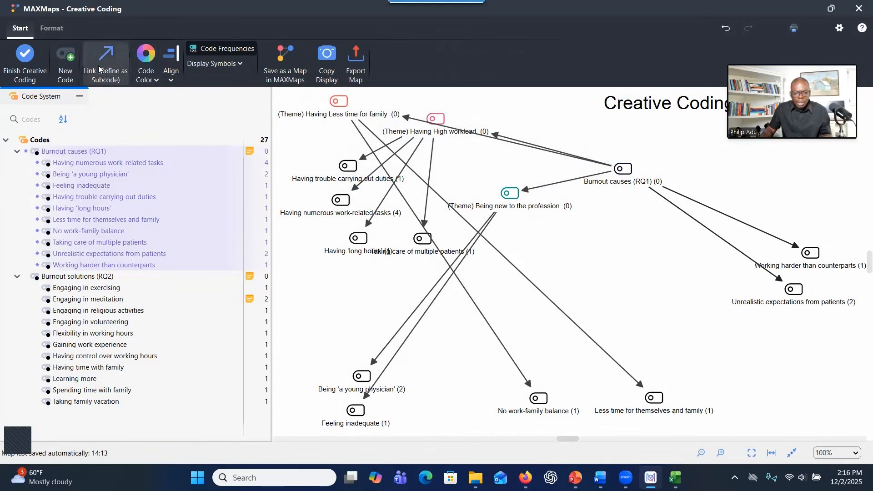
left_click_drag(343, 111, 610, 277)
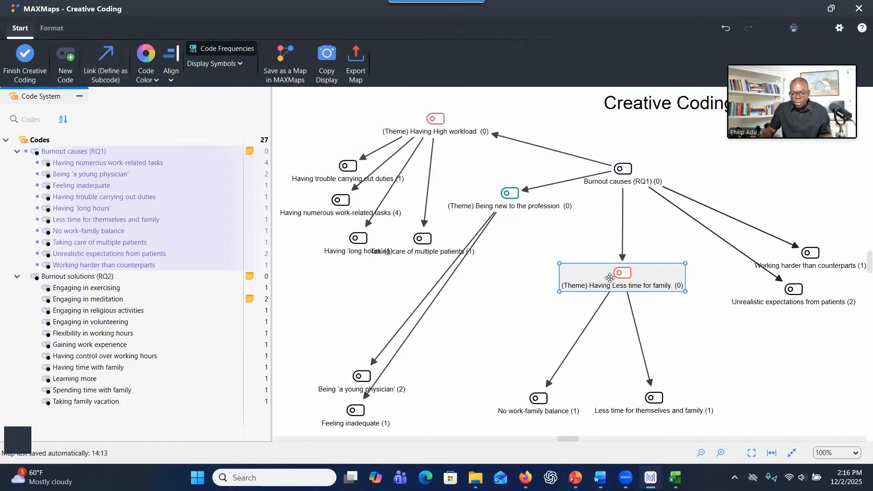
left_click_drag(502, 188, 491, 269)
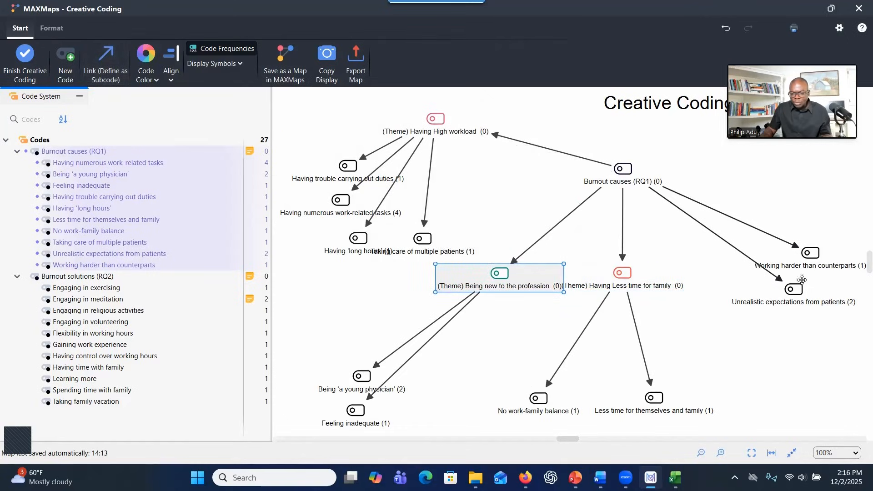
left_click_drag(802, 279, 741, 266)
left_click_drag(811, 253, 774, 225)
left_click_drag(738, 269, 751, 270)
Create a new code named "(Theme) Putting in extra effort", keeping the default blue color
key("alt+Tab")
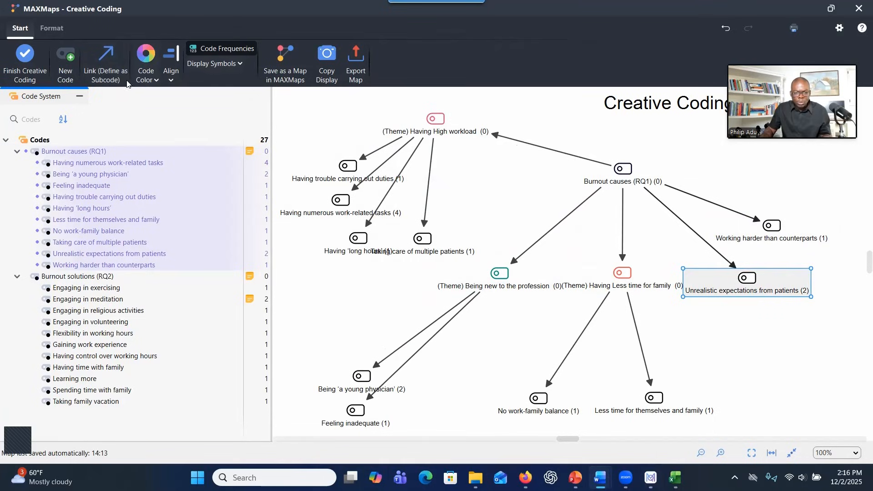
left_click(65, 63)
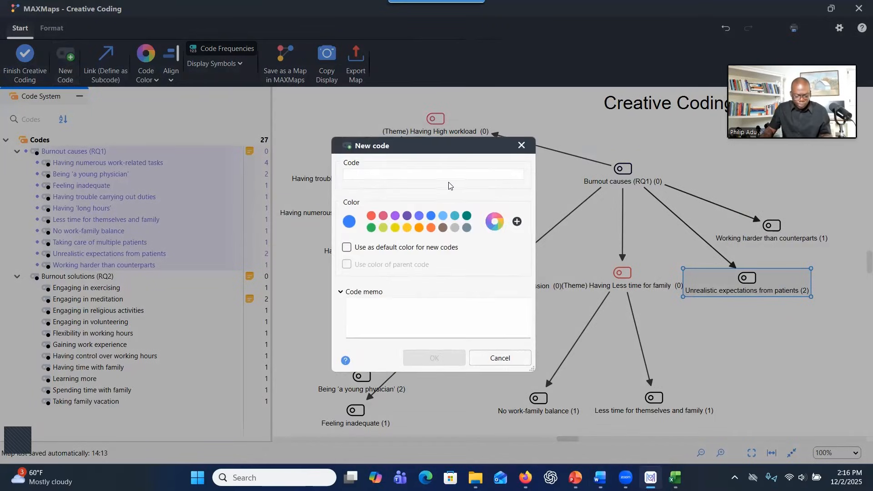
type("(")
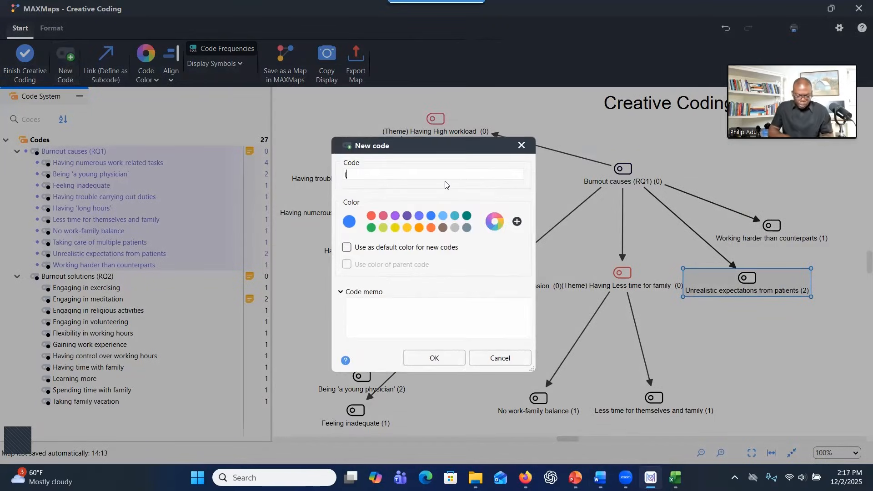
type("Theme) Putting in extra effort")
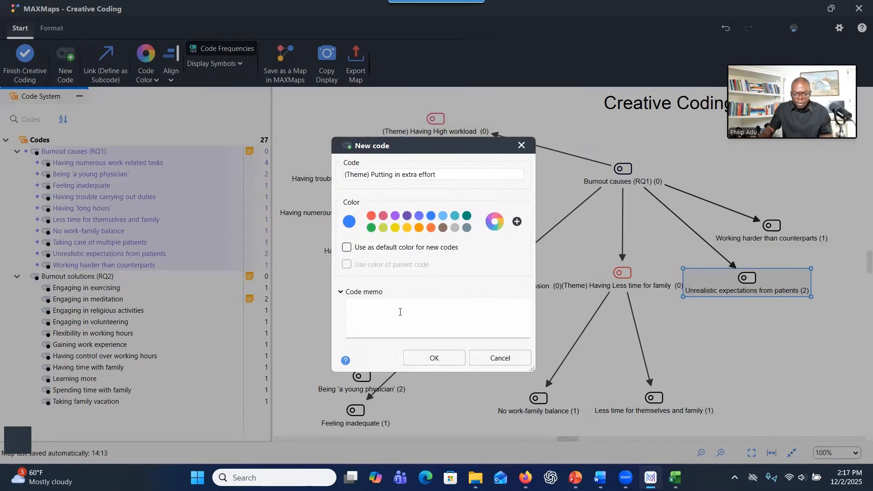
left_click(410, 358)
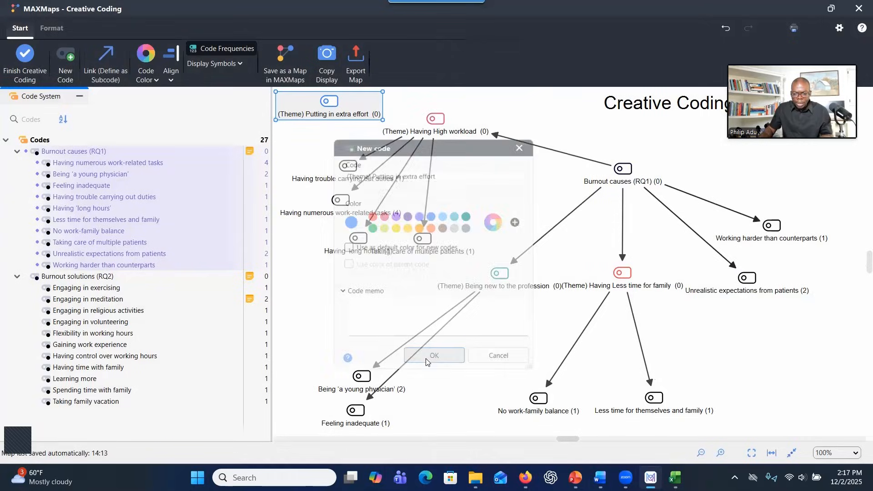
Link "Unrealistic expectations from patients" and "Working harder than counterparts" as subcodes of "(Theme) Putting in extra effort"
left_click(106, 62)
left_click_drag(329, 106, 726, 276)
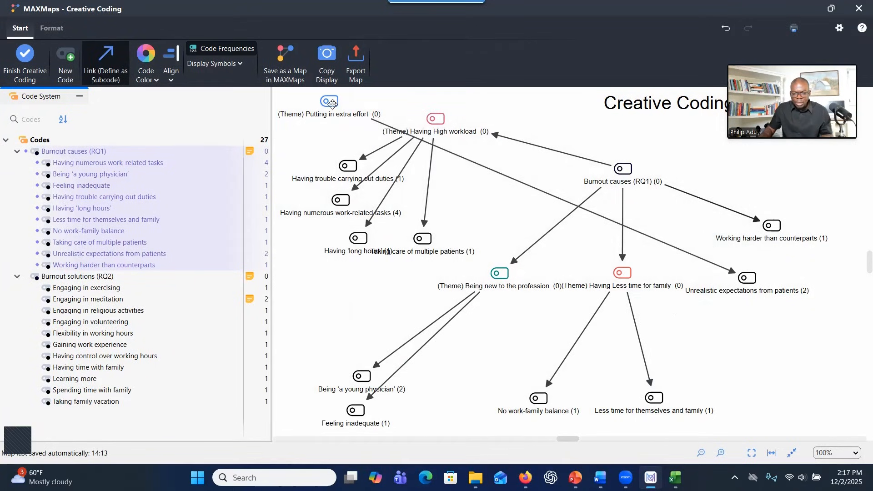
left_click_drag(333, 105, 772, 227)
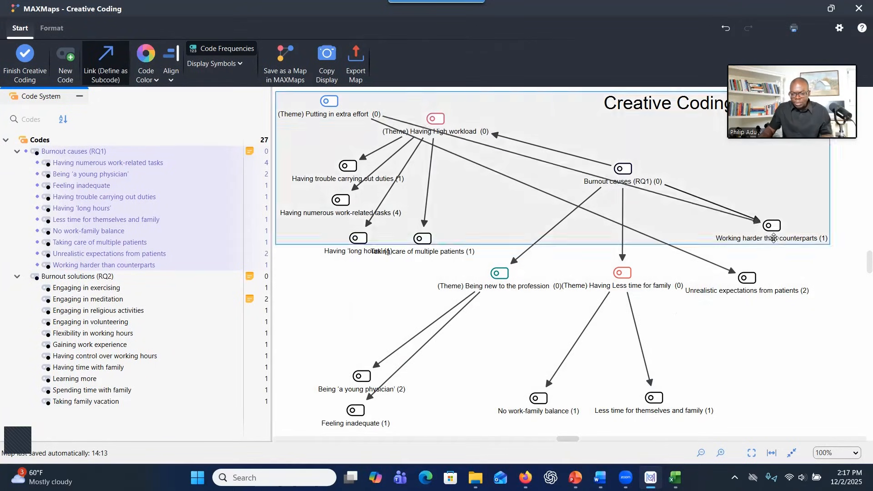
Move "(Theme) Putting in extra effort" beside "Burnout causes (RQ1)" and link it as a subcode of that code
left_click(106, 61)
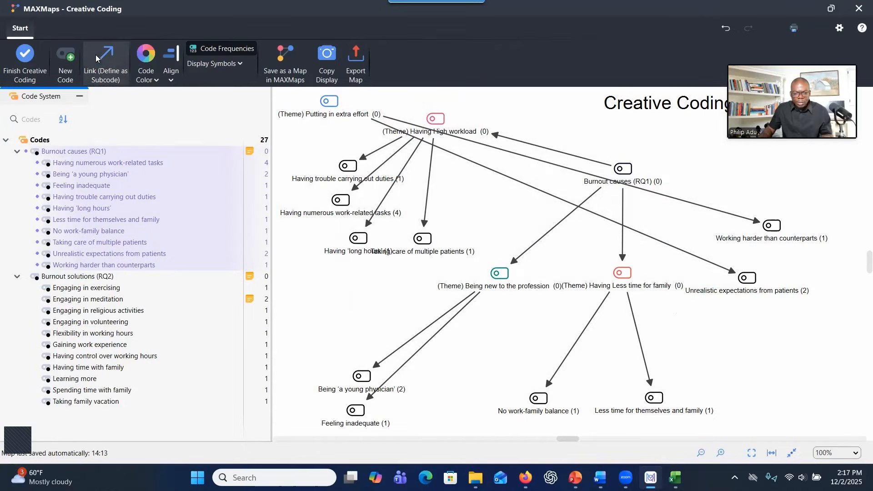
left_click_drag(311, 105, 707, 180)
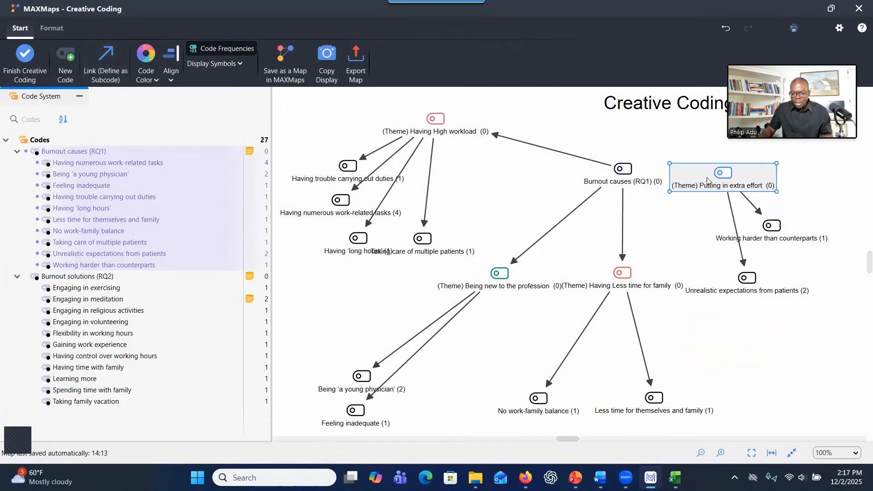
left_click(100, 75)
left_click_drag(622, 169, 716, 181)
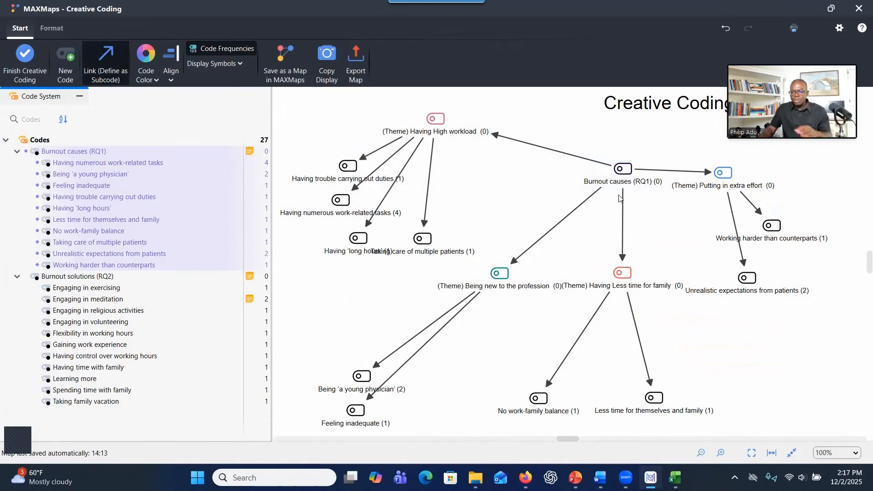
Rearrange the map so "Burnout causes (RQ1)" sits above the four theme codes, with the themes spread out beneath it
left_click(105, 63)
left_click_drag(623, 168, 584, 128)
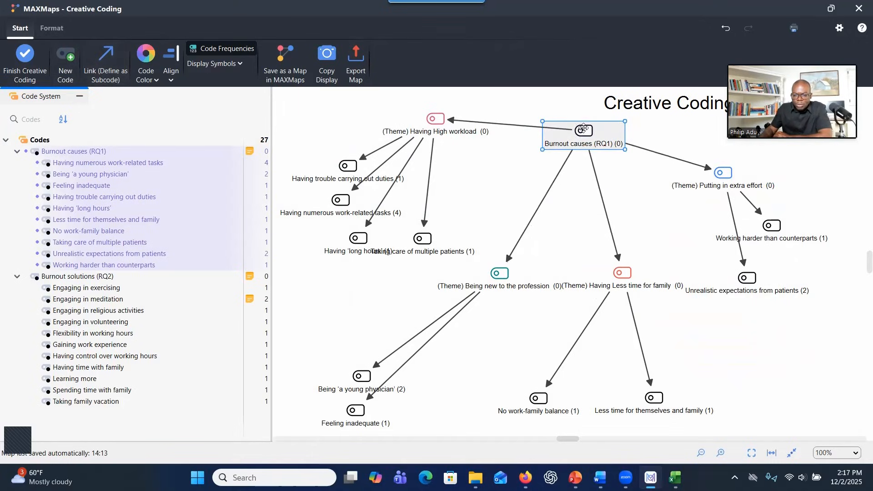
left_click_drag(441, 132, 462, 174)
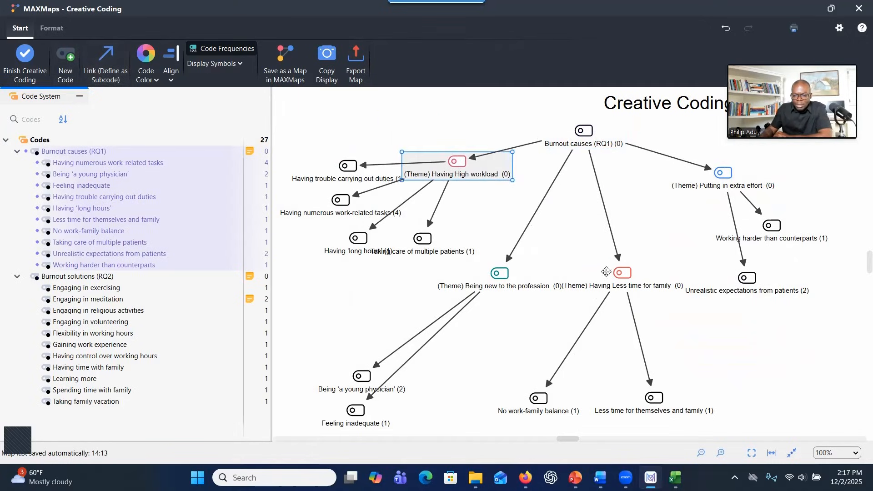
left_click_drag(615, 277, 588, 274)
left_click_drag(499, 274, 486, 274)
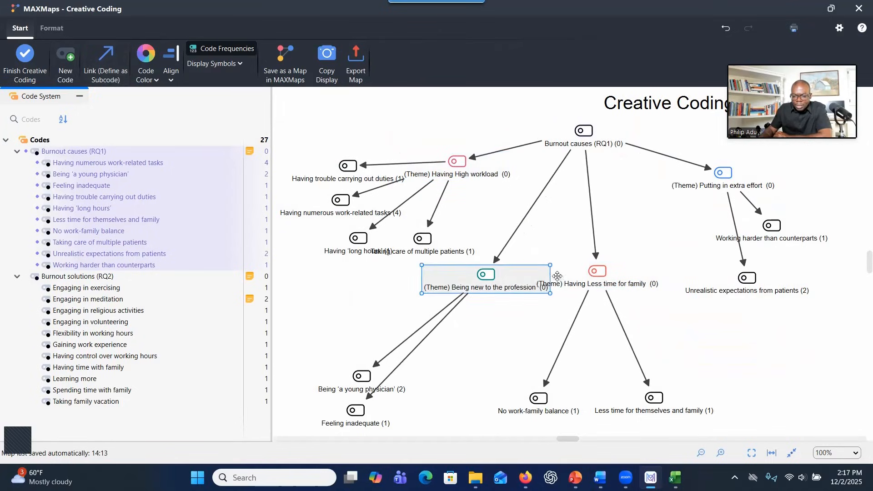
left_click_drag(591, 274, 596, 281)
left_click_drag(713, 177, 659, 214)
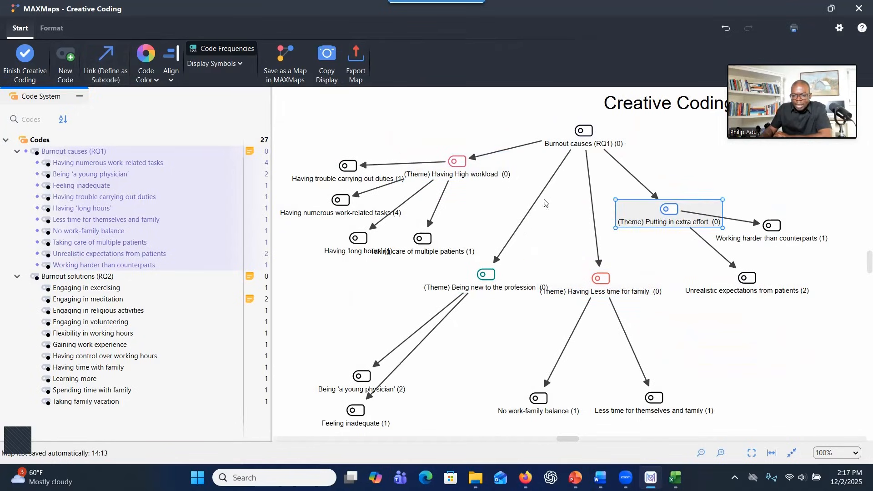
left_click_drag(576, 133, 572, 127)
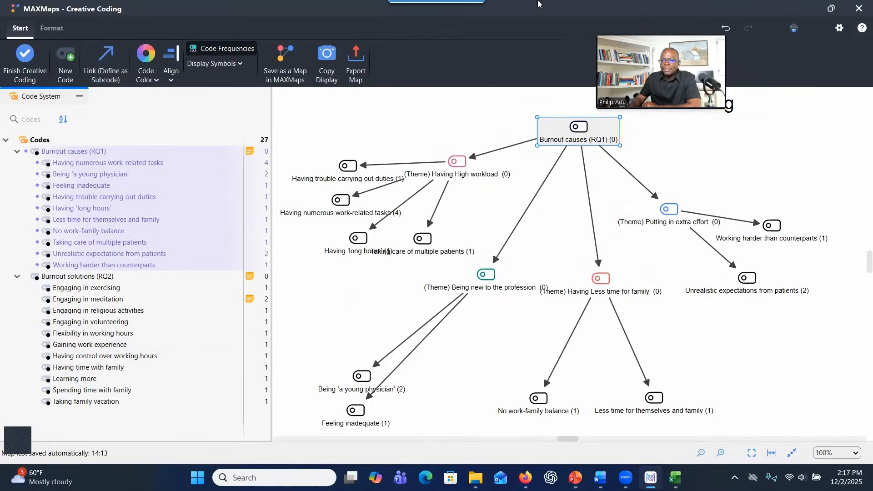
Close Creative Coding and apply the new code structure to the code system
left_click(856, 9)
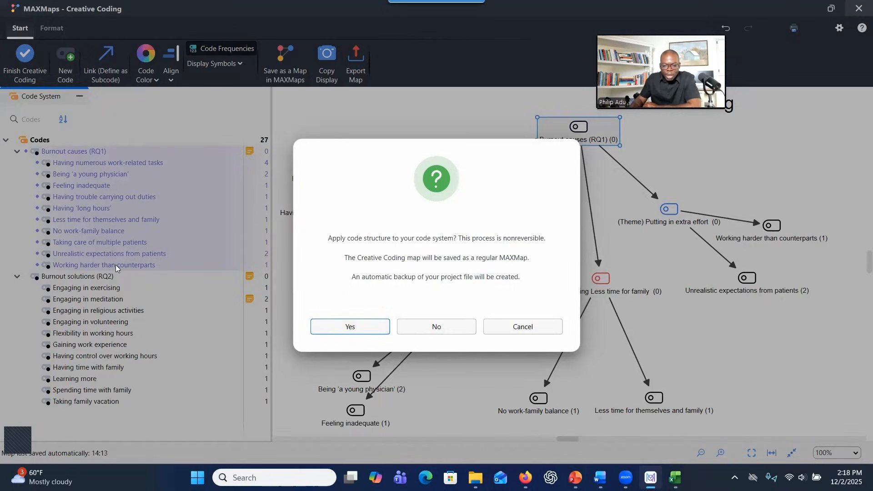
left_click(339, 331)
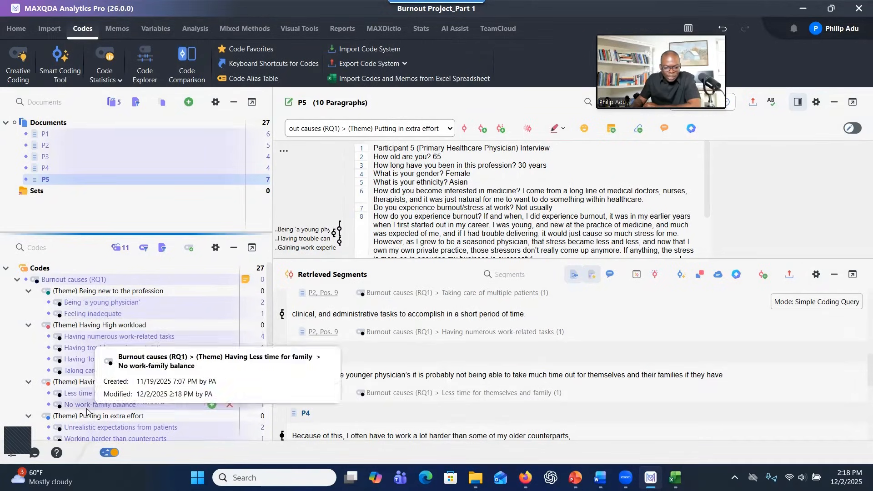
Collapse the four theme codes under "Burnout causes (RQ1)" in the code system and deactivate all codes
scroll(84, 396, "down", 1)
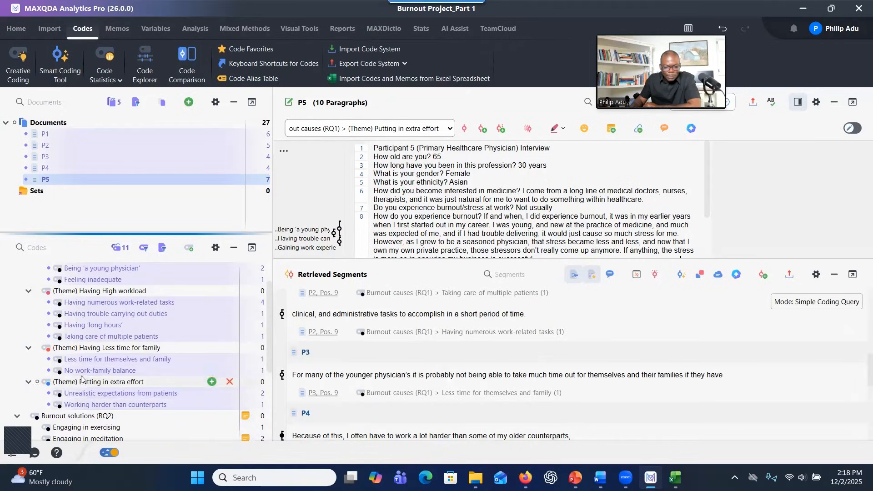
scroll(83, 375, "down", 1)
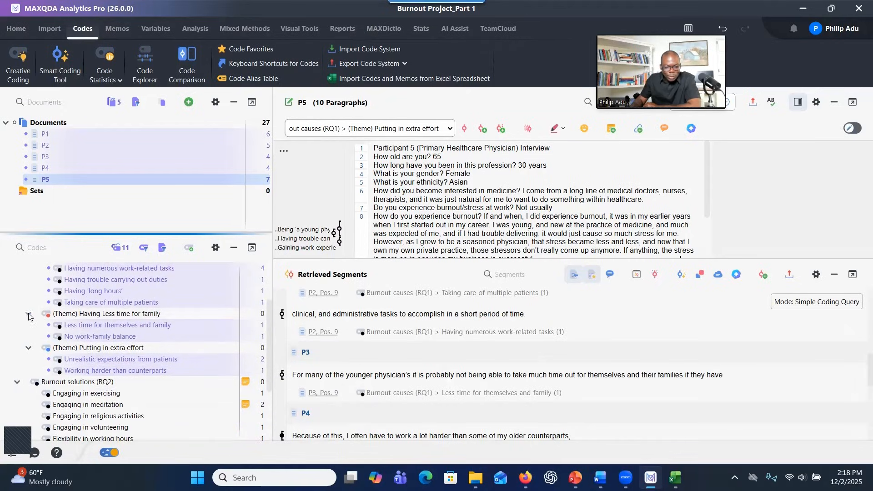
left_click(29, 314)
left_click(28, 325)
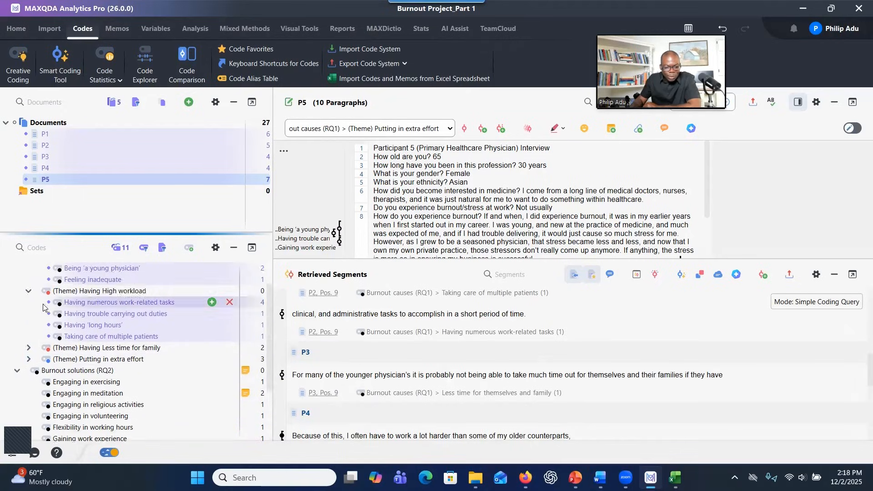
left_click(29, 291)
scroll(40, 293, "up", 1)
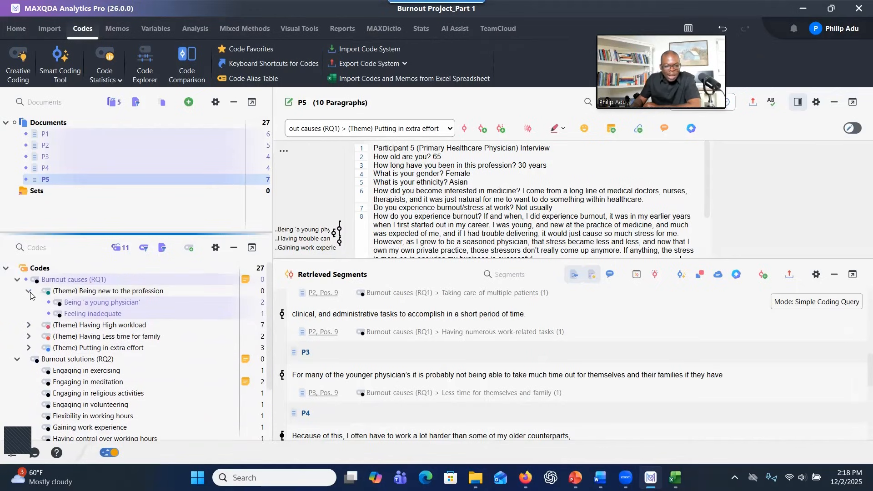
left_click(28, 291)
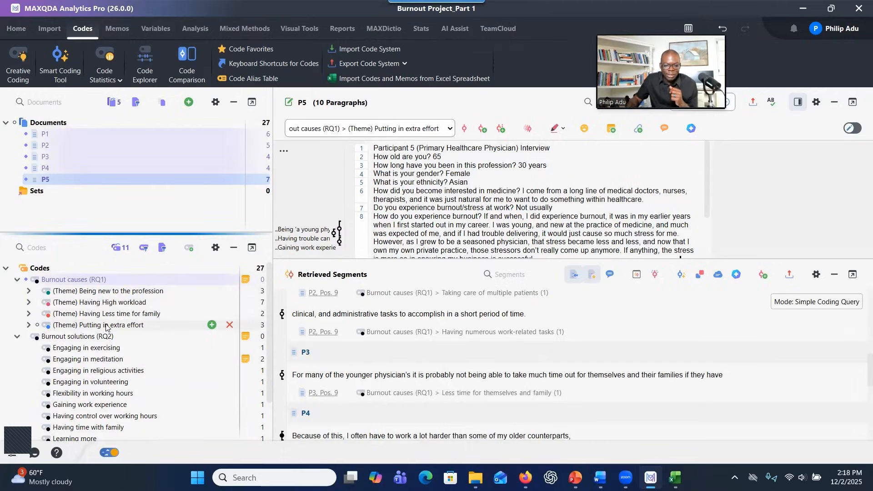
left_click(119, 247)
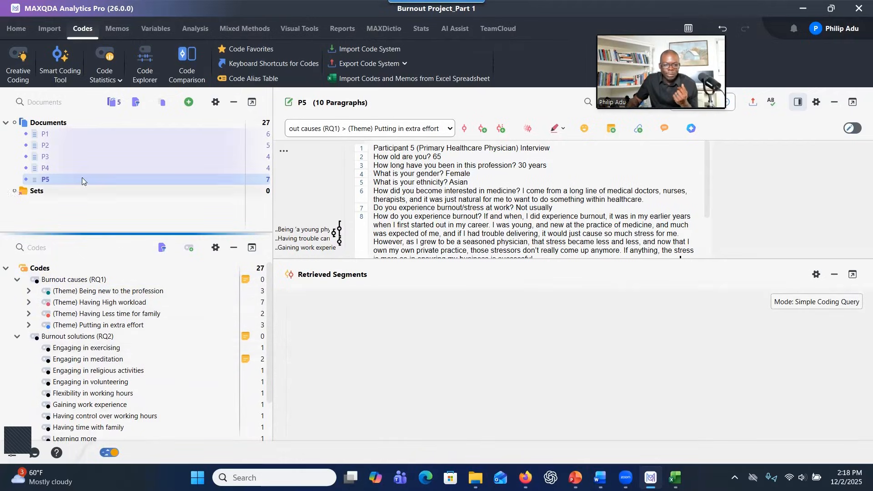
Start Creative Coding, add "Burnout solutions (RQ2)" with all its subcodes to the map, and place the parent code above them
left_click(27, 75)
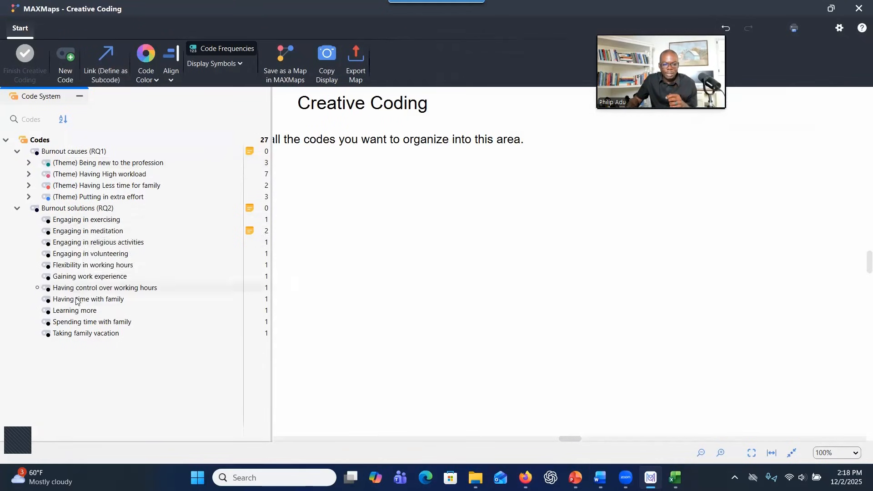
left_click(39, 208)
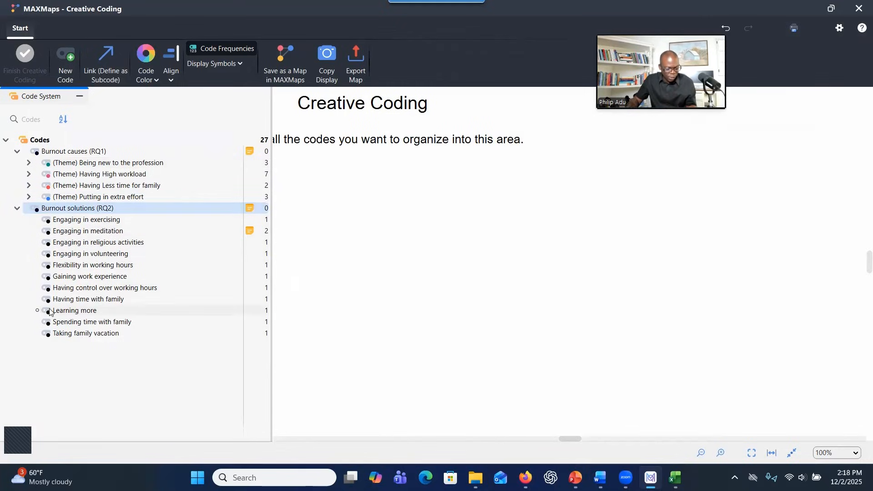
left_click(55, 335, "shift")
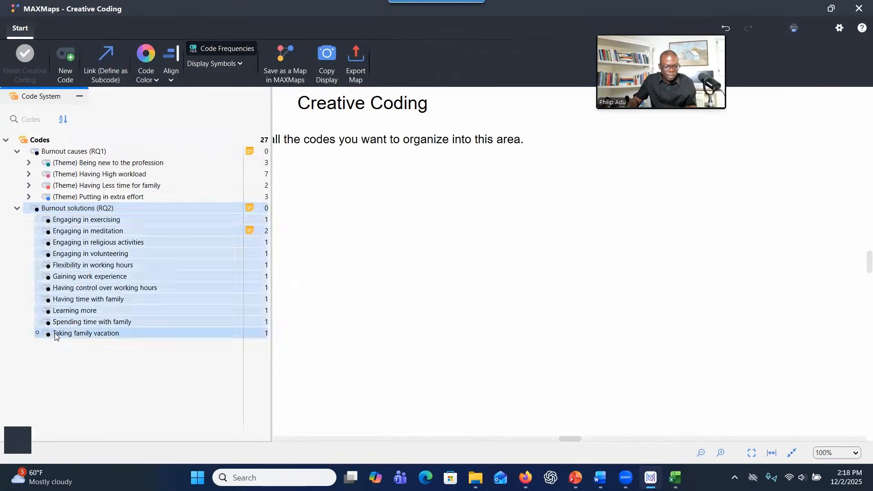
left_click_drag(87, 287, 301, 306)
left_click_drag(559, 299, 542, 157)
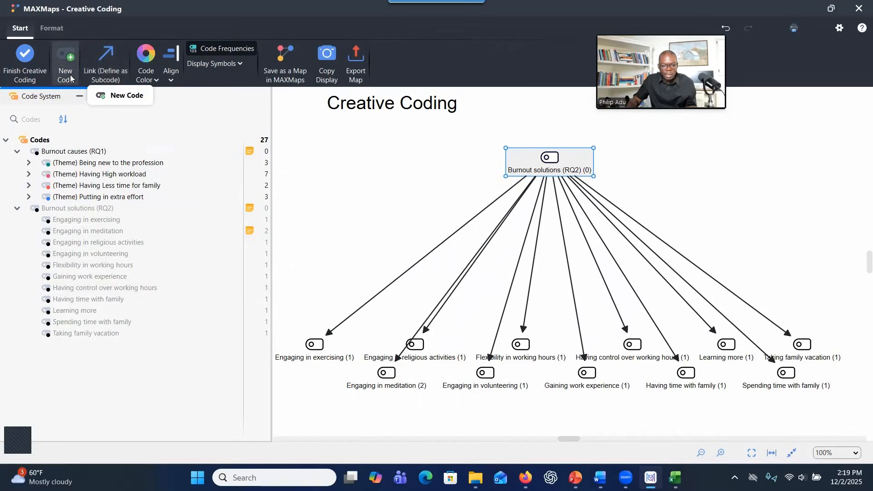
Spread out the exercising, meditation, religious activities, volunteering and flexibility codes, and close Creative Coding, saving only a standard MAXMap
left_click_drag(312, 344, 309, 220)
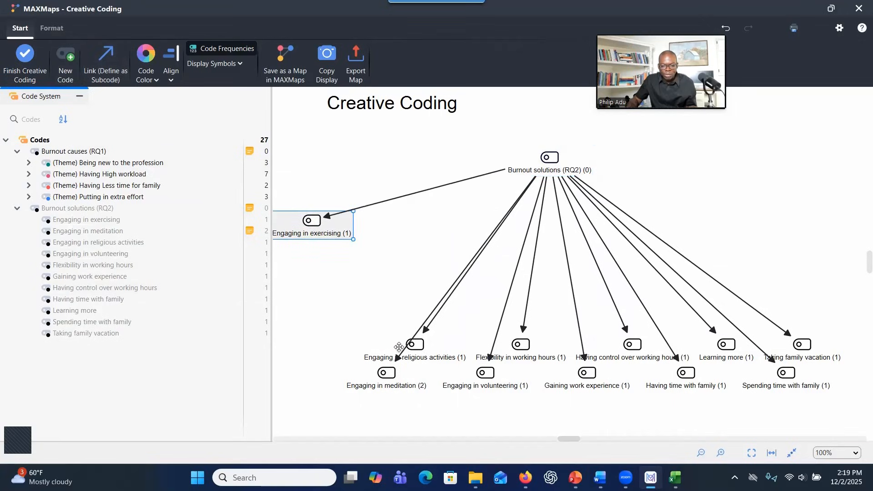
left_click_drag(384, 365, 346, 262)
left_click_drag(405, 342, 374, 312)
mouse_move(527, 351)
left_mouse_down()
mouse_move(537, 369)
mouse_move(533, 363)
left_mouse_up()
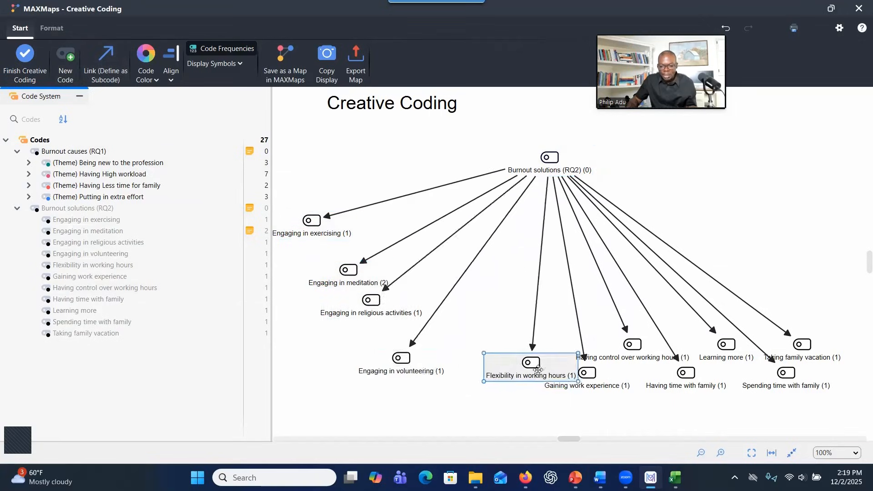
left_click_drag(402, 358, 454, 385)
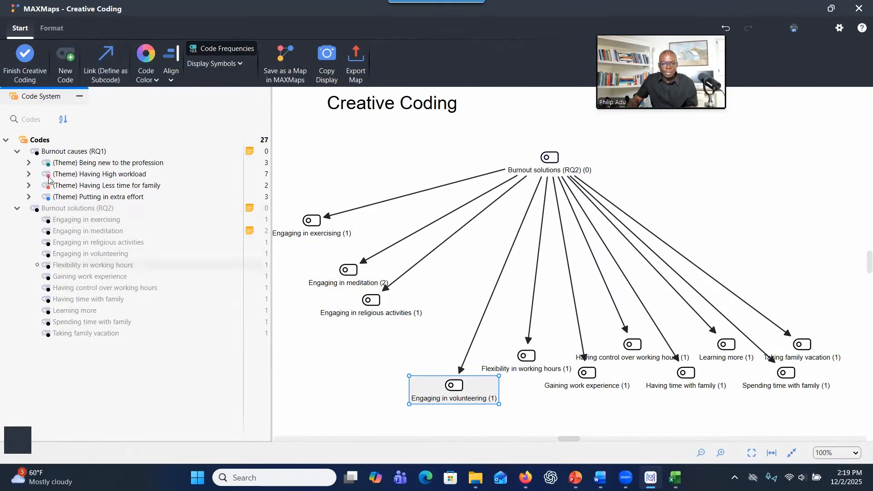
left_click(856, 9)
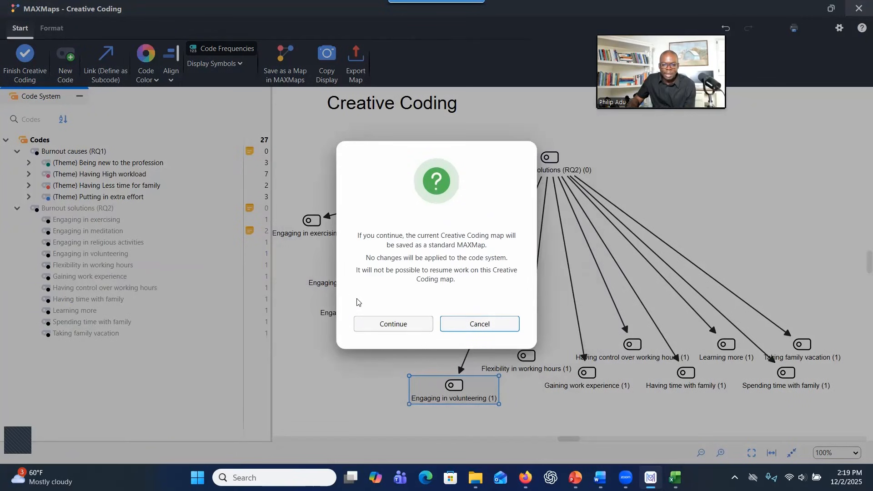
left_click(385, 326)
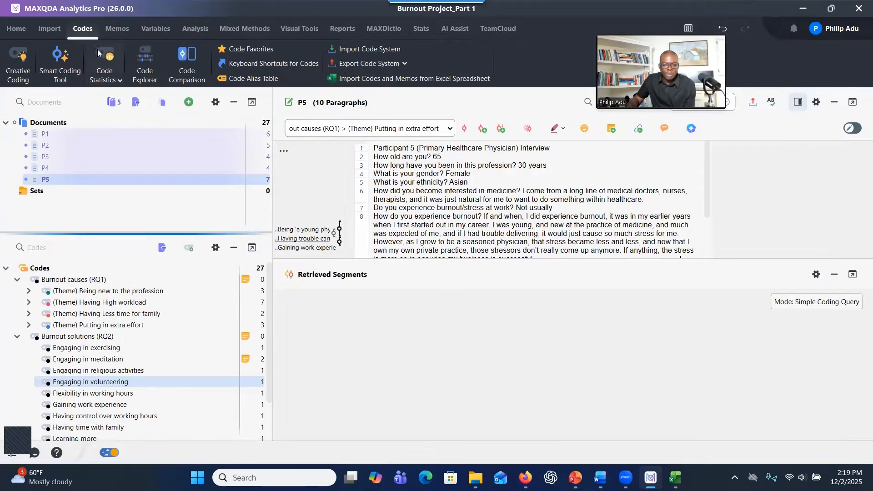
Open the recently used project "Burnout Project Part2"
left_click(19, 30)
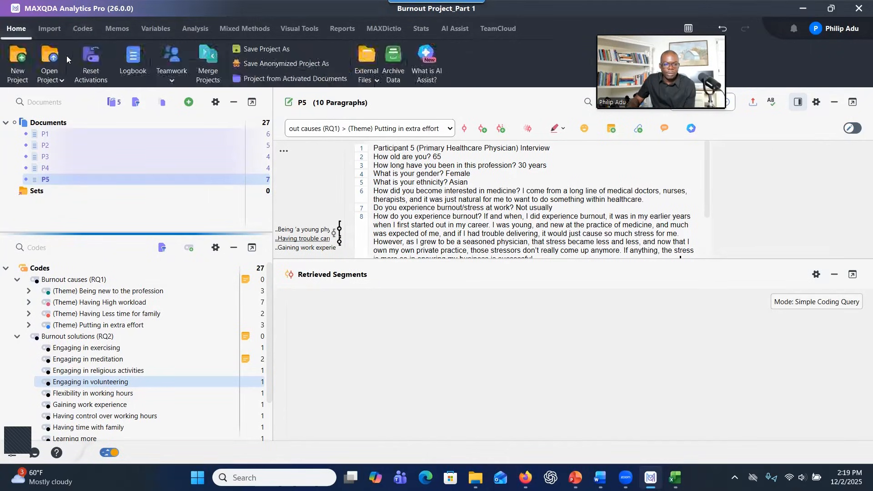
left_click(51, 68)
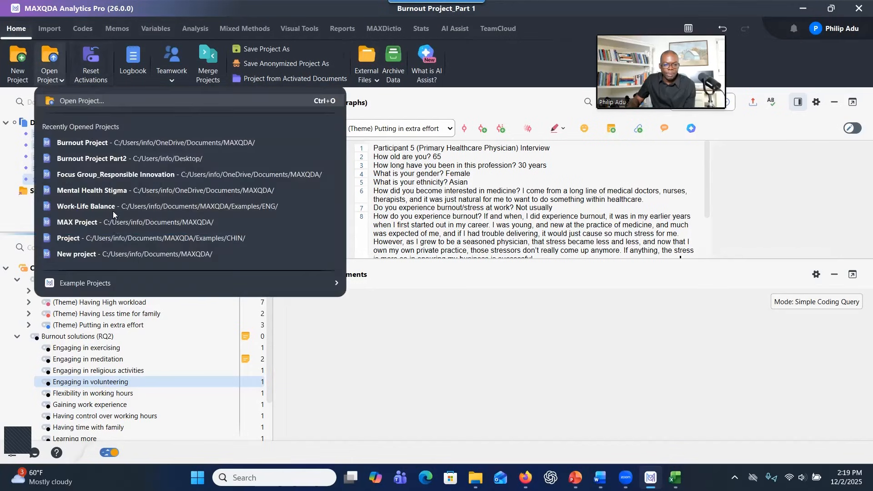
left_click(118, 158)
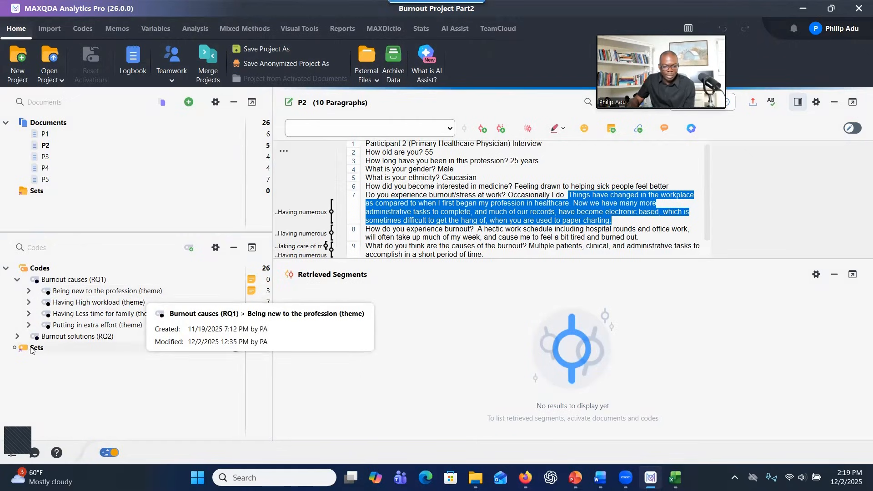
Expand "Burnout solutions (RQ2)" and collapse its work experience, preferred working hours and time with family themes
left_click(17, 337)
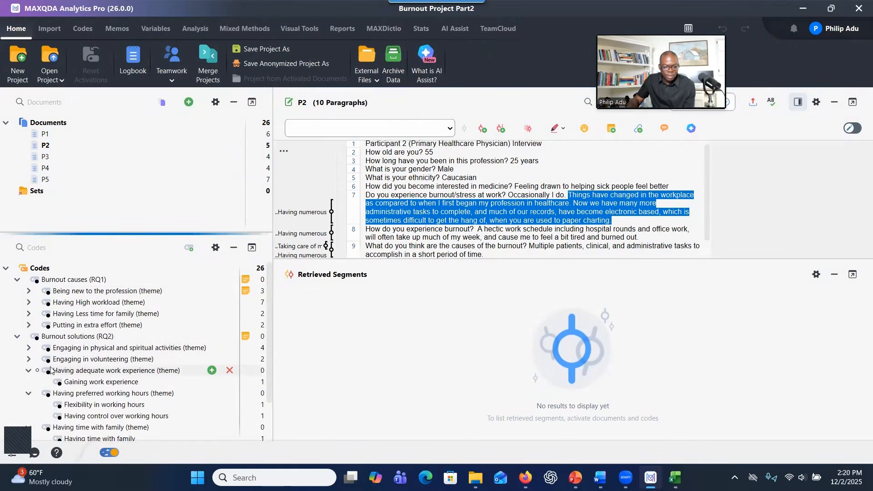
left_click(28, 370)
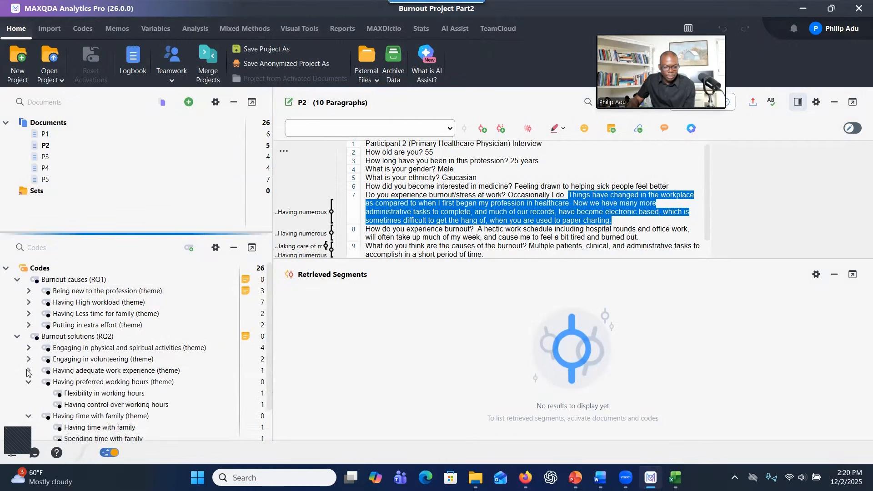
left_click(28, 382)
left_click(28, 393)
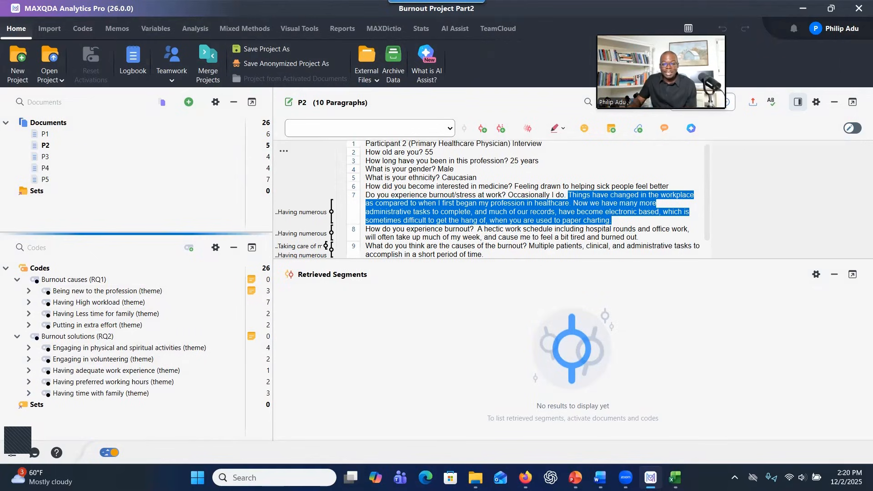
mouse_move(650, 477)
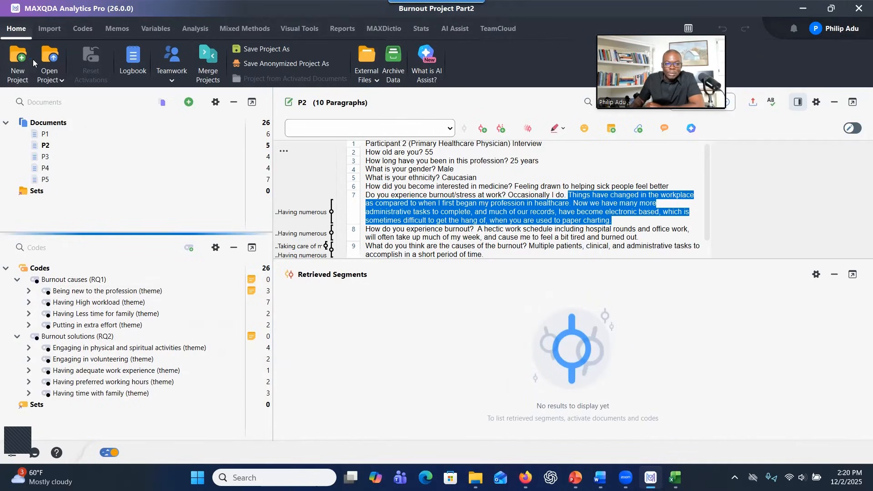
Activate all documents and the "Having High workload (theme)" code, and review the retrieved segments
left_click(15, 123)
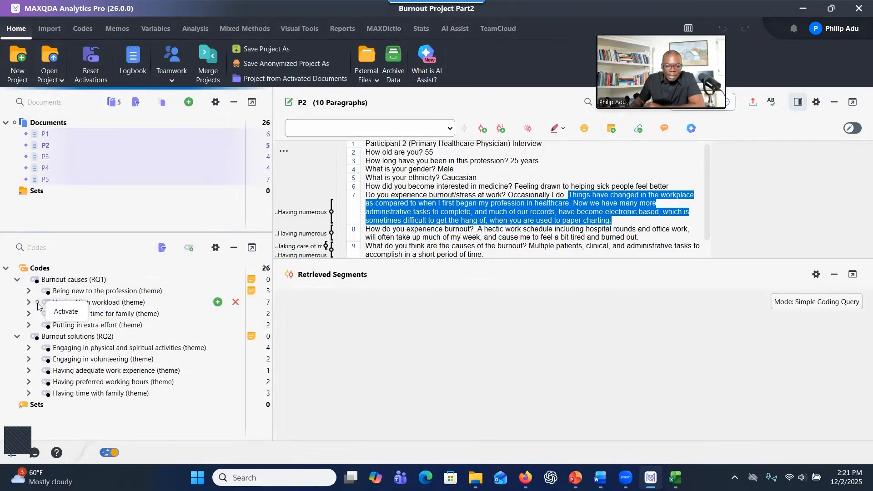
left_click(37, 303)
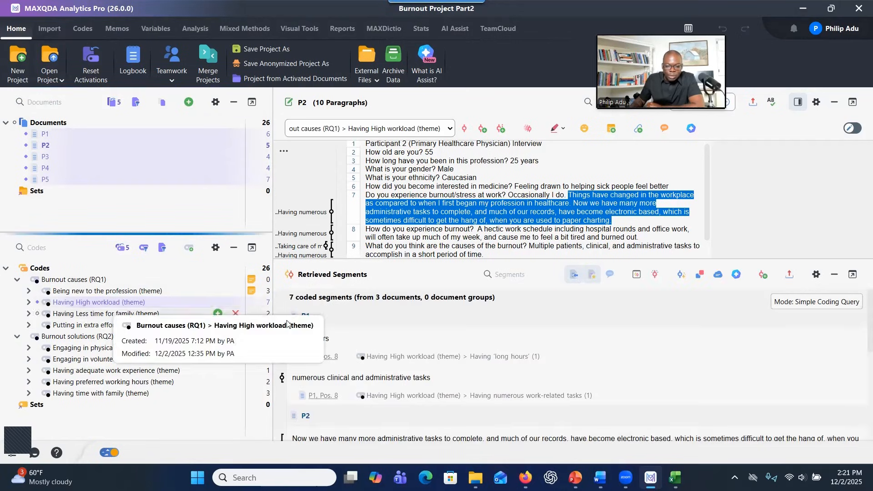
scroll(377, 363, "down", 2)
scroll(378, 364, "down", 2)
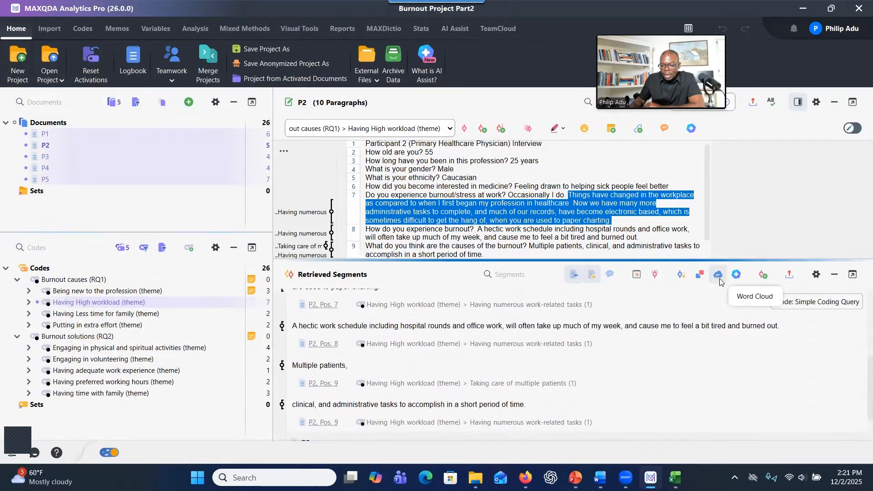
Generate a word cloud from the retrieved segments, look over its formatting options and words, and close it
left_click(718, 275)
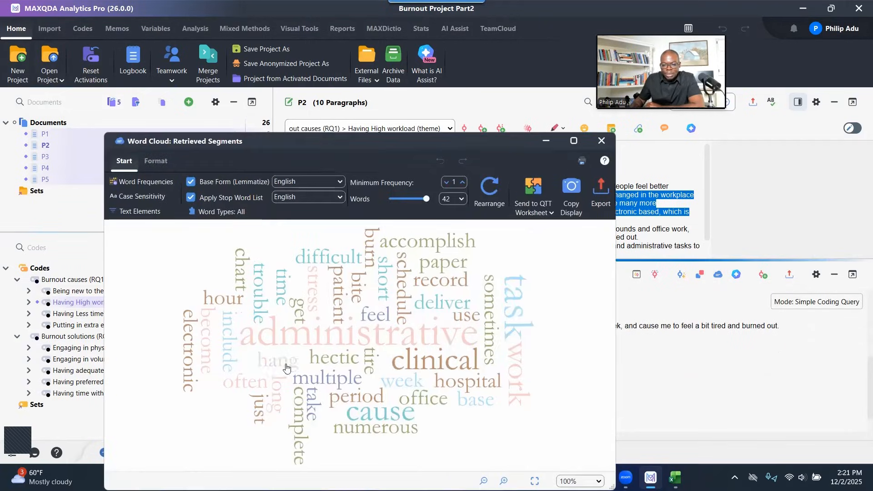
left_click(167, 165)
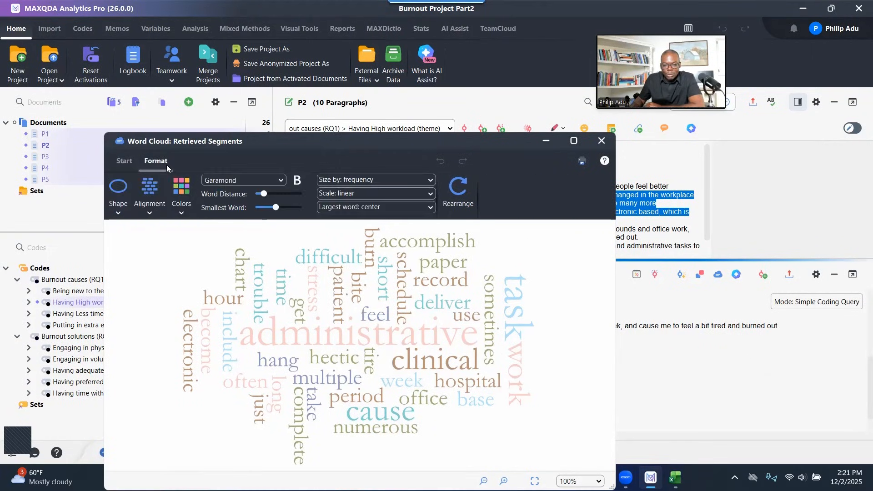
left_click(124, 166)
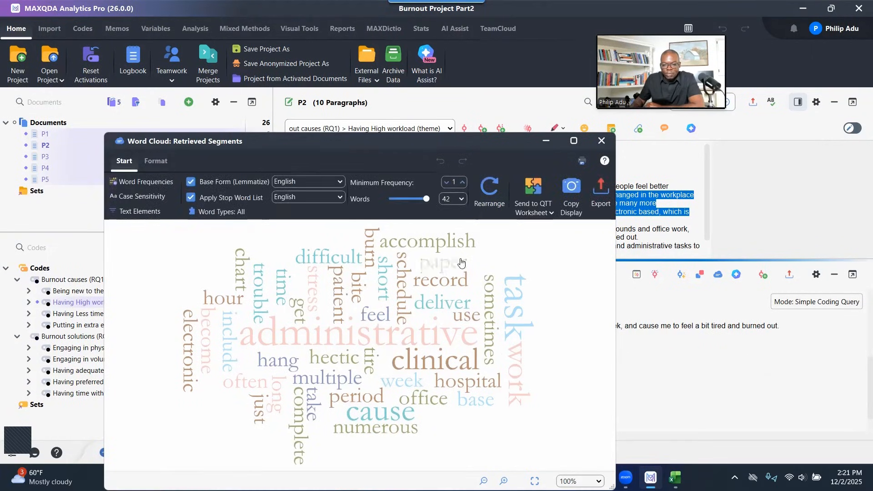
mouse_move(411, 352)
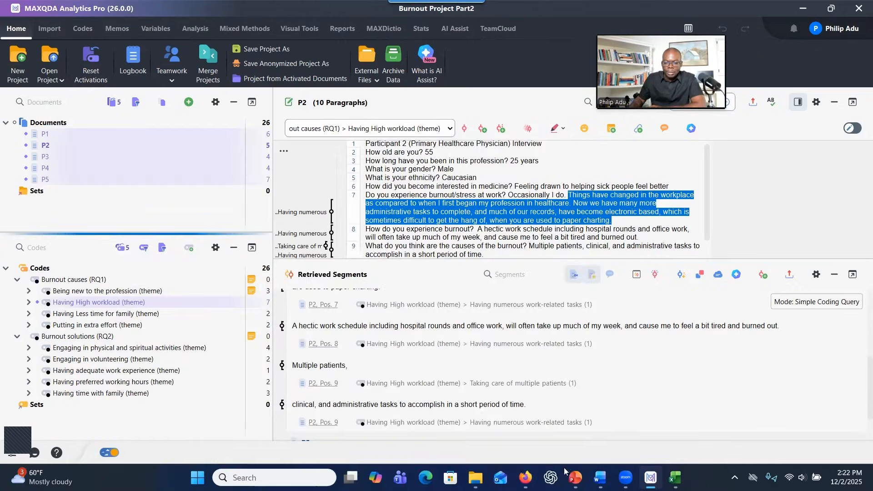
Switch to PowerPoint, present the "Visualizing Data Insights" slide in a full-screen slide show, and end the show
left_click(575, 477)
left_click(745, 457)
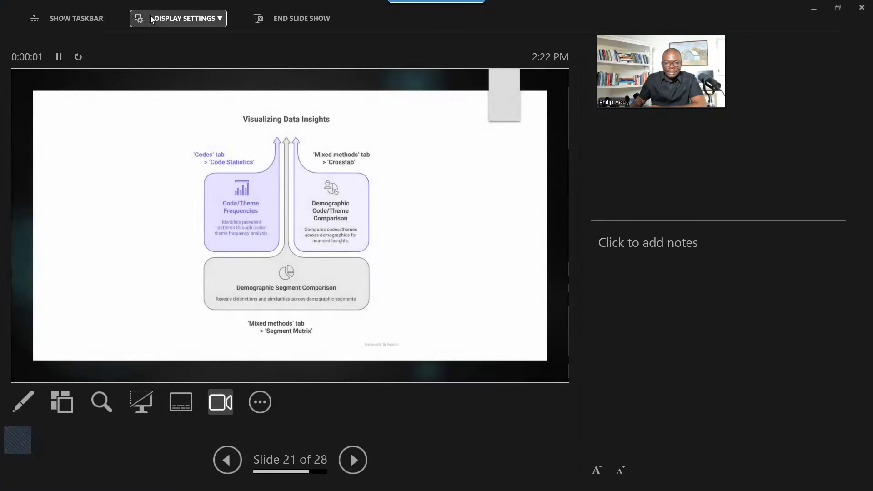
left_click(187, 19)
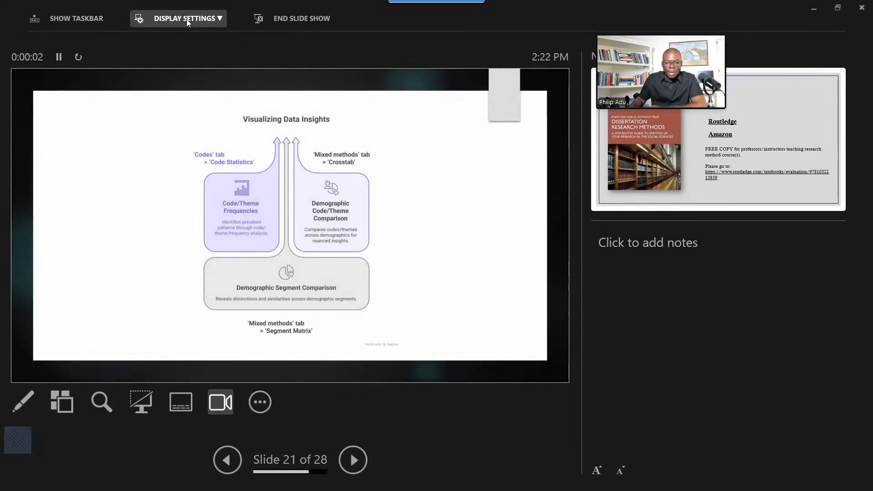
left_click(204, 39)
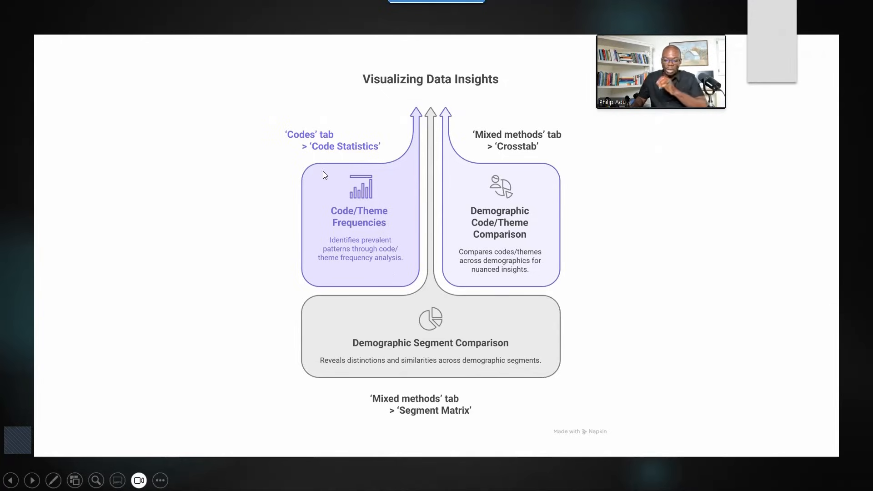
key("Escape")
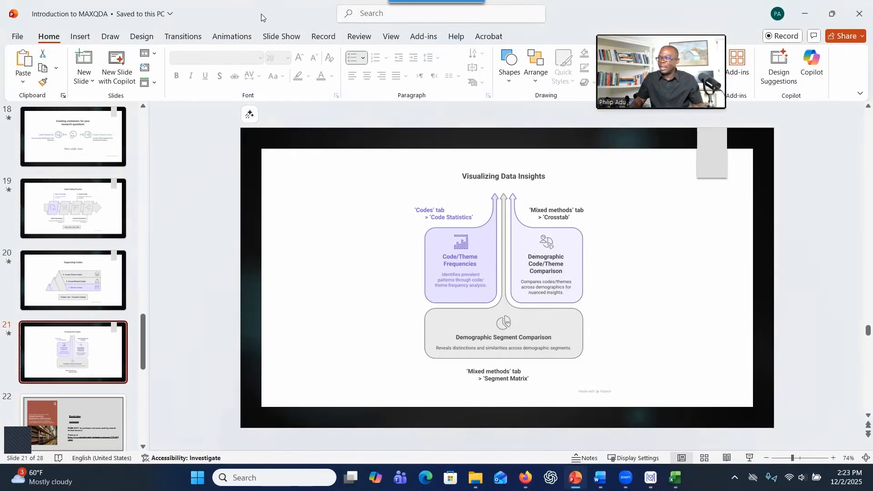
Switch back to MAXQDA, activate all documents and deactivate them again so the statistics cover the whole project
key("alt+Tab")
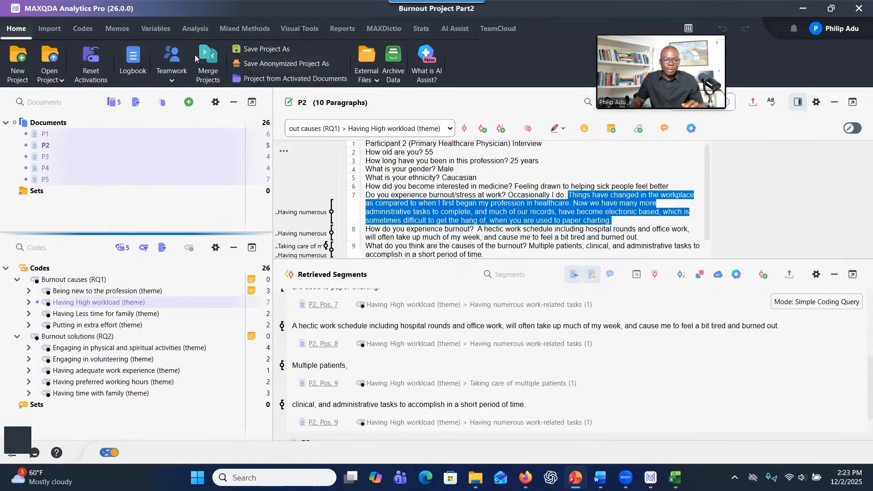
left_click(79, 33)
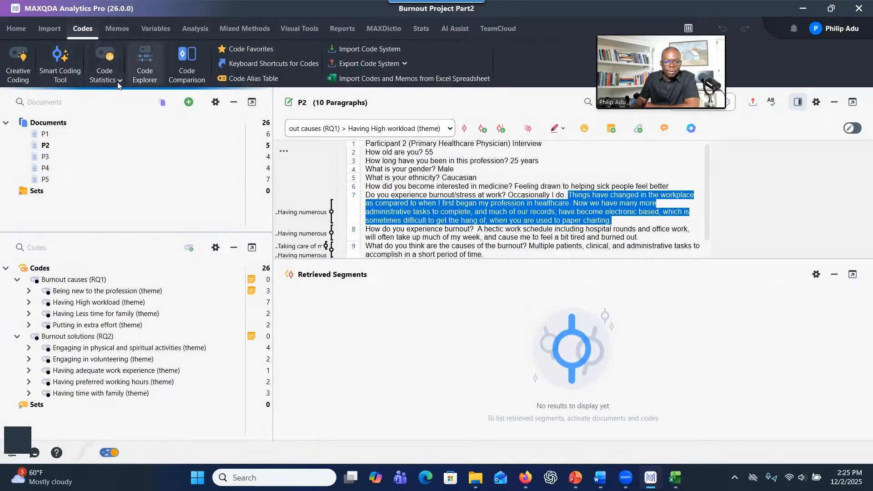
left_click(16, 123)
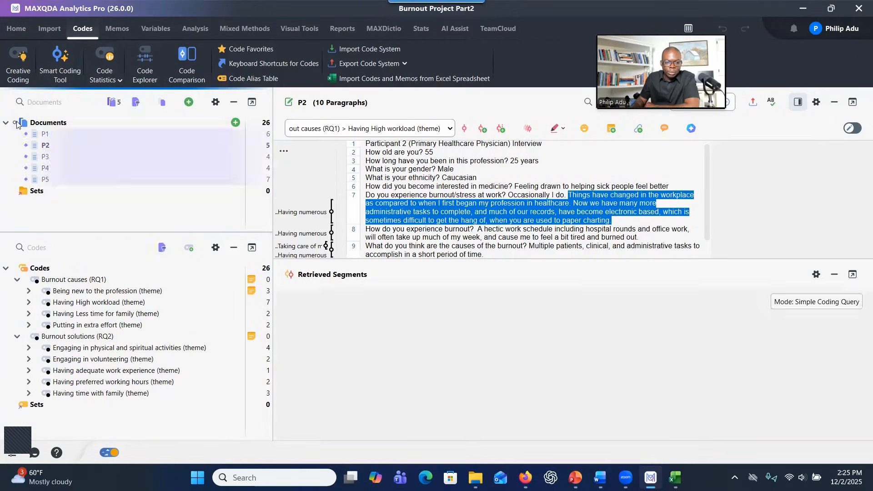
left_click(16, 122)
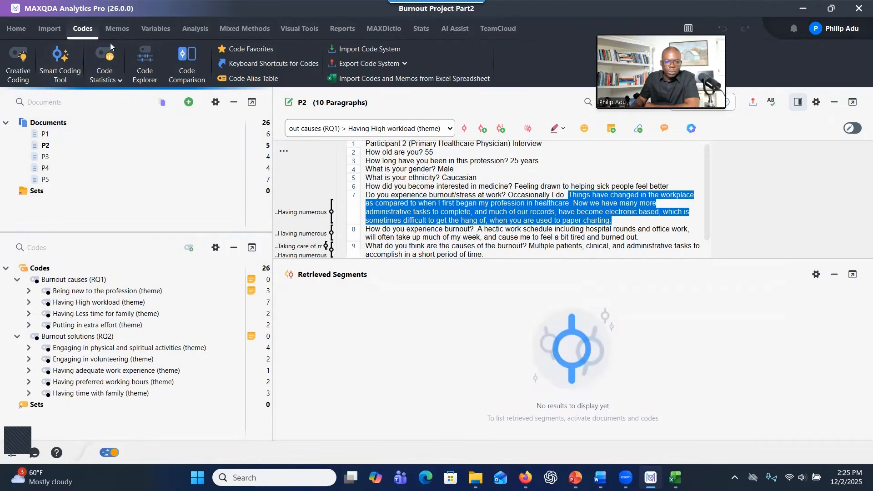
Run Subcode Statistics on coded segments for both "Burnout causes (RQ1)" and "Burnout solutions (RQ2)", aggregating 1 level of subcodes
left_click(109, 79)
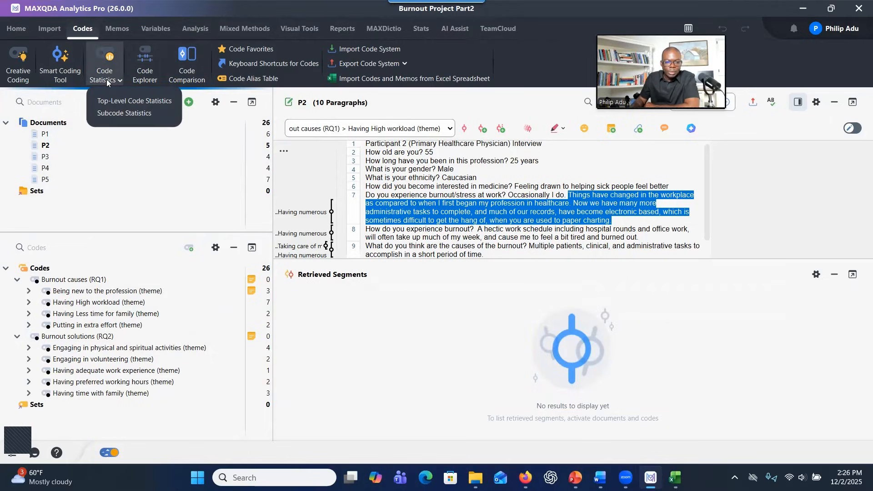
left_click(128, 114)
left_click(231, 190)
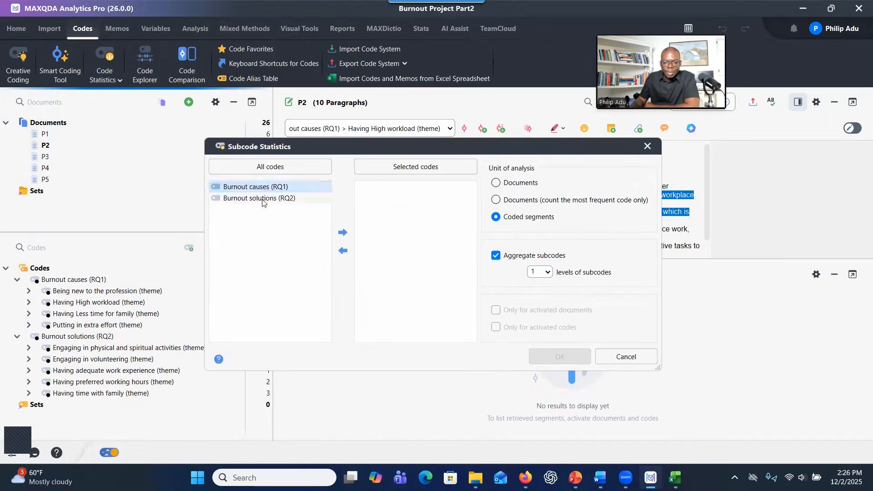
left_click(343, 232)
left_click(286, 187)
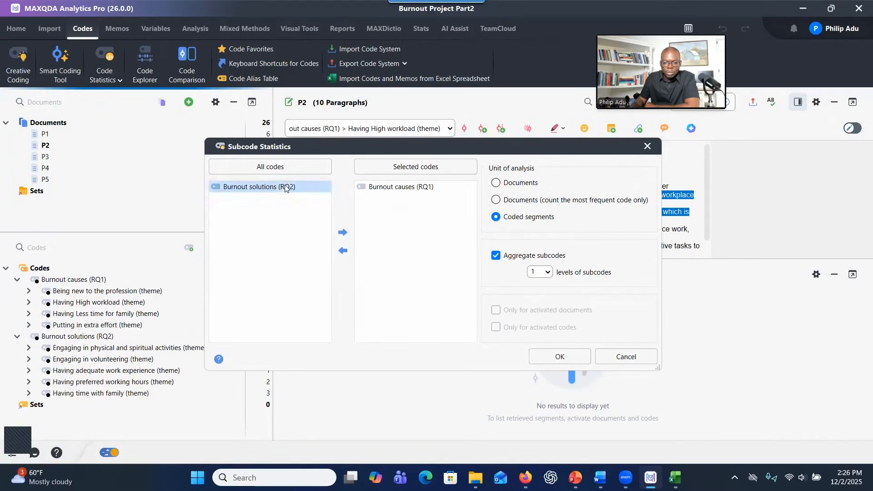
left_click(343, 232)
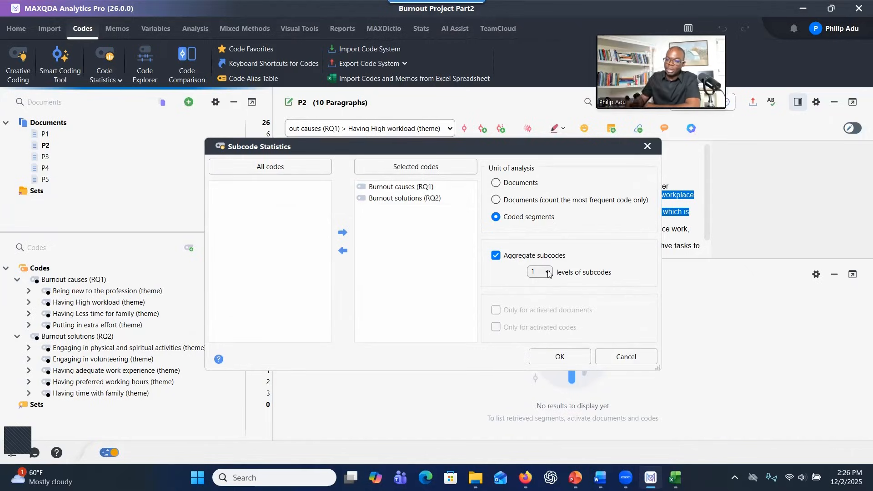
left_click(567, 357)
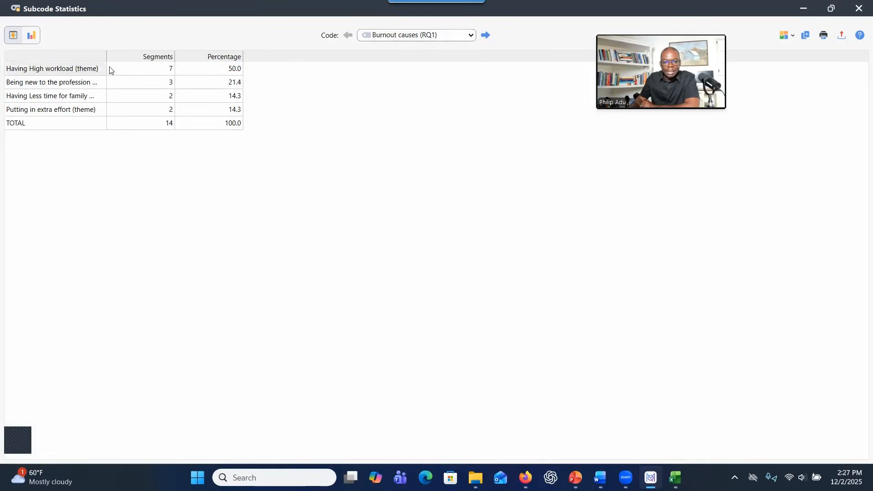
Widen the theme name column and chart the "Burnout causes (RQ1)" themes as horizontal bars, vertical bars and finally a pie
left_click_drag(107, 60, 204, 64)
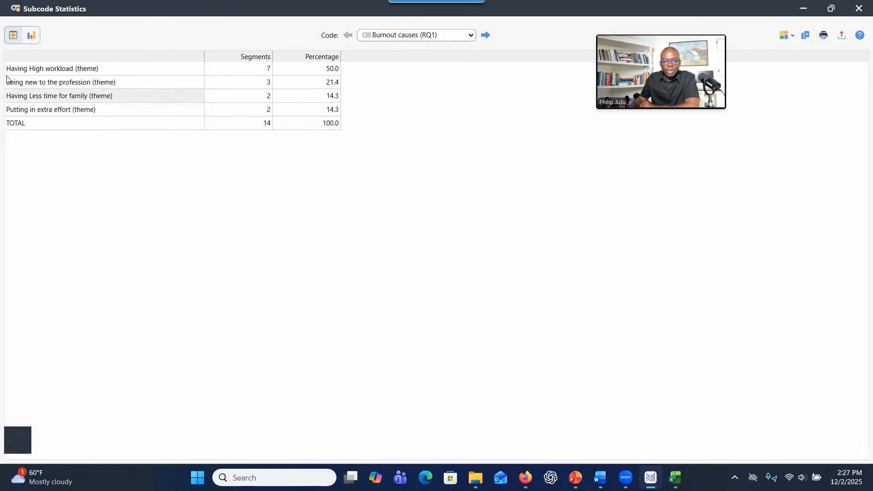
left_click(32, 36)
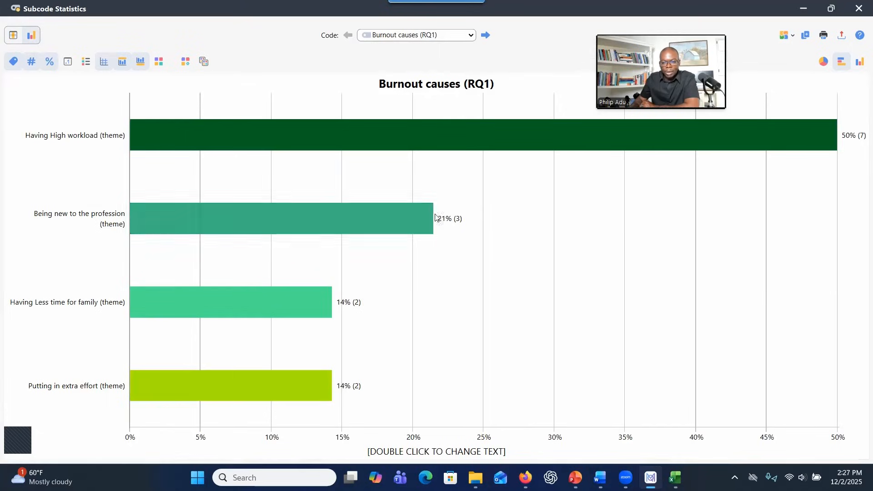
left_click(859, 63)
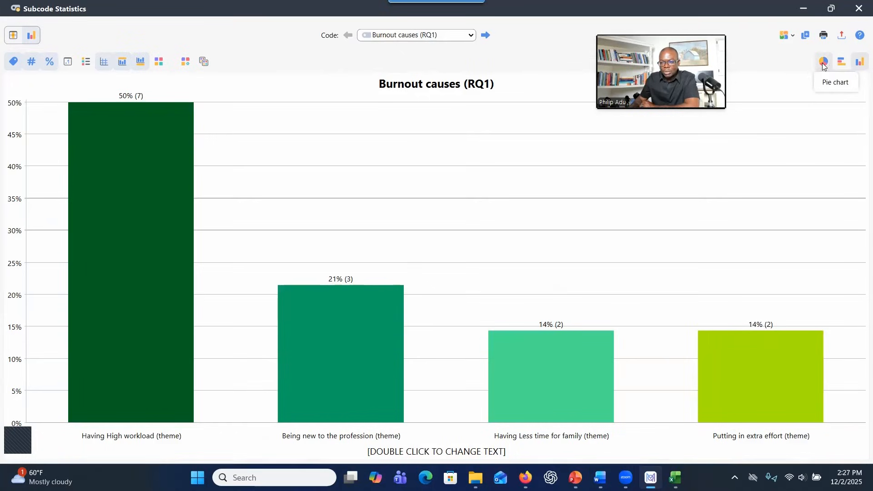
left_click(823, 63)
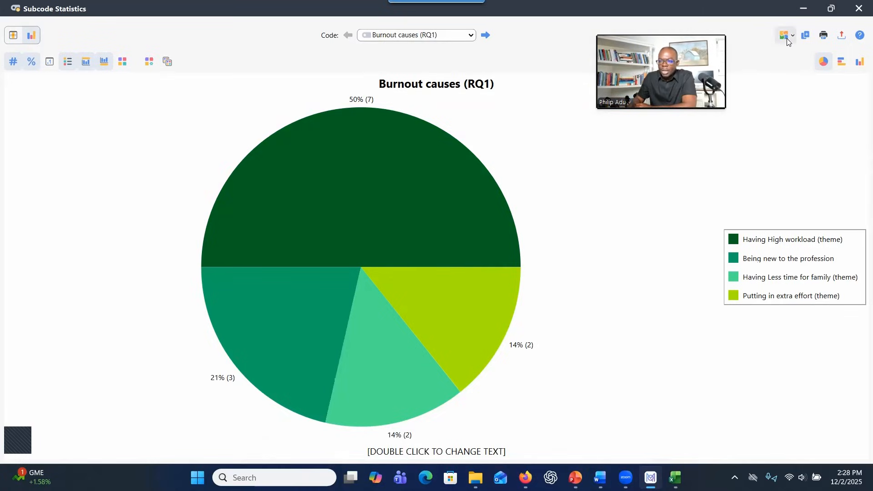
Send the burnout causes pie chart to a new Qualitative Study Worksheet, look over its chart and Insights area, and close the worksheet
left_click(788, 40)
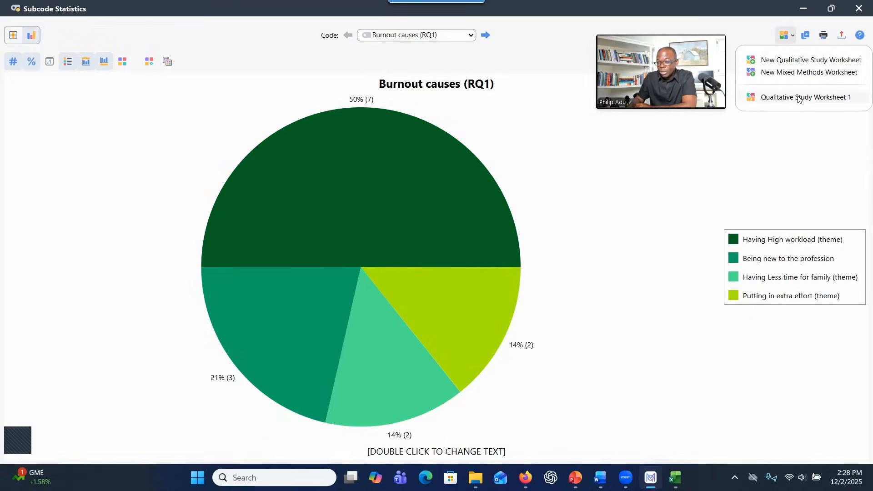
left_click(790, 63)
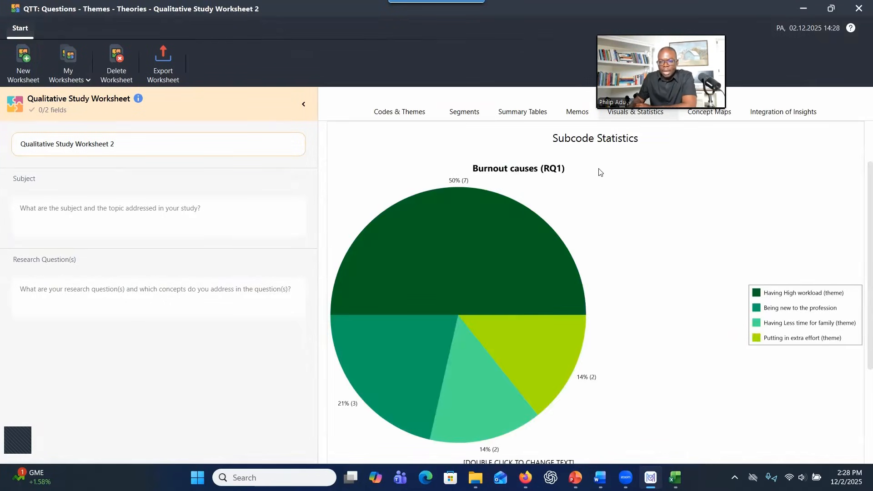
scroll(598, 171, "down", 3)
left_click(376, 403)
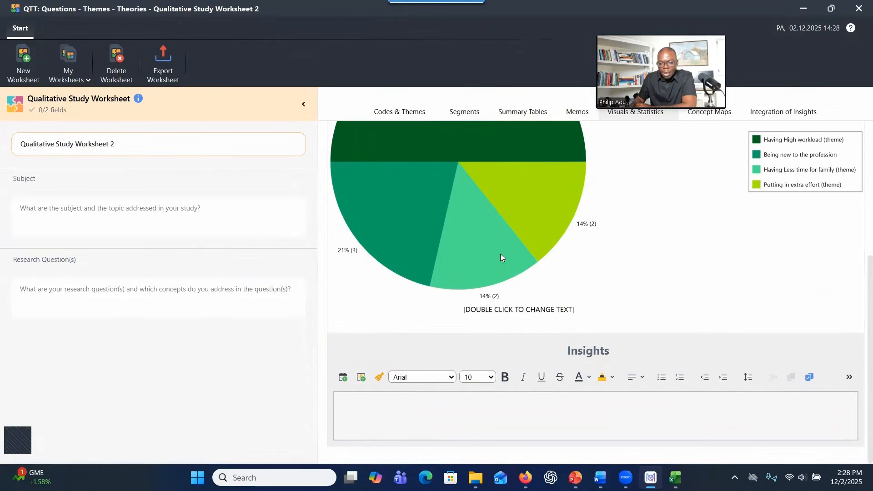
scroll(500, 253, "up", 2)
scroll(509, 252, "down", 2)
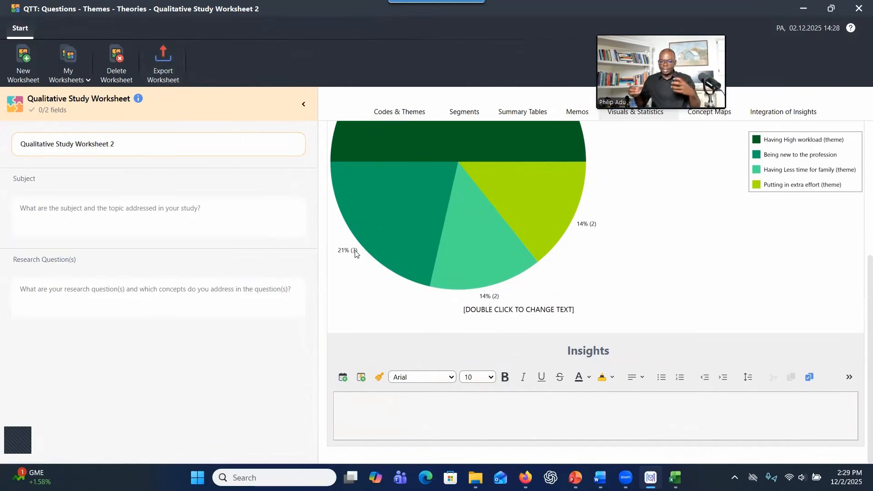
scroll(417, 184, "up", 5)
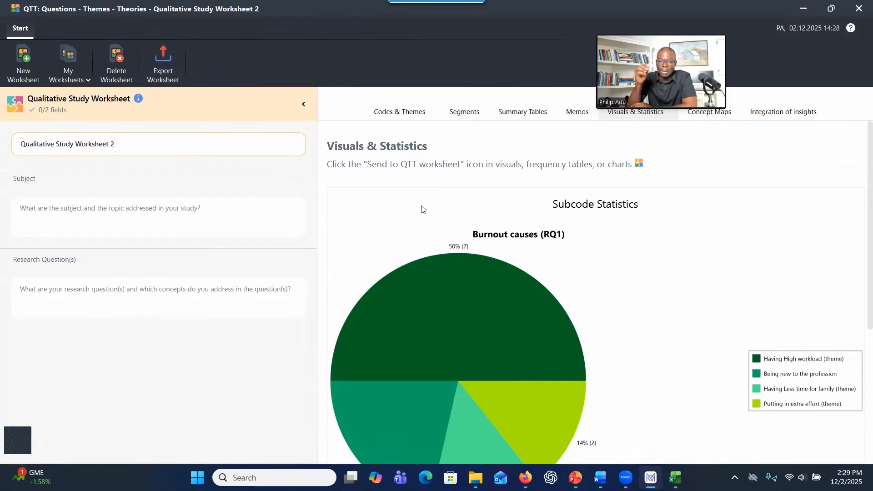
left_click(858, 9)
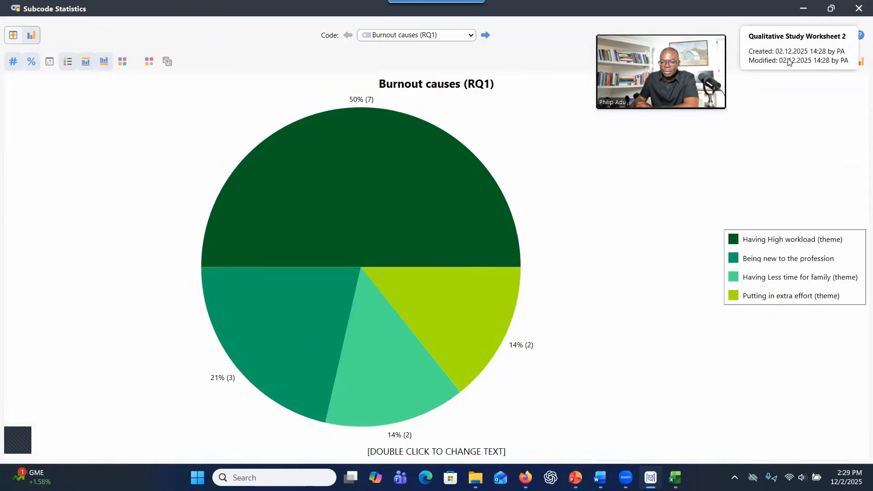
Chart the "Burnout solutions (RQ2)" themes, compare count-only and percentage-only labels, keep percentages and add a legend
left_click(415, 39)
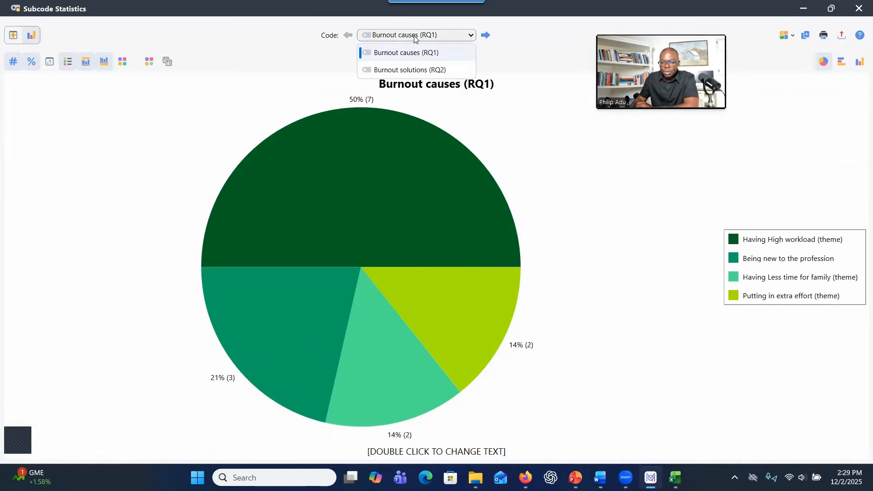
left_click(411, 69)
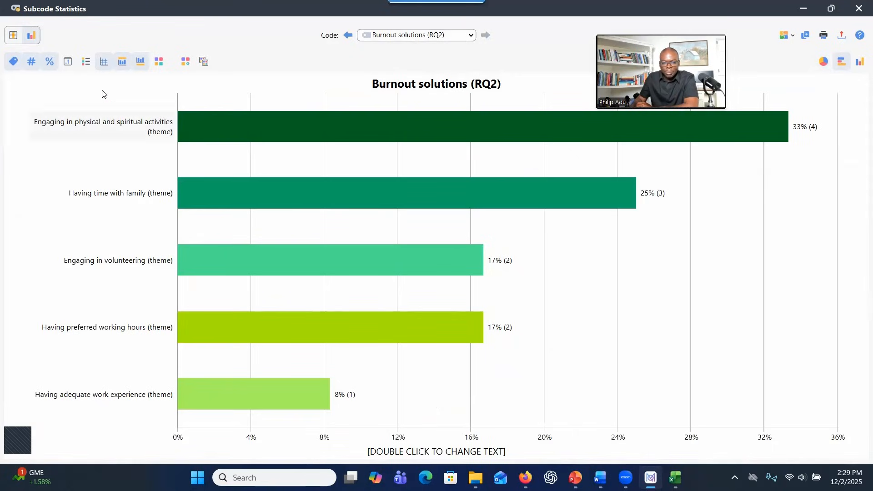
left_click(46, 64)
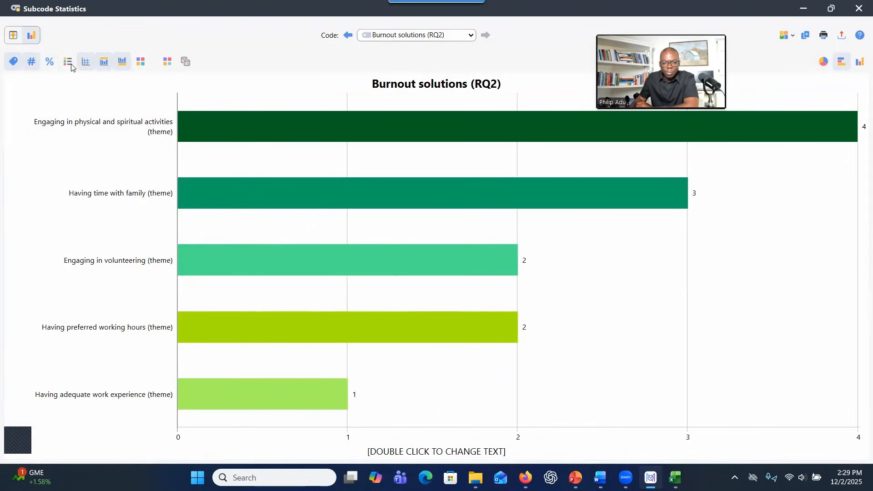
left_click(32, 64)
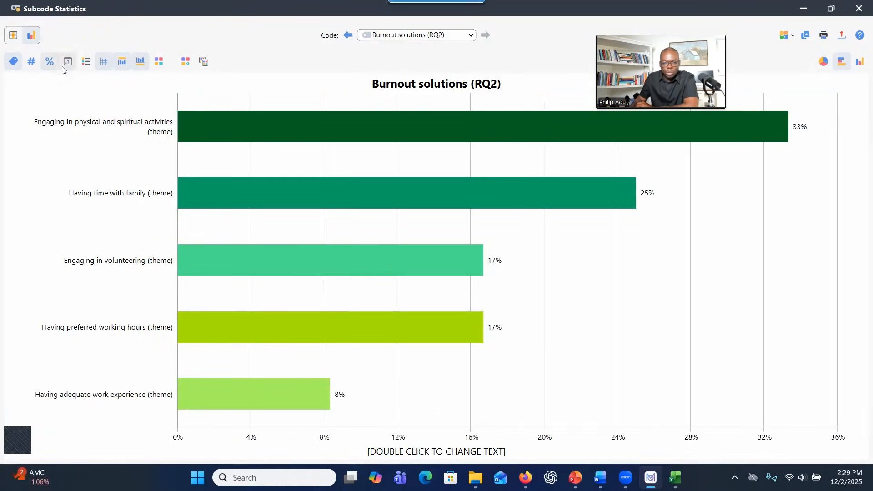
left_click(86, 63)
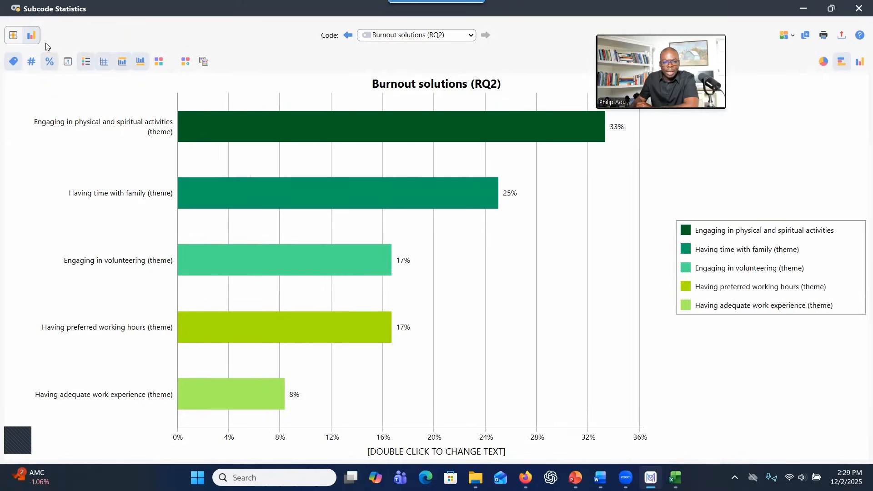
Show the burnout solutions as vertical bars and then a pie chart, save the design, and apply the blue, green and orange color theme
left_click(860, 63)
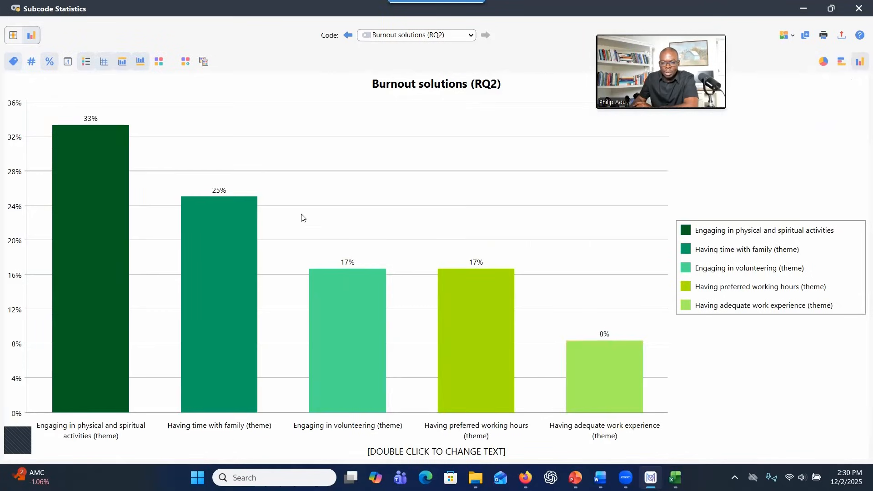
left_click(823, 63)
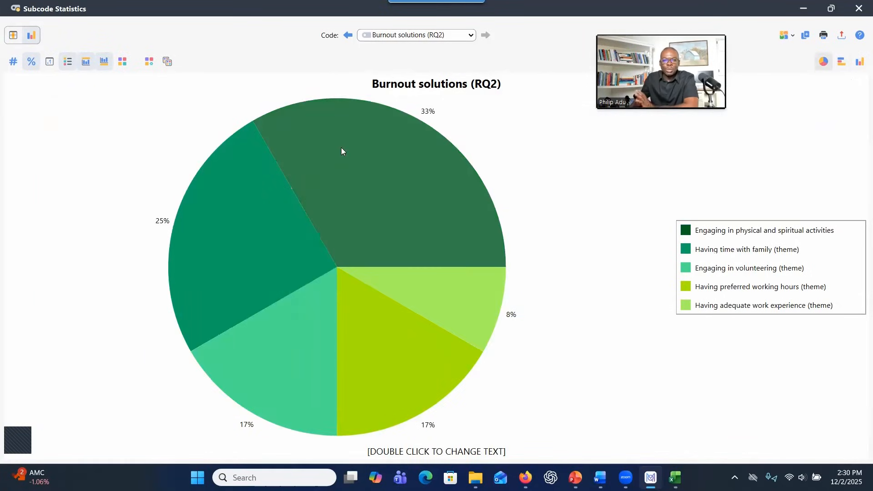
left_click(148, 64)
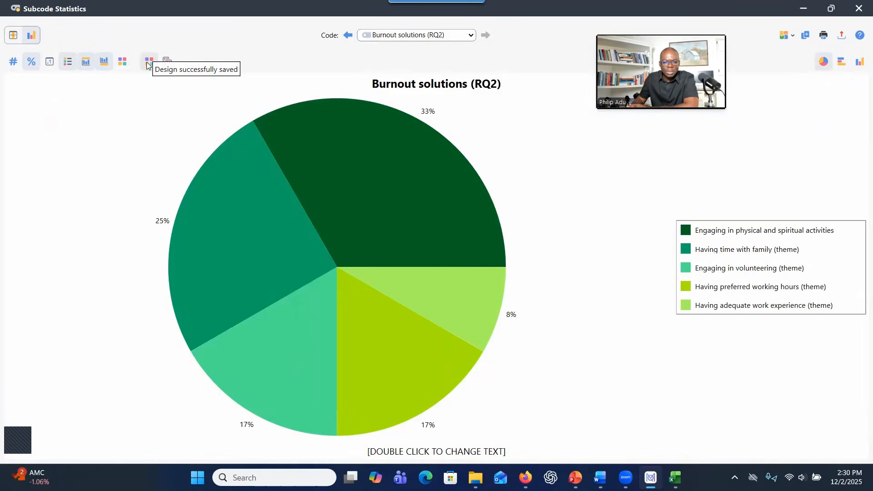
left_click(122, 63)
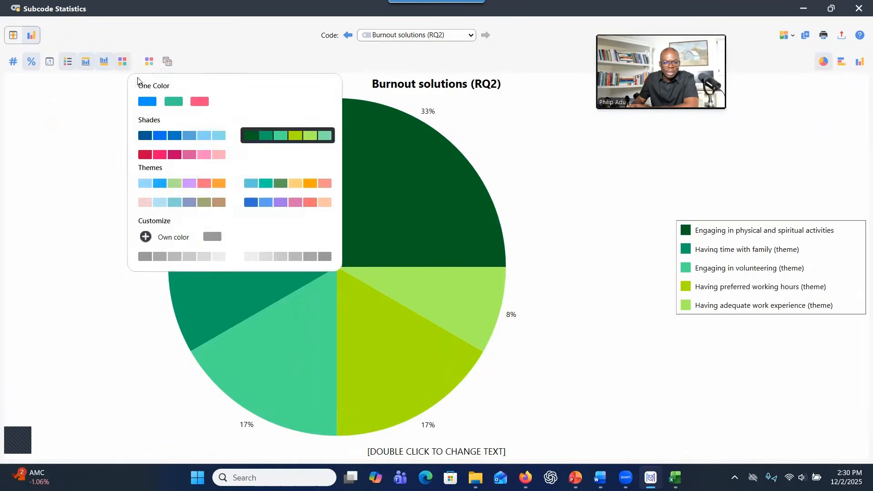
left_click(268, 187)
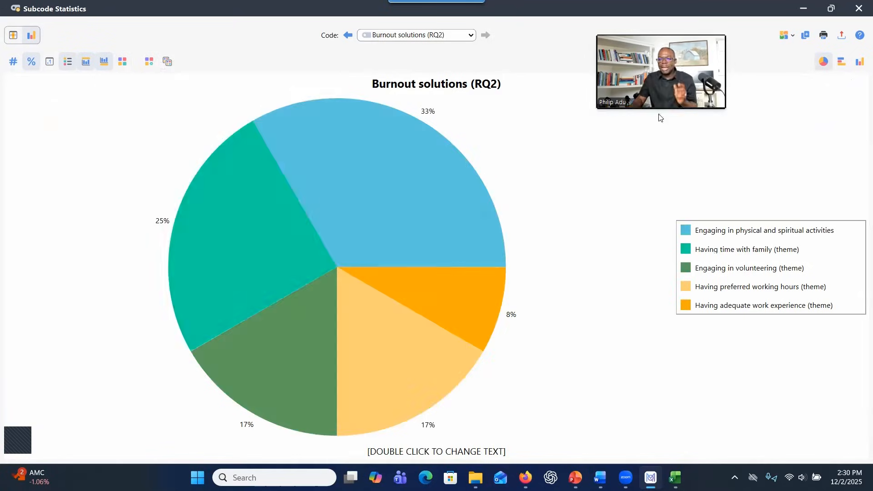
Send the burnout solutions pie chart to "Qualitative Study Worksheet 2" and close the subcode statistics
left_click(790, 40)
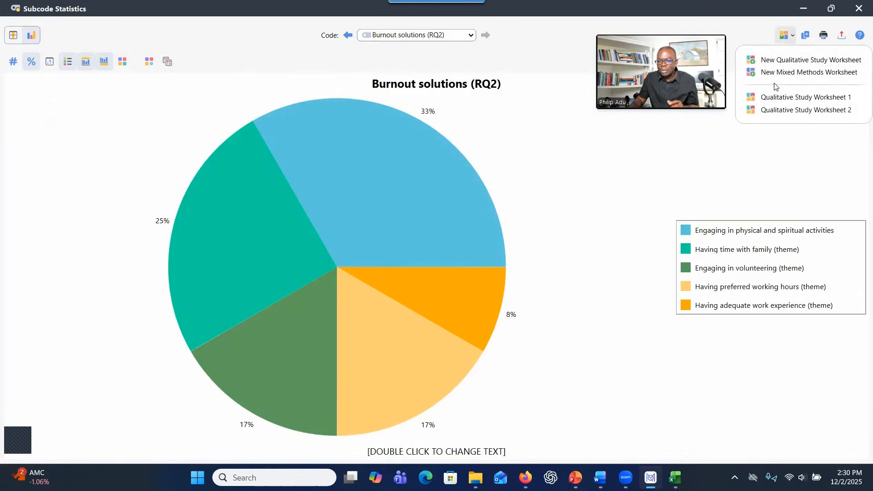
left_click(783, 111)
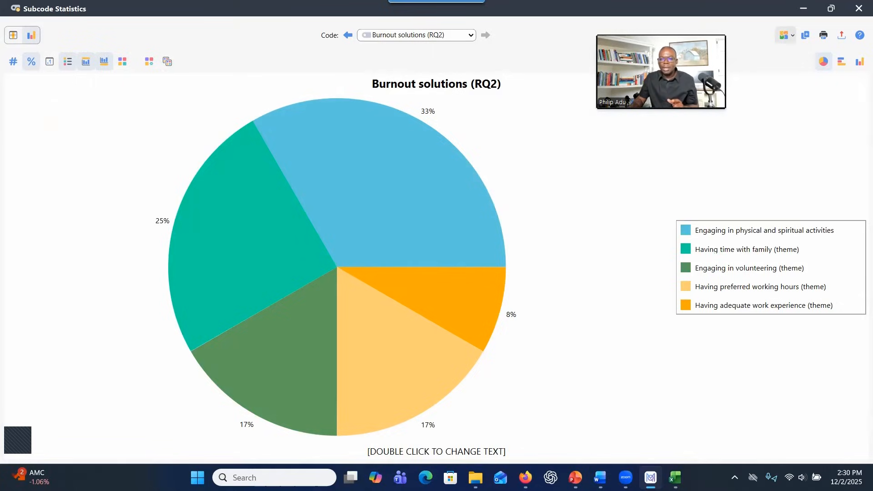
left_click(856, 9)
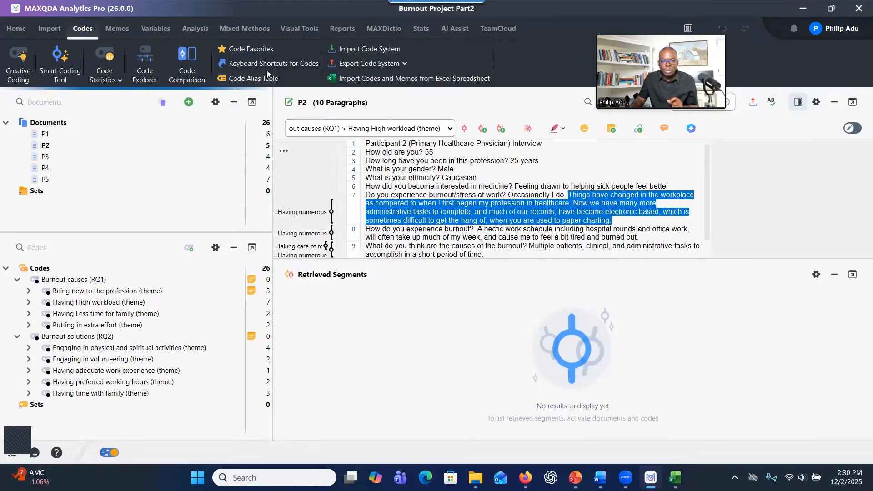
Open the Crosstab setup and remove all existing gender and ethnicity conditions from its columns
left_click(246, 30)
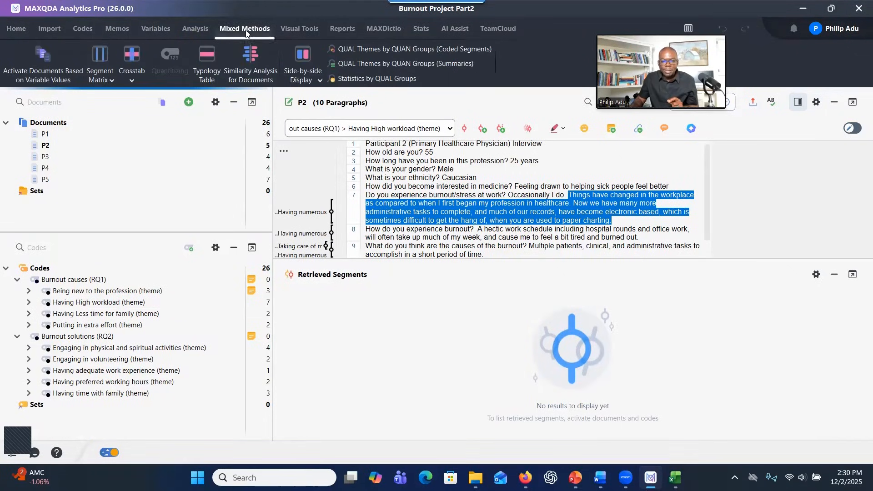
left_click(131, 79)
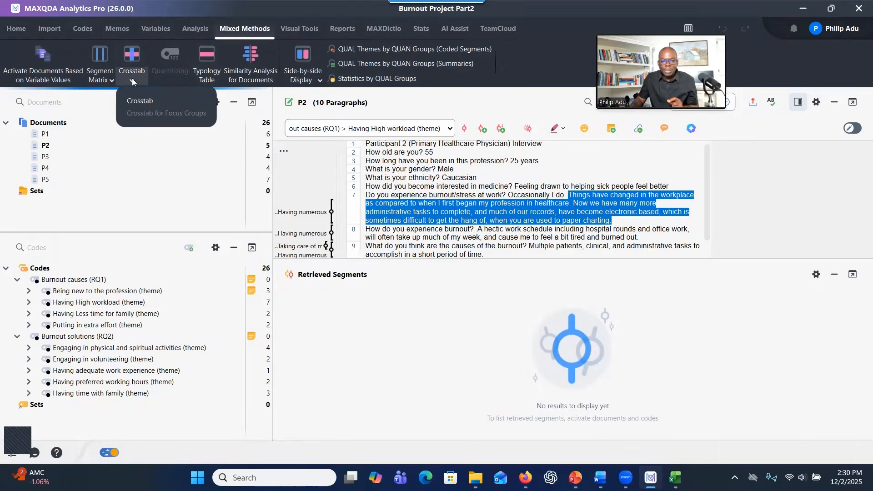
left_click(139, 102)
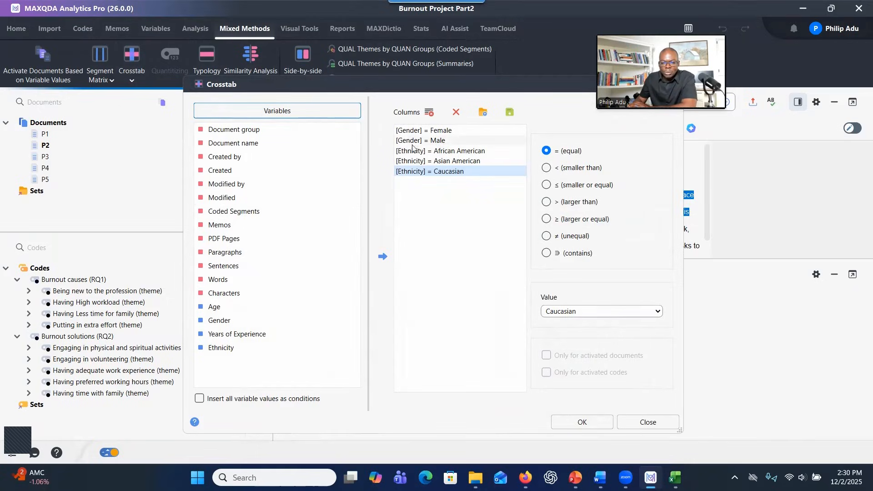
left_click(429, 113)
left_click(430, 113)
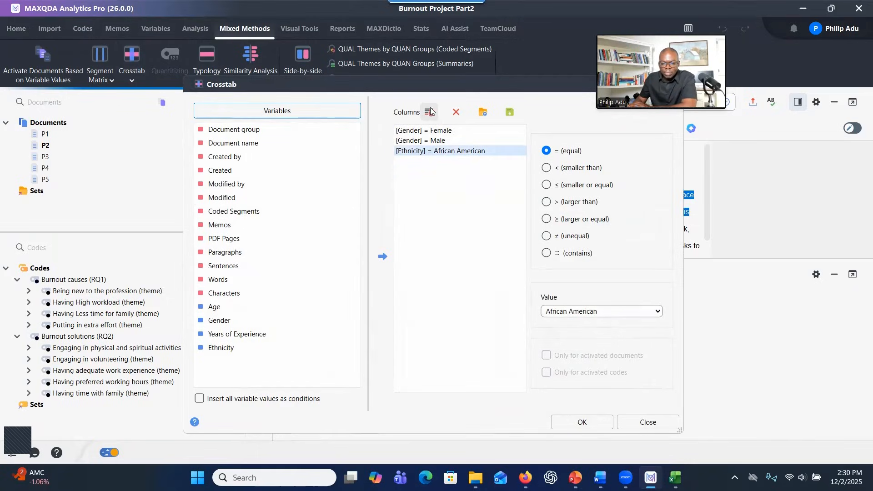
left_click(429, 113)
left_click(429, 115)
left_click(430, 115)
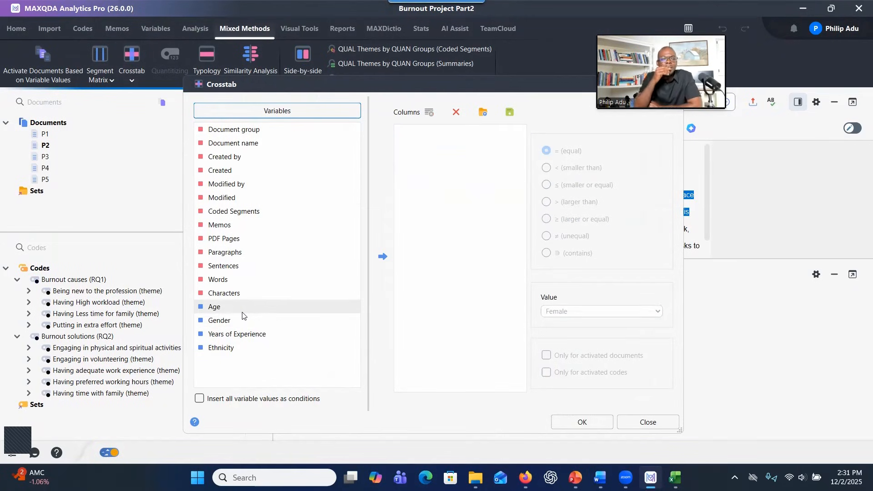
Add two Gender columns to the crosstab, one equal to Female and one equal to Male
left_click(226, 324)
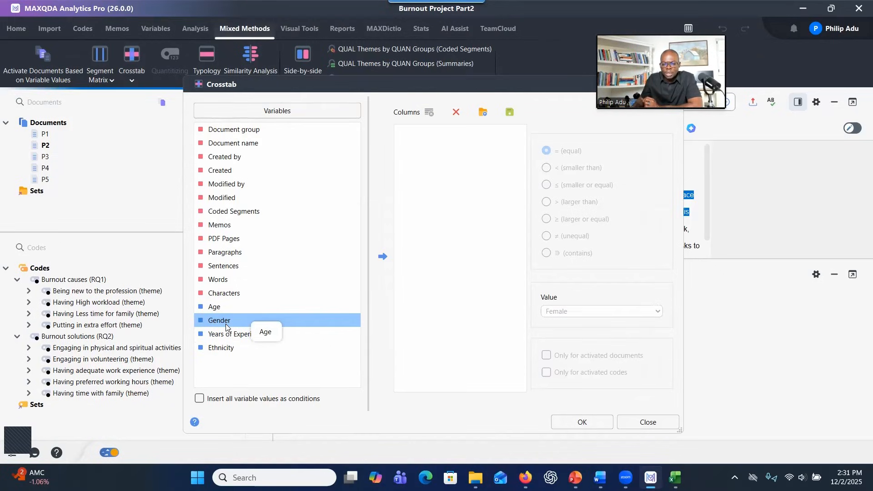
double_click(229, 323)
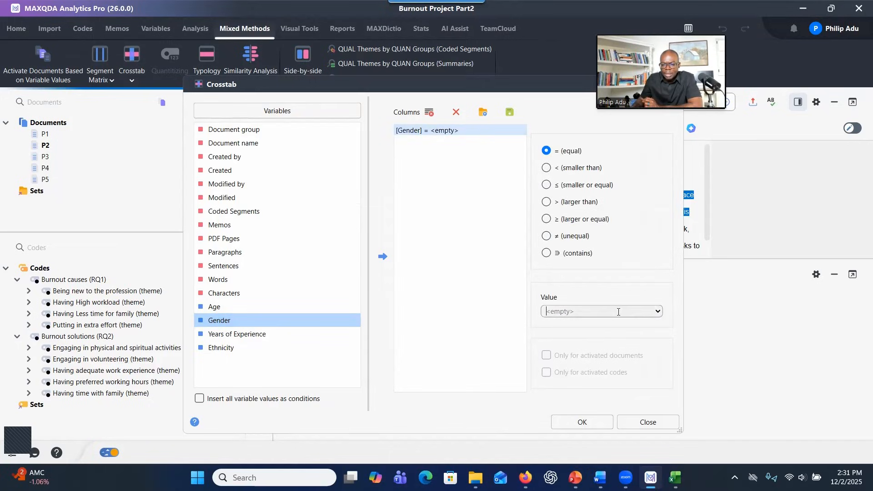
left_click(657, 312)
left_click(609, 334)
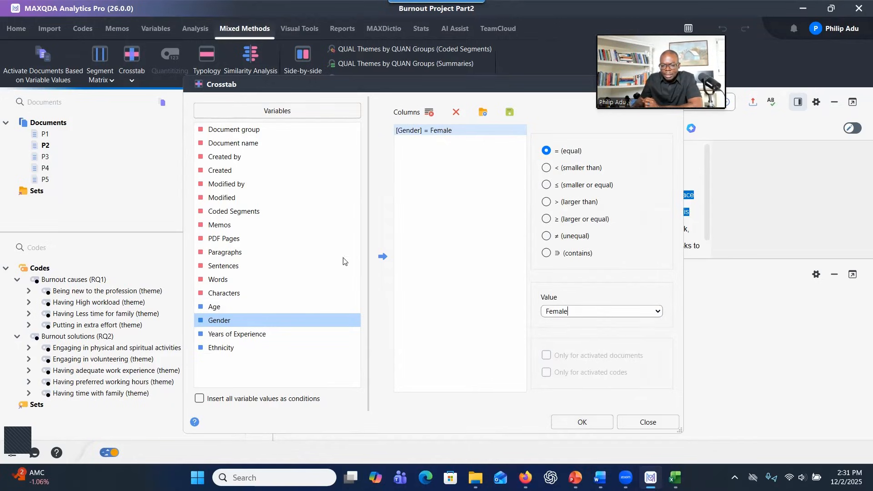
left_click_drag(302, 319, 430, 187)
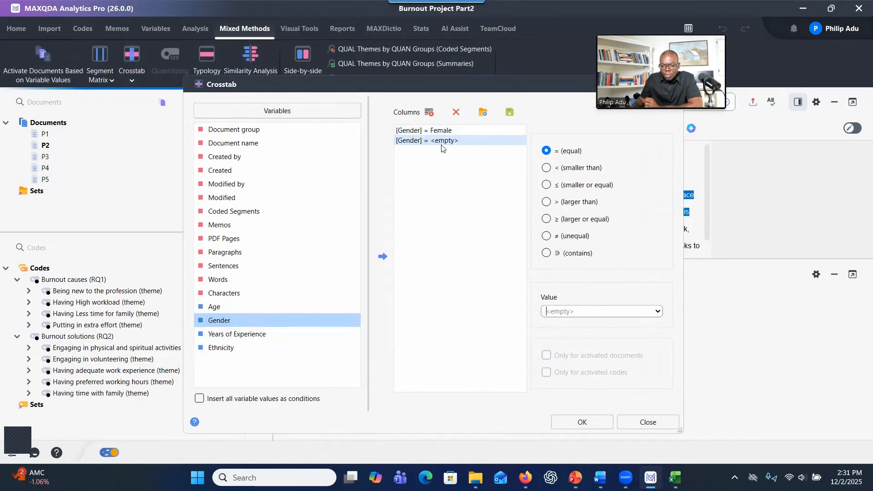
left_click(656, 312)
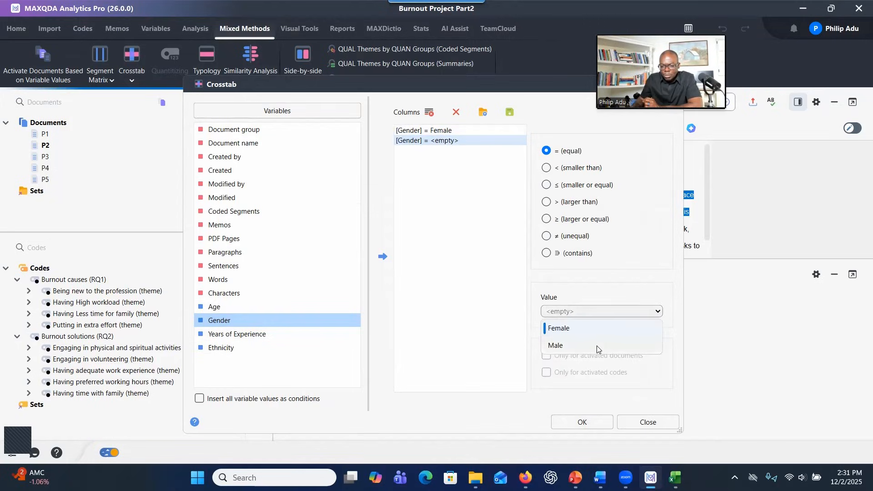
left_click(596, 345)
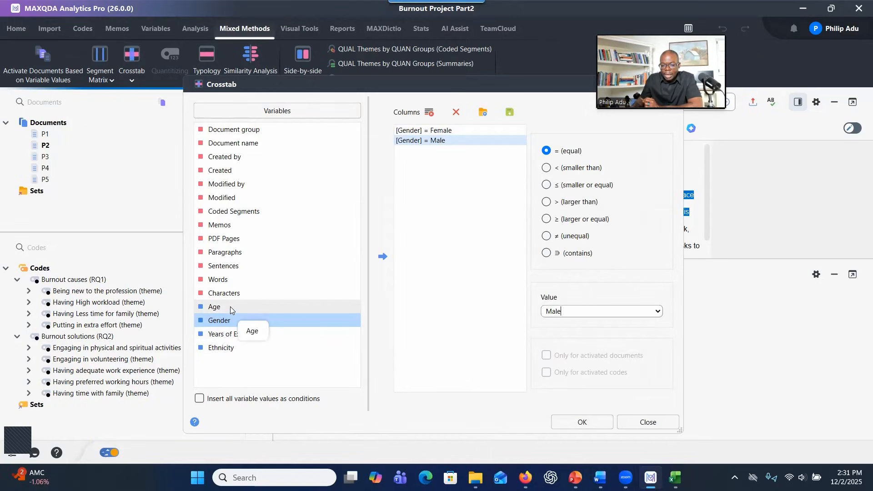
Add Ethnicity columns for African American, Asian American and Caucasian, and generate the crosstab
left_click(236, 348)
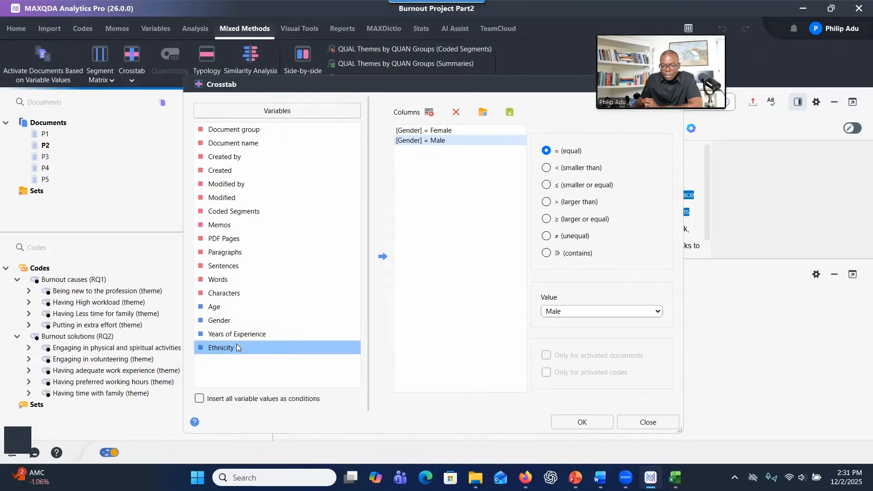
double_click(236, 344)
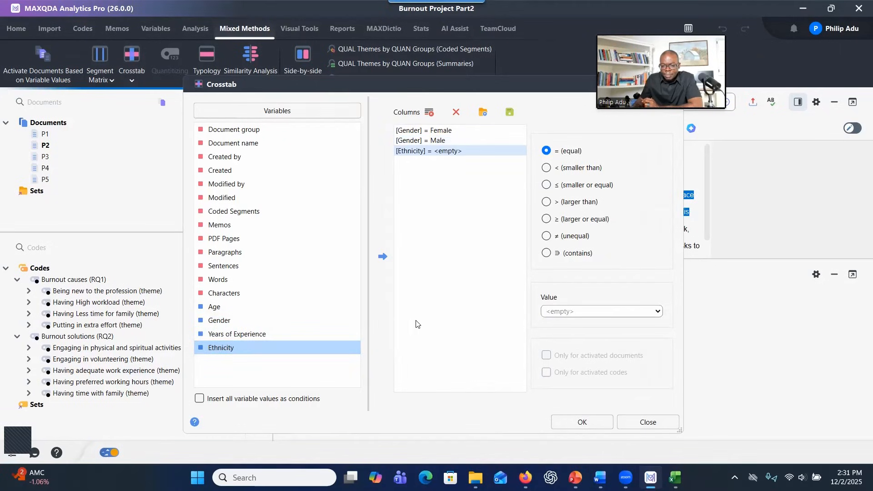
left_click(653, 312)
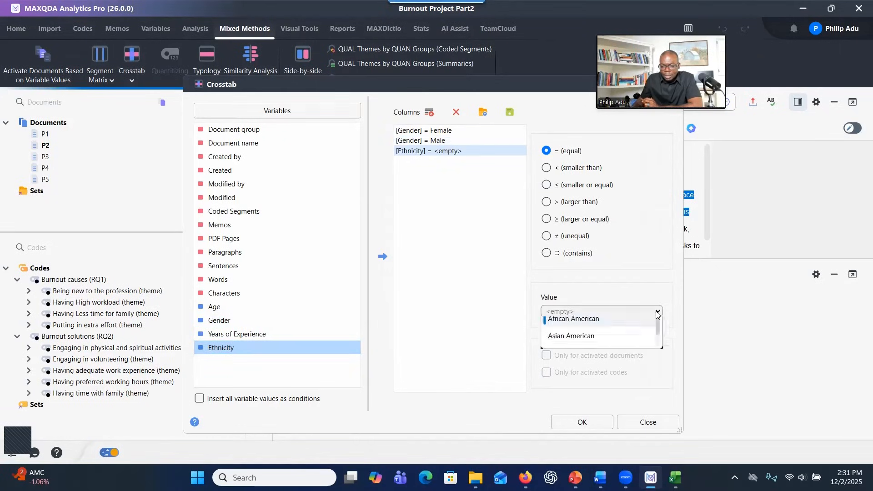
left_click(608, 332)
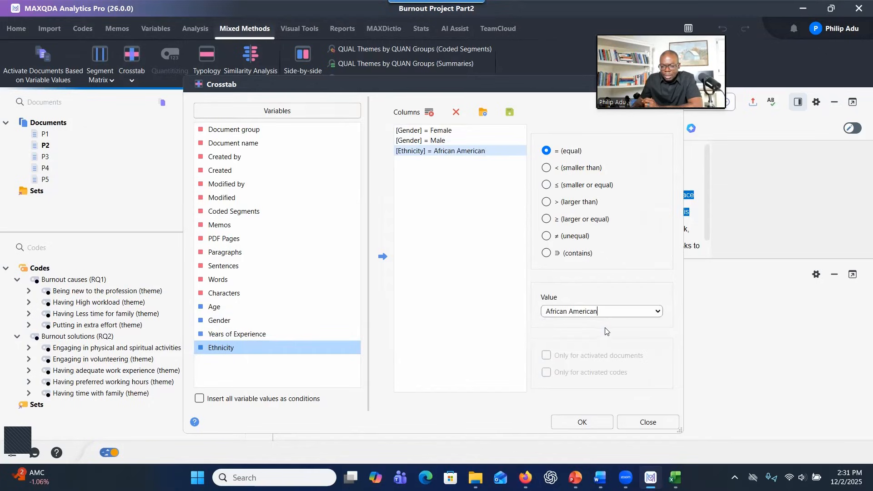
double_click(291, 346)
left_click(653, 313)
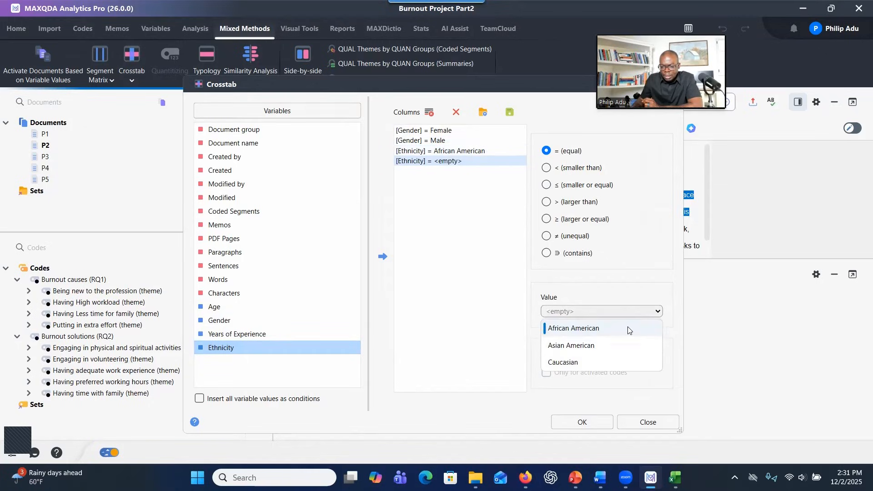
left_click(612, 344)
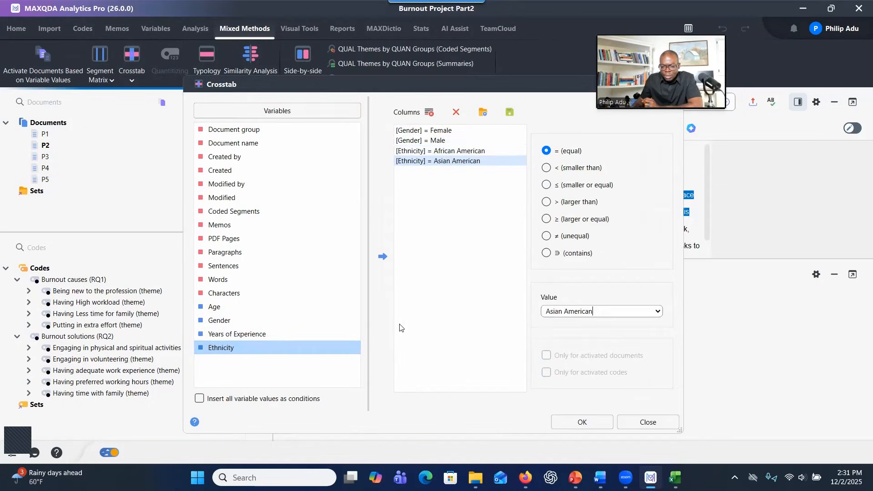
double_click(320, 346)
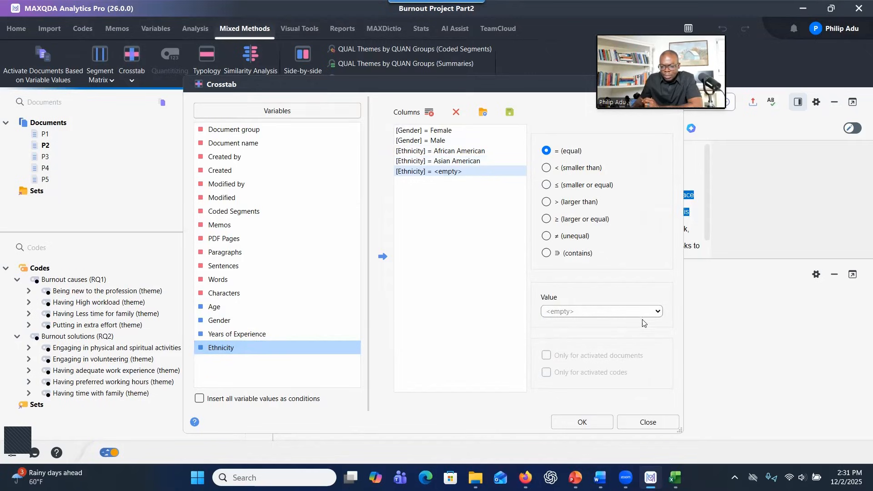
left_click(659, 312)
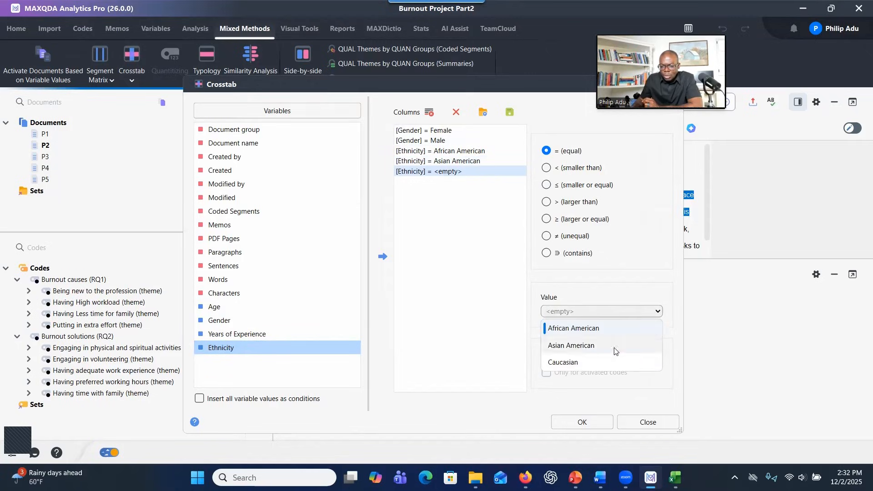
left_click(606, 360)
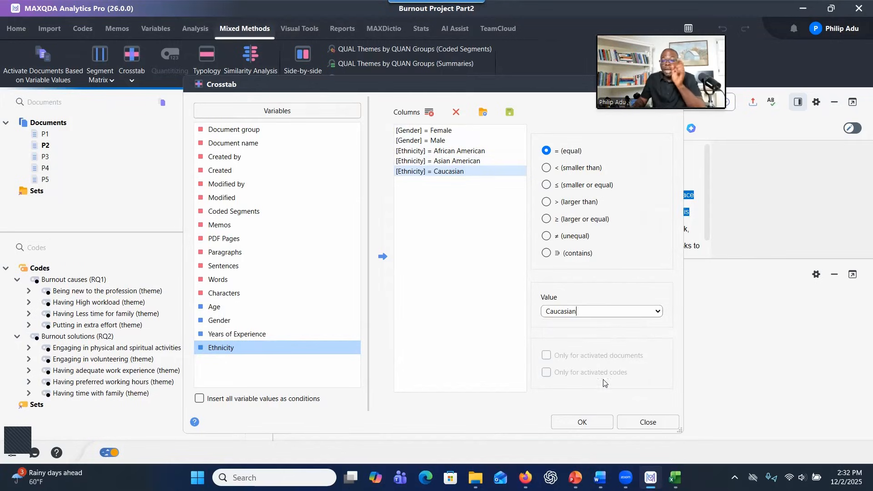
left_click(583, 419)
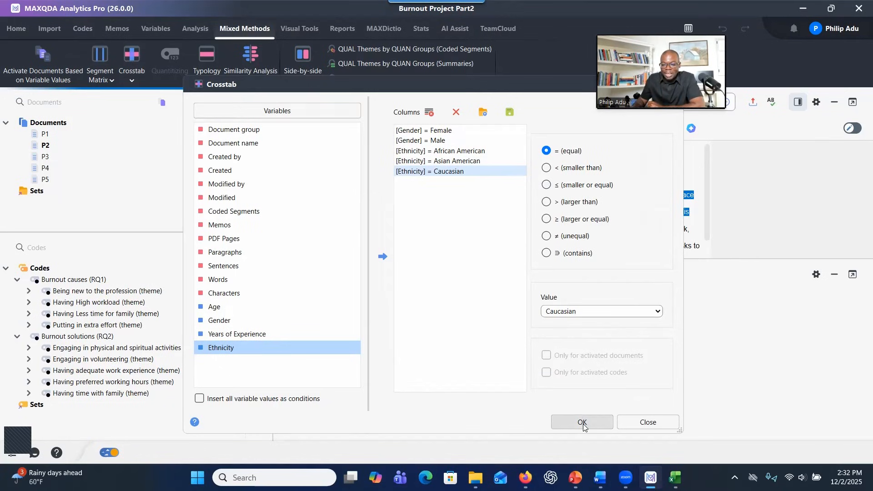
left_click(583, 422)
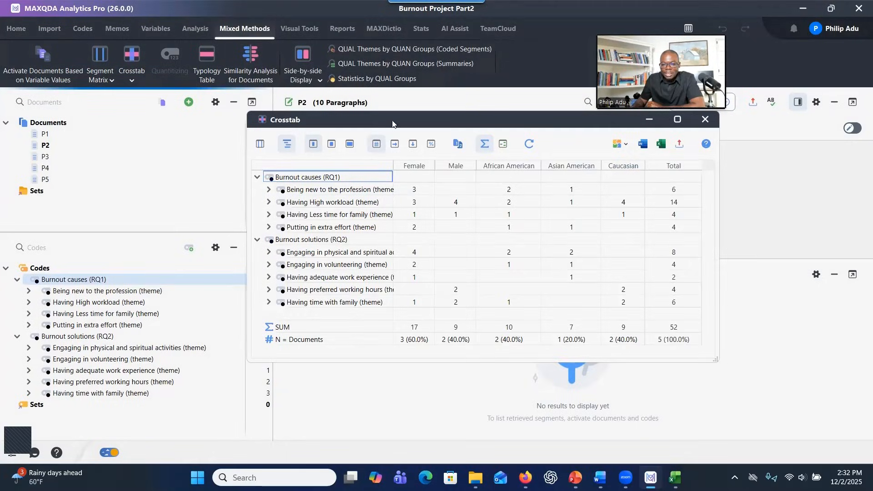
Examine the burnout causes and solutions theme counts by gender and ethnicity, retrieving the female participants' segments for "Being new to the profession (theme)"
left_click_drag(381, 118, 283, 122)
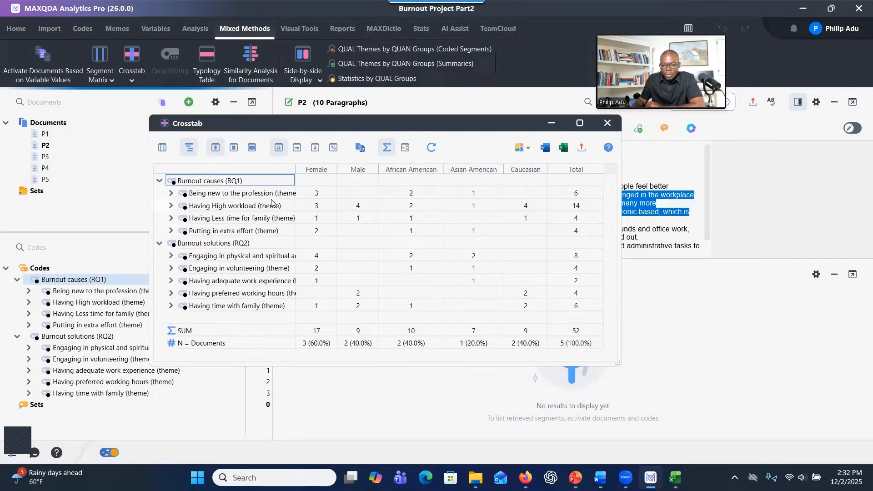
left_click(321, 193)
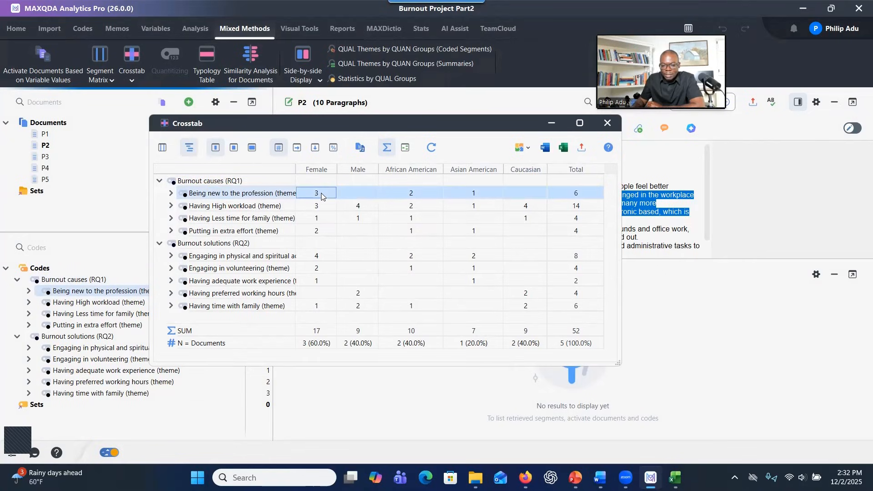
double_click(321, 193)
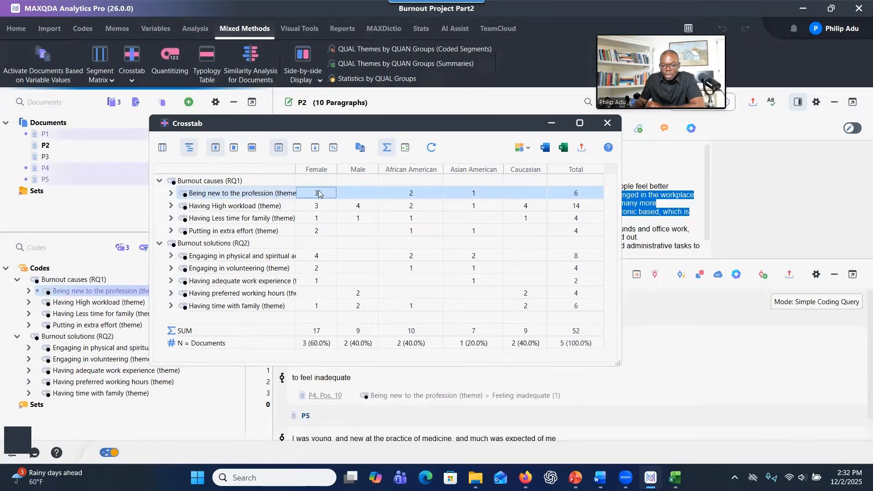
key("Down")
left_click(285, 194)
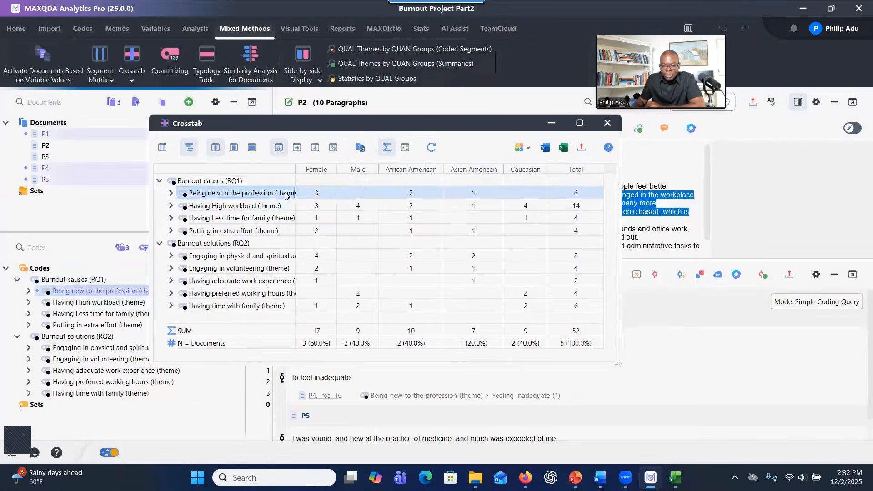
left_click(260, 222)
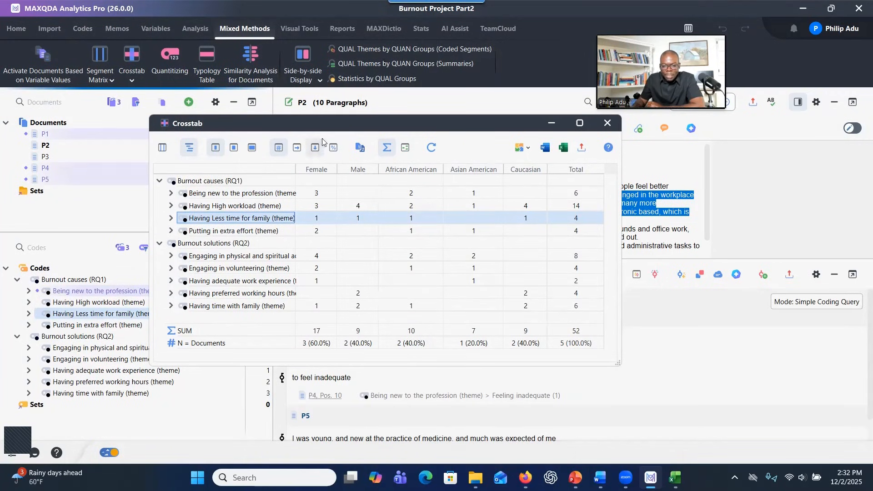
left_click_drag(346, 135, 415, 285)
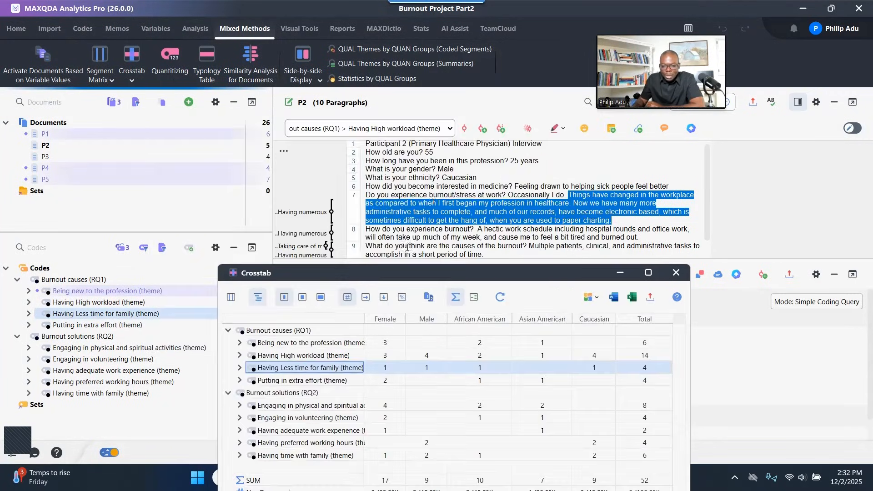
left_click(280, 406)
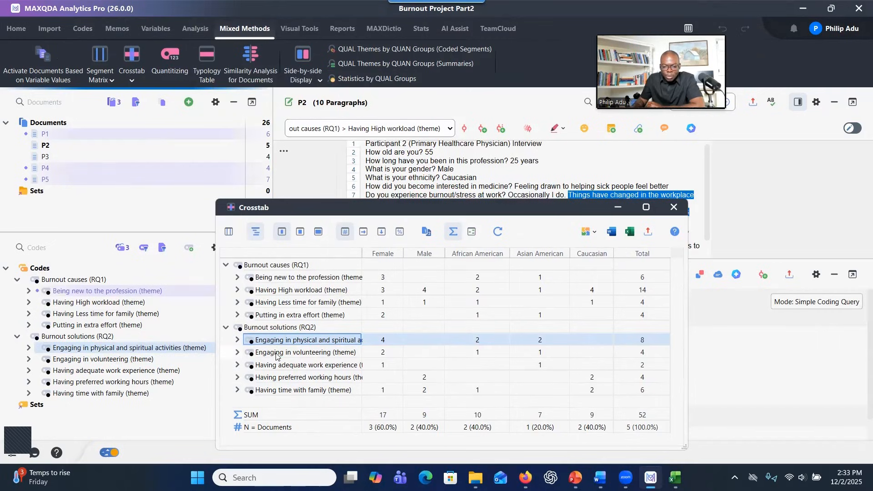
left_click(276, 353)
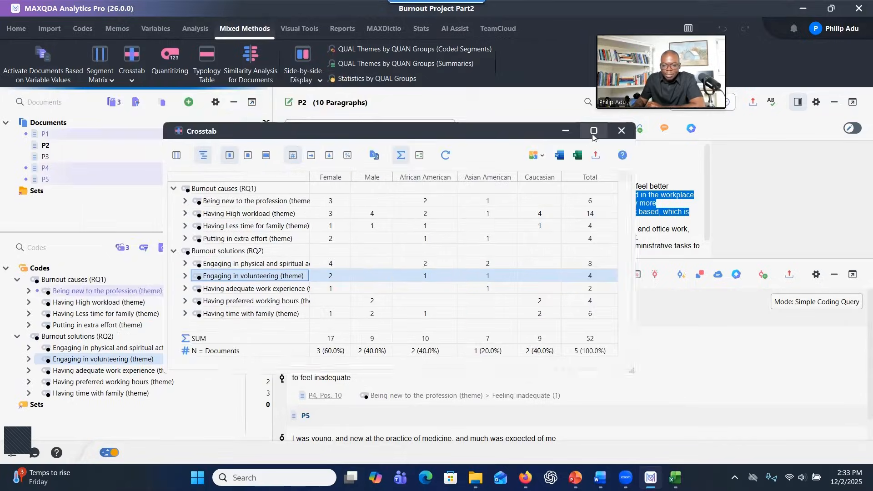
Maximize the crosstab, show variable names with their values in the column headers, and widen the code column to fit the full theme names
left_click(594, 132)
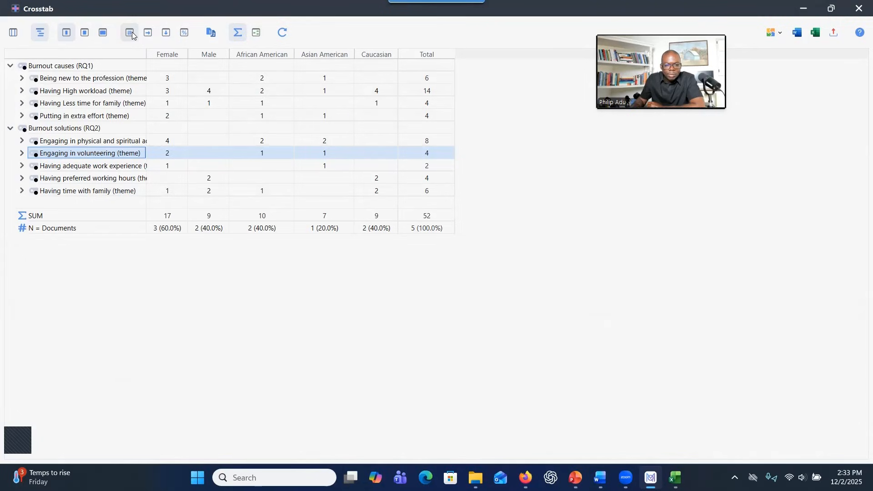
left_click(105, 38)
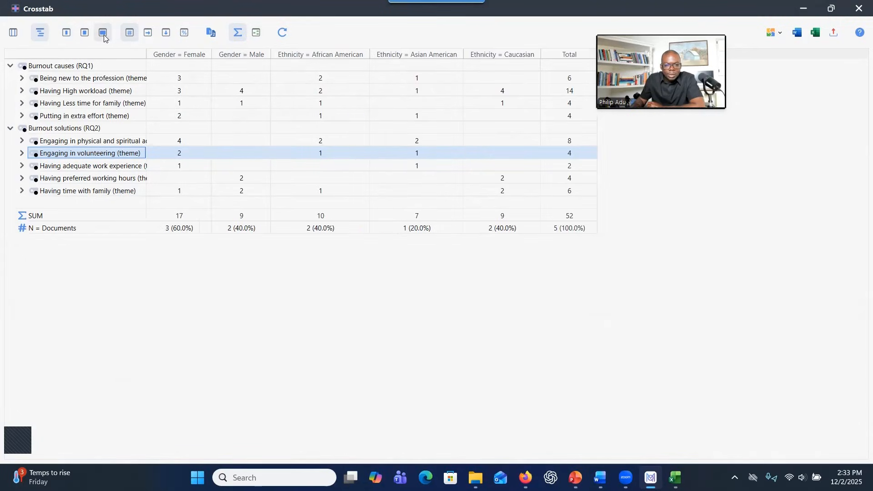
double_click(145, 55)
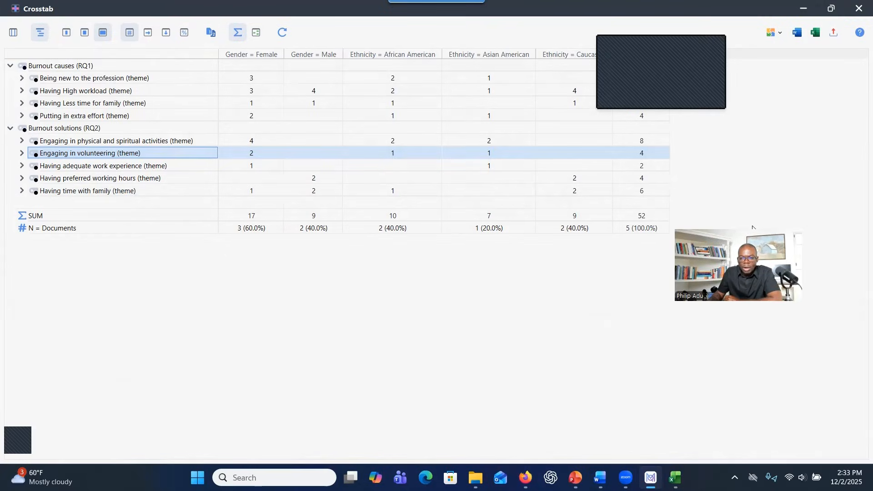
Send the gender and ethnicity crosstab to "Qualitative Study Worksheet 2"
left_click(773, 34)
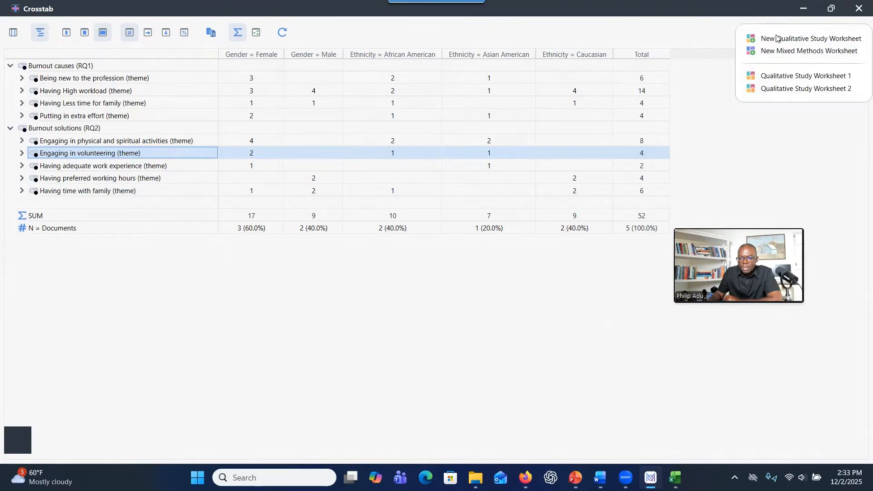
left_click(774, 90)
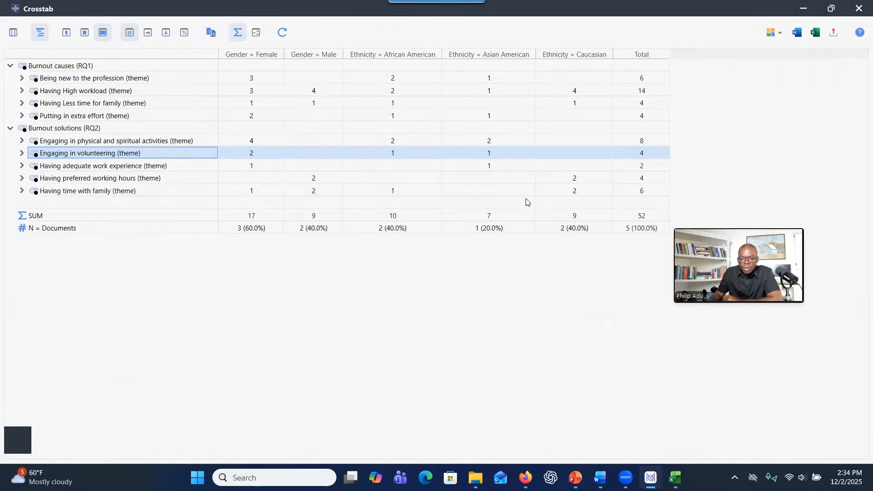
Examine the "Having High workload (theme)" and "Engaging in physical and spiritual activities (theme)" counts by gender, and close the crosstab
left_click(108, 95)
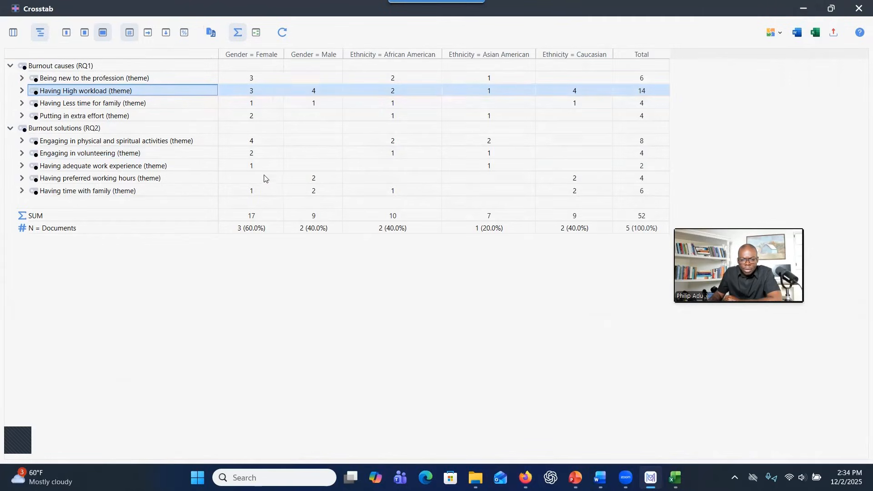
left_click(255, 142)
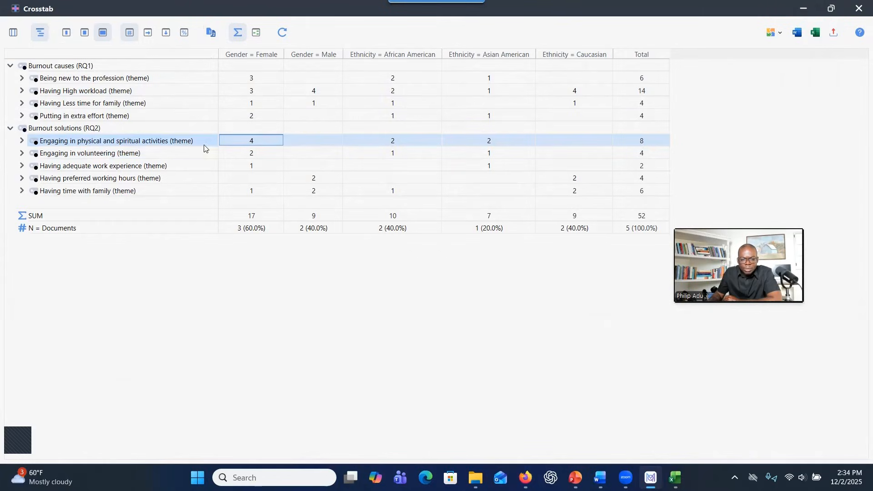
left_click(314, 141)
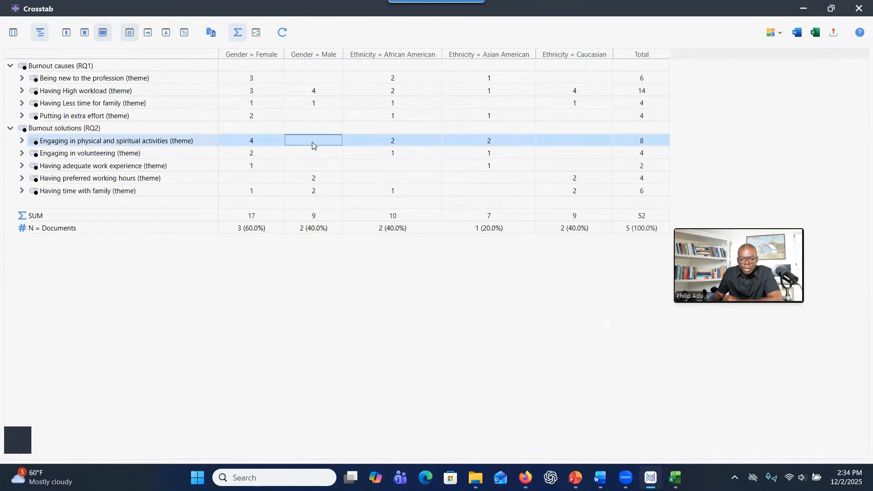
left_click(237, 140)
left_click(303, 140)
left_click(772, 32)
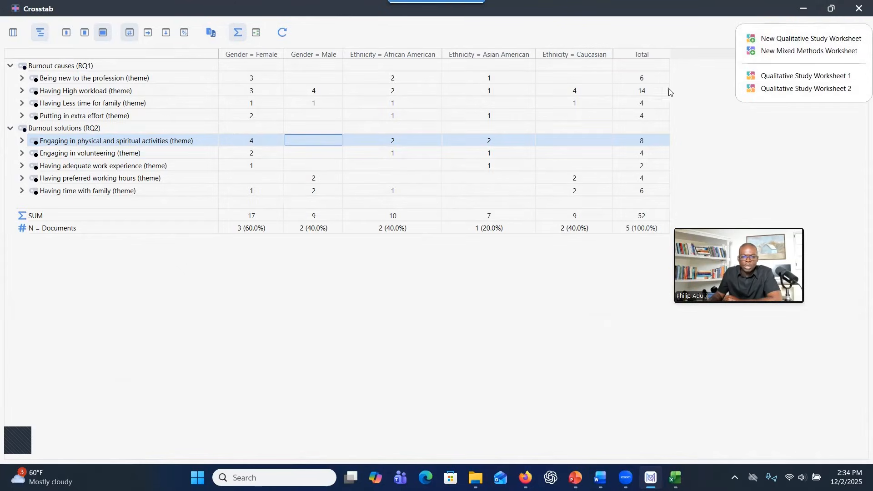
left_click(739, 109)
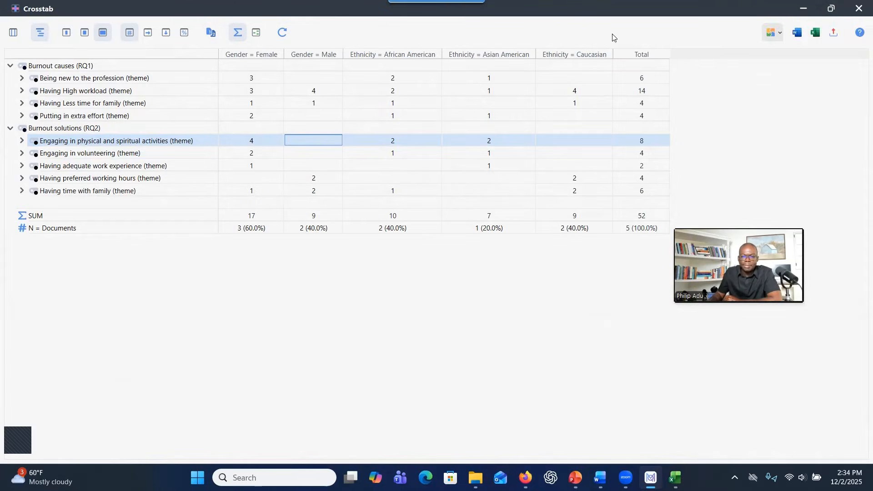
left_click(859, 9)
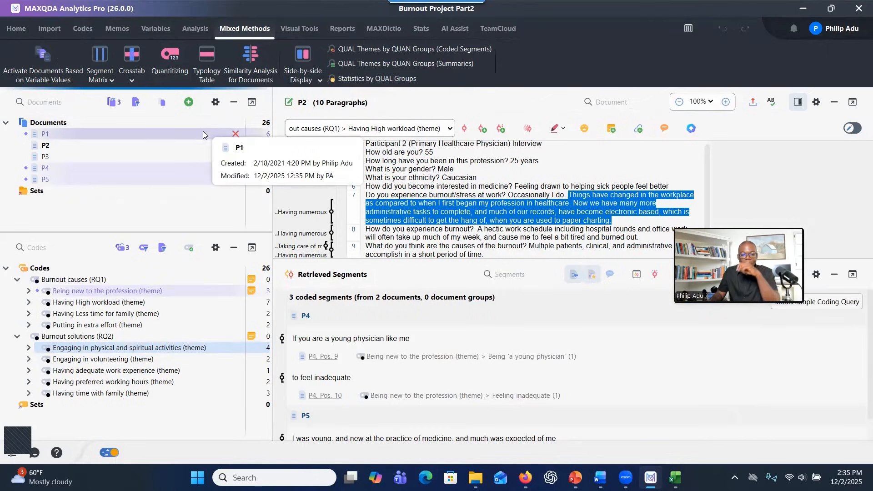
Reset all code and document activations and clear the text selection in P2
left_click(123, 248)
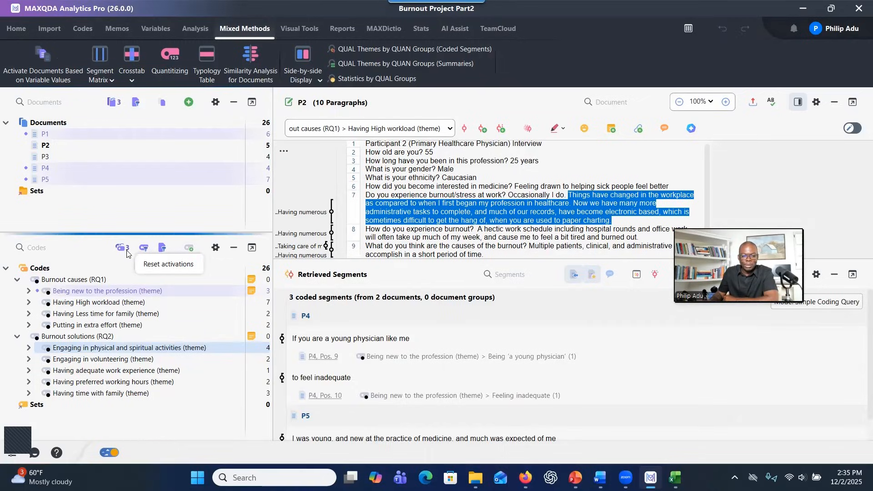
left_click(121, 103)
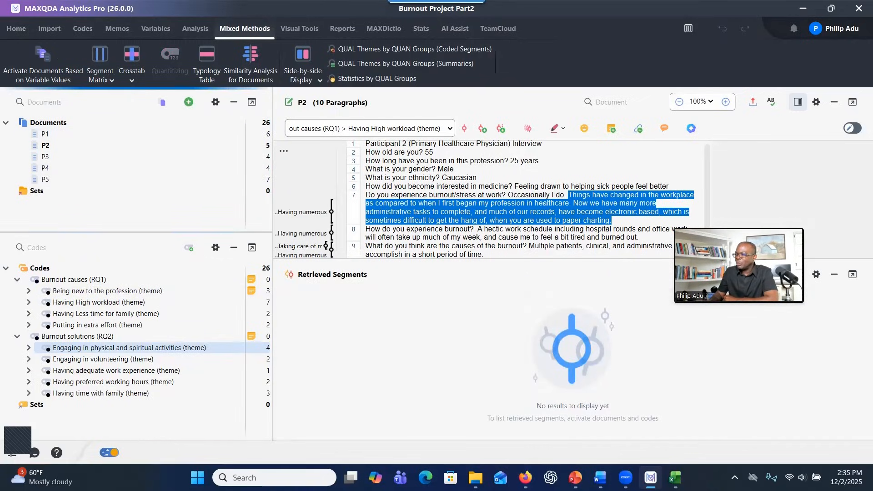
left_click(860, 246)
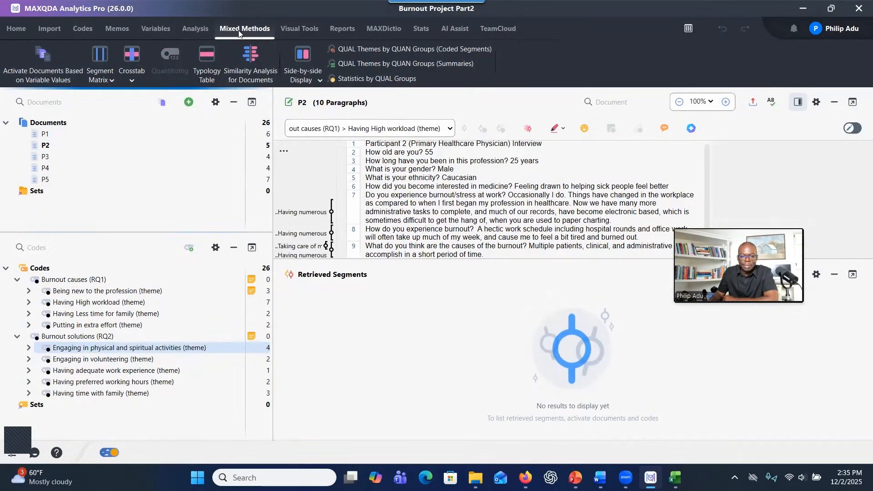
Start a new Segment Matrix and remove all the existing Gender and Ethnicity column conditions
left_click(107, 82)
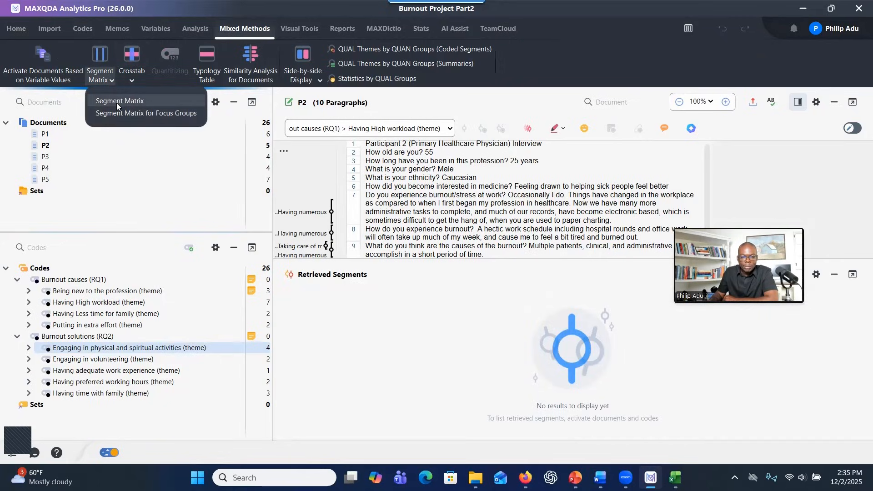
left_click(116, 103)
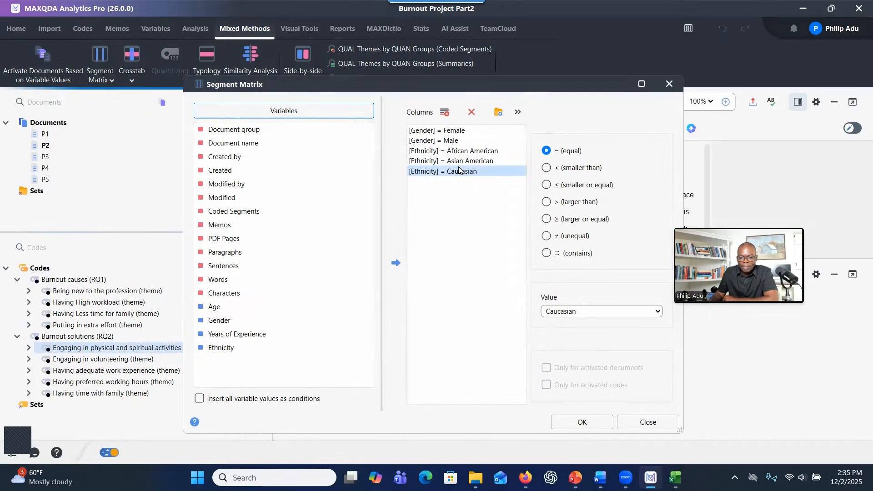
left_click_drag(448, 84, 416, 12)
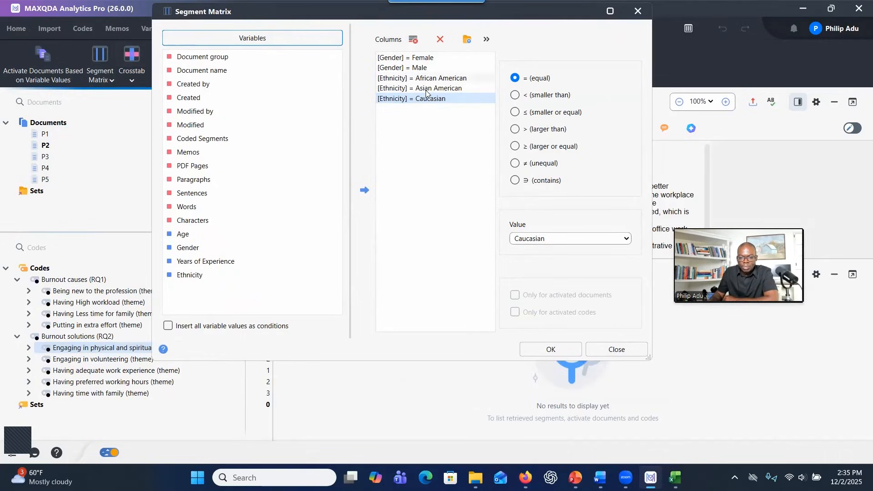
left_click(413, 40)
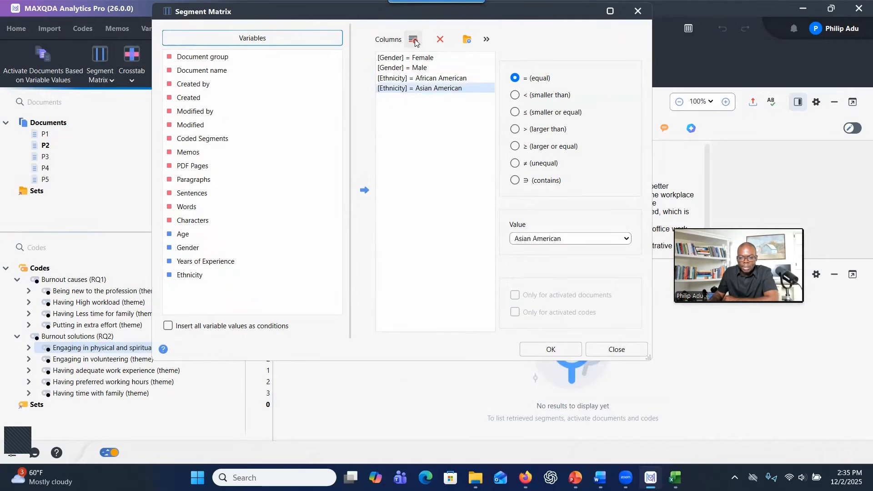
left_click(414, 40)
left_click(414, 40)
left_click(414, 40)
left_click(414, 40)
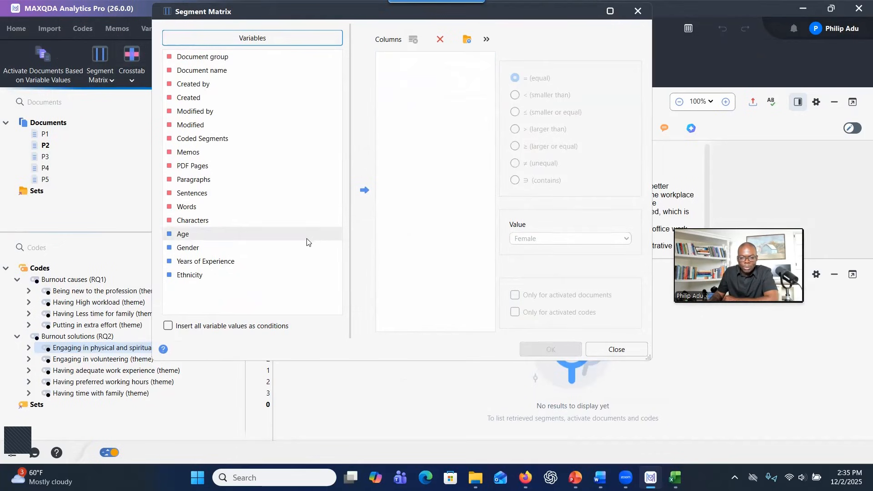
left_click(275, 234)
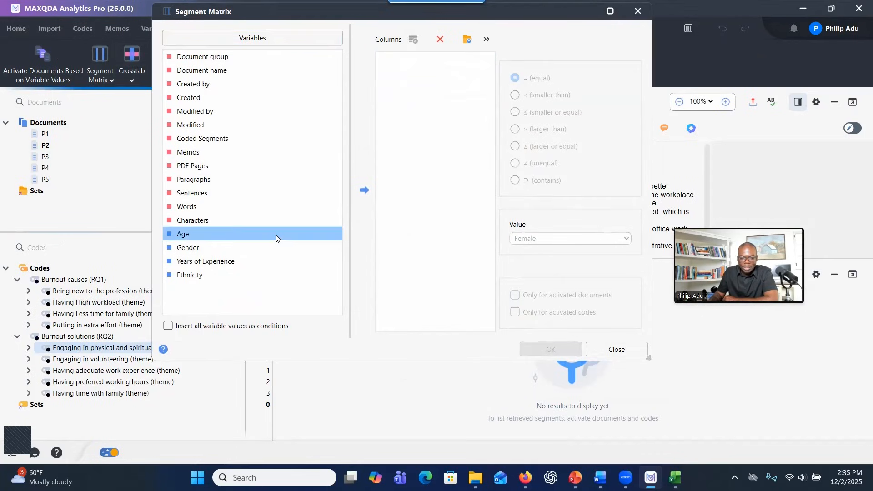
left_click(363, 190)
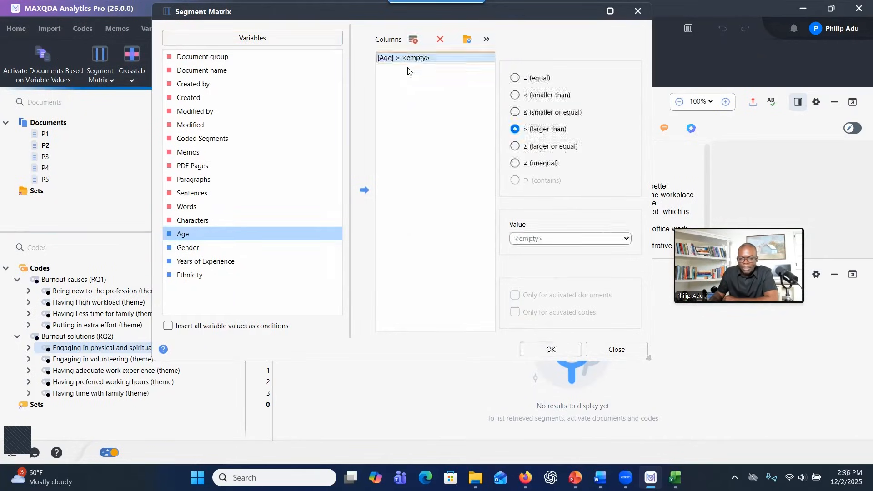
left_click(412, 40)
Add an Age column to the segment matrix with the condition smaller than or equal to 37
double_click(247, 234)
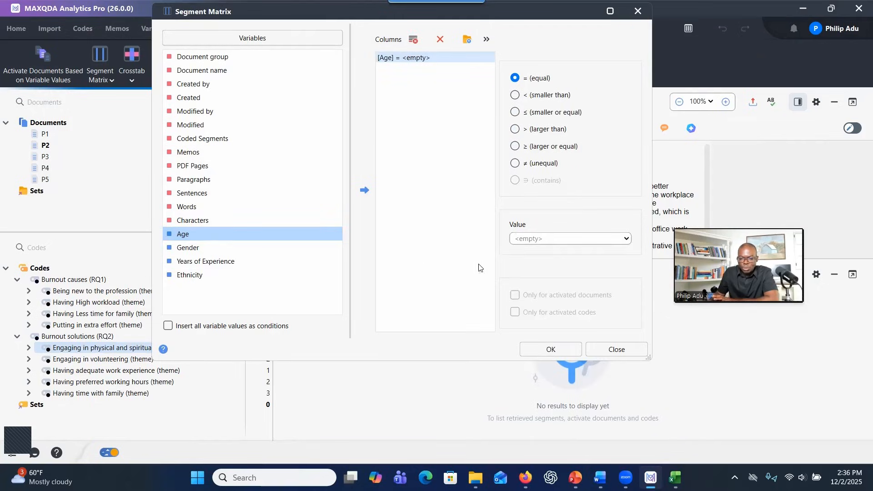
left_click(622, 239)
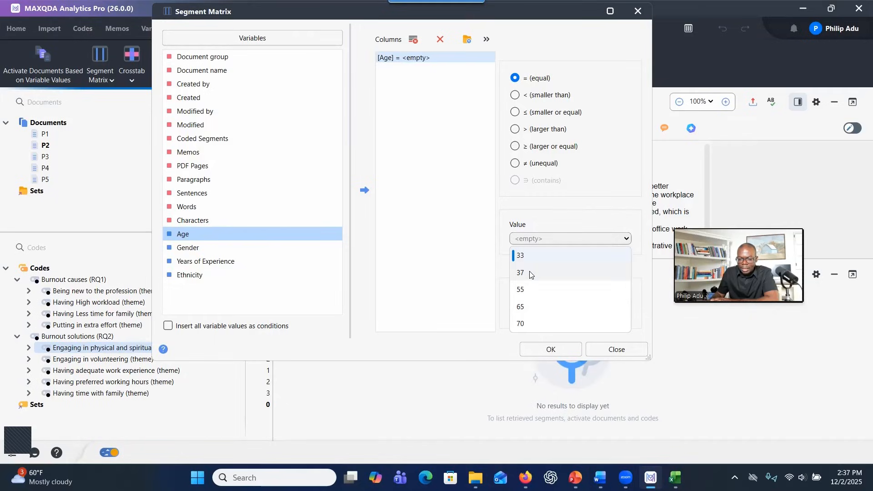
left_click(618, 188)
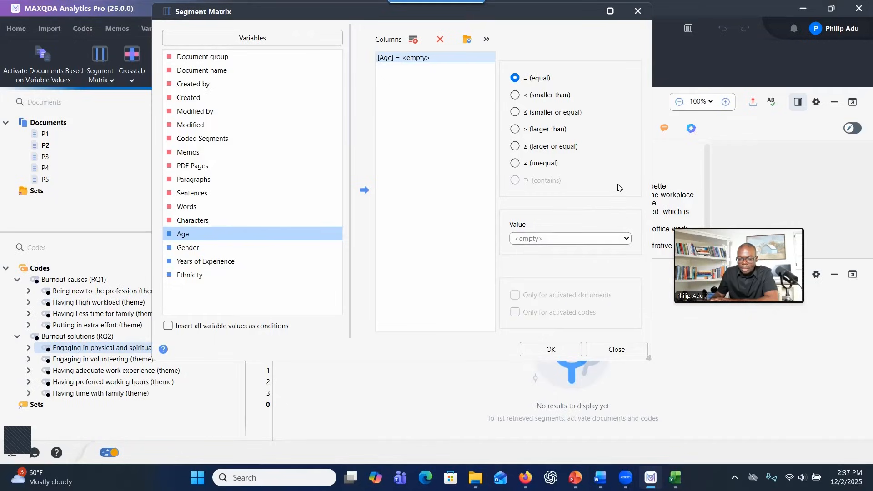
left_click(515, 113)
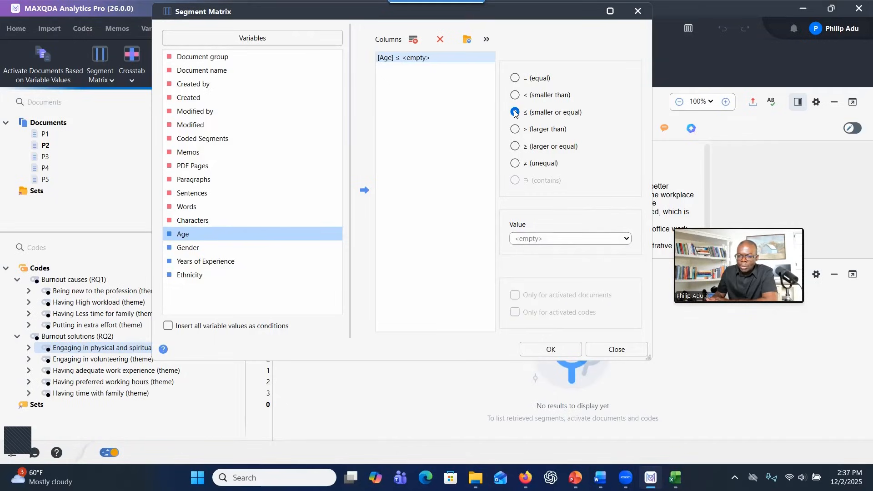
left_click(626, 241)
left_click(585, 277)
Add a second Age column with the condition larger than or equal to 55, and generate the segment matrix
double_click(230, 234)
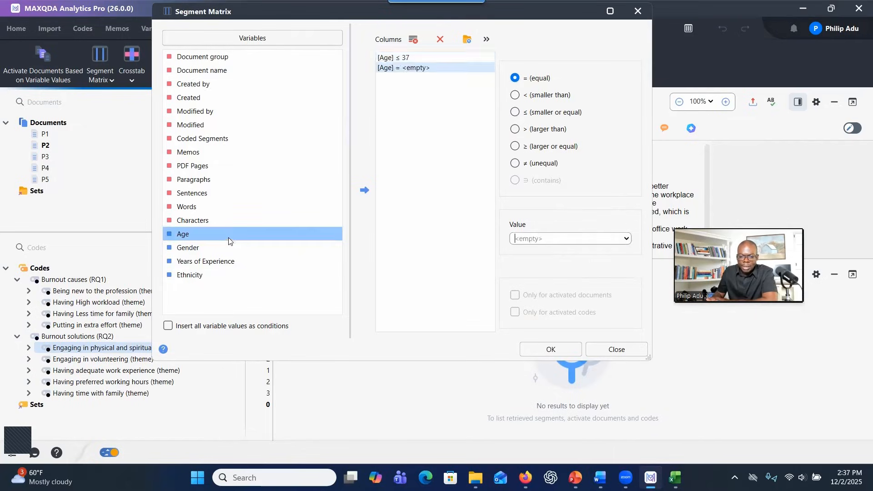
left_click(627, 239)
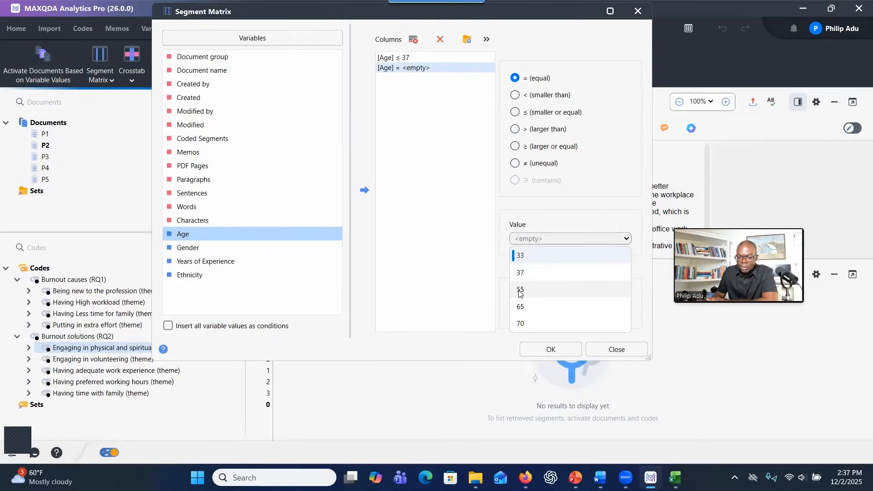
left_click(520, 290)
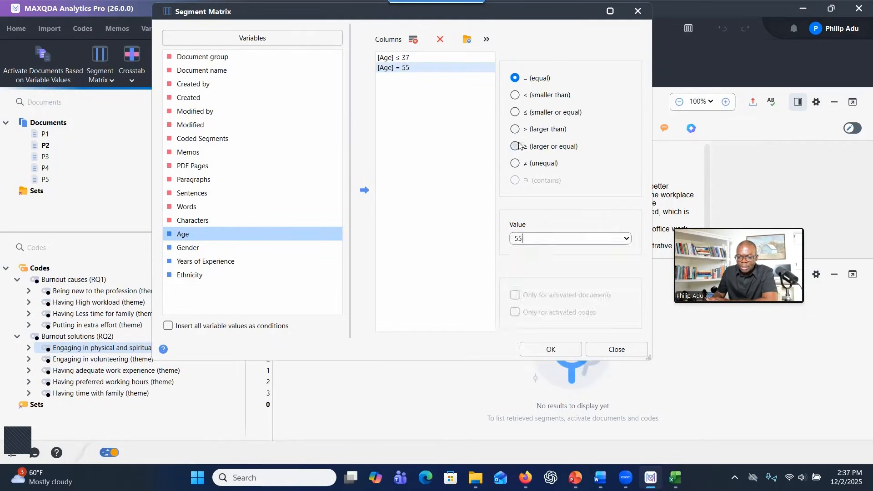
left_click(515, 129)
left_click(515, 146)
left_click(538, 349)
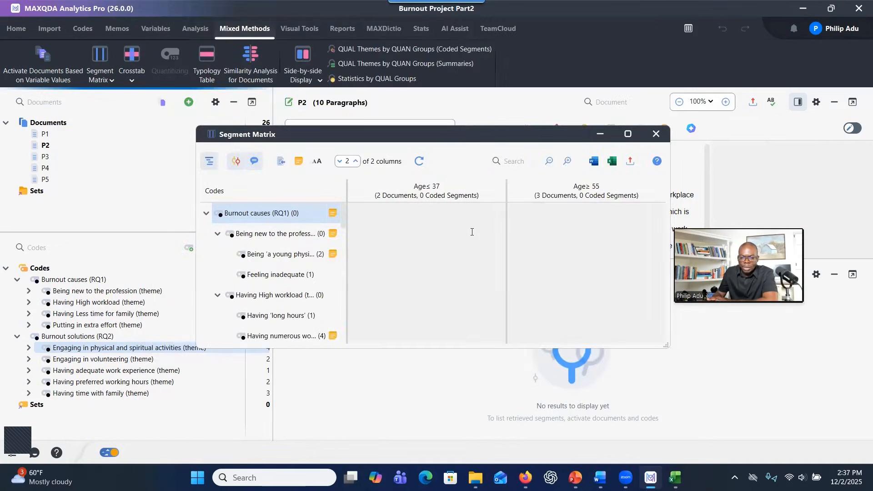
Collapse the burnout causes themes and compare the "Being new to the profession" and "Having High workload" segments between the two age groups
left_click(216, 235)
left_click(260, 235)
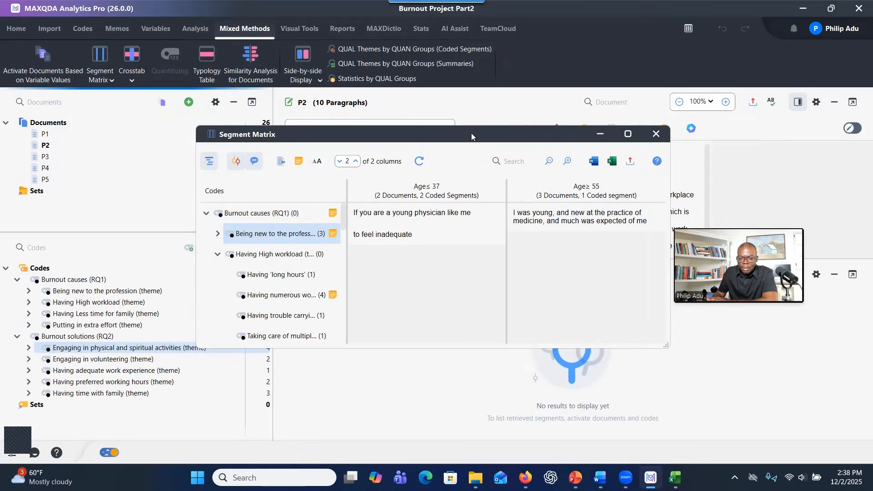
left_click_drag(470, 133, 446, 77)
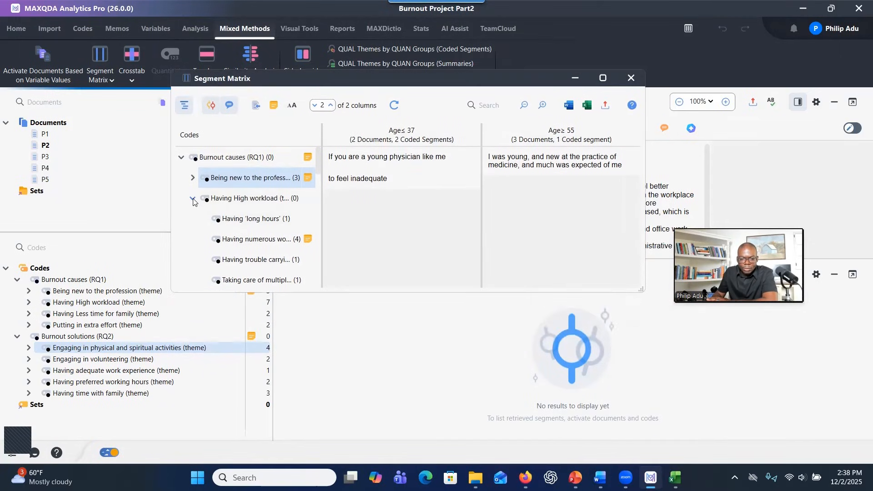
double_click(241, 200)
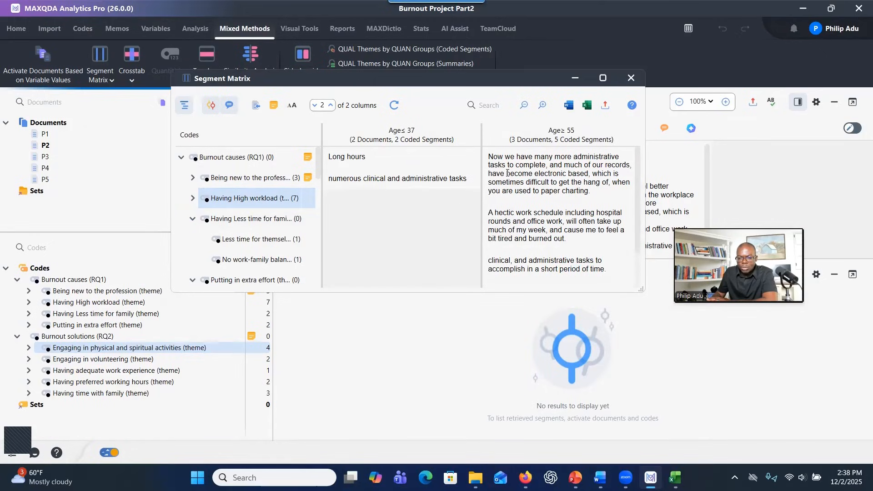
left_click_drag(509, 164, 539, 261)
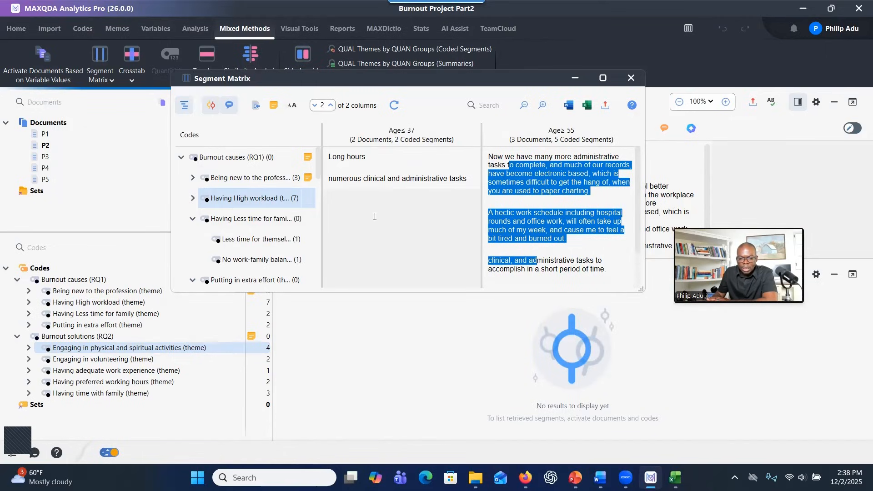
left_click(370, 177)
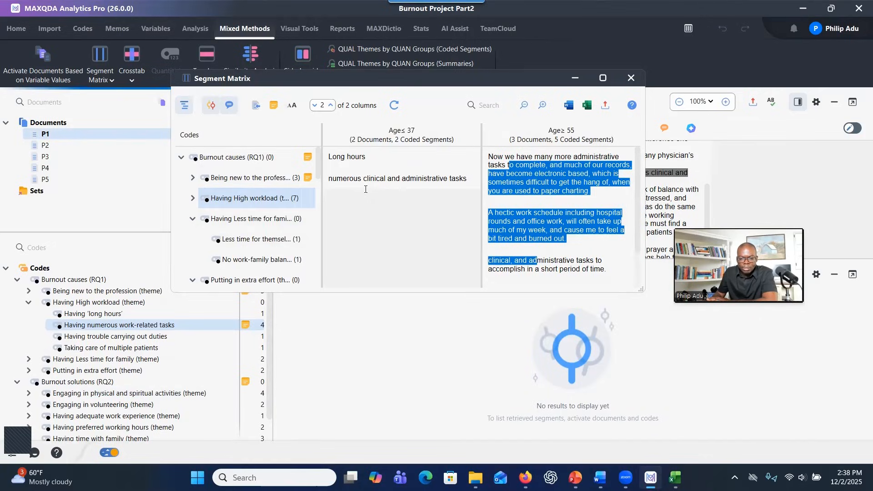
left_click(192, 217)
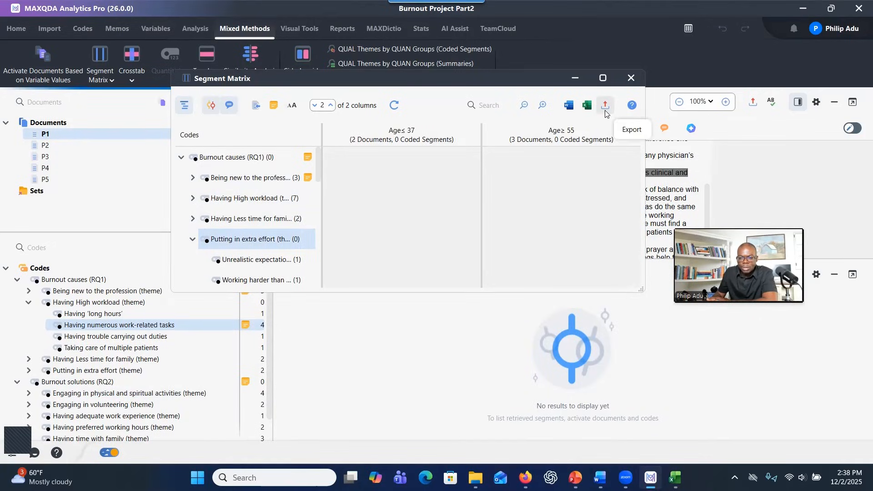
Export the segment matrix to the Desktop as a Word document named "Segment Matrix"
left_click(605, 105)
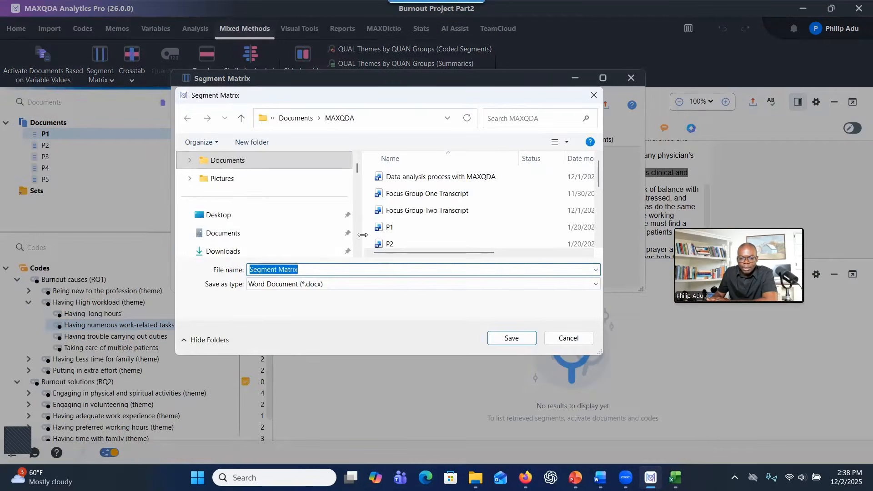
left_click(245, 215)
left_click(511, 338)
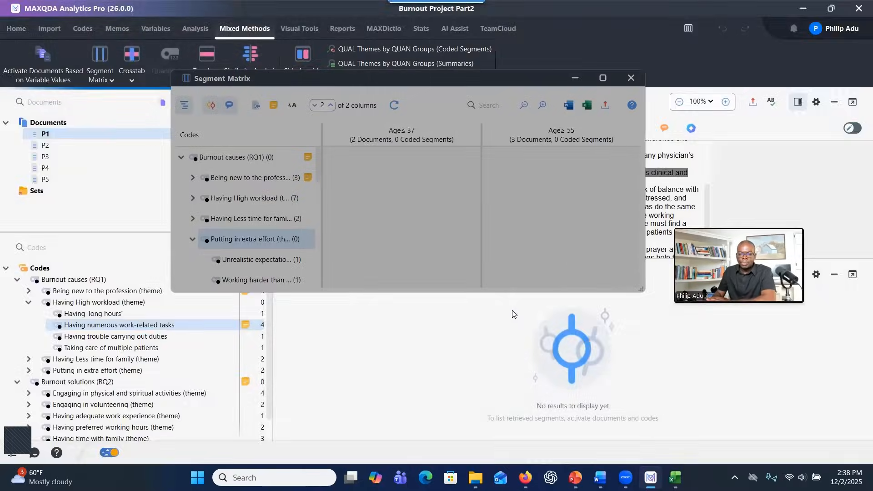
left_click(396, 309)
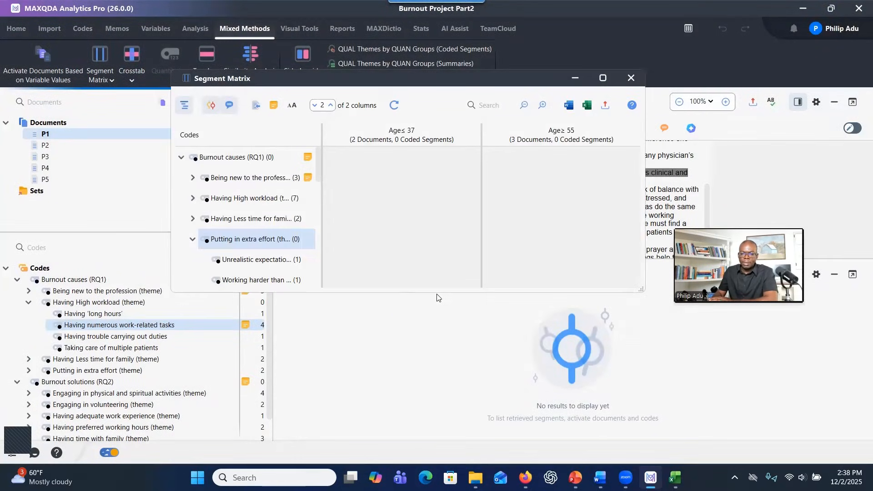
Open the exported Segment Matrix document in Word, examine both age groups' segments through all themes, and close the segment matrix in MAXQDA
mouse_move(475, 477)
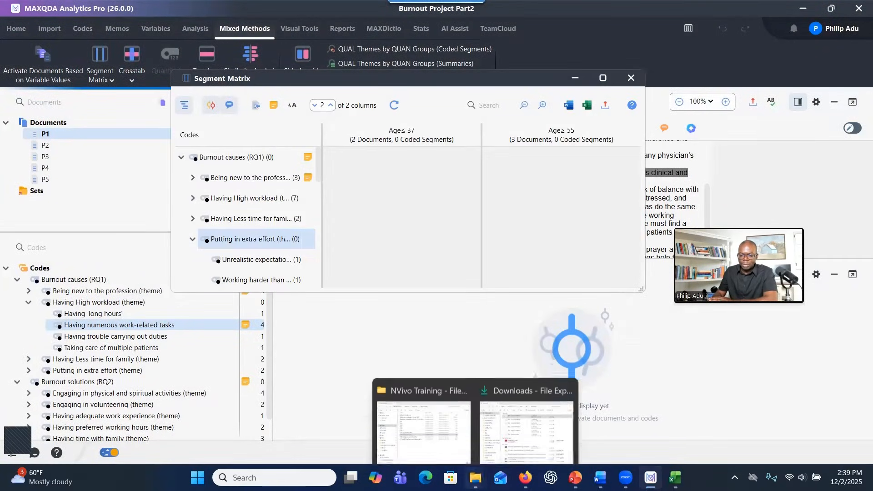
left_click(443, 440)
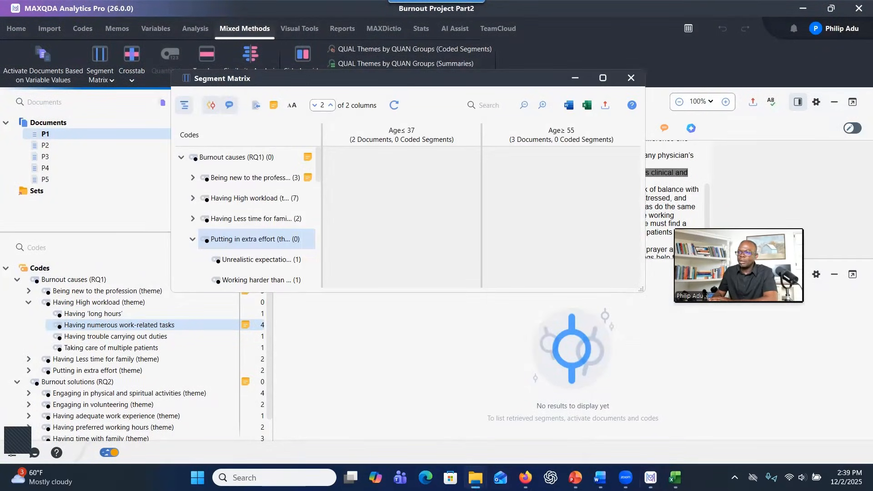
scroll(409, 224, "down", 2)
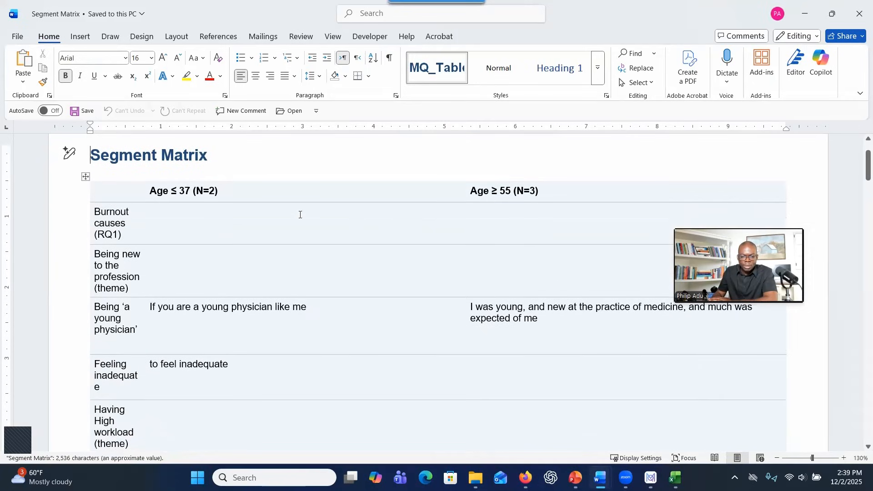
left_click(210, 228)
scroll(214, 231, "down", 6)
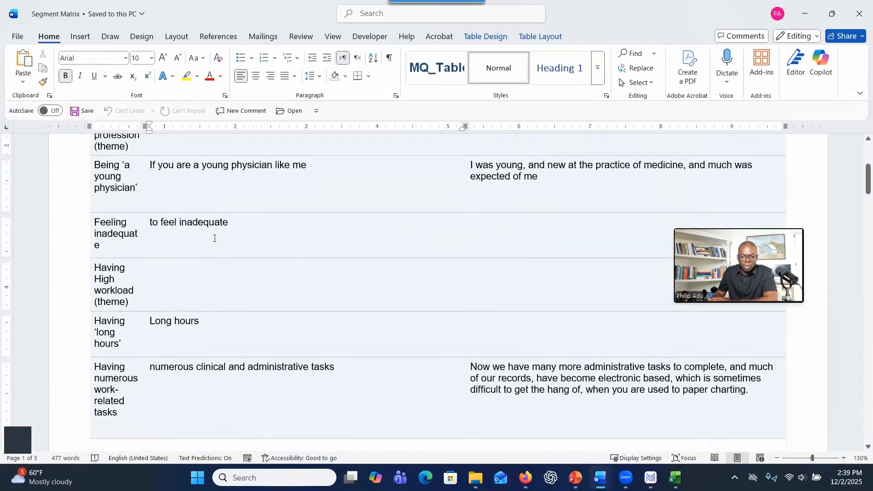
scroll(215, 238, "down", 10)
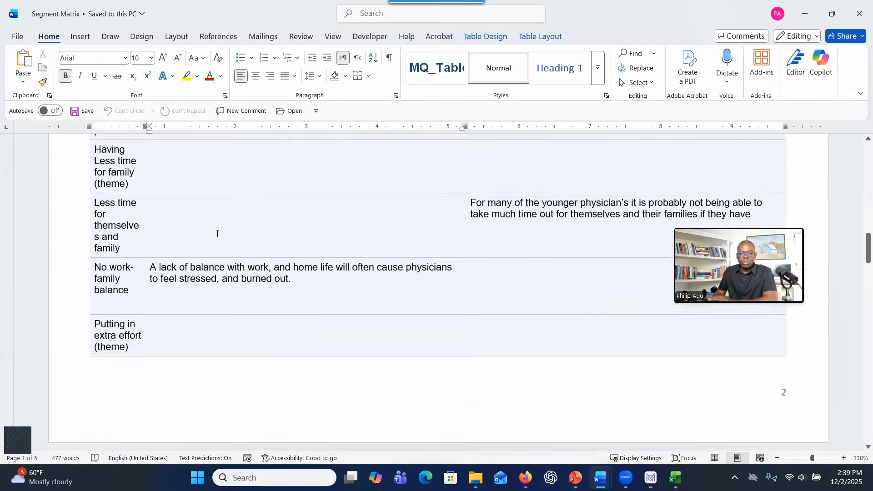
scroll(222, 235, "down", 10)
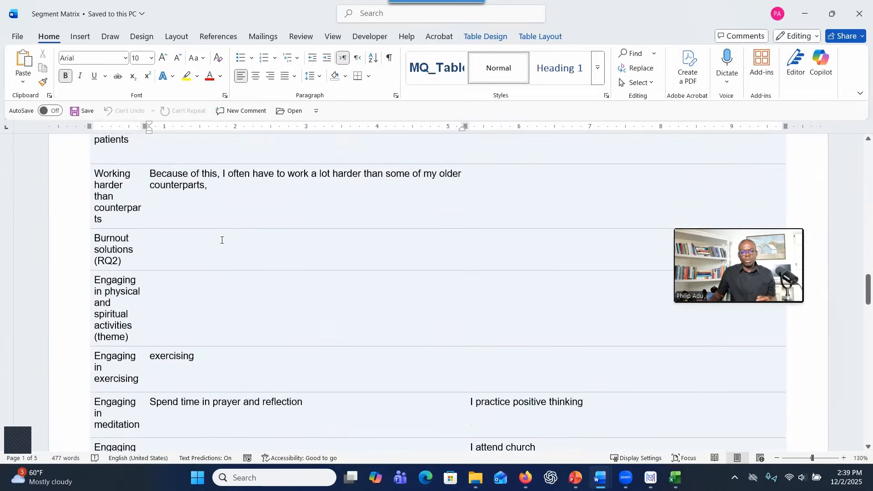
scroll(211, 233, "down", 10)
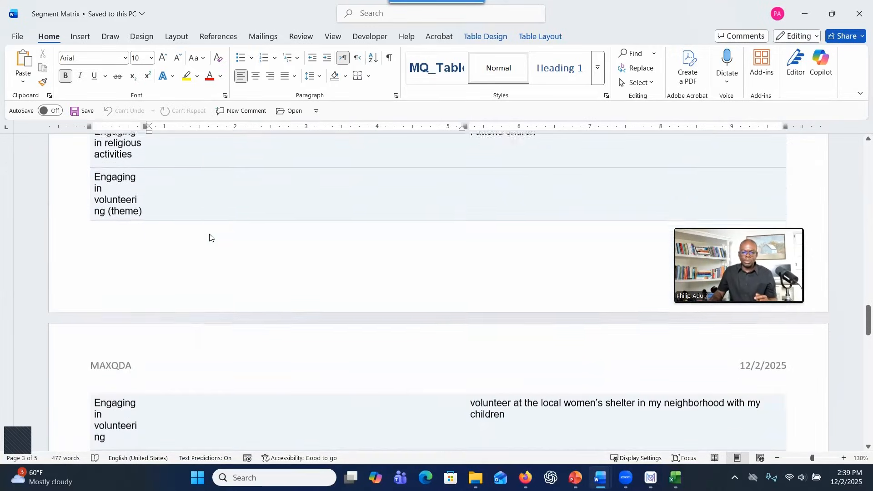
scroll(212, 234, "down", 5)
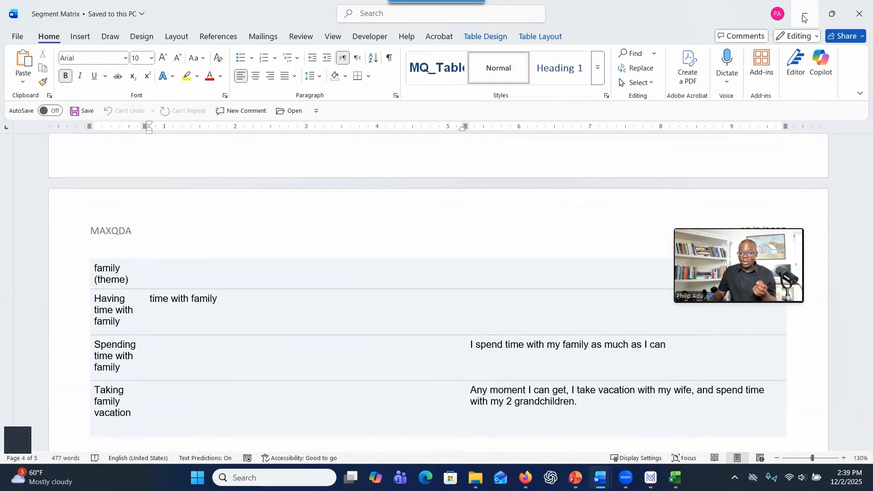
left_click(803, 17)
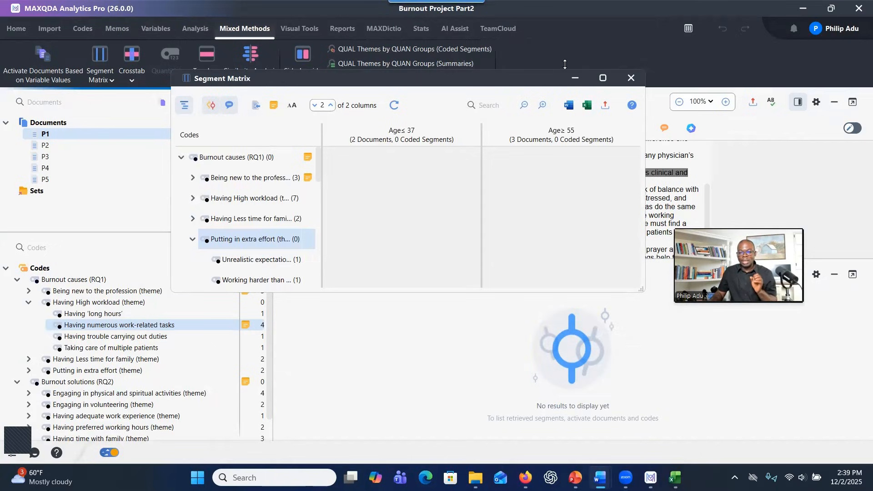
left_click(630, 79)
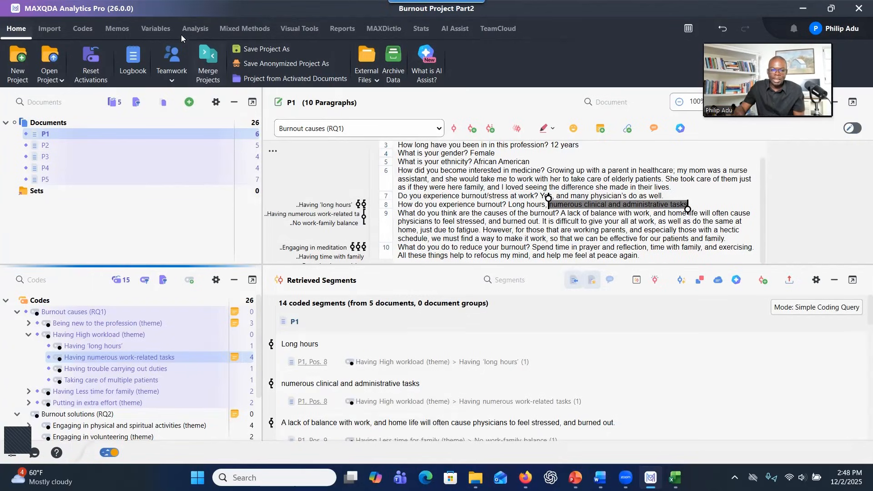
Open Qualitative Study Worksheet 2 in QTT and examine the charts and tables collected under Visuals & Statistics
left_click(195, 28)
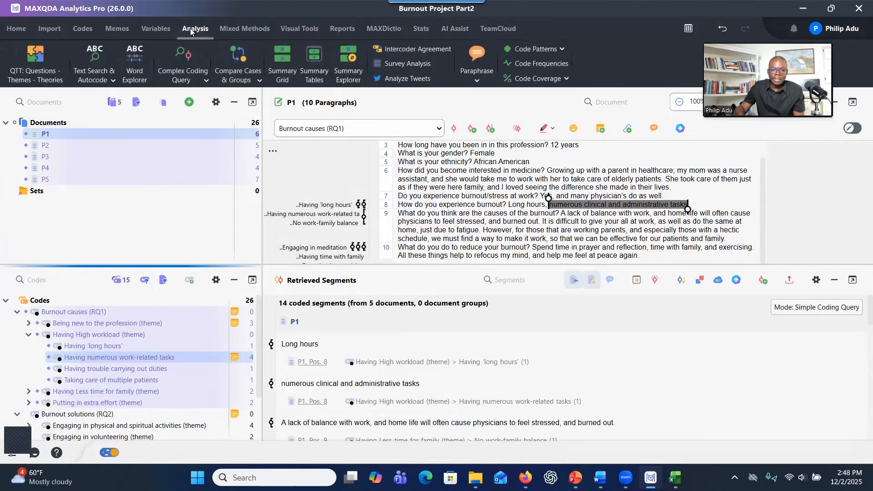
left_click(51, 78)
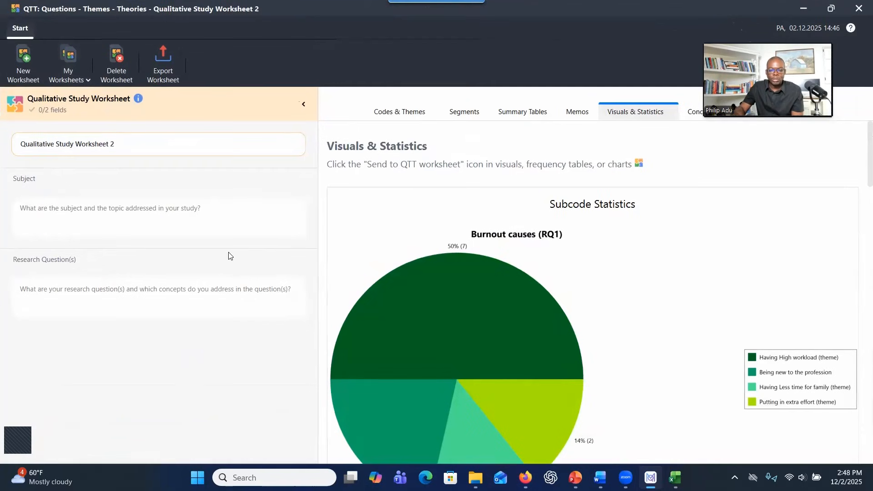
scroll(411, 260, "down", 15)
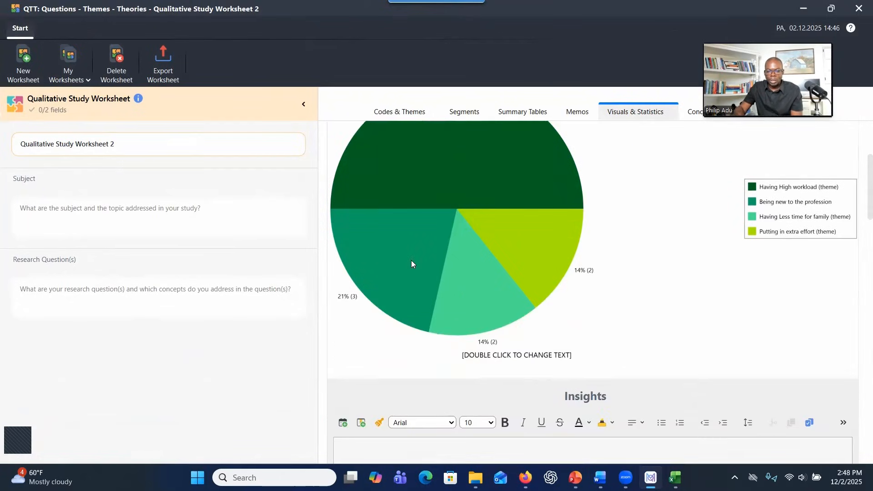
scroll(413, 266, "down", 12)
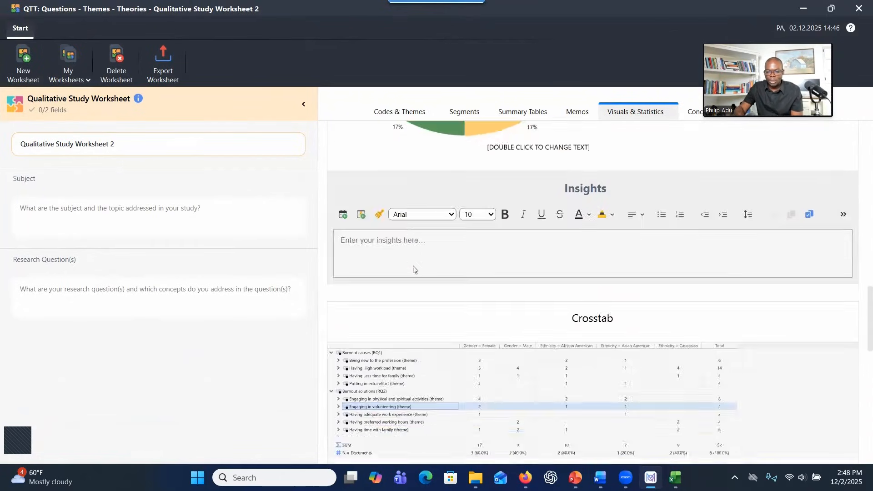
scroll(414, 271, "down", 5)
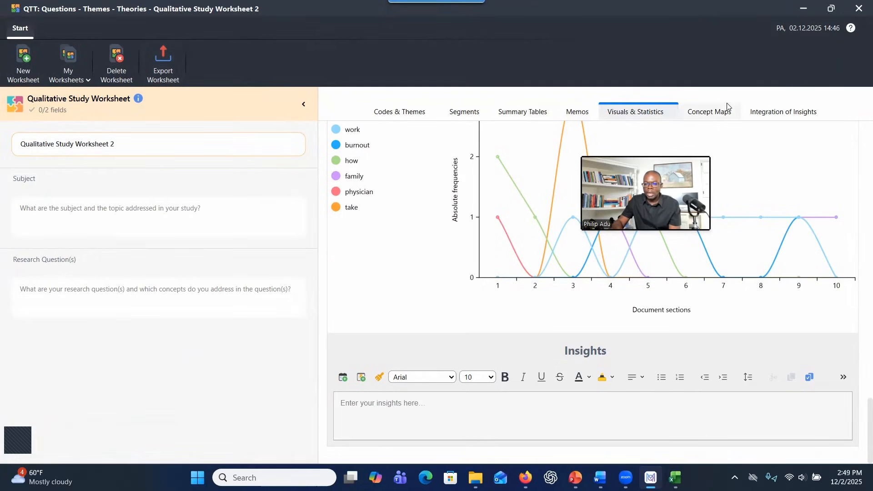
Look through the QTT worksheet's Concept Maps, Memos, Summary Tables, Segments, and Codes & Themes sections, and close the worksheet
left_click(716, 113)
left_click(577, 114)
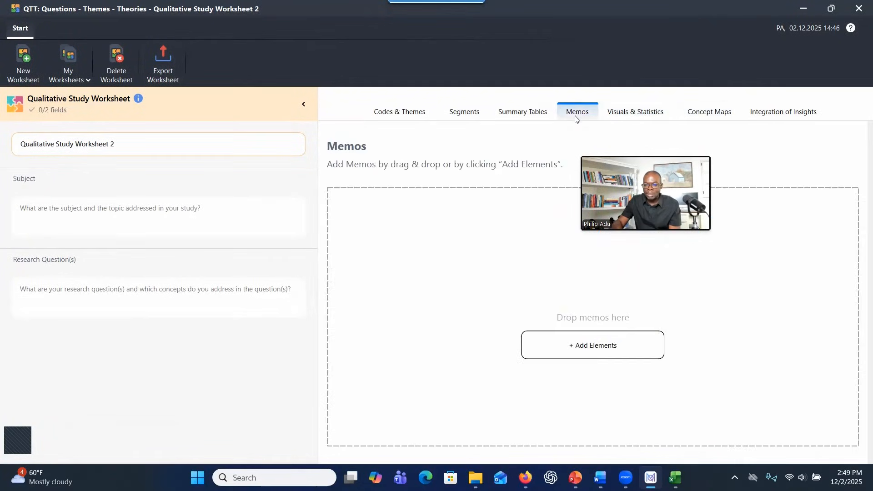
left_click(535, 114)
left_click(463, 114)
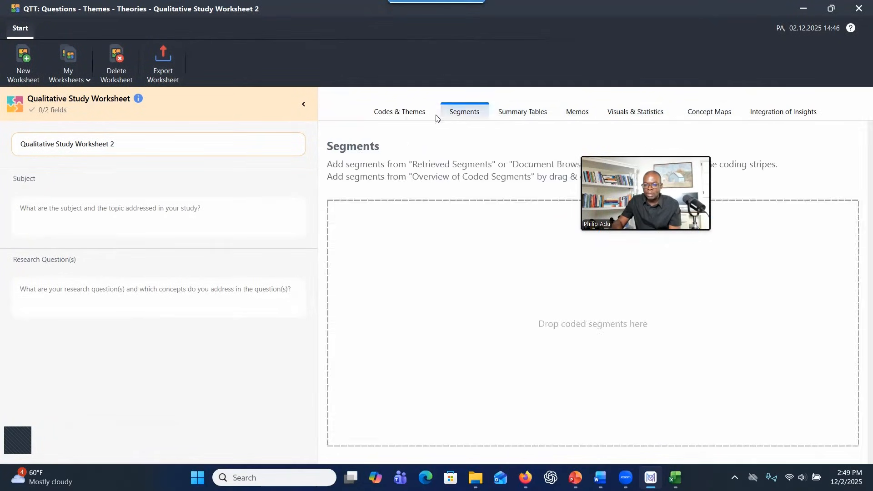
left_click(409, 114)
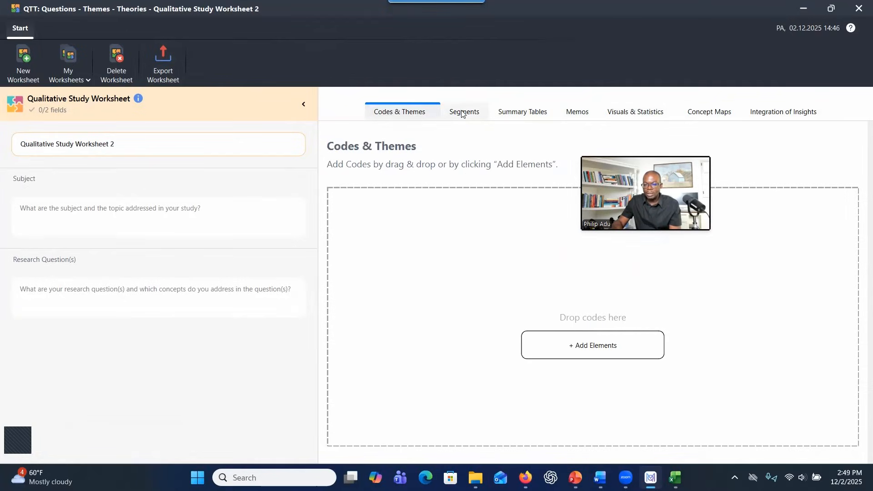
left_click(464, 113)
left_click(548, 114)
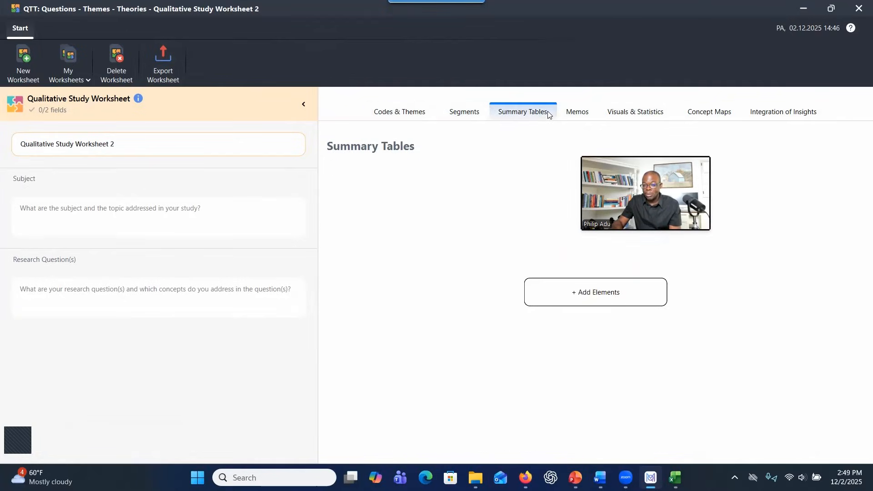
left_click(580, 114)
left_click(642, 113)
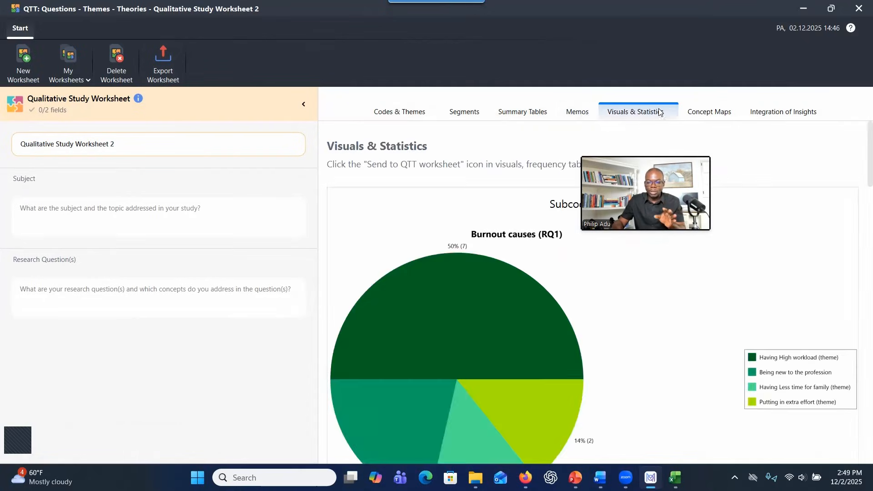
left_click(692, 113)
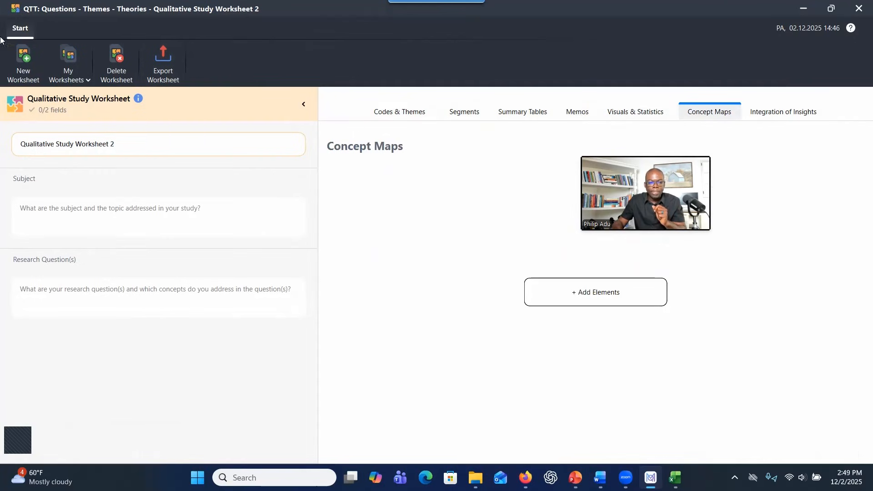
left_click(858, 8)
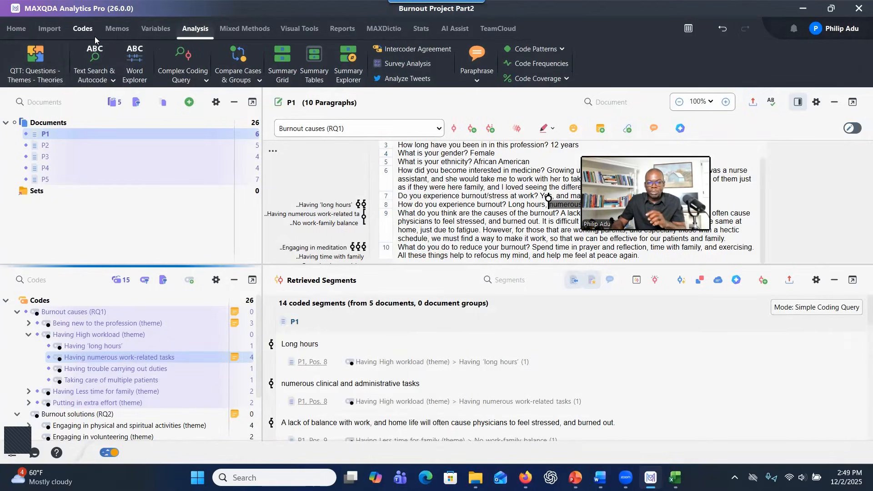
Start a Smart Publisher report and select the activated Burnout causes (RQ1) codes for inclusion
left_click(49, 28)
left_click(339, 30)
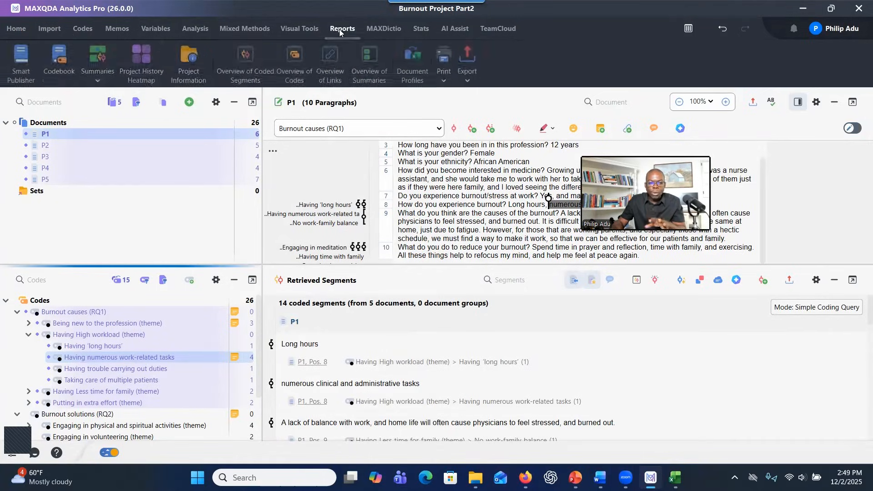
left_click(21, 68)
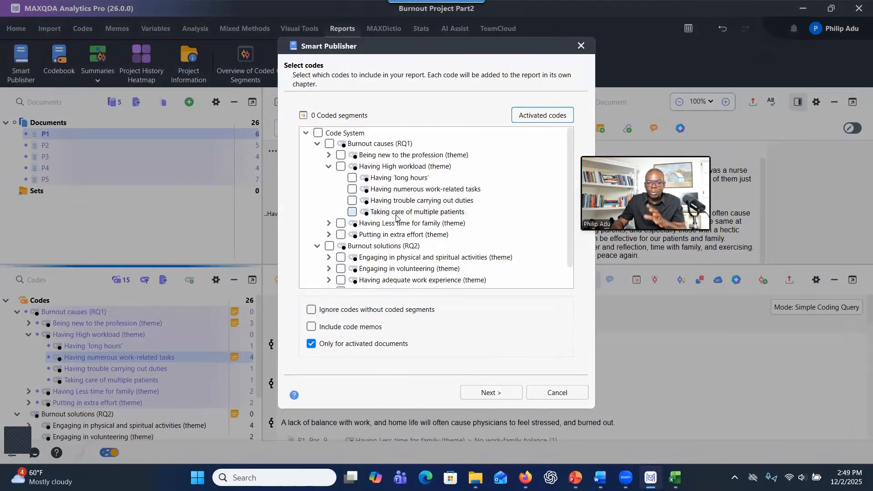
left_click(543, 111)
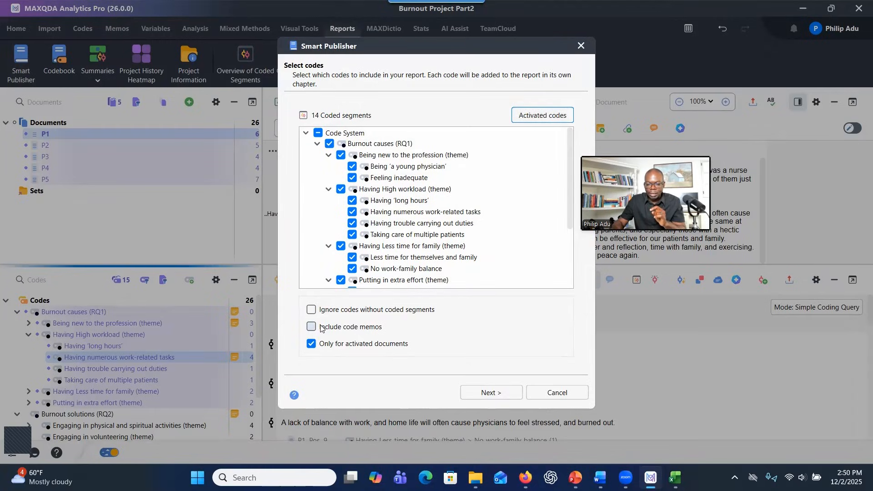
Accept the default formatting and segment information options, and save the report to the Desktop as the Word document "Burnout Project Part2"
left_click(470, 394)
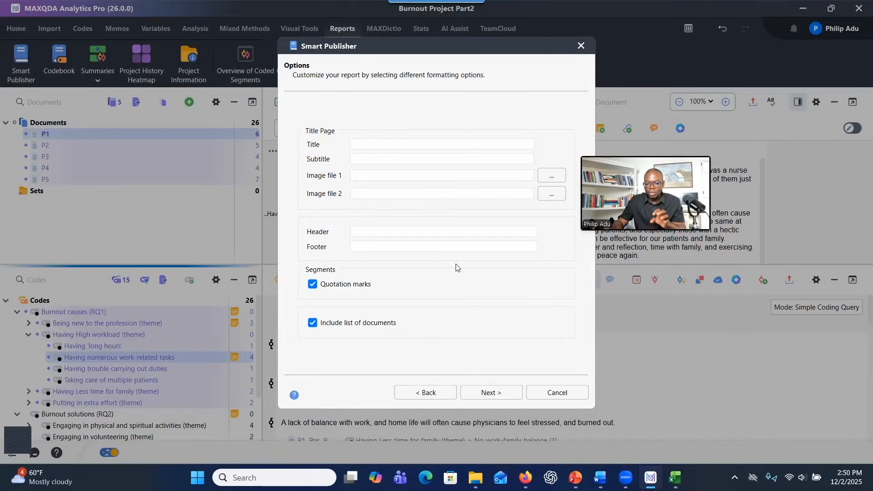
left_click(490, 397)
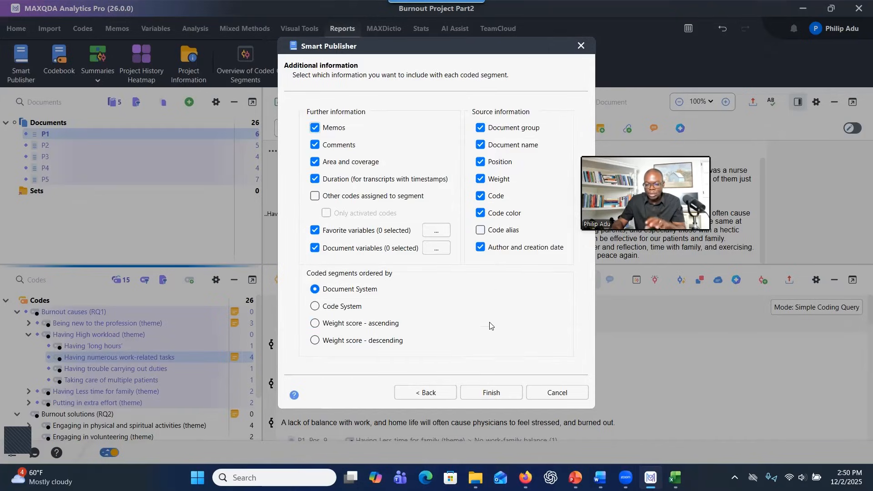
left_click(496, 394)
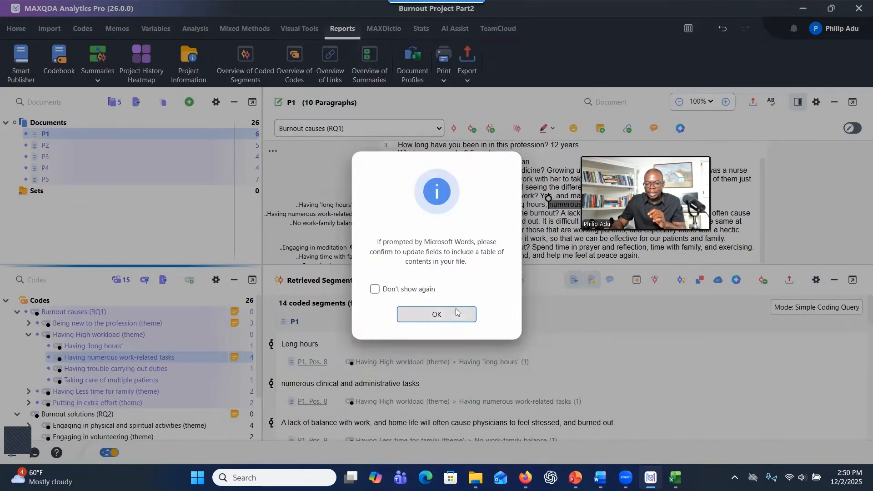
left_click(456, 309)
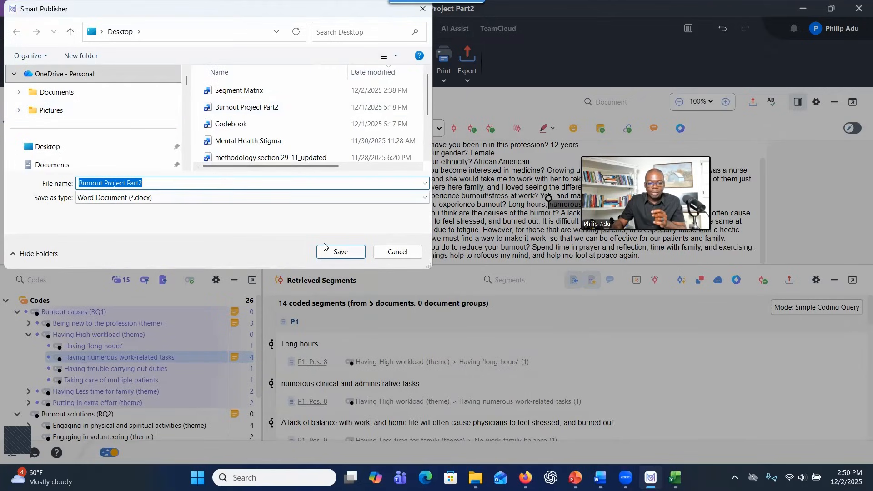
left_click(338, 252)
Enlarge the published Burnout Project Part2 report window in Word and examine its opening pages through the Documents table
key("super+Right")
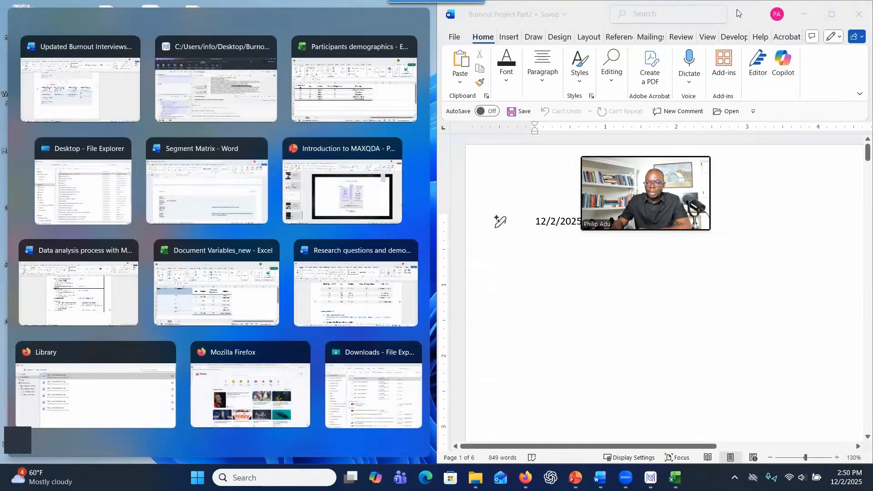
left_click_drag(737, 10, 543, 17)
left_click(542, 17)
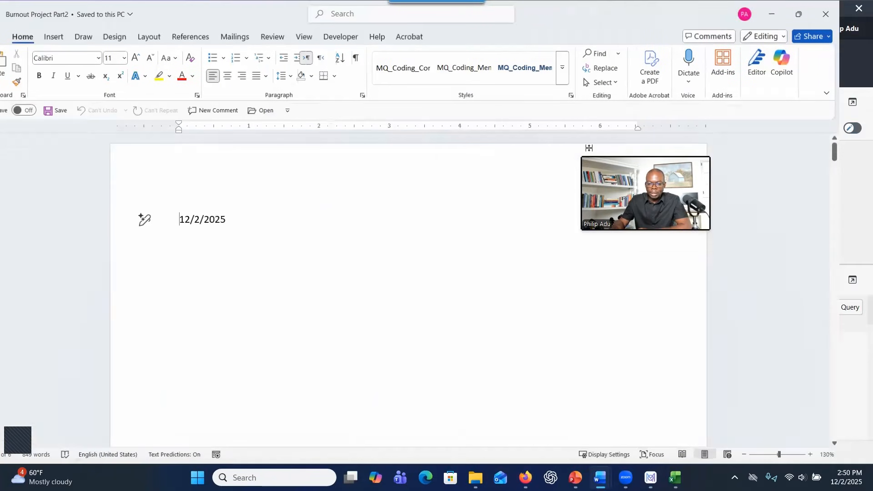
scroll(642, 312, "down", 15)
scroll(586, 287, "up", 1)
left_click(357, 247)
scroll(317, 237, "down", 7)
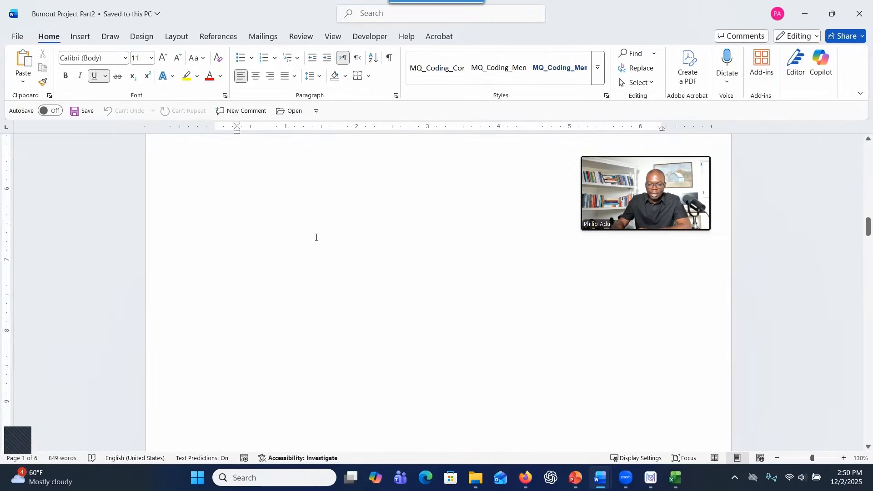
scroll(317, 238, "down", 10)
scroll(312, 234, "up", 2)
left_click(305, 239)
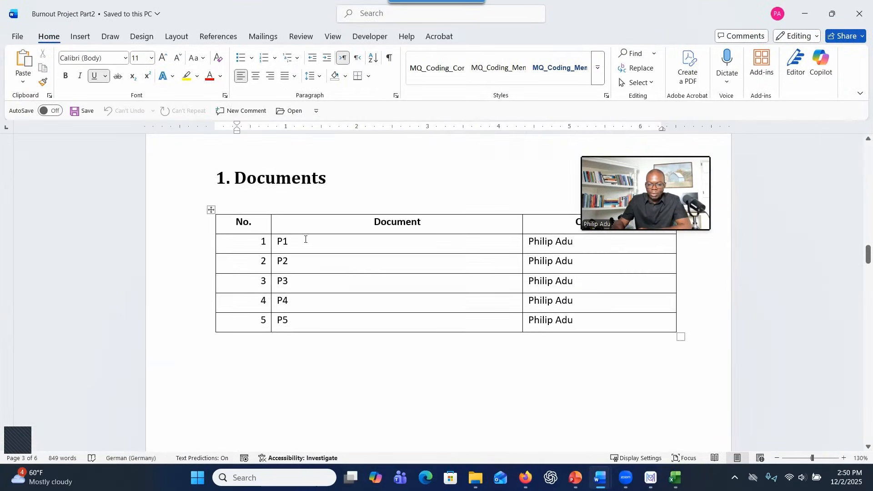
scroll(314, 325, "up", 2)
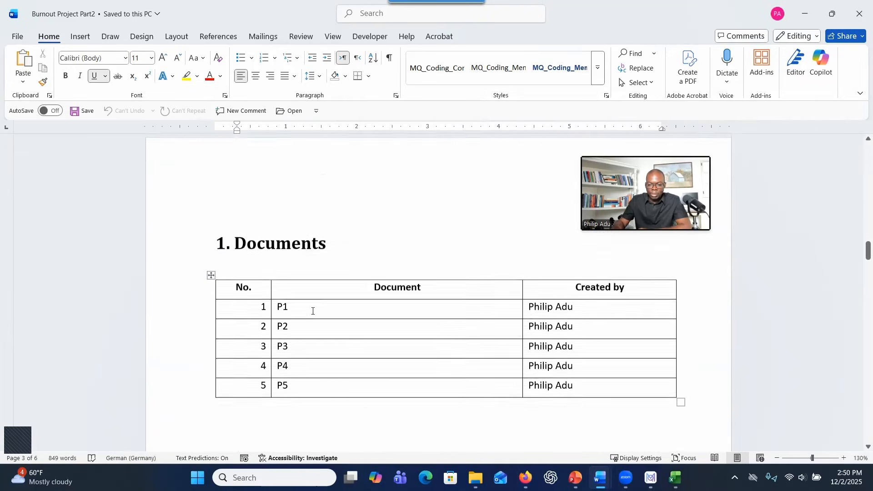
Read through the report's Burnout causes (RQ1) section, examining its themes, codes, quoted segments and segment information
scroll(466, 343, "down", 12)
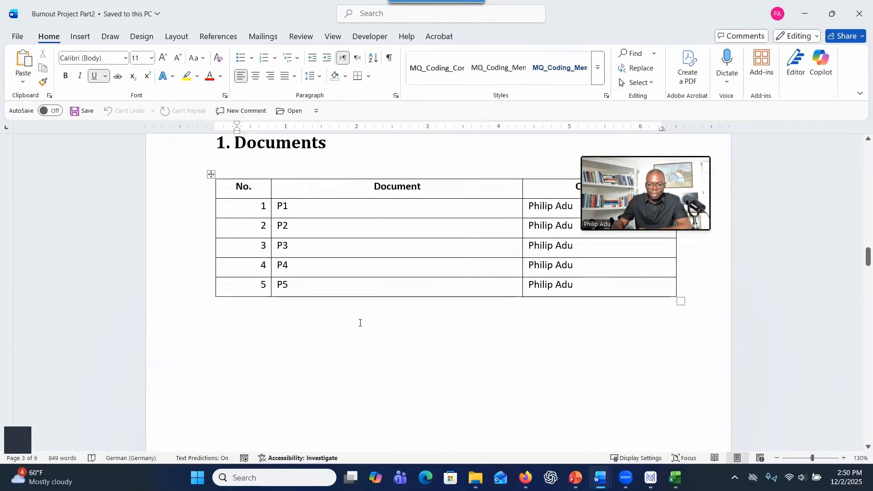
scroll(370, 317, "down", 5)
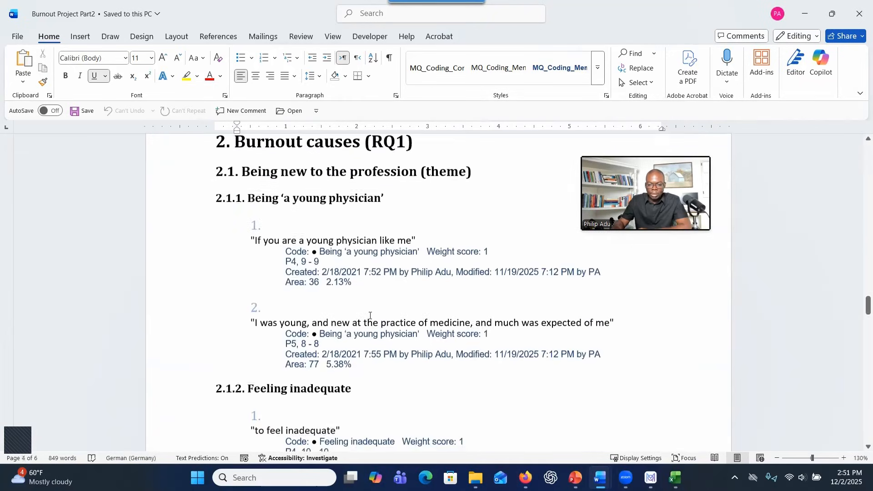
scroll(321, 266, "down", 1)
scroll(288, 201, "down", 12)
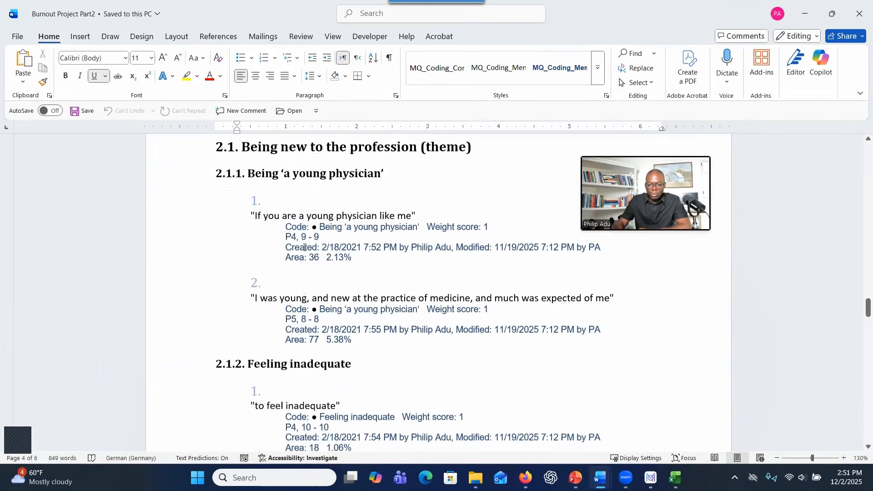
scroll(346, 251, "down", 14)
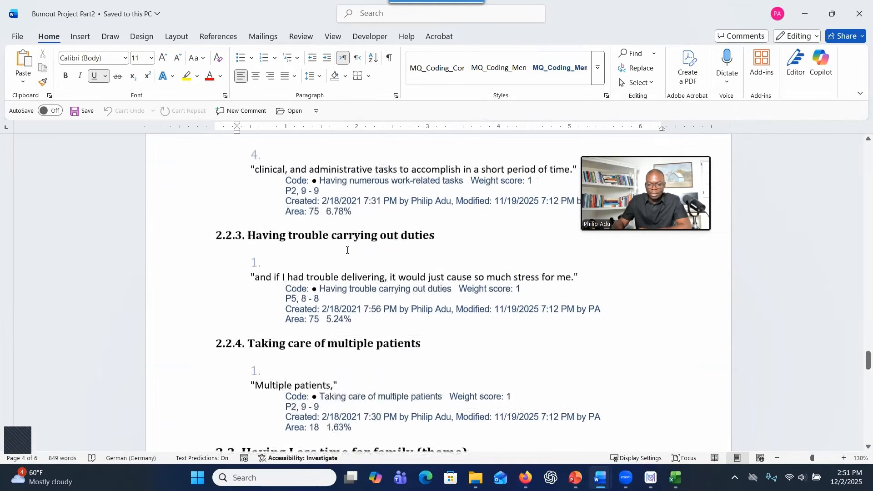
scroll(347, 249, "down", 15)
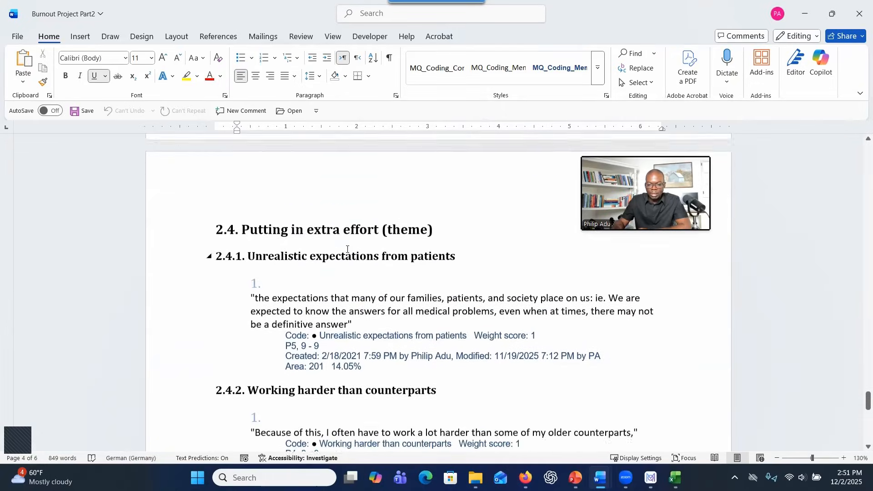
scroll(347, 249, "down", 1)
scroll(347, 249, "up", 5)
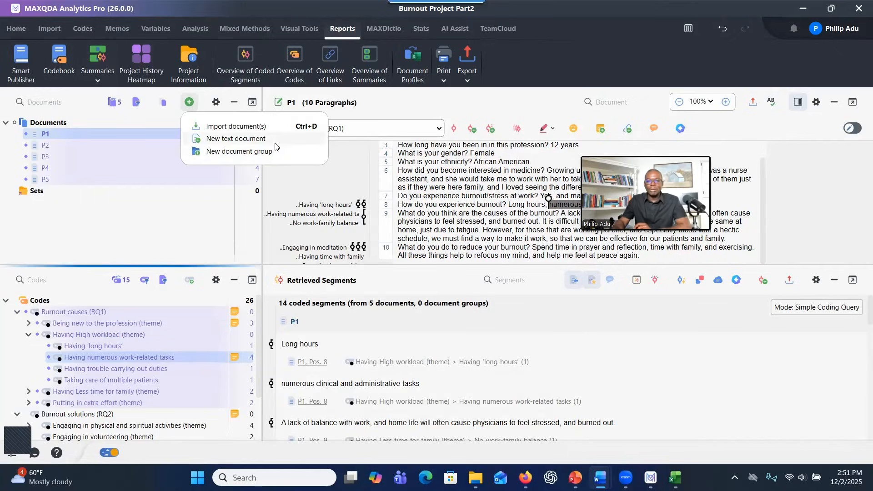
Switch back to MAXQDA, look at the Codebook export options, and close the dialog without exporting
left_click(60, 59)
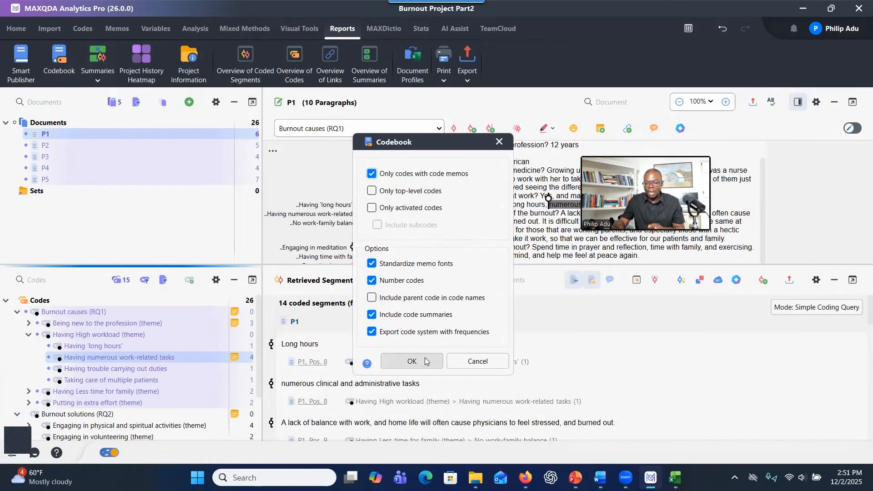
left_click(498, 142)
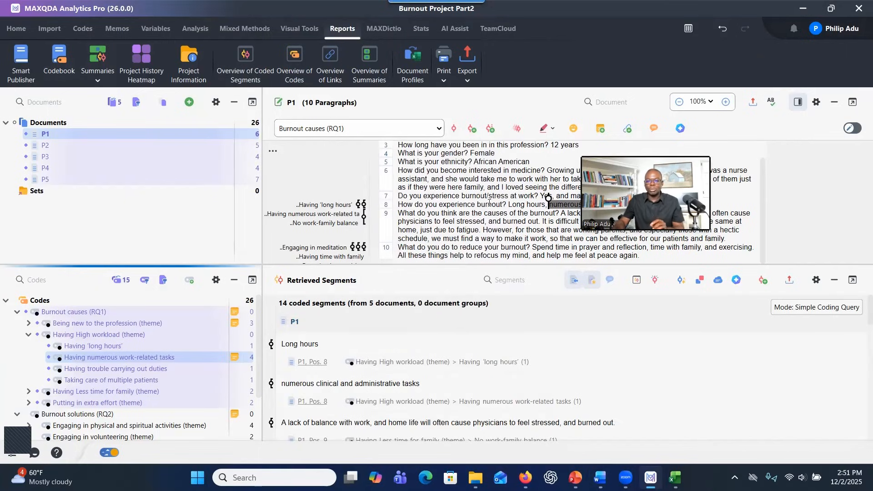